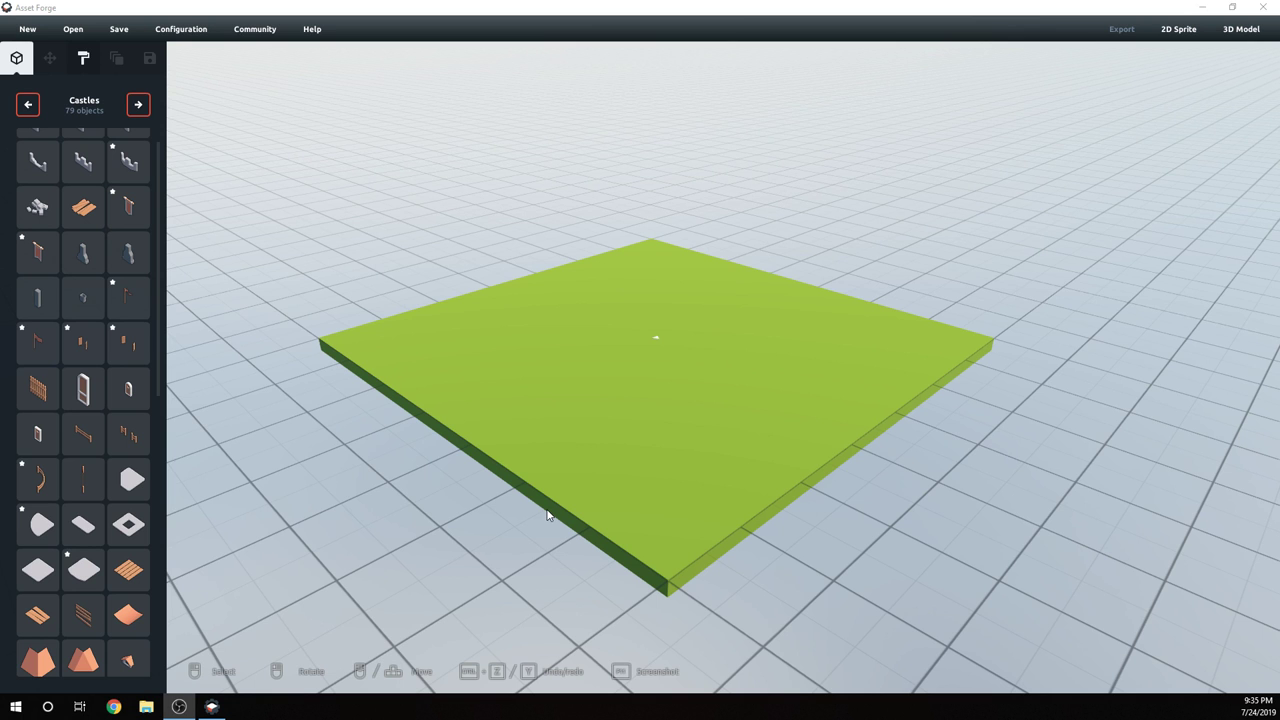
{"action": "scroll", "coordinate": [656, 392], "scroll_direction": "up", "scroll_amount": 5}
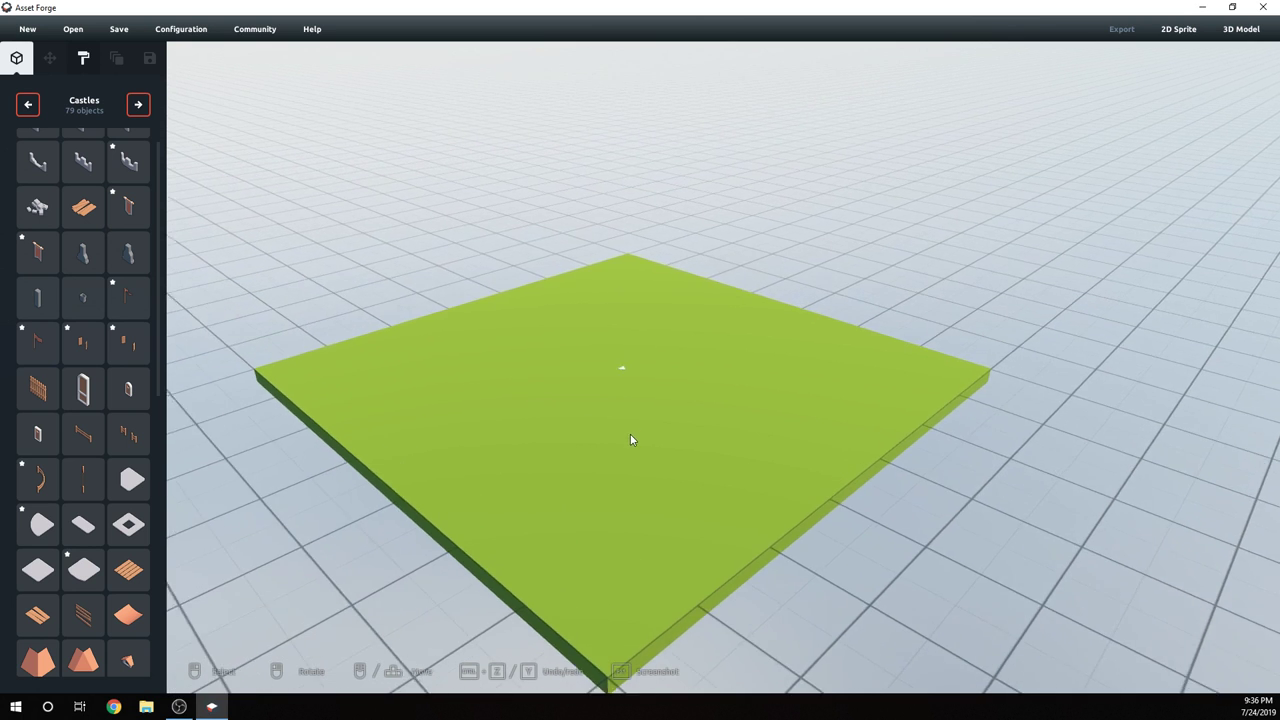
{"action": "right_click_drag", "start_coordinate": [653, 473], "coordinate": [666, 461]}
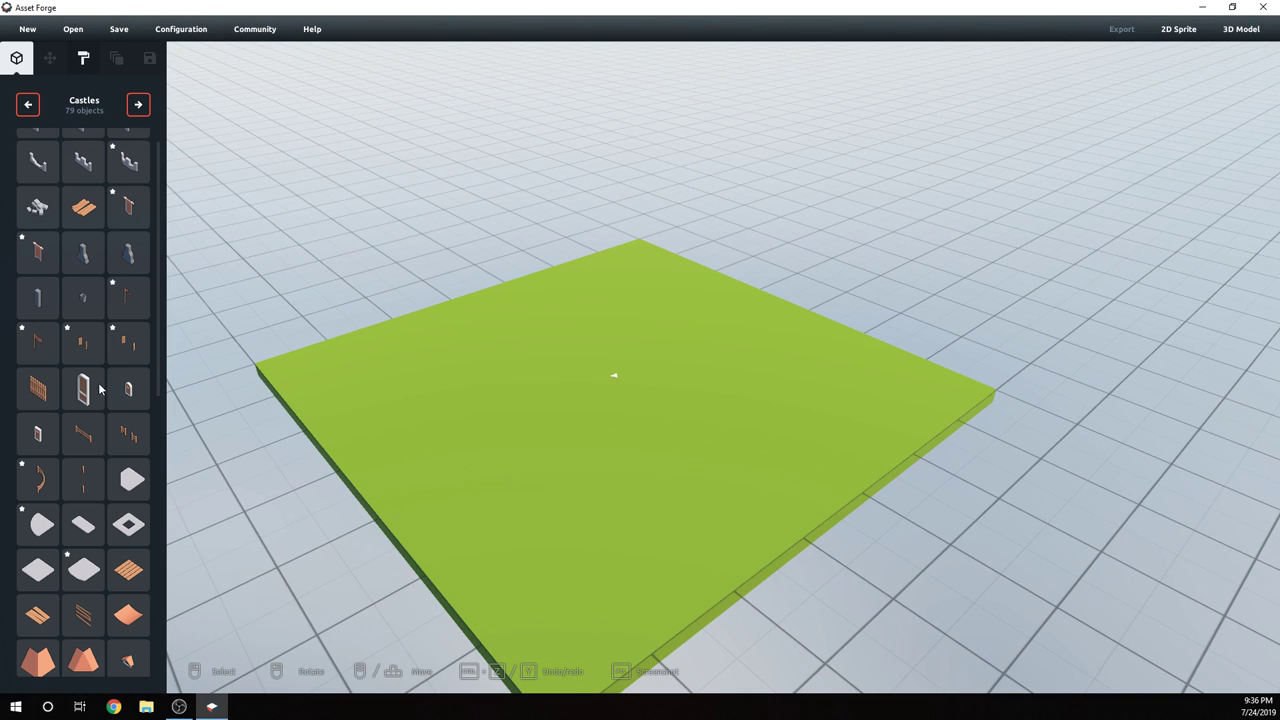
{"action": "scroll", "coordinate": [103, 388], "scroll_direction": "down", "scroll_amount": 2}
{"action": "right_click_drag", "start_coordinate": [561, 425], "coordinate": [700, 484]}
{"action": "scroll", "coordinate": [700, 484], "scroll_direction": "up", "scroll_amount": 2}
{"action": "scroll", "coordinate": [700, 484], "scroll_direction": "down", "scroll_amount": 3}
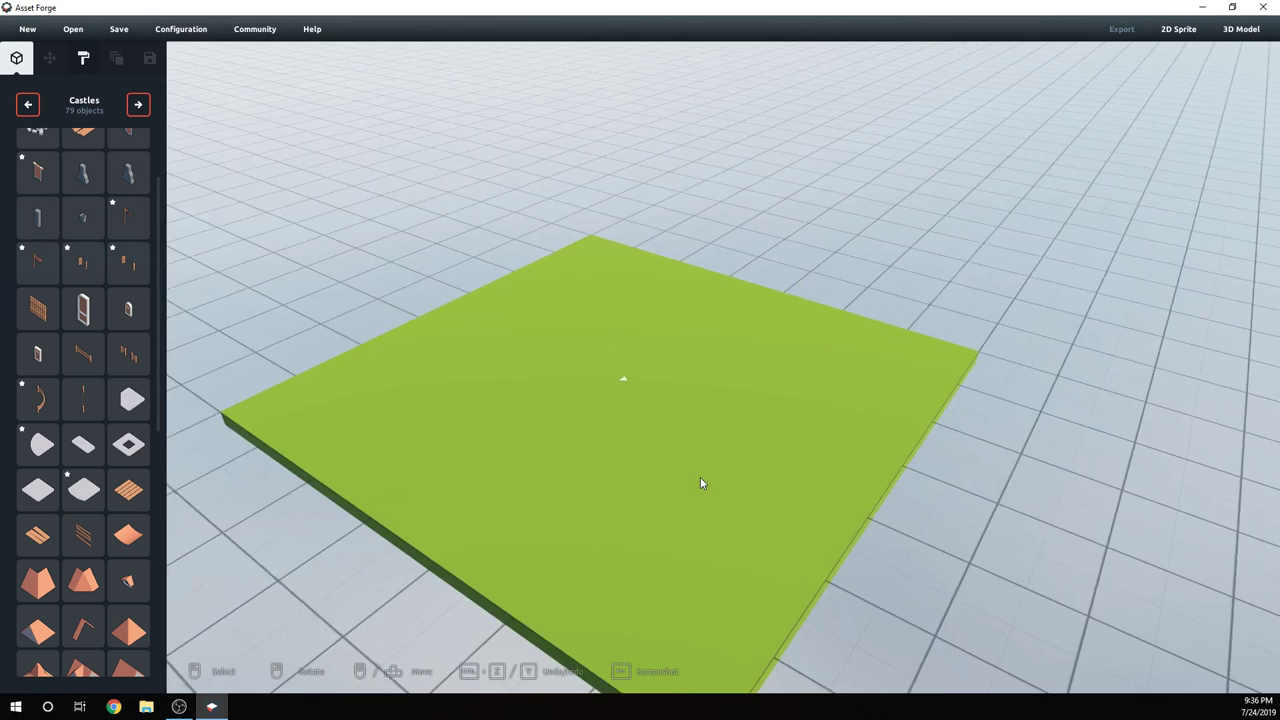
- Browse the City and Castles block collections for castle wall pieces
{"action": "left_click", "coordinate": [139, 105]}
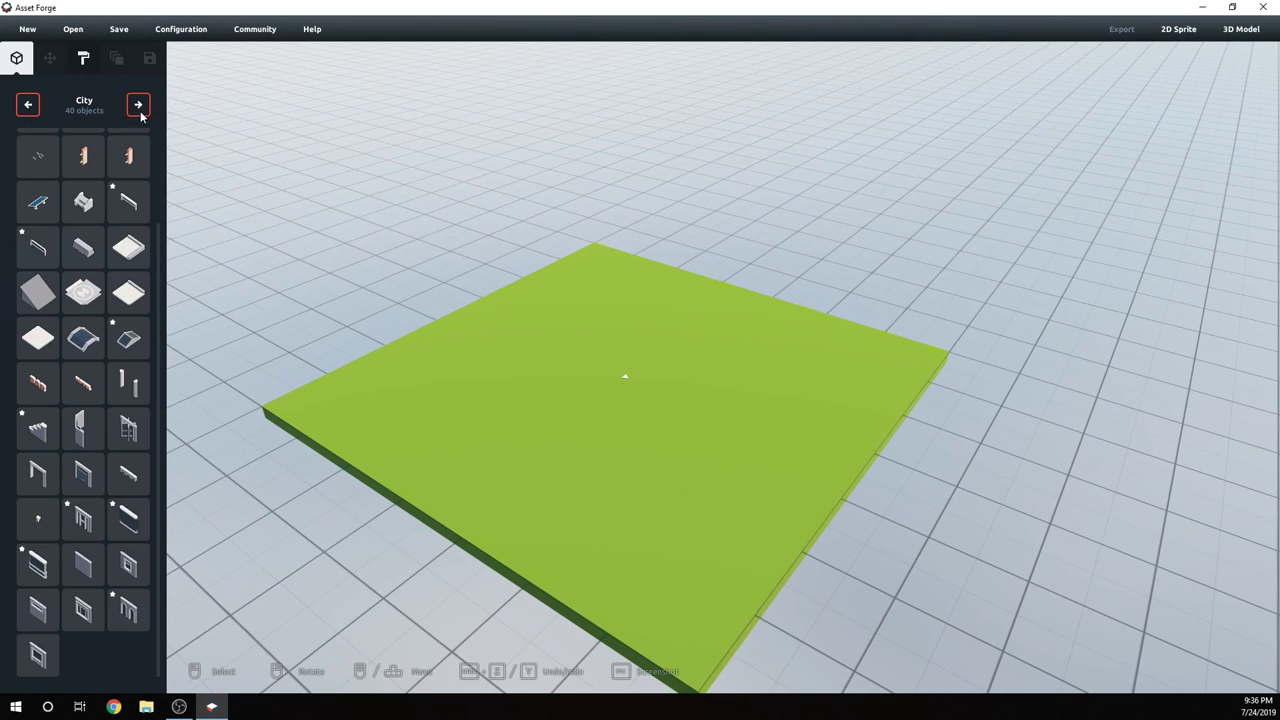
{"action": "left_click", "coordinate": [27, 107]}
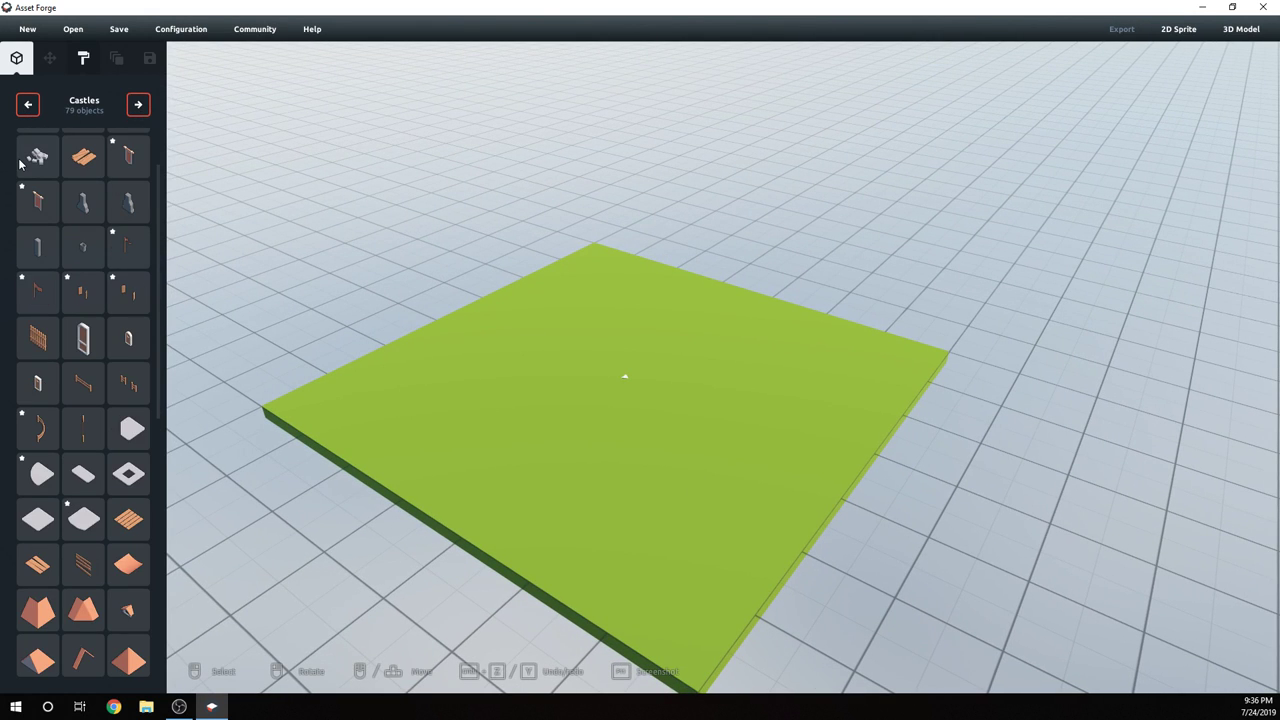
{"action": "scroll", "coordinate": [190, 270], "scroll_direction": "down", "scroll_amount": 4}
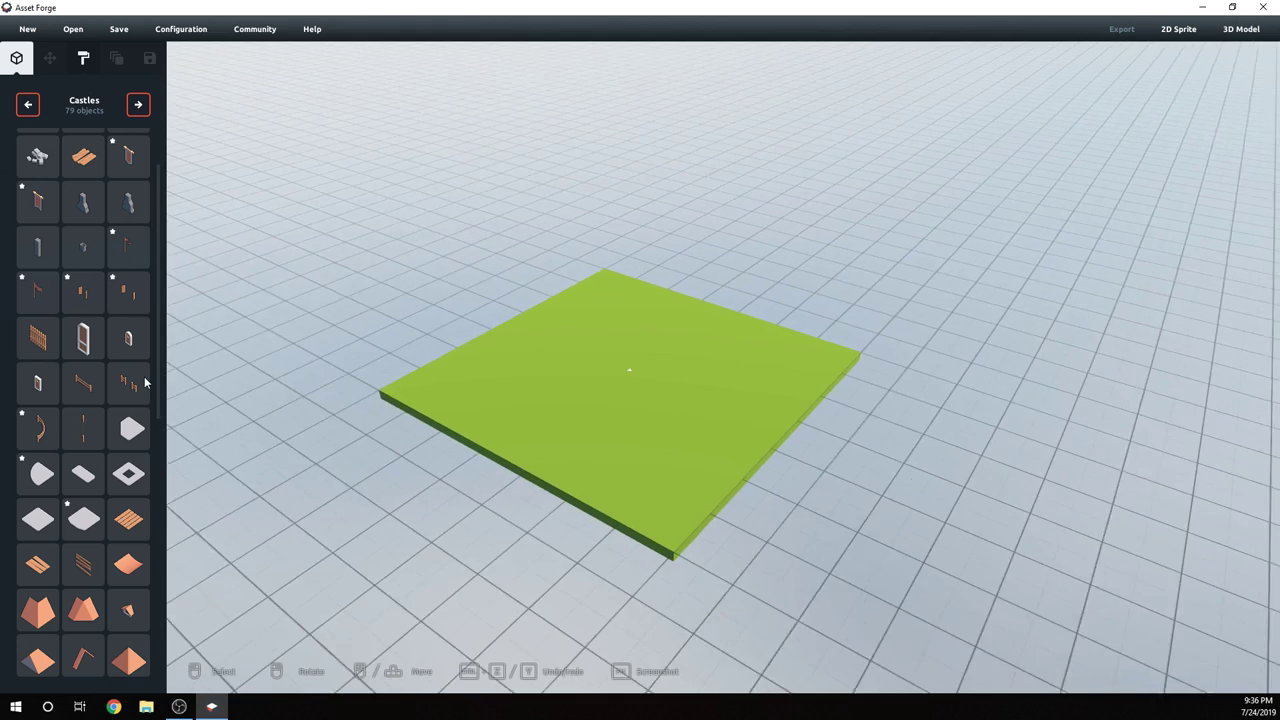
{"action": "scroll", "coordinate": [146, 383], "scroll_direction": "down", "scroll_amount": 6}
{"action": "scroll", "coordinate": [685, 406], "scroll_direction": "up", "scroll_amount": 5}
{"action": "scroll", "coordinate": [685, 410], "scroll_direction": "down", "scroll_amount": 2}
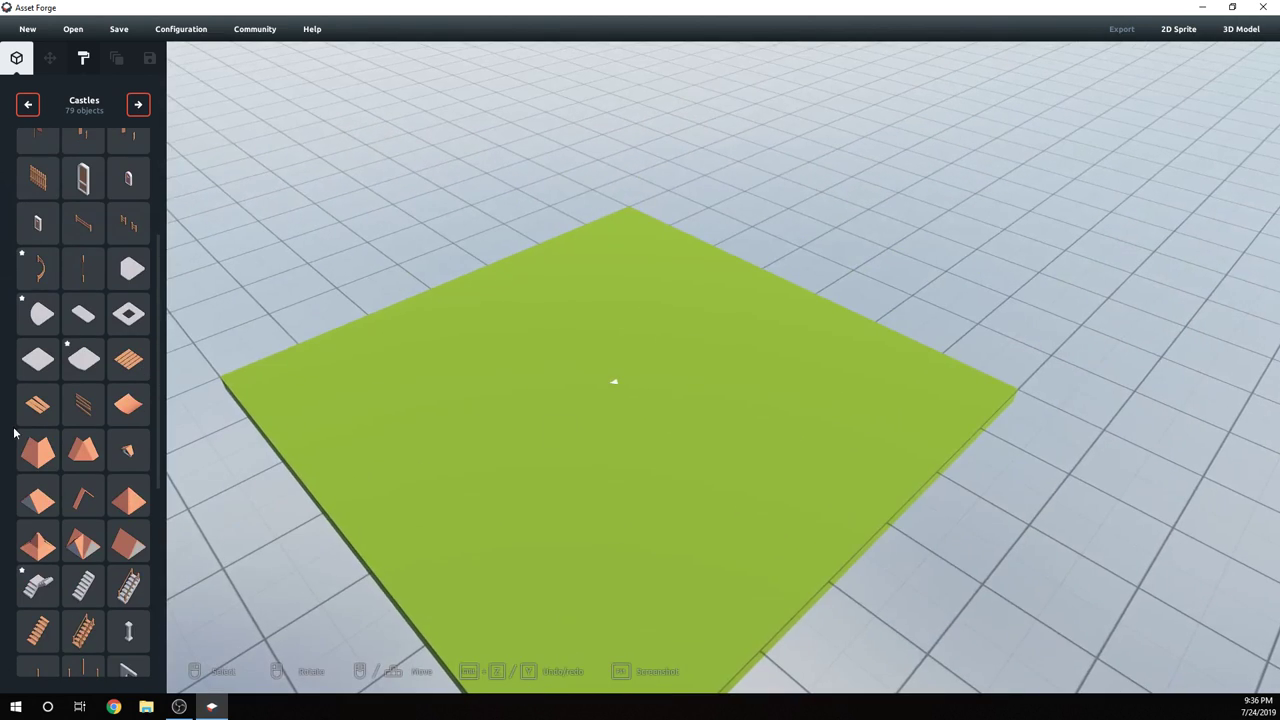
{"action": "scroll", "coordinate": [80, 442], "scroll_direction": "down", "scroll_amount": 6}
{"action": "scroll", "coordinate": [99, 447], "scroll_direction": "down", "scroll_amount": 2}
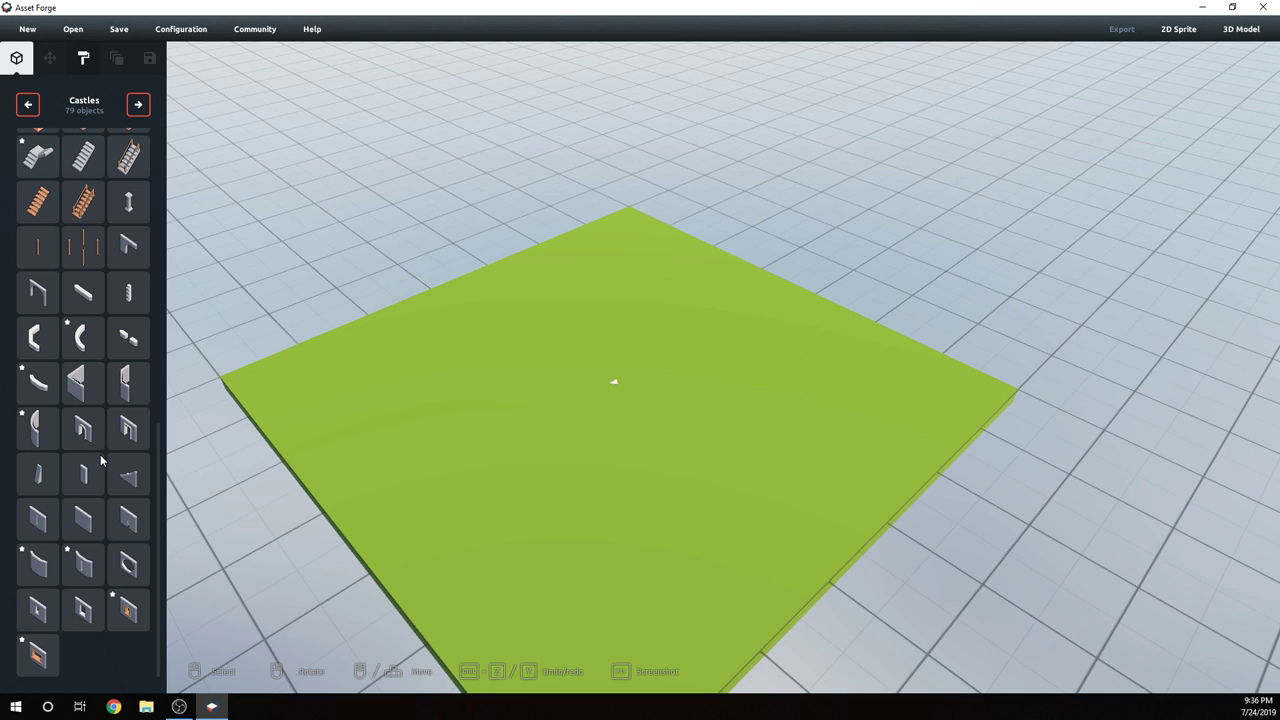
{"action": "left_click", "coordinate": [85, 465]}
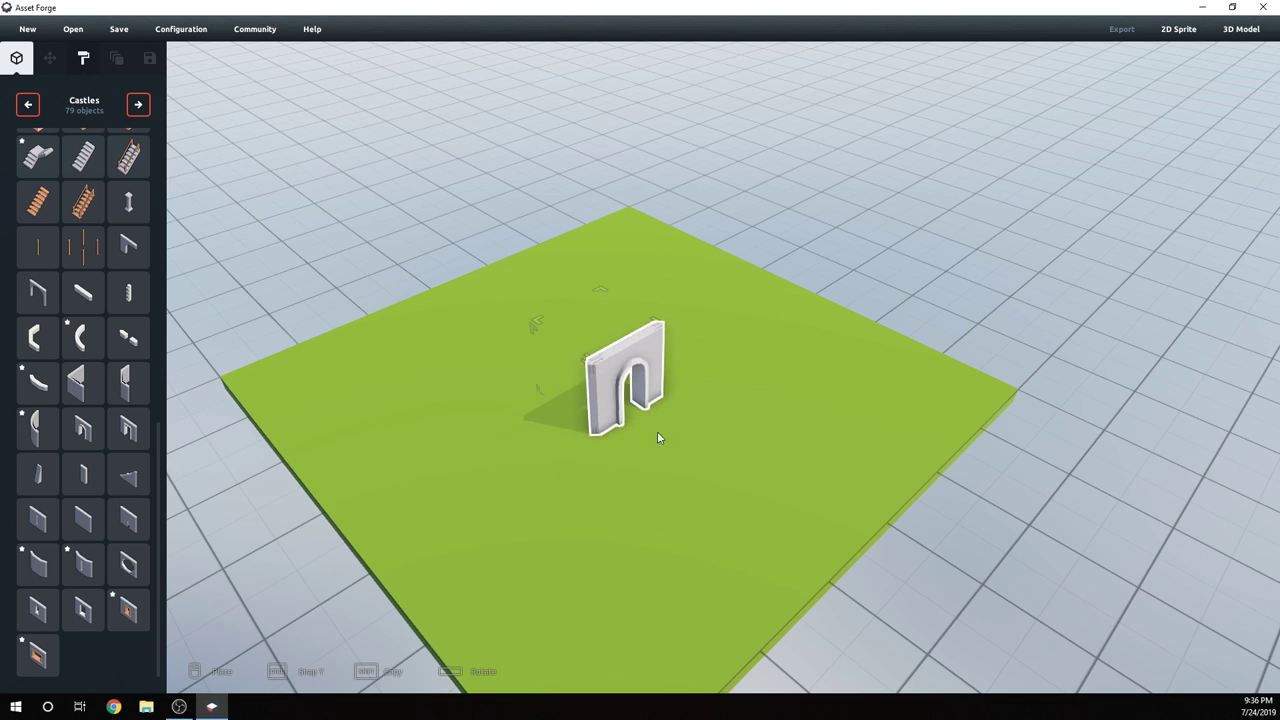
{"action": "left_click", "coordinate": [695, 465]}
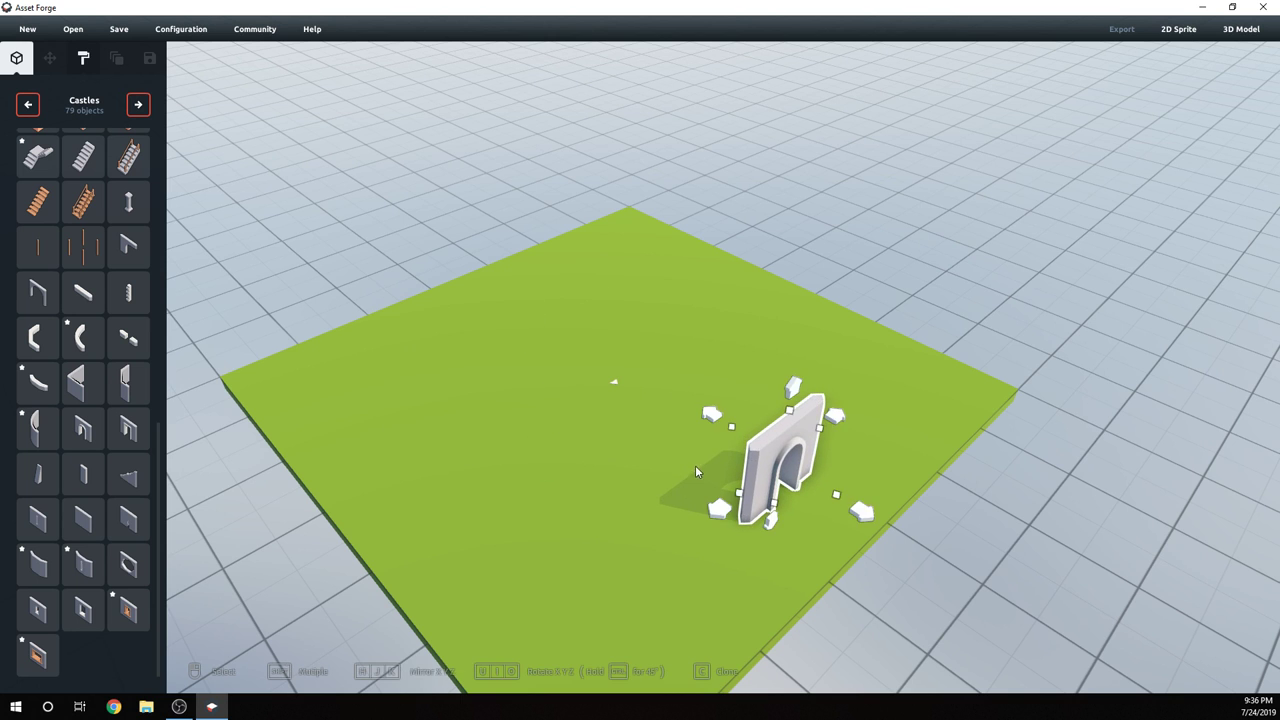
{"action": "right_click_drag", "start_coordinate": [695, 465], "coordinate": [715, 425]}
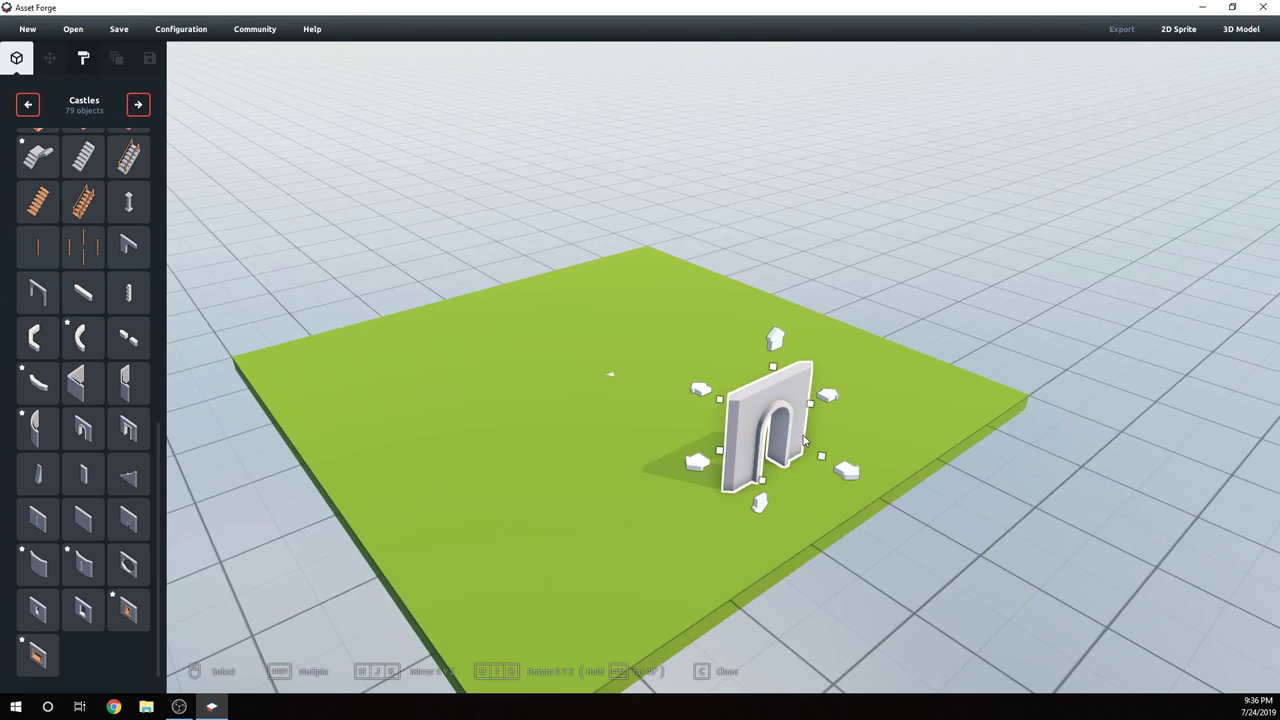
{"action": "key", "text": "Delete"}
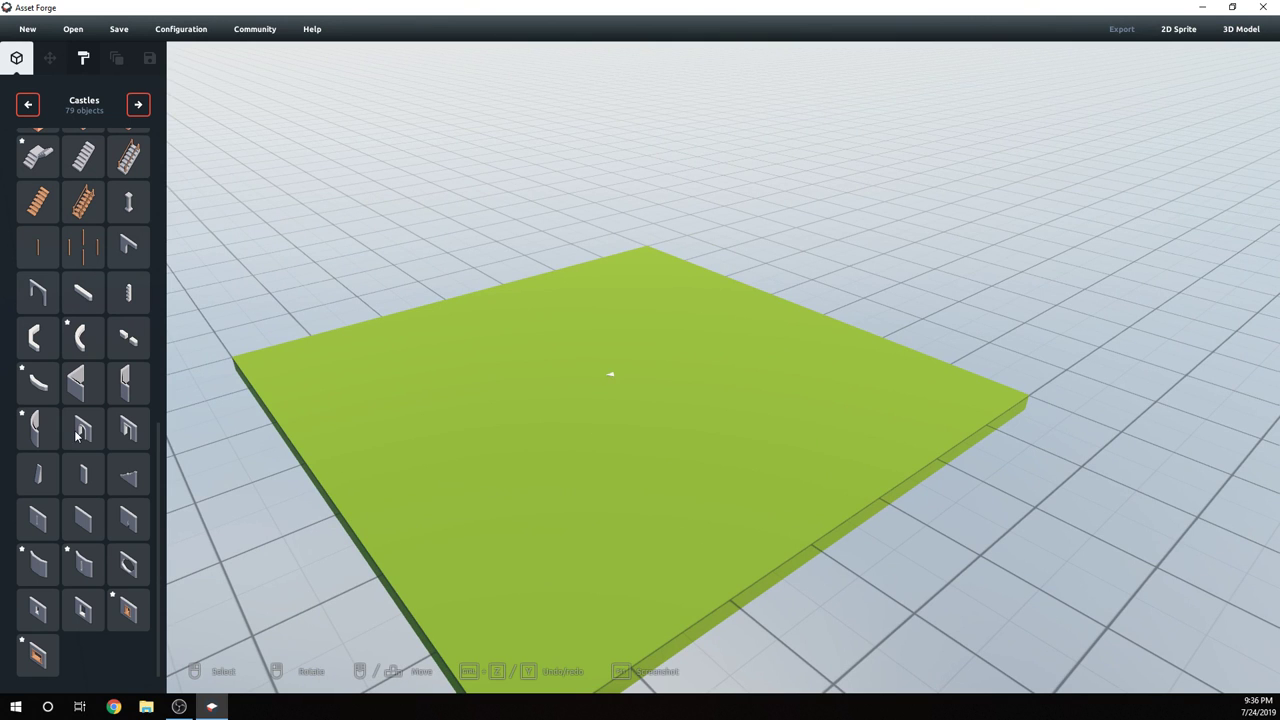
- Place a castle wall with an arched doorway on the green base, slightly off its centre
{"action": "left_click", "coordinate": [80, 432]}
{"action": "left_click", "coordinate": [657, 440]}
{"action": "right_click_drag", "start_coordinate": [657, 440], "coordinate": [618, 555]}
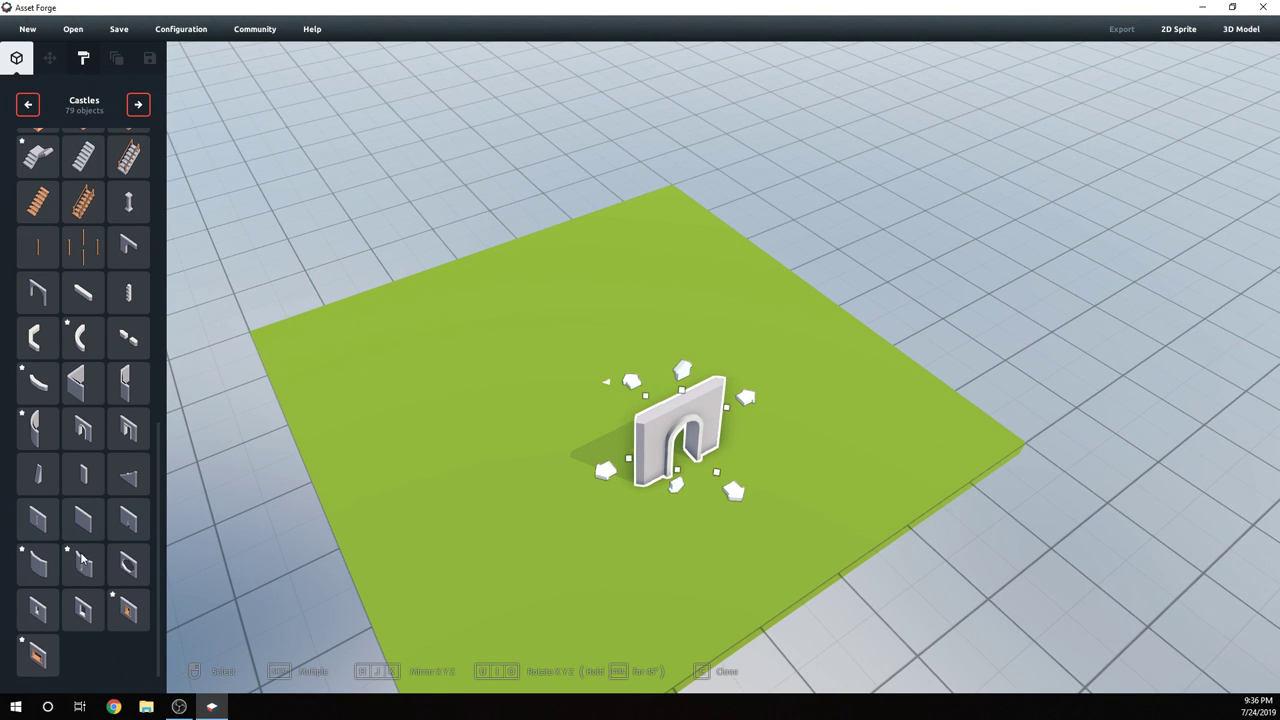
- Place a wall with an arched window end to end with the doorway wall, continuing its line
{"action": "left_click", "coordinate": [38, 520]}
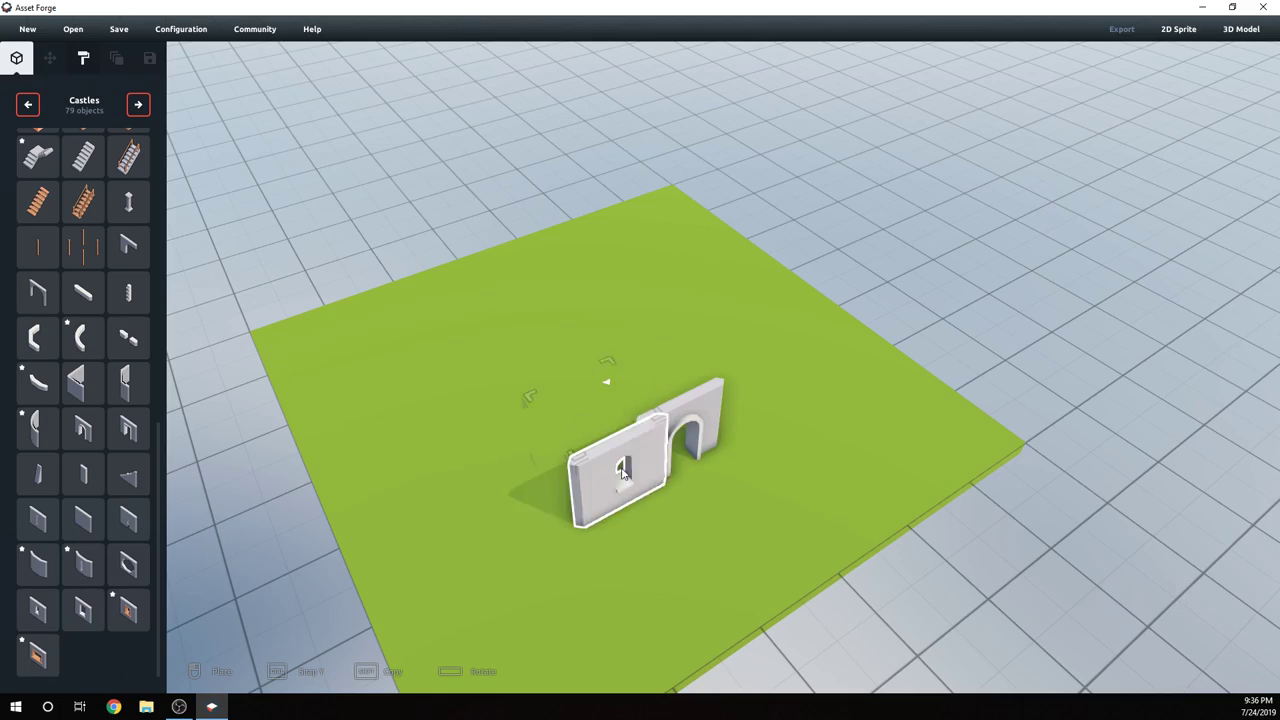
{"action": "left_click", "coordinate": [520, 515]}
{"action": "right_click_drag", "start_coordinate": [689, 509], "coordinate": [912, 443]}
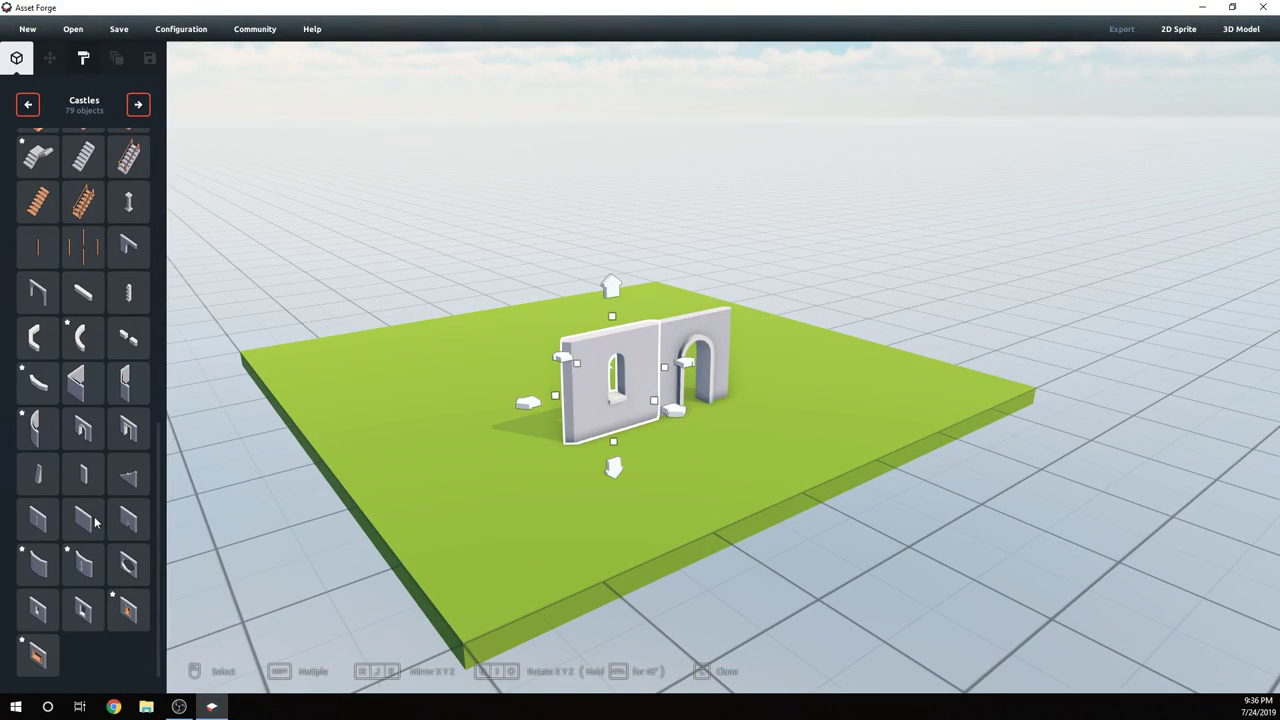
- Place a second arched-window wall perpendicular to the doorway wall, leaving a gap for a rounded corner
{"action": "left_click", "coordinate": [37, 618]}
{"action": "right_click_drag", "start_coordinate": [790, 400], "coordinate": [950, 430]}
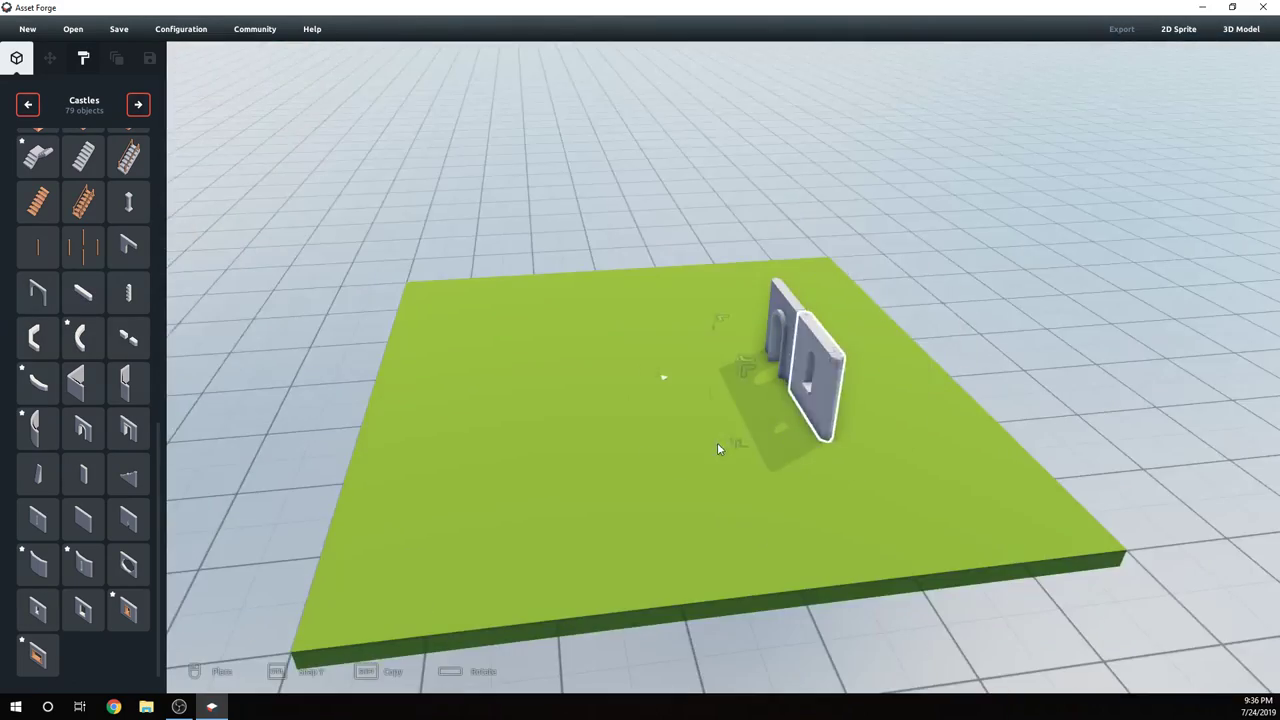
{"action": "right_click_drag", "start_coordinate": [717, 442], "coordinate": [541, 450]}
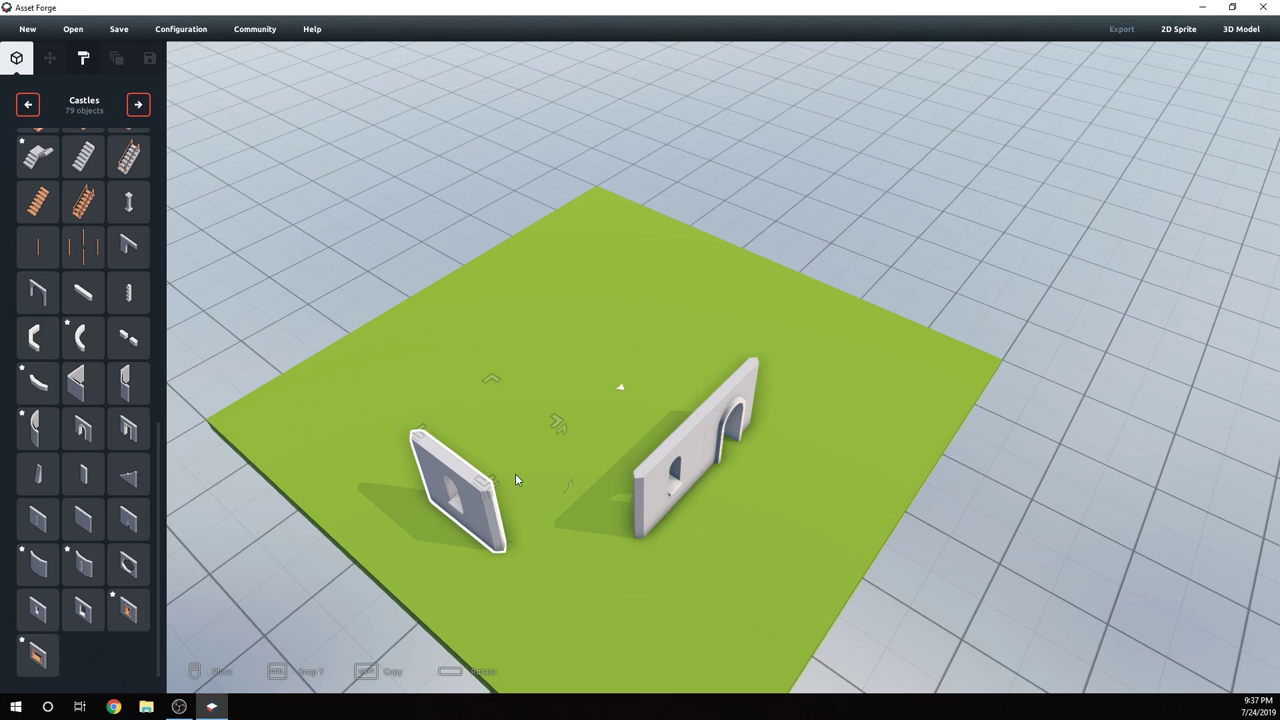
{"action": "left_click", "coordinate": [515, 475]}
{"action": "right_click_drag", "start_coordinate": [523, 508], "coordinate": [528, 470]}
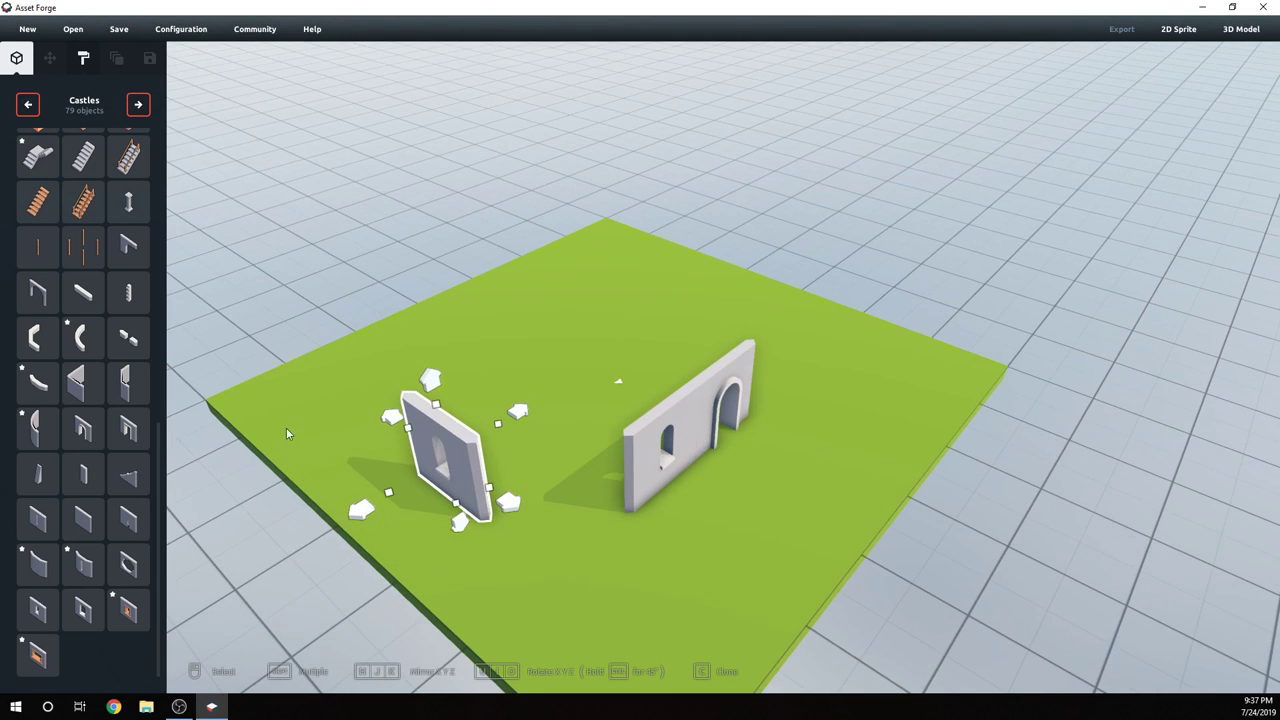
- Rotate a curved wall piece and attach it to the end of the separate perpendicular window wall
{"action": "left_click", "coordinate": [57, 430]}
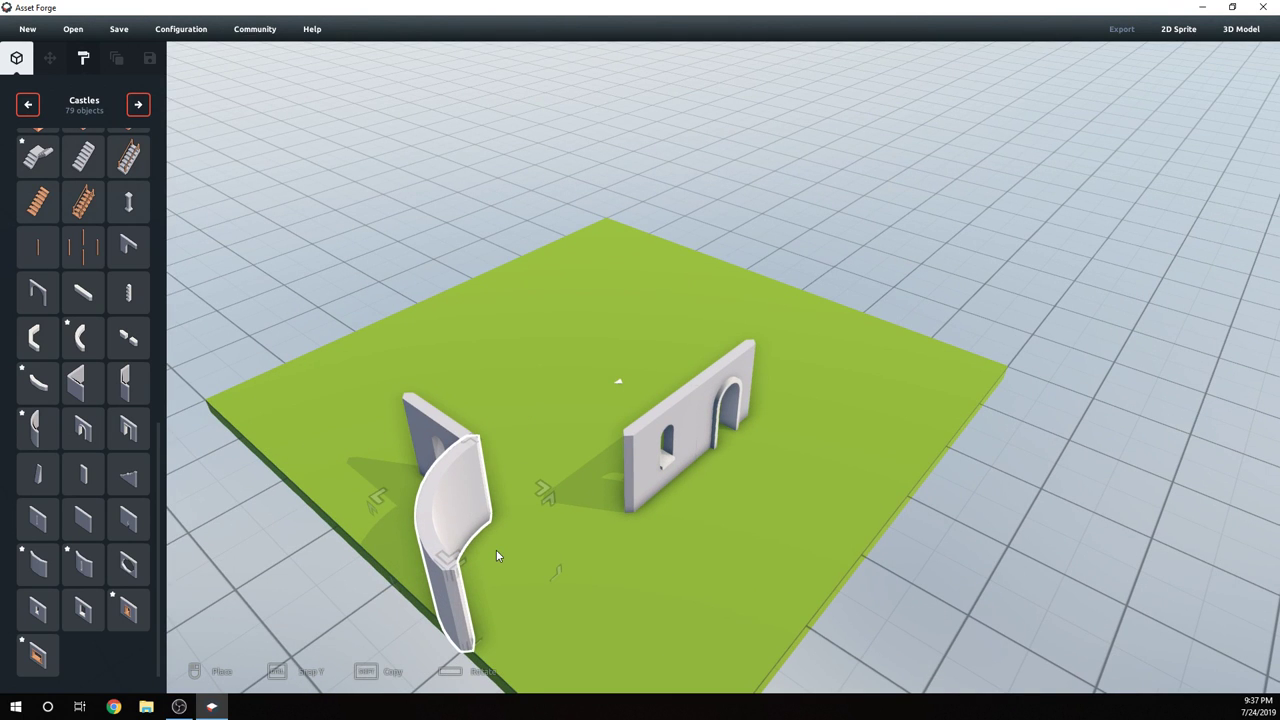
{"action": "key", "text": "space"}
{"action": "right_click_drag", "start_coordinate": [527, 565], "coordinate": [505, 571]}
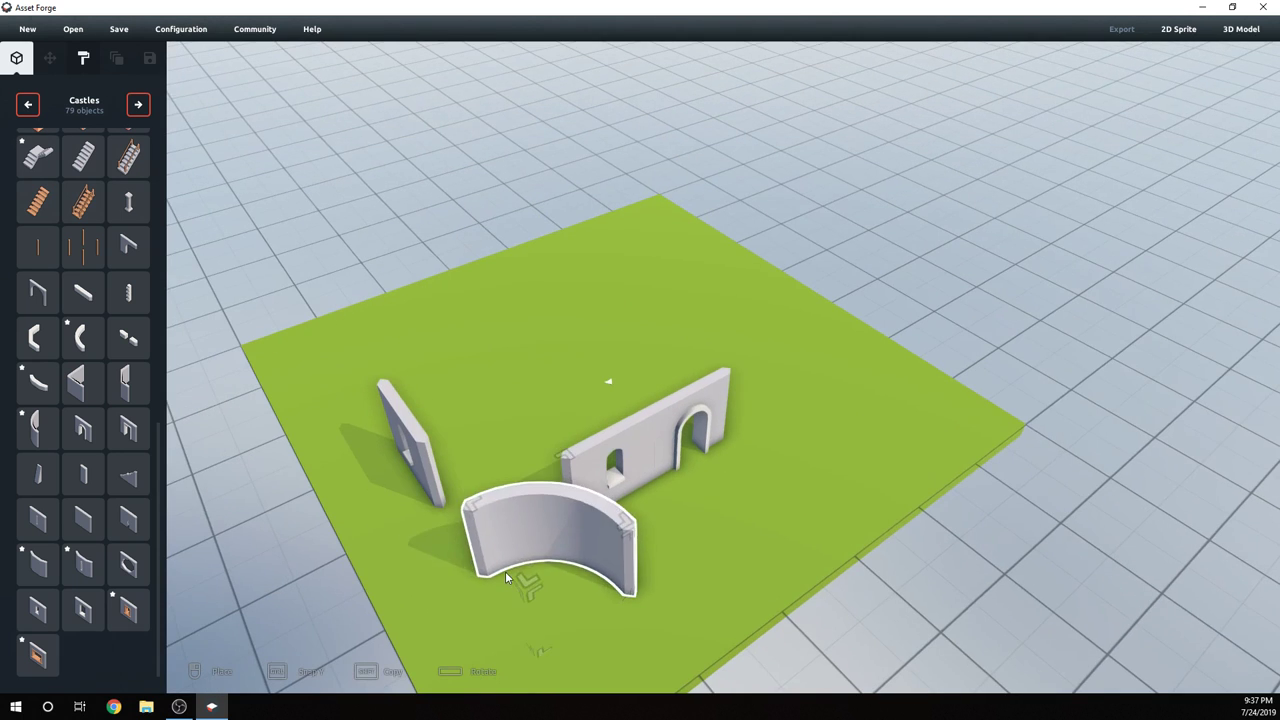
{"action": "key", "text": "space"}
{"action": "key", "text": "space"}
{"action": "key", "text": "space"}
{"action": "left_click", "coordinate": [450, 557]}
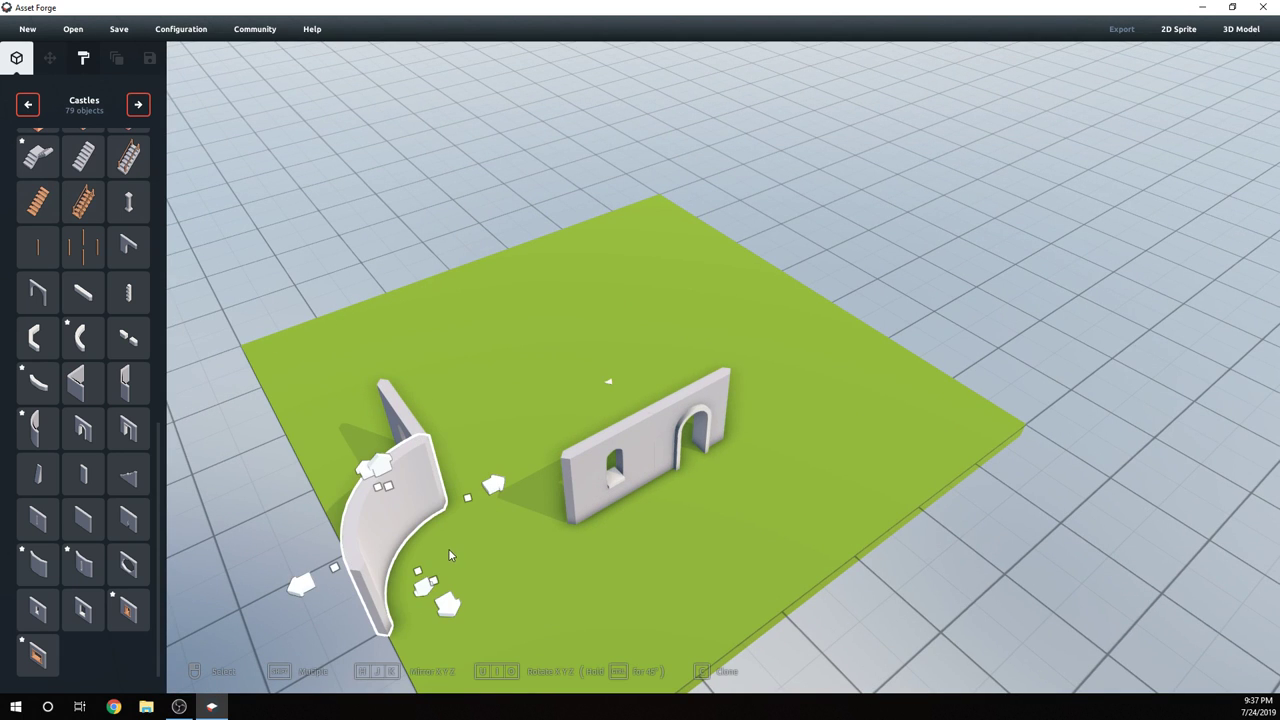
- Rotate and place two more curved walls, linking the first curve to the window wall beside the doorway as a round corner tower
{"action": "key", "text": "space"}
{"action": "key", "text": "space"}
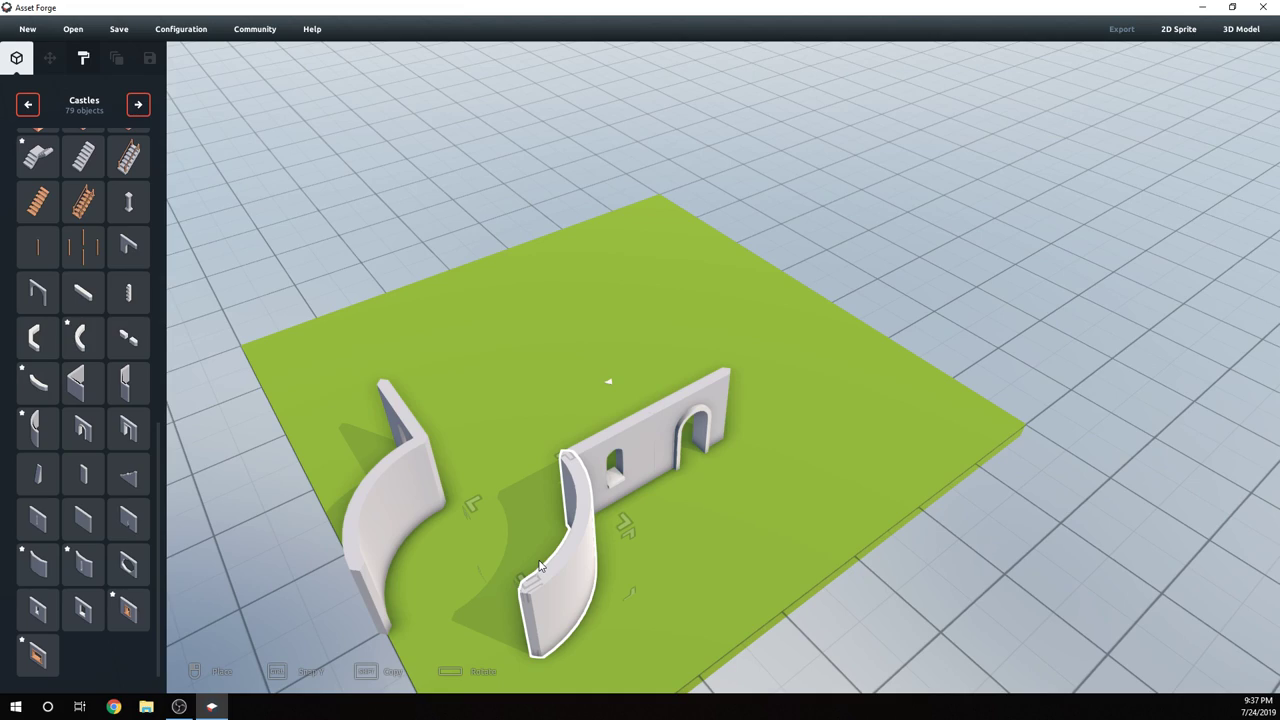
{"action": "key", "text": "space"}
{"action": "key", "text": "space"}
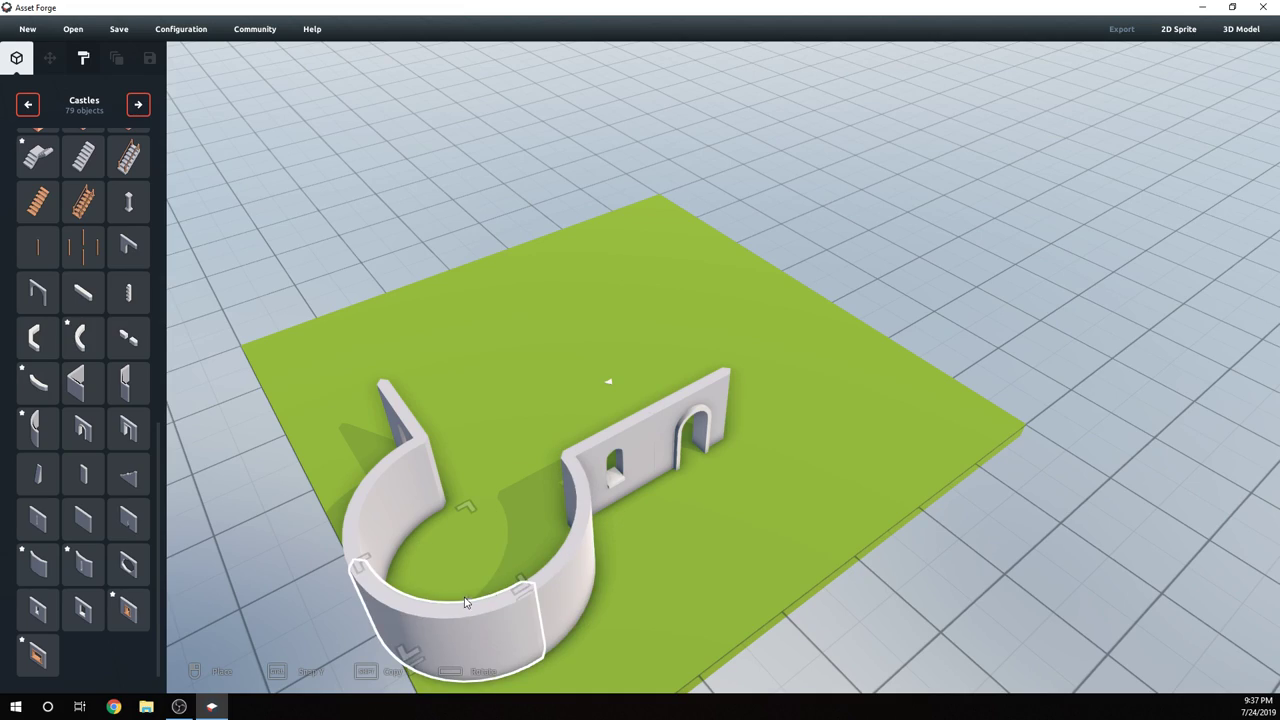
{"action": "left_click", "coordinate": [465, 602]}
- Inspect the round corner tower from several sides and look through the Castles blocks for the next wall piece
{"action": "right_click_drag", "start_coordinate": [465, 602], "coordinate": [260, 508]}
{"action": "right_click_drag", "start_coordinate": [566, 434], "coordinate": [620, 412]}
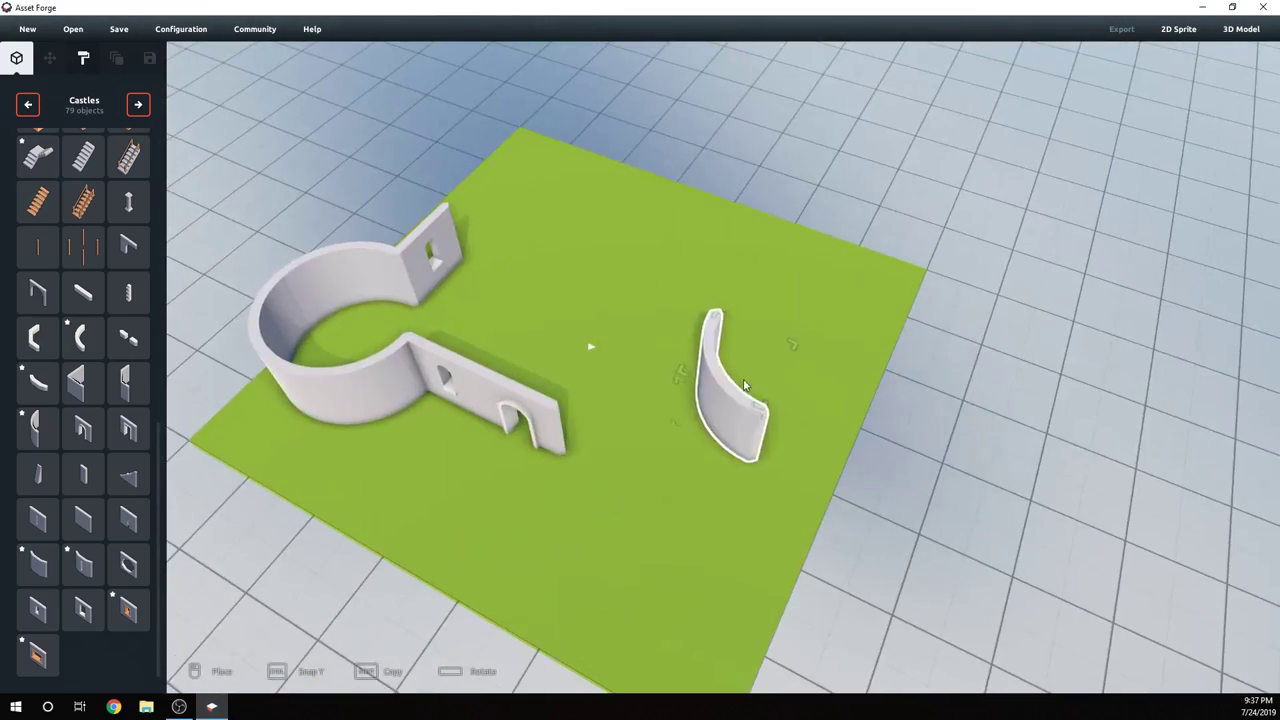
{"action": "mouse_move", "coordinate": [720, 425]}
{"action": "right_mouse_down"}
{"action": "mouse_move", "coordinate": [855, 378]}
{"action": "mouse_move", "coordinate": [746, 334]}
{"action": "mouse_move", "coordinate": [697, 343]}
{"action": "mouse_move", "coordinate": [757, 366]}
{"action": "mouse_move", "coordinate": [663, 398]}
{"action": "mouse_move", "coordinate": [654, 320]}
{"action": "mouse_move", "coordinate": [543, 366]}
{"action": "mouse_move", "coordinate": [597, 334]}
{"action": "mouse_move", "coordinate": [697, 430]}
{"action": "right_mouse_up"}
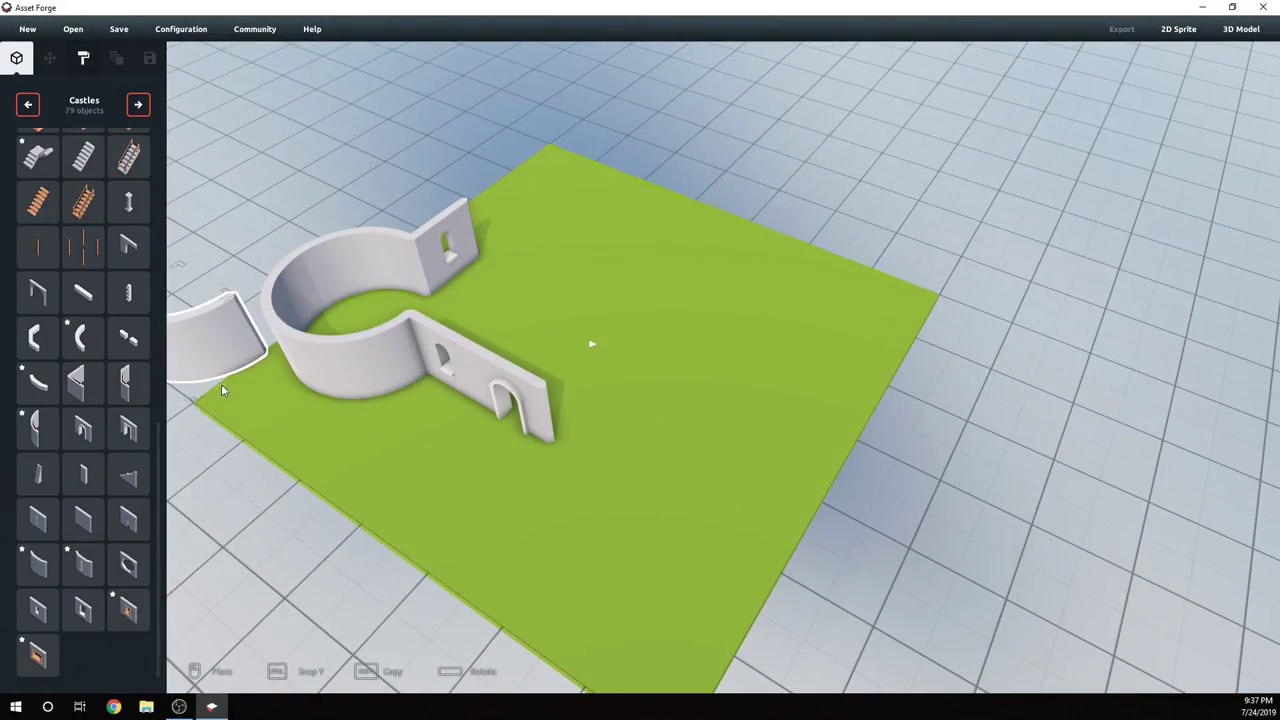
{"action": "key", "text": "space"}
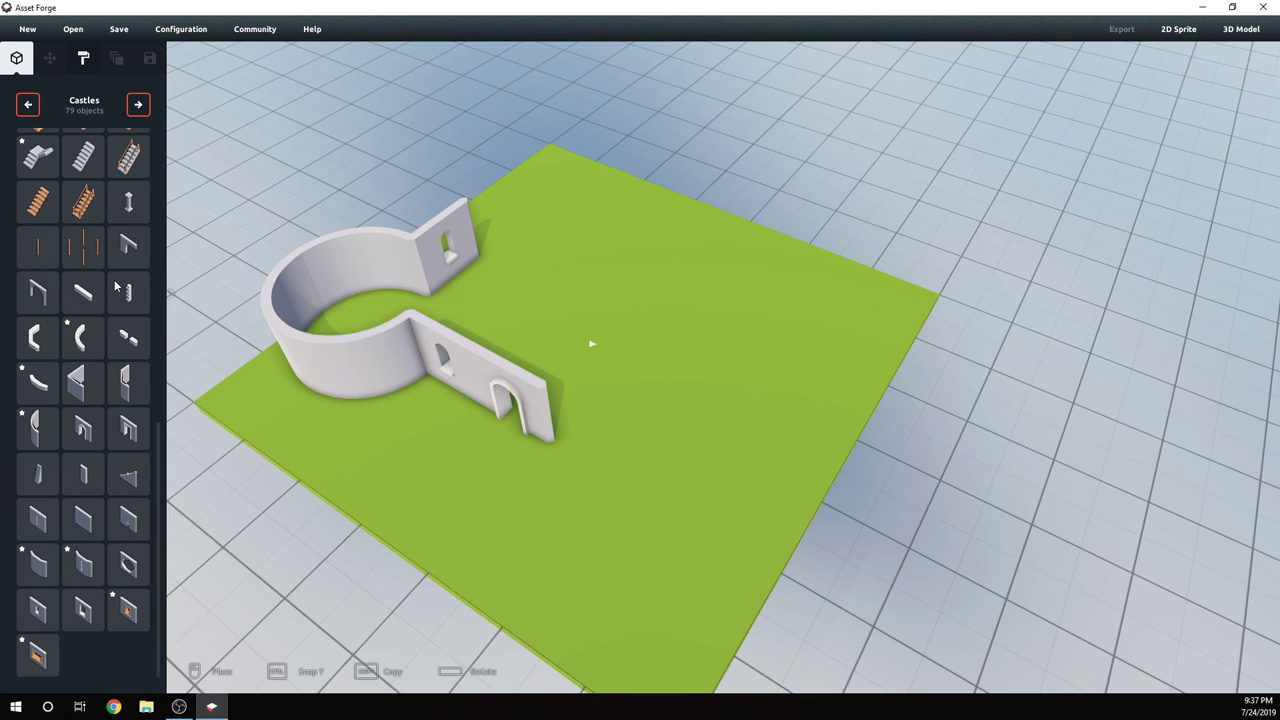
{"action": "scroll", "coordinate": [105, 312], "scroll_direction": "up", "scroll_amount": 5}
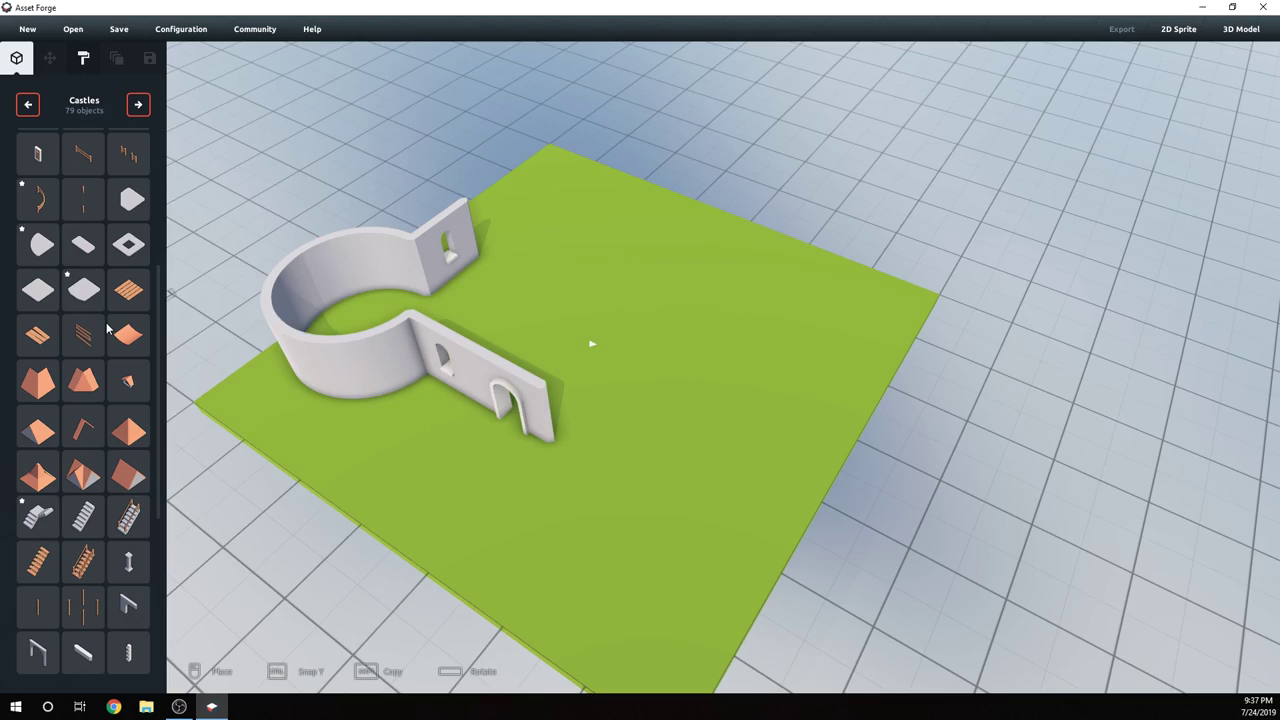
{"action": "right_click_drag", "start_coordinate": [604, 357], "coordinate": [371, 363]}
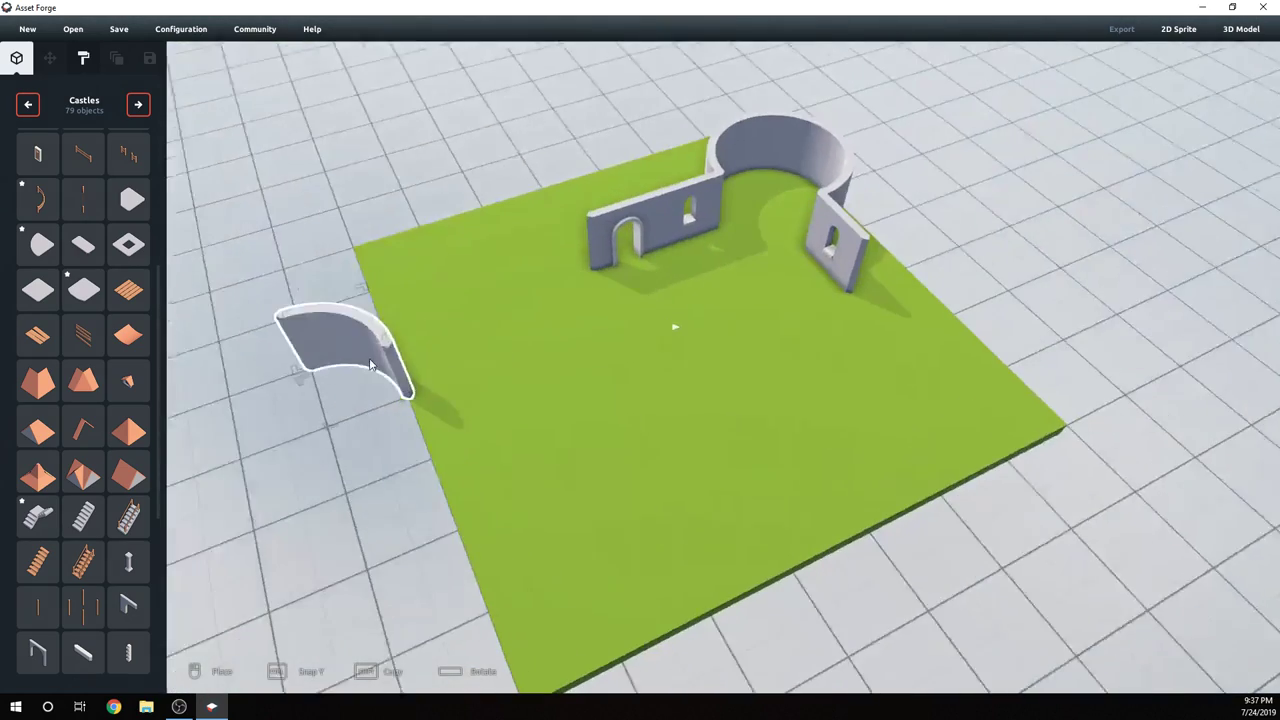
{"action": "scroll", "coordinate": [105, 378], "scroll_direction": "up", "scroll_amount": 4}
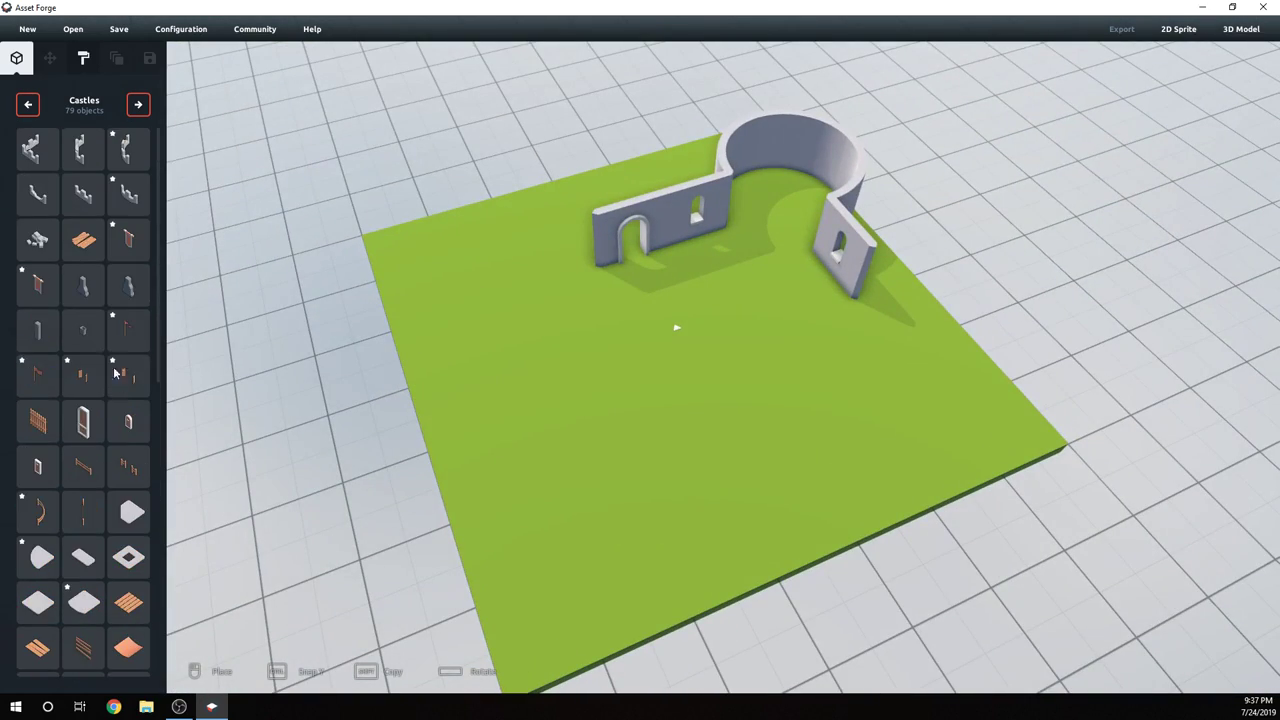
{"action": "scroll", "coordinate": [115, 373], "scroll_direction": "down", "scroll_amount": 6}
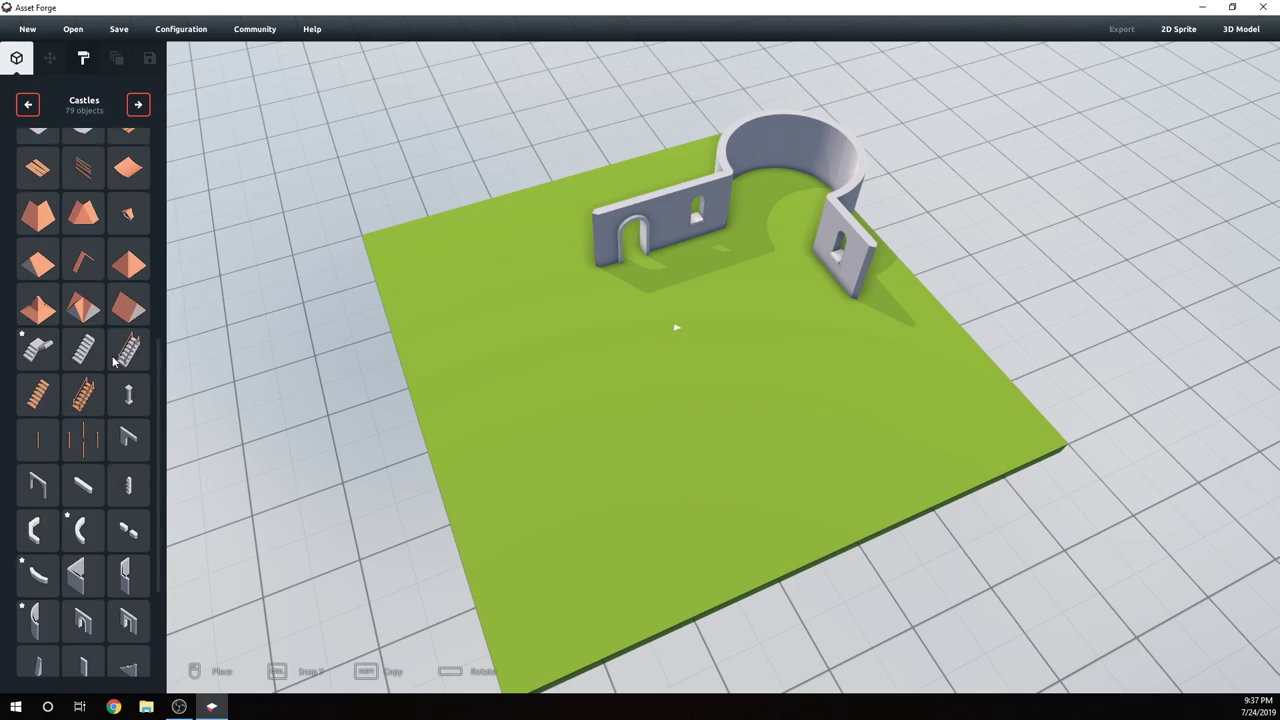
{"action": "scroll", "coordinate": [116, 360], "scroll_direction": "down", "scroll_amount": 1}
{"action": "right_click_drag", "start_coordinate": [1023, 313], "coordinate": [948, 284]}
{"action": "right_click_drag", "start_coordinate": [865, 368], "coordinate": [706, 365]}
{"action": "key", "text": "space"}
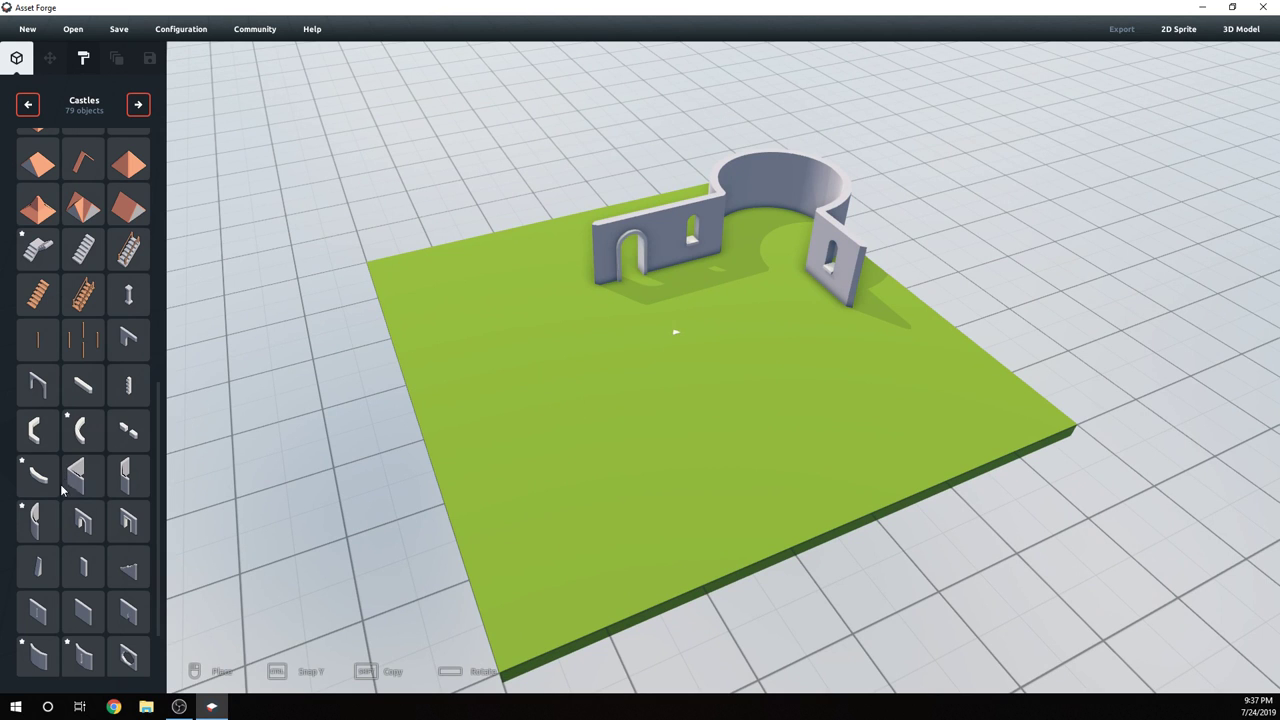
- Place a plain solid wall at the free end of the perpendicular window wall, extending that side of the castle
{"action": "left_click", "coordinate": [94, 618]}
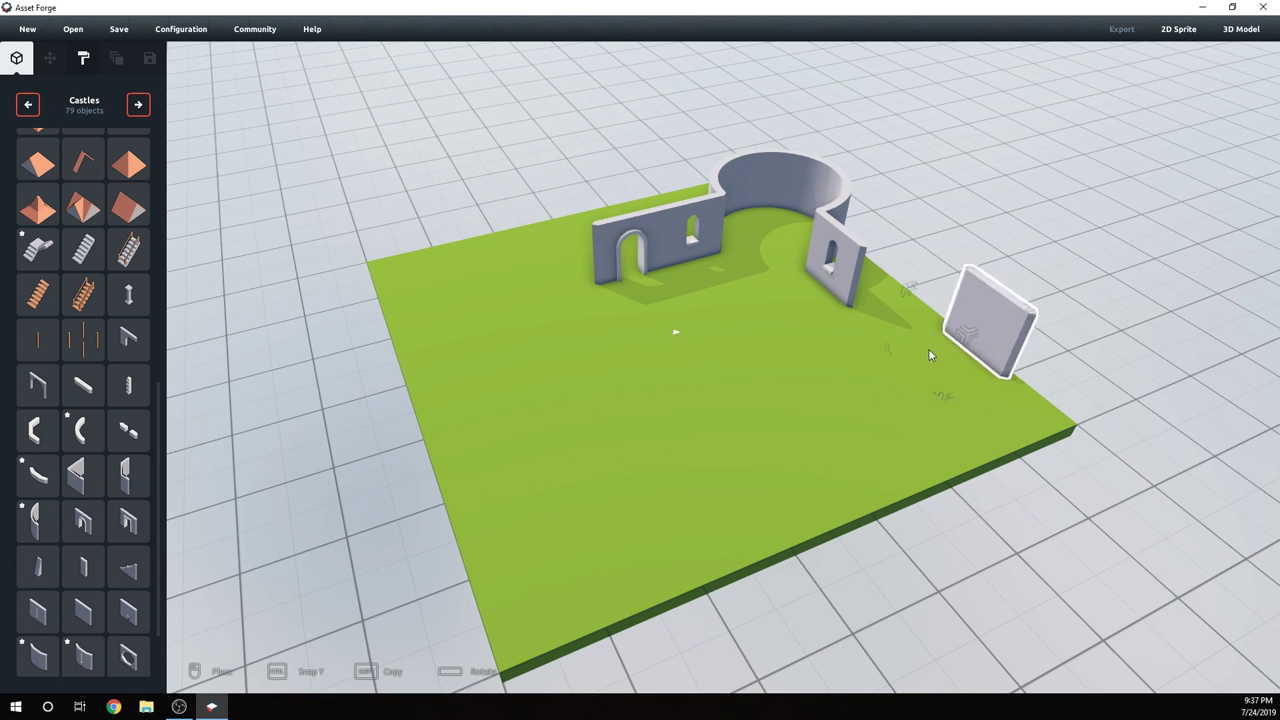
{"action": "left_click", "coordinate": [856, 338]}
{"action": "right_click_drag", "start_coordinate": [856, 338], "coordinate": [522, 414]}
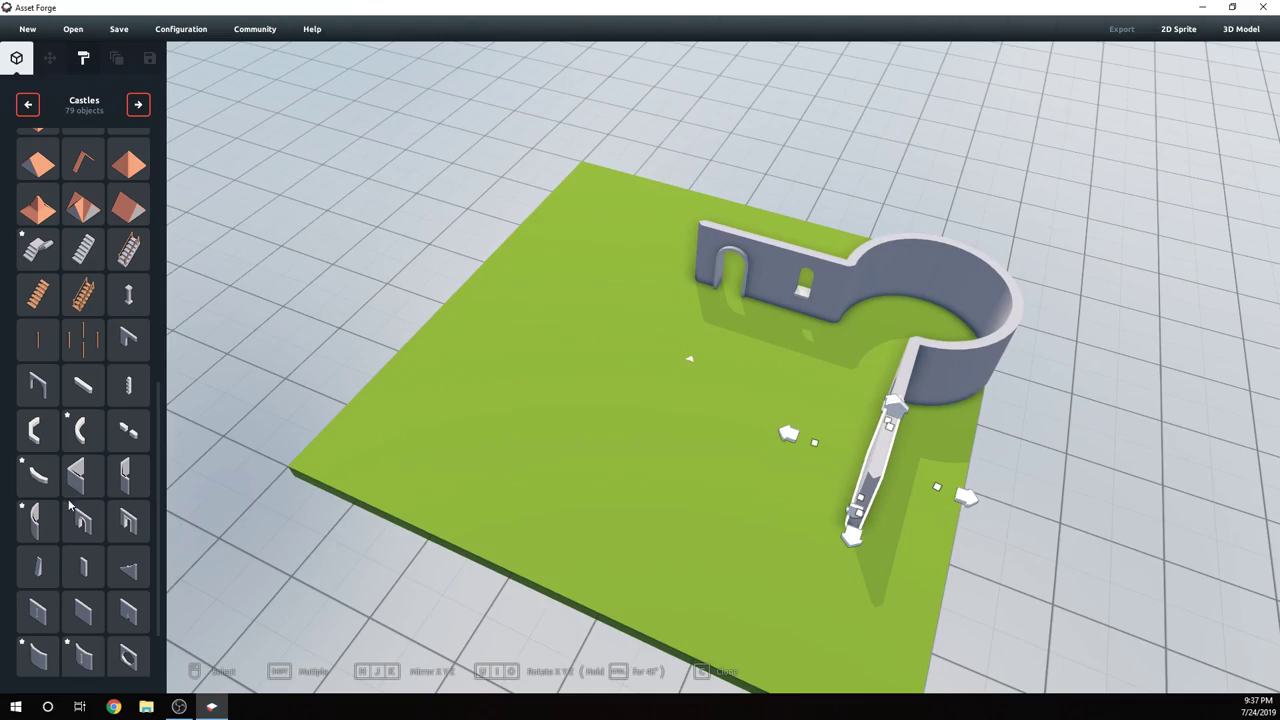
{"action": "right_click_drag", "start_coordinate": [176, 571], "coordinate": [208, 558]}
{"action": "right_click_drag", "start_coordinate": [878, 414], "coordinate": [880, 372]}
{"action": "right_click_drag", "start_coordinate": [171, 482], "coordinate": [466, 493]}
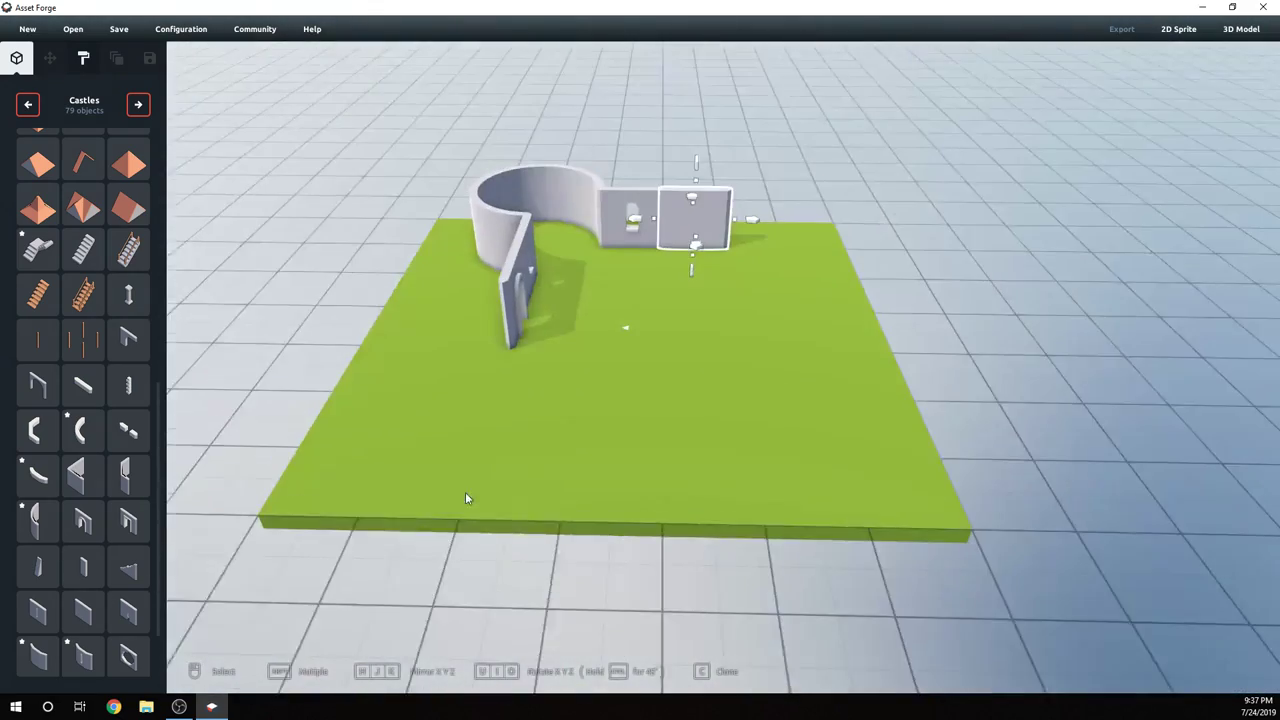
- Place an arched doorway wall perpendicular to the free end of the plain solid wall
{"action": "left_click", "coordinate": [98, 516]}
{"action": "right_click_drag", "start_coordinate": [575, 345], "coordinate": [421, 402]}
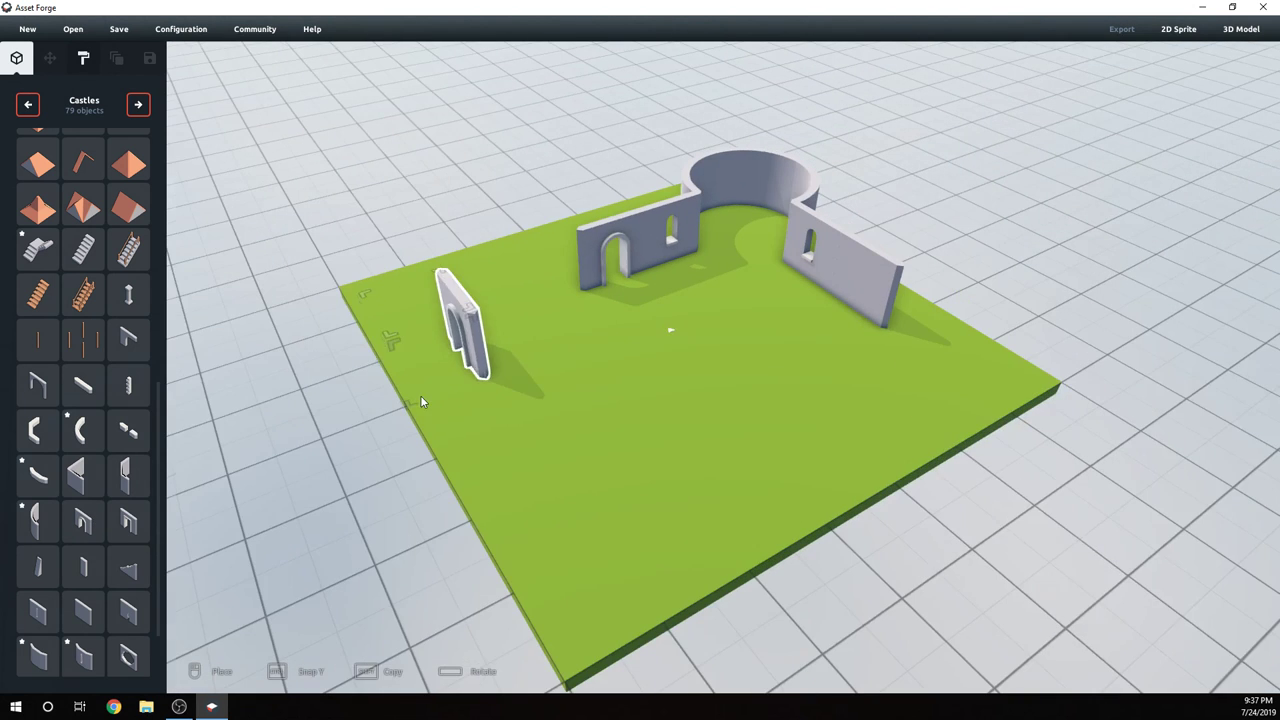
{"action": "right_click_drag", "start_coordinate": [878, 407], "coordinate": [865, 392]}
{"action": "left_click", "coordinate": [865, 392]}
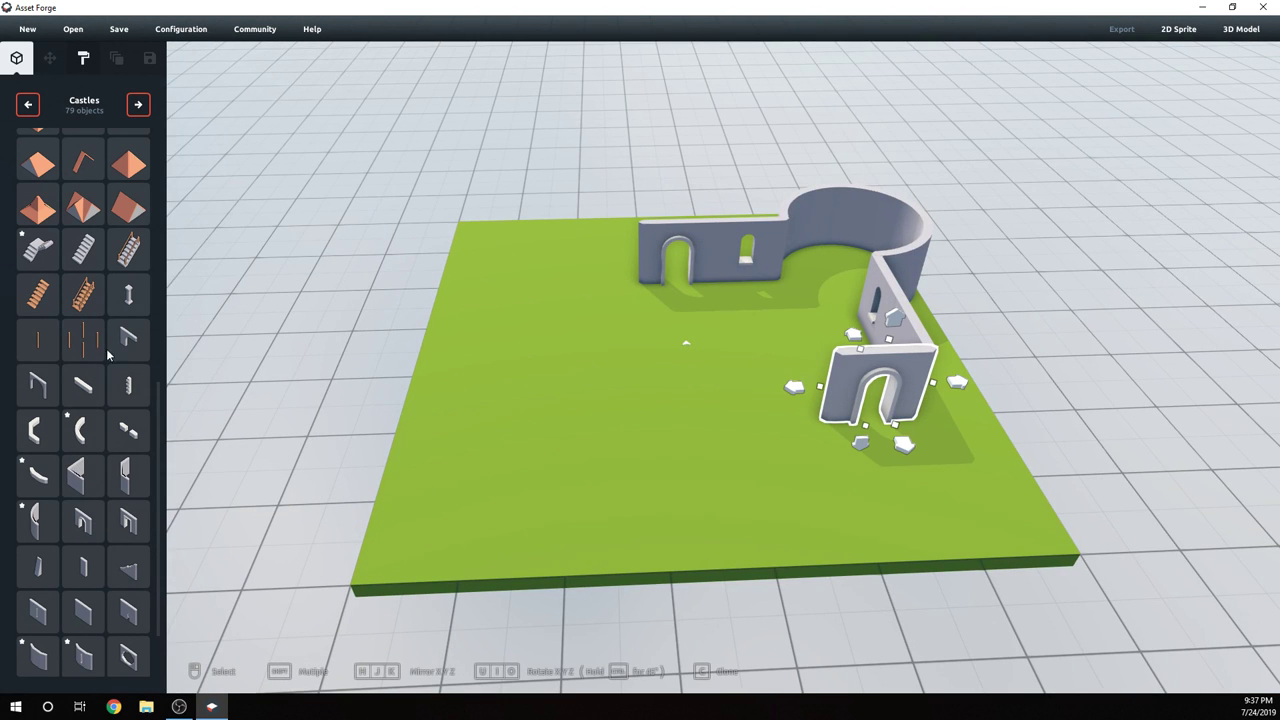
{"action": "scroll", "coordinate": [108, 354], "scroll_direction": "down", "scroll_amount": 5}
{"action": "left_click", "coordinate": [38, 468]}
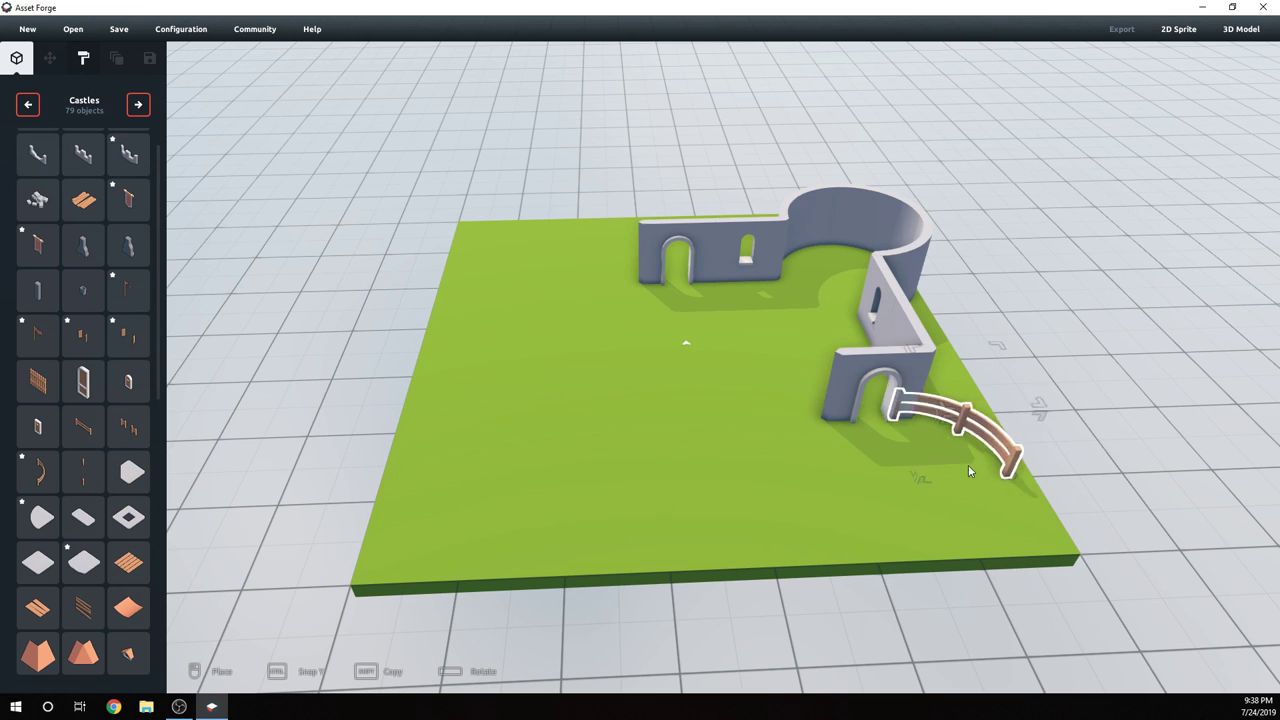
{"action": "key", "text": "space"}
{"action": "key", "text": "space"}
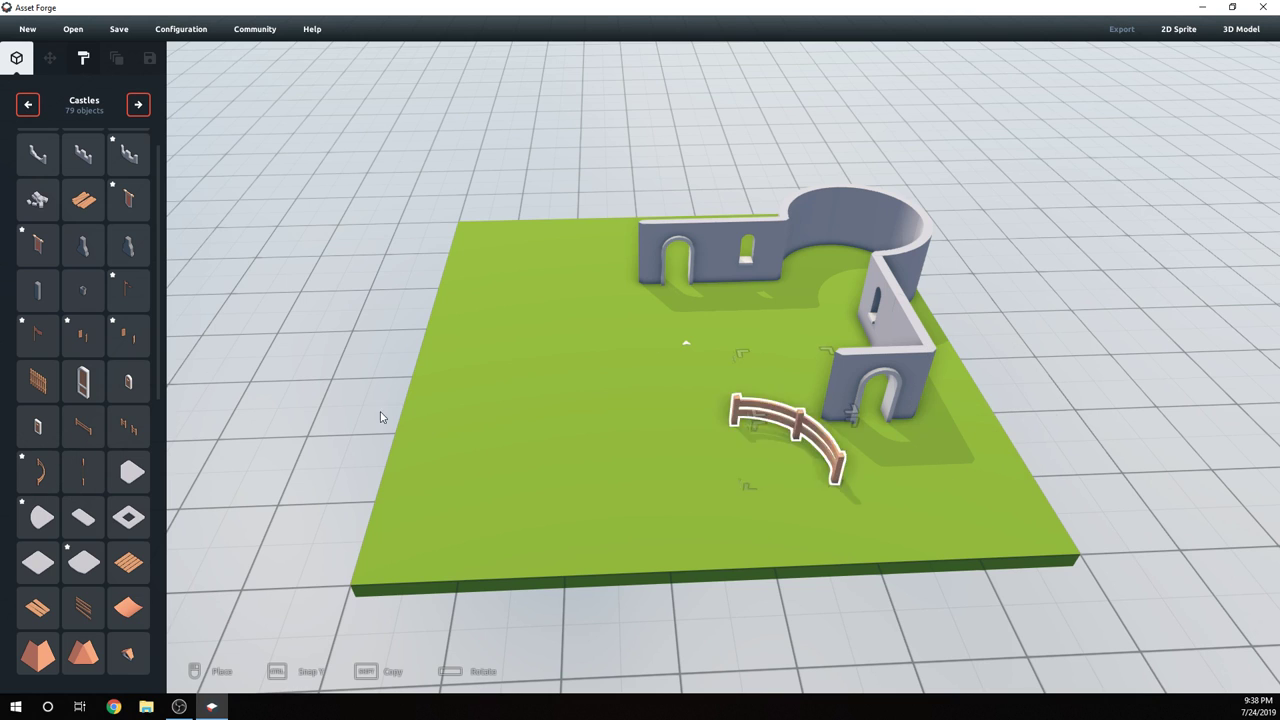
- Rotate a straight wooden fence section and place it at the new doorway wall's corner, continuing the line of the solid wall
{"action": "left_click", "coordinate": [97, 441]}
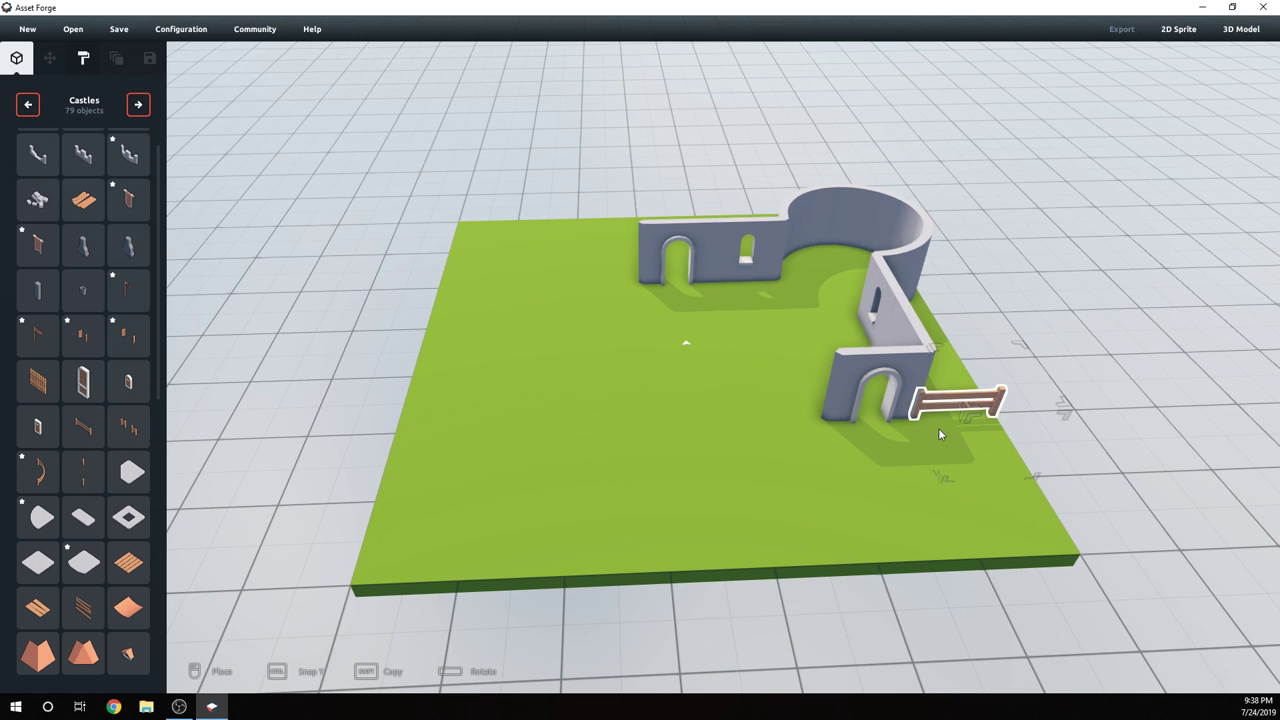
{"action": "key", "text": "space"}
{"action": "key", "text": "space"}
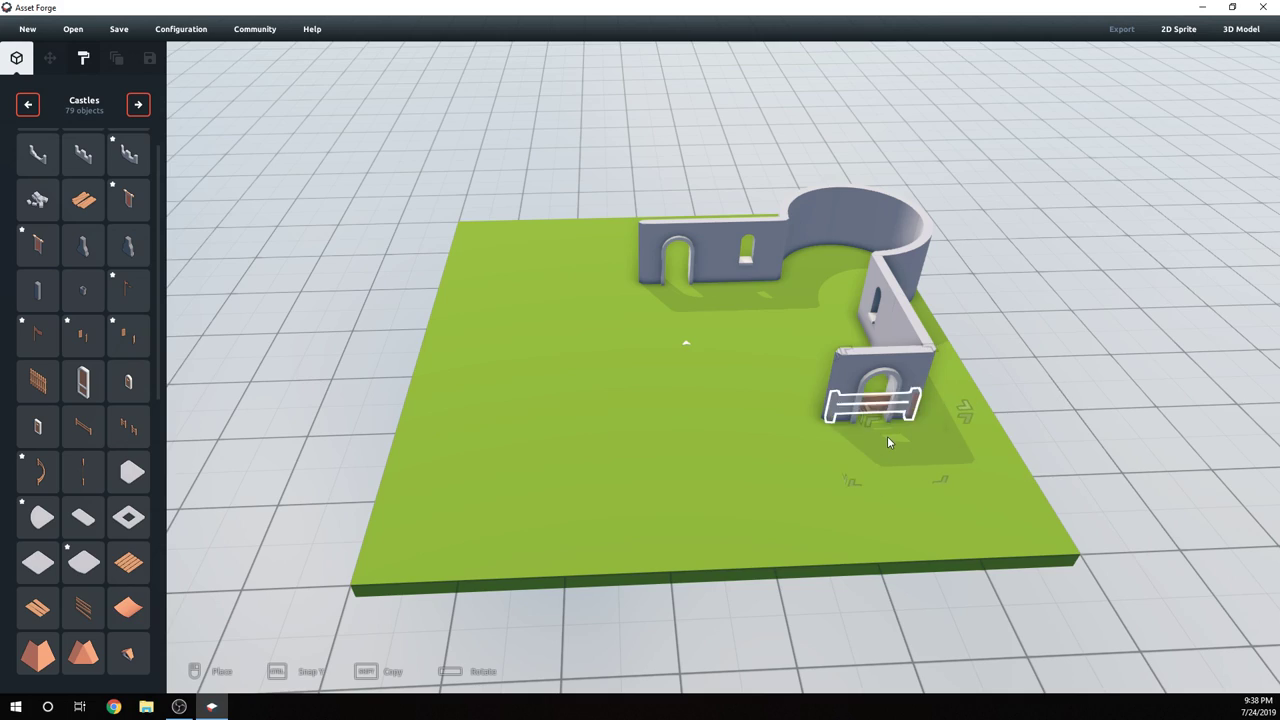
{"action": "key", "text": "space"}
{"action": "left_click", "coordinate": [887, 436]}
- Attach a curved wooden fence to the end of the straight fence so it bends around in front of the doorway
{"action": "right_click_drag", "start_coordinate": [904, 462], "coordinate": [750, 428]}
{"action": "left_click", "coordinate": [38, 471]}
{"action": "left_click", "coordinate": [957, 447]}
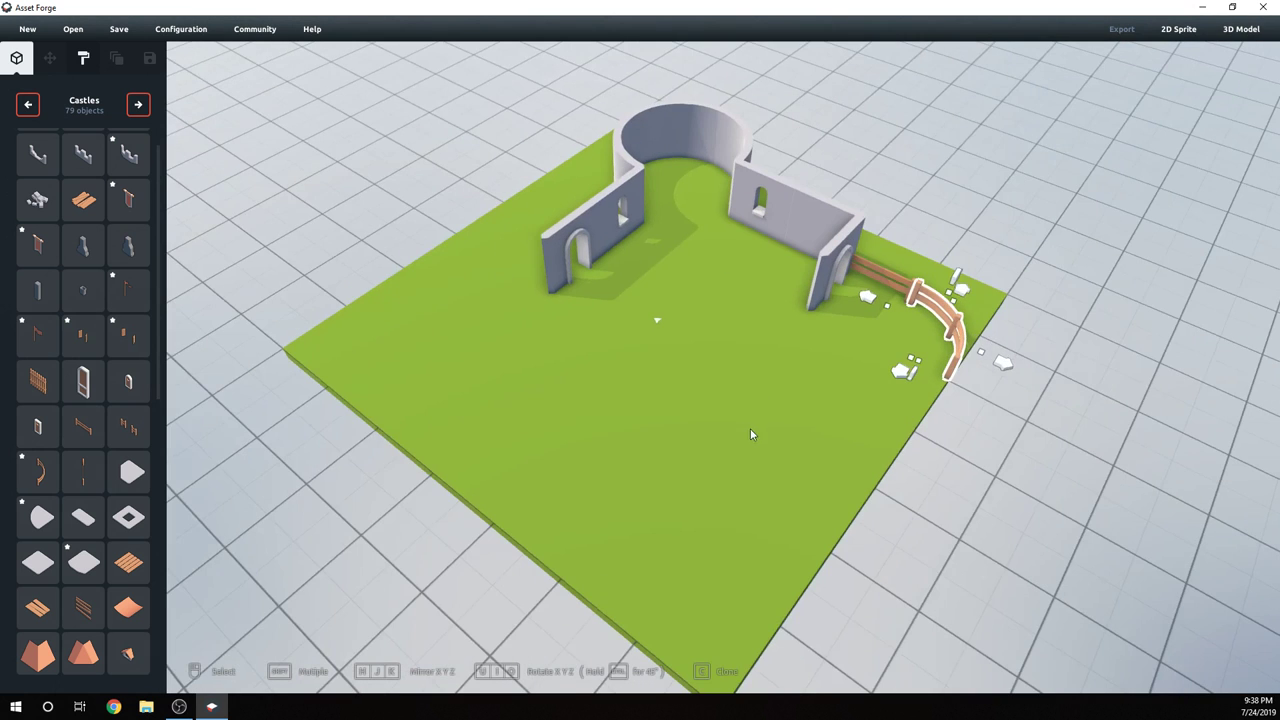
- Place a second straight fence opposite the first one and attach a rotated curved fence to its end, curving toward the other fence
{"action": "left_click", "coordinate": [80, 438]}
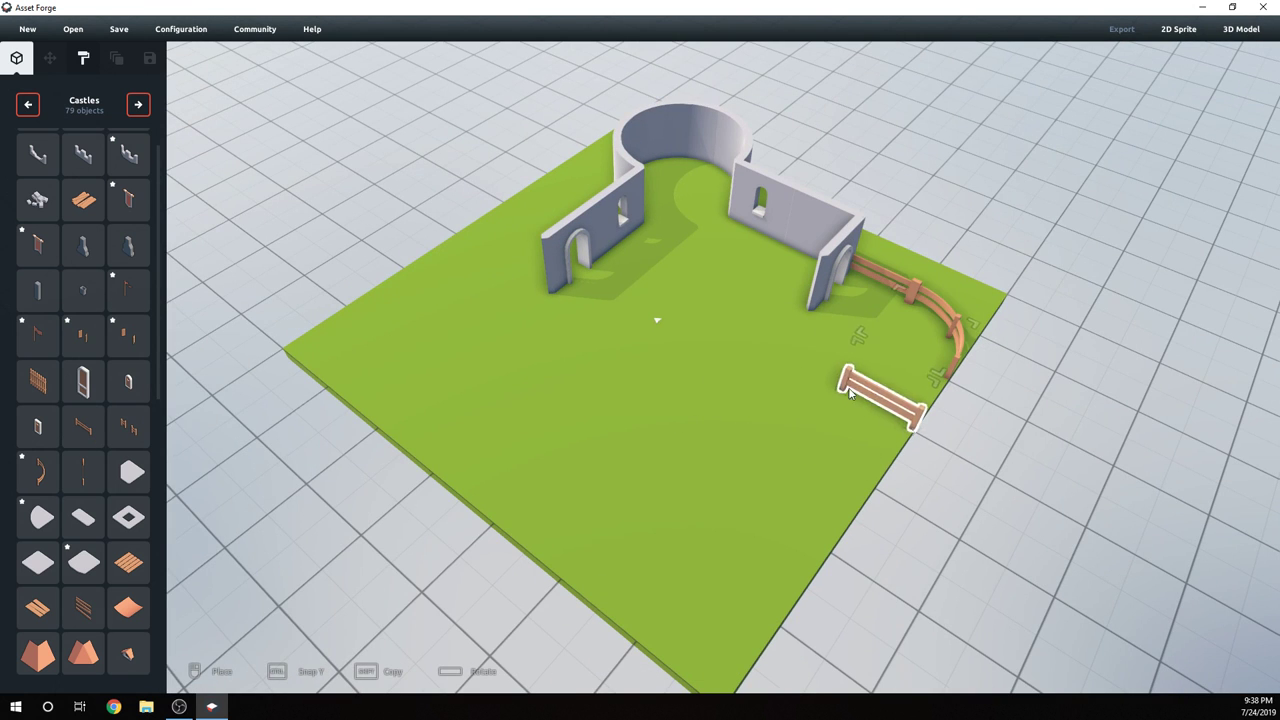
{"action": "left_click", "coordinate": [800, 376]}
{"action": "right_click_drag", "start_coordinate": [800, 376], "coordinate": [32, 450]}
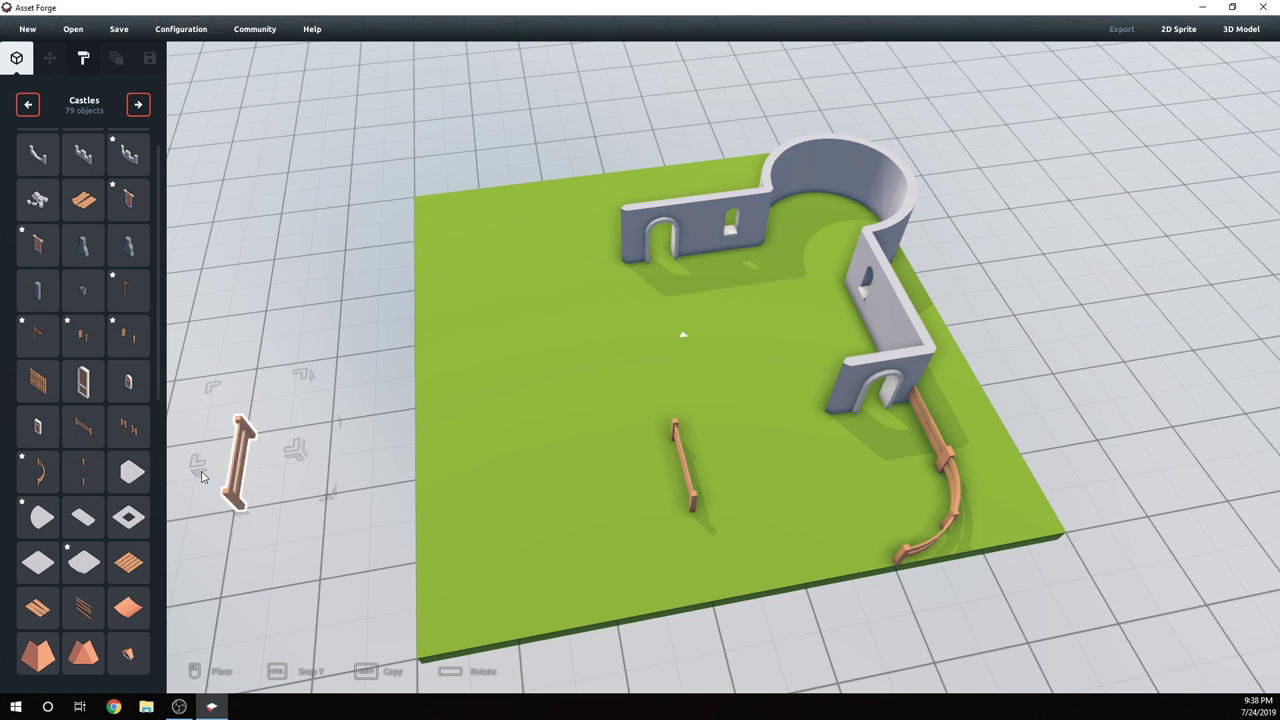
{"action": "left_click", "coordinate": [38, 471]}
{"action": "left_click", "coordinate": [720, 530]}
{"action": "key", "text": "space"}
{"action": "left_click", "coordinate": [730, 528]}
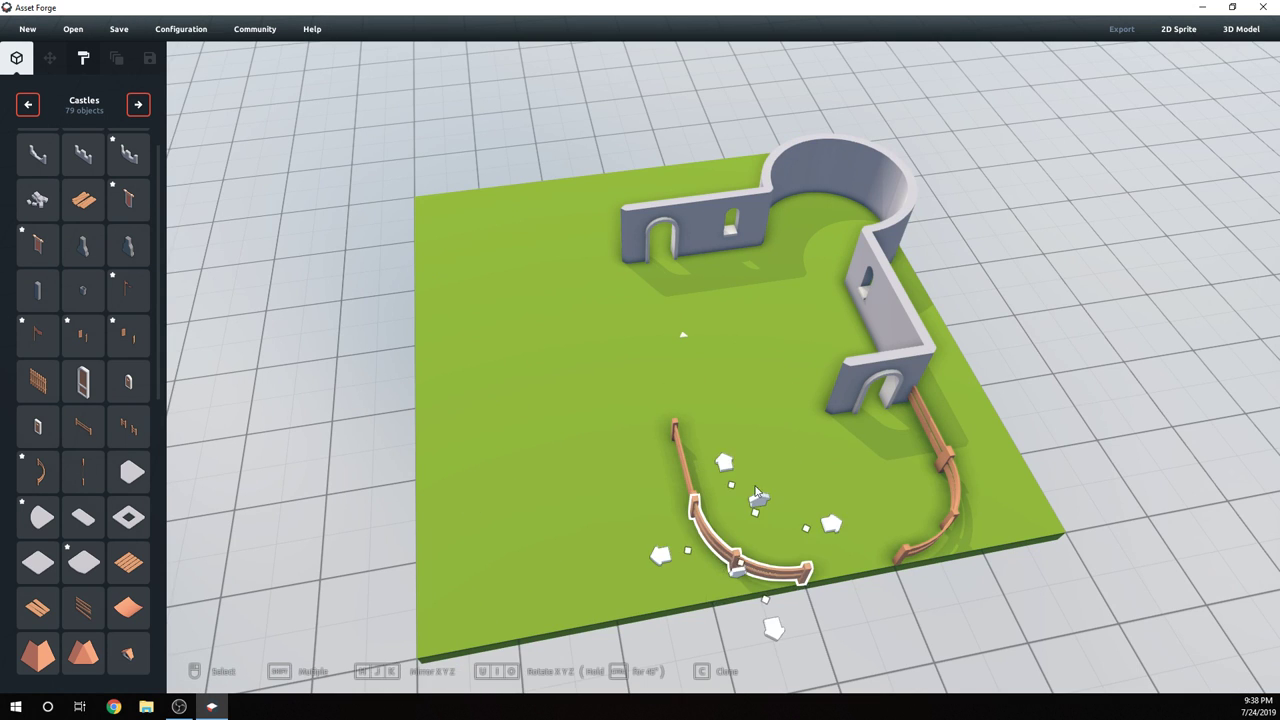
- Rotate a fence section with a central opening and place it between the two curved fences as the yard's entrance
{"action": "right_click_drag", "start_coordinate": [730, 528], "coordinate": [173, 466]}
{"action": "left_click", "coordinate": [121, 438]}
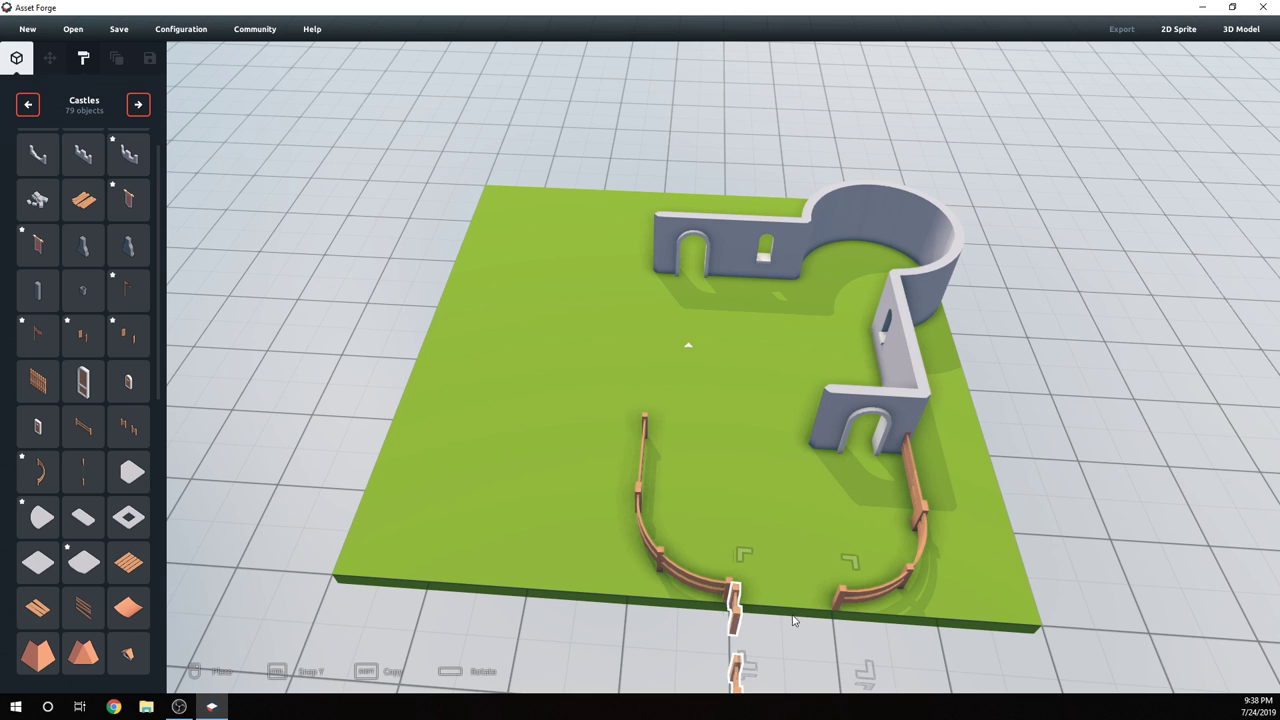
{"action": "key", "text": "space"}
{"action": "left_click", "coordinate": [807, 580]}
- Examine the walls and the fenced yard from several sides and browse the Castles blocks for the next wall piece
{"action": "right_click_drag", "start_coordinate": [807, 580], "coordinate": [626, 461]}
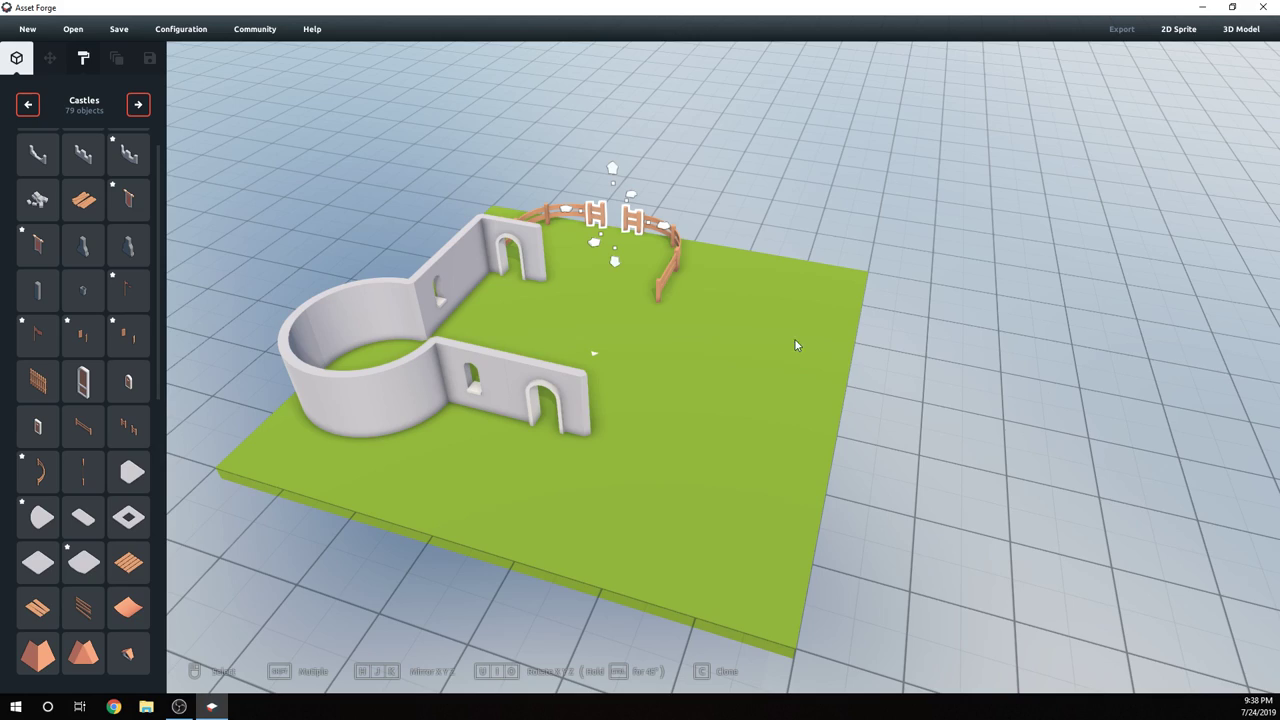
{"action": "right_click_drag", "start_coordinate": [735, 354], "coordinate": [640, 360]}
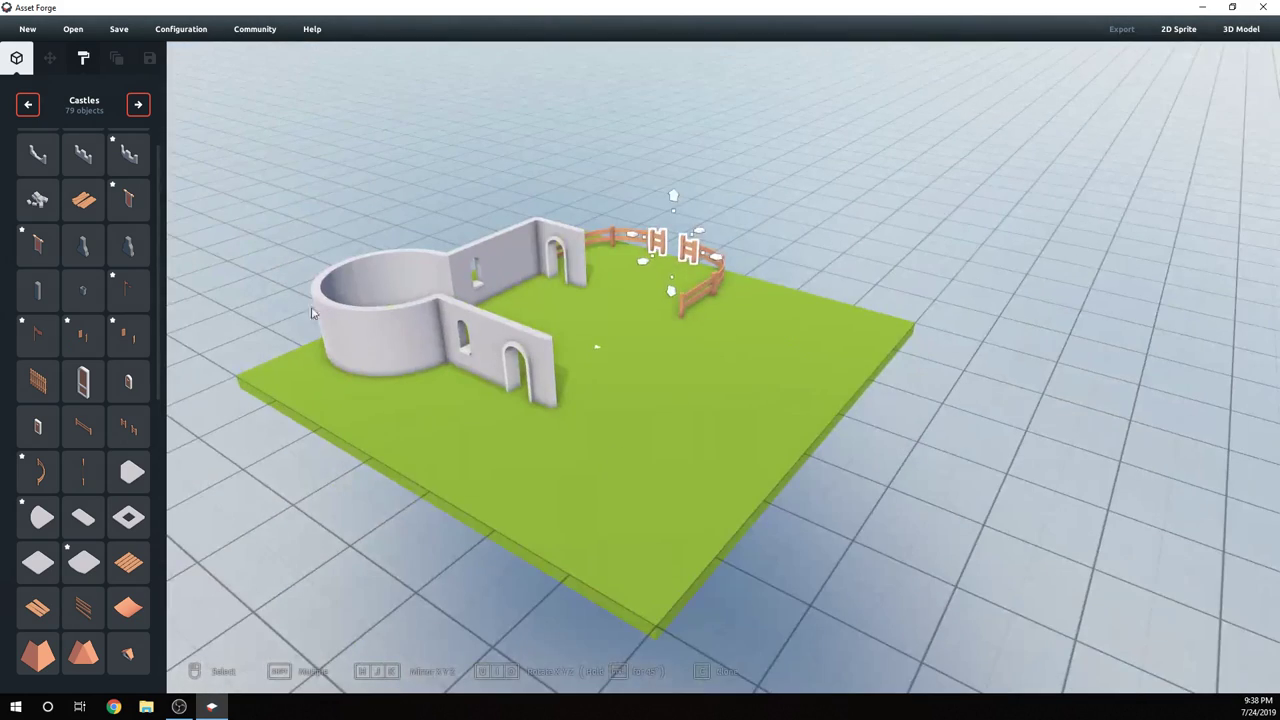
{"action": "scroll", "coordinate": [90, 490], "scroll_direction": "up", "scroll_amount": 1}
{"action": "scroll", "coordinate": [92, 418], "scroll_direction": "down", "scroll_amount": 10}
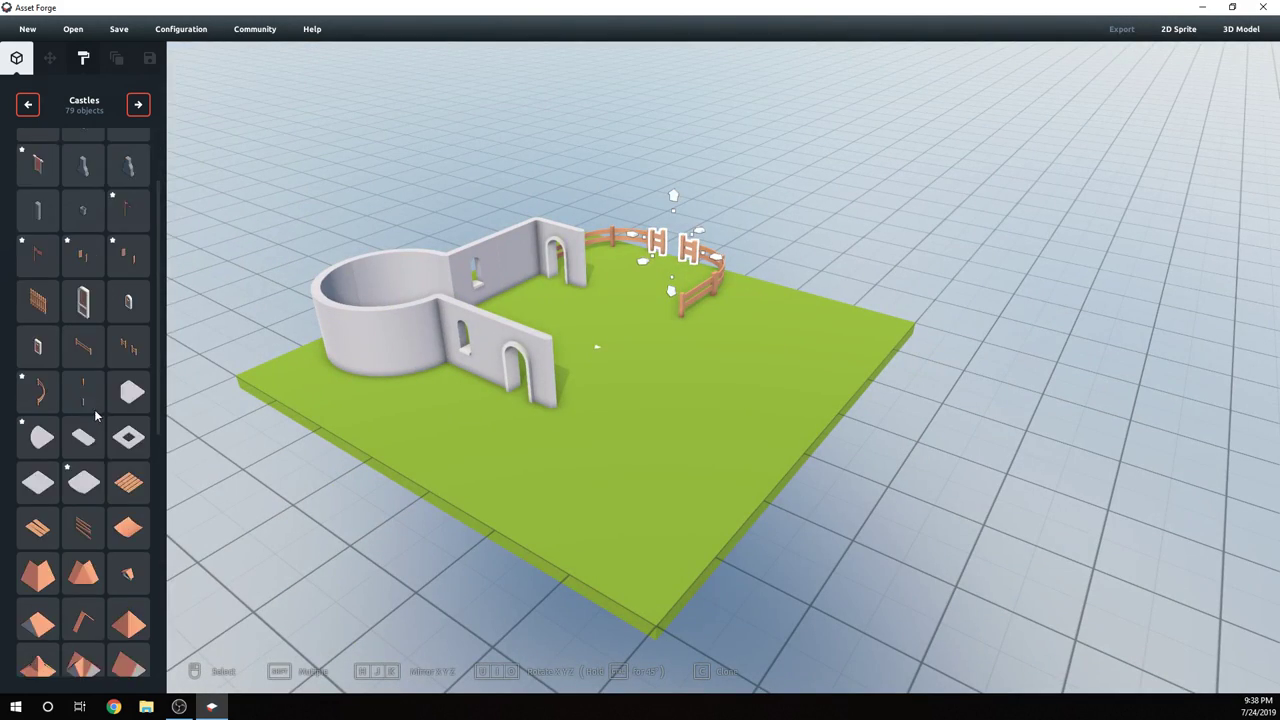
{"action": "scroll", "coordinate": [602, 342], "scroll_direction": "down", "scroll_amount": 3}
{"action": "scroll", "coordinate": [602, 342], "scroll_direction": "up", "scroll_amount": 8}
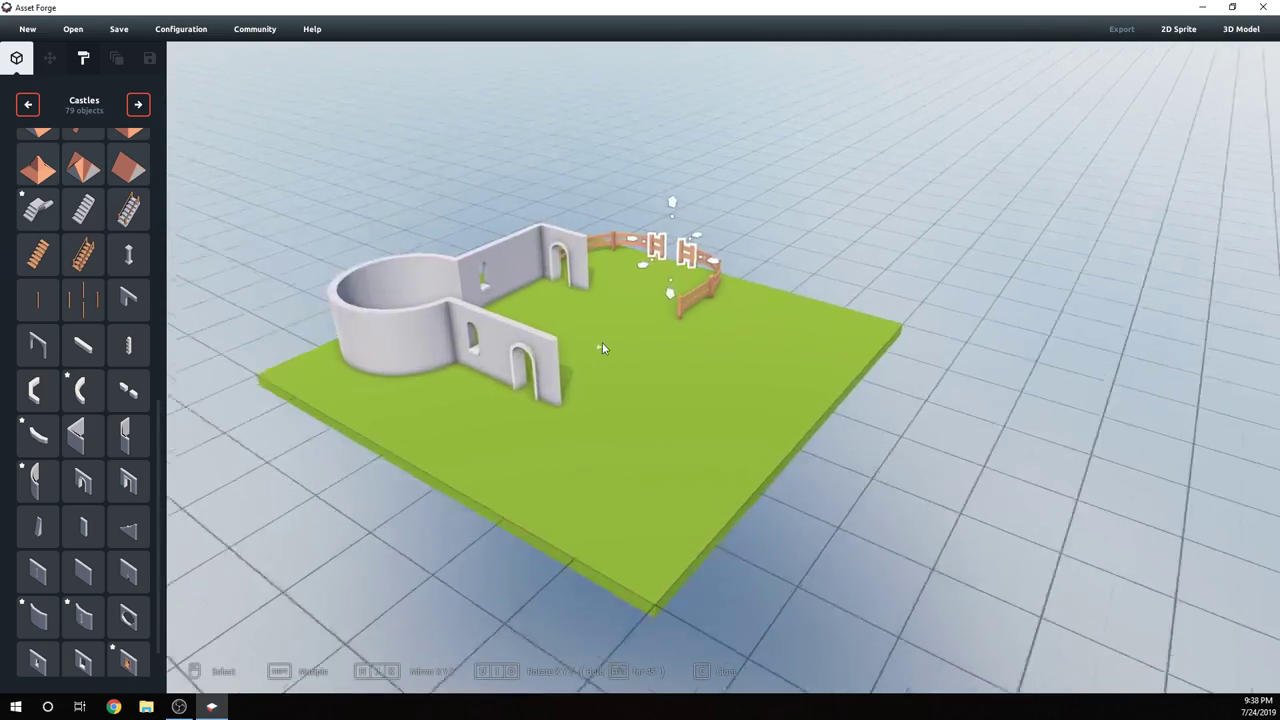
{"action": "right_click_drag", "start_coordinate": [633, 390], "coordinate": [758, 369]}
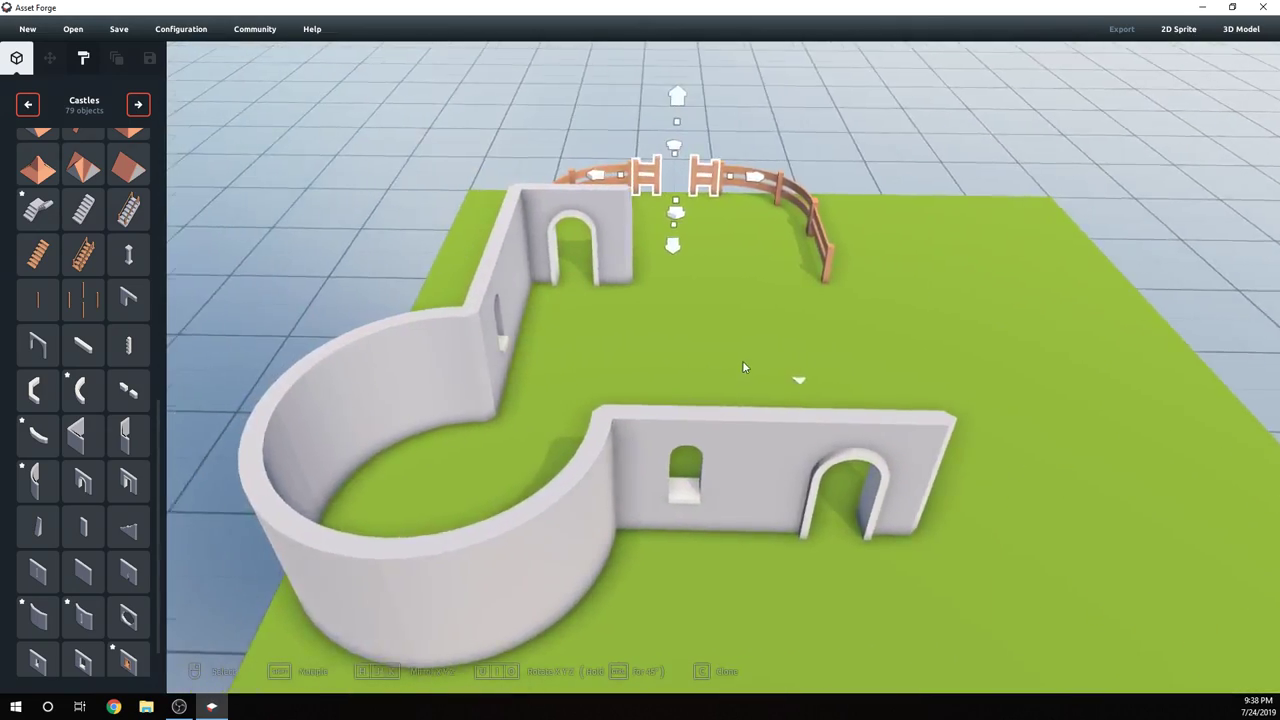
{"action": "scroll", "coordinate": [743, 367], "scroll_direction": "down", "scroll_amount": 2}
{"action": "right_click_drag", "start_coordinate": [743, 367], "coordinate": [702, 354]}
{"action": "scroll", "coordinate": [701, 355], "scroll_direction": "down", "scroll_amount": 2}
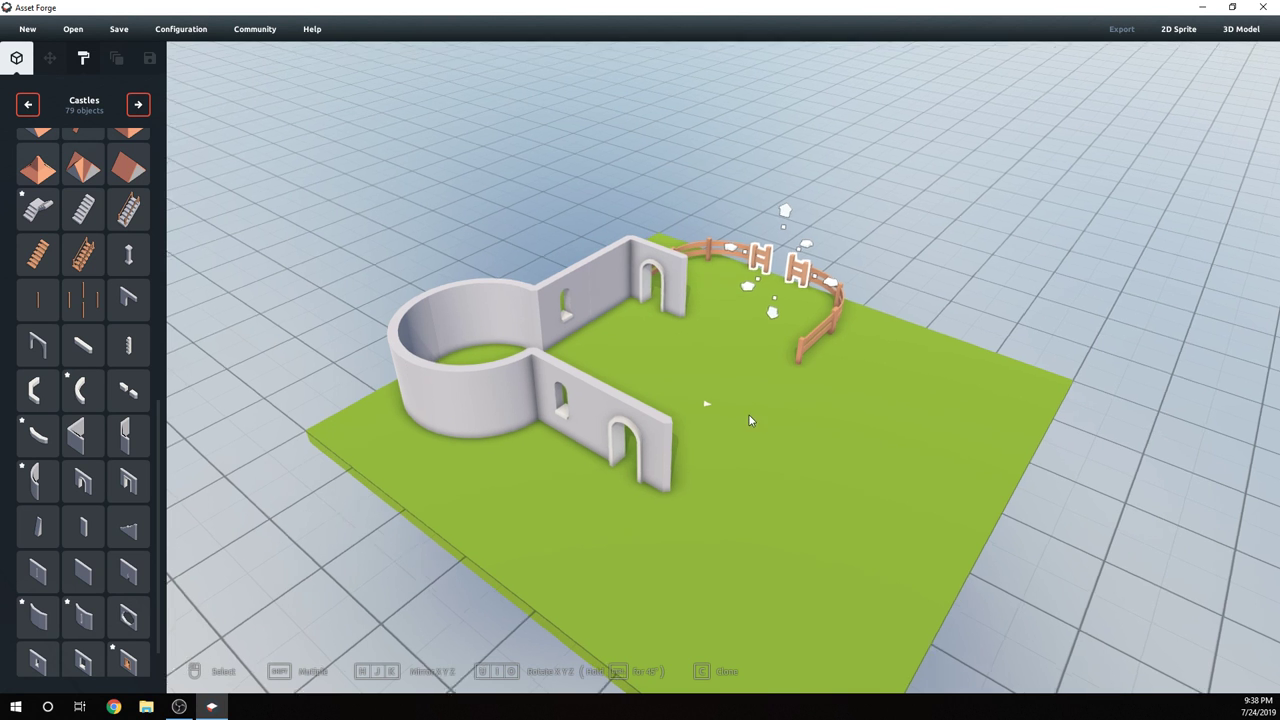
{"action": "right_click_drag", "start_coordinate": [749, 420], "coordinate": [797, 423]}
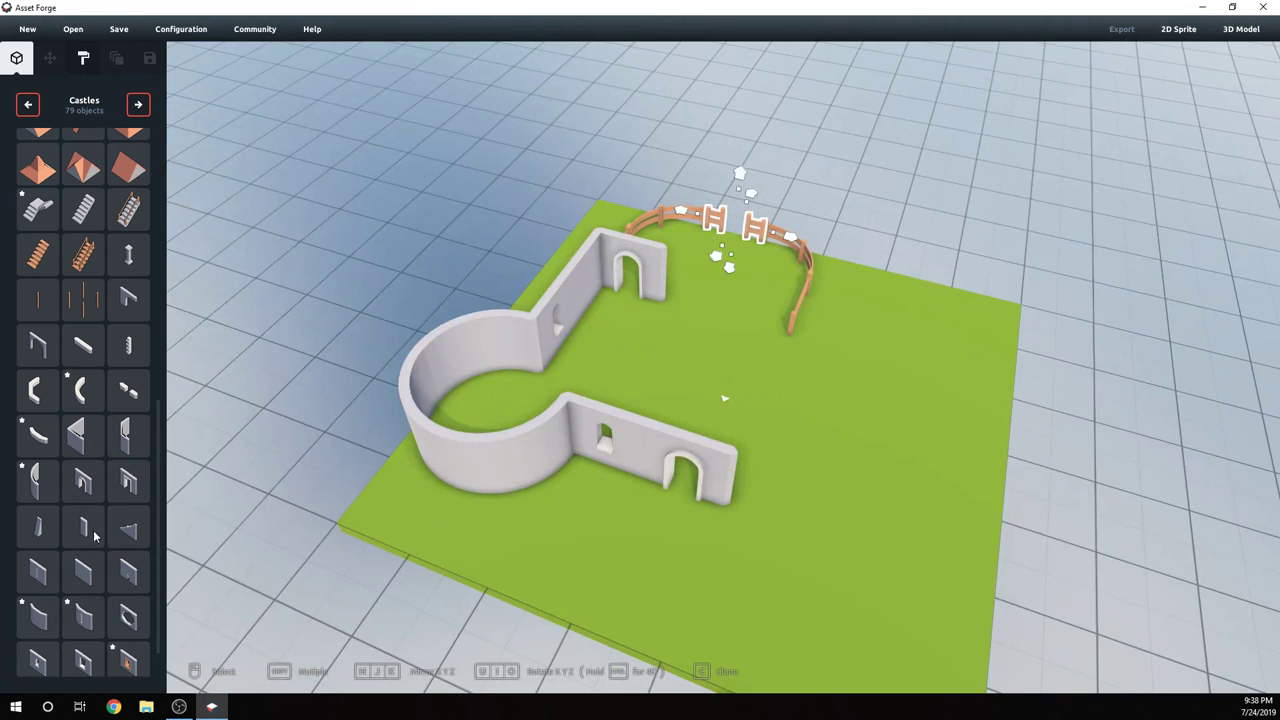
- Place a window wall at the free end of the doorway wall that faces the fenced yard
{"action": "scroll", "coordinate": [95, 537], "scroll_direction": "down", "scroll_amount": 1}
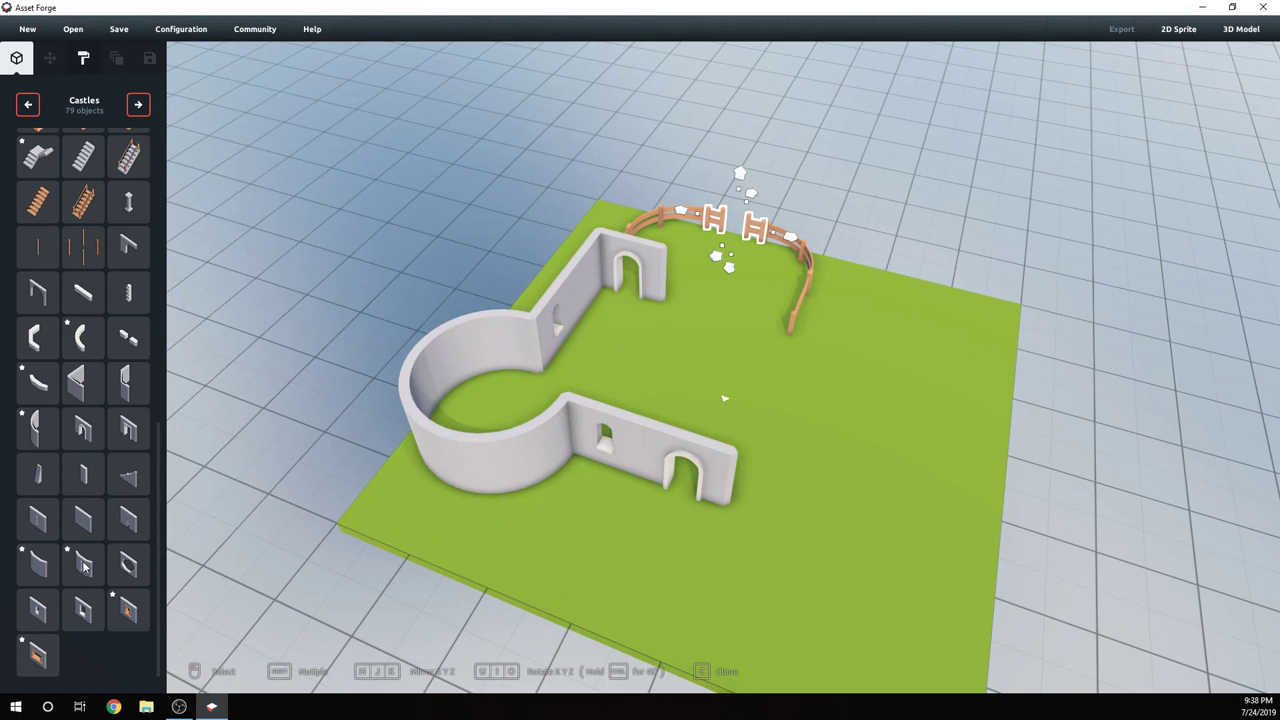
{"action": "left_click", "coordinate": [51, 606]}
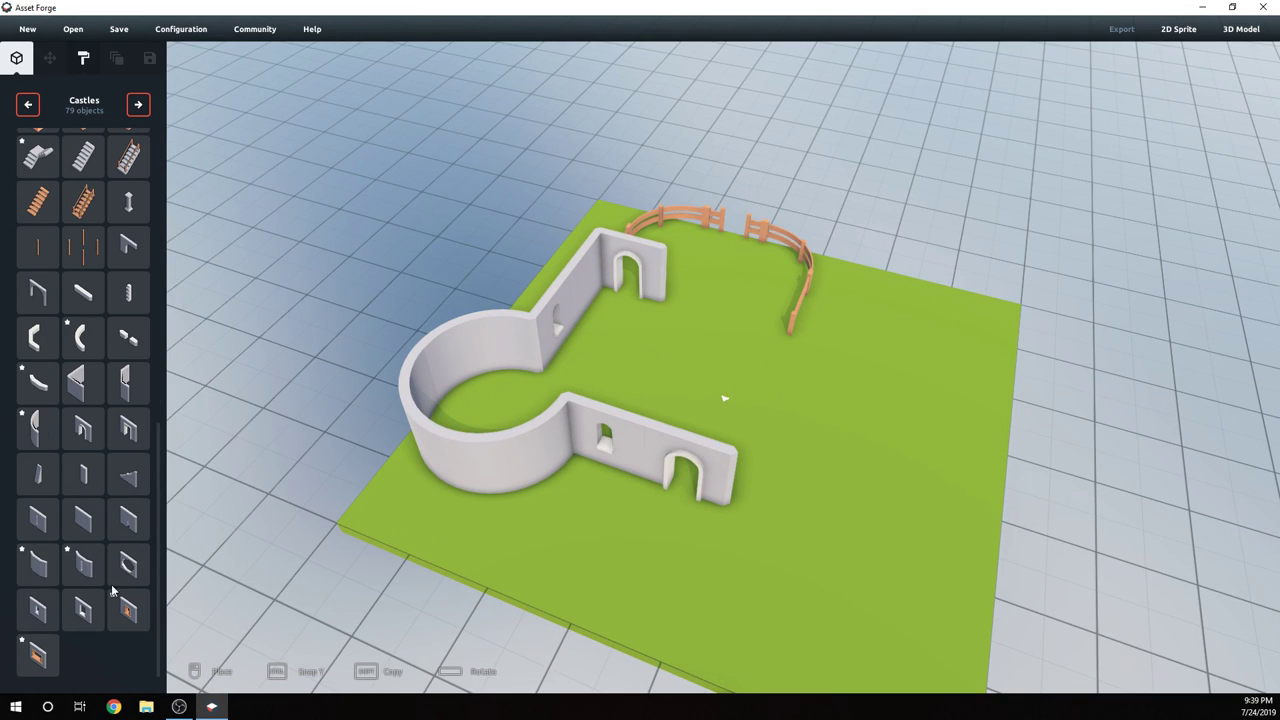
{"action": "left_click", "coordinate": [706, 320]}
- Add two L-shaped corner walls after the yard-side window wall, forming a stepped outline on the castle's open side
{"action": "right_click_drag", "start_coordinate": [700, 325], "coordinate": [503, 386]}
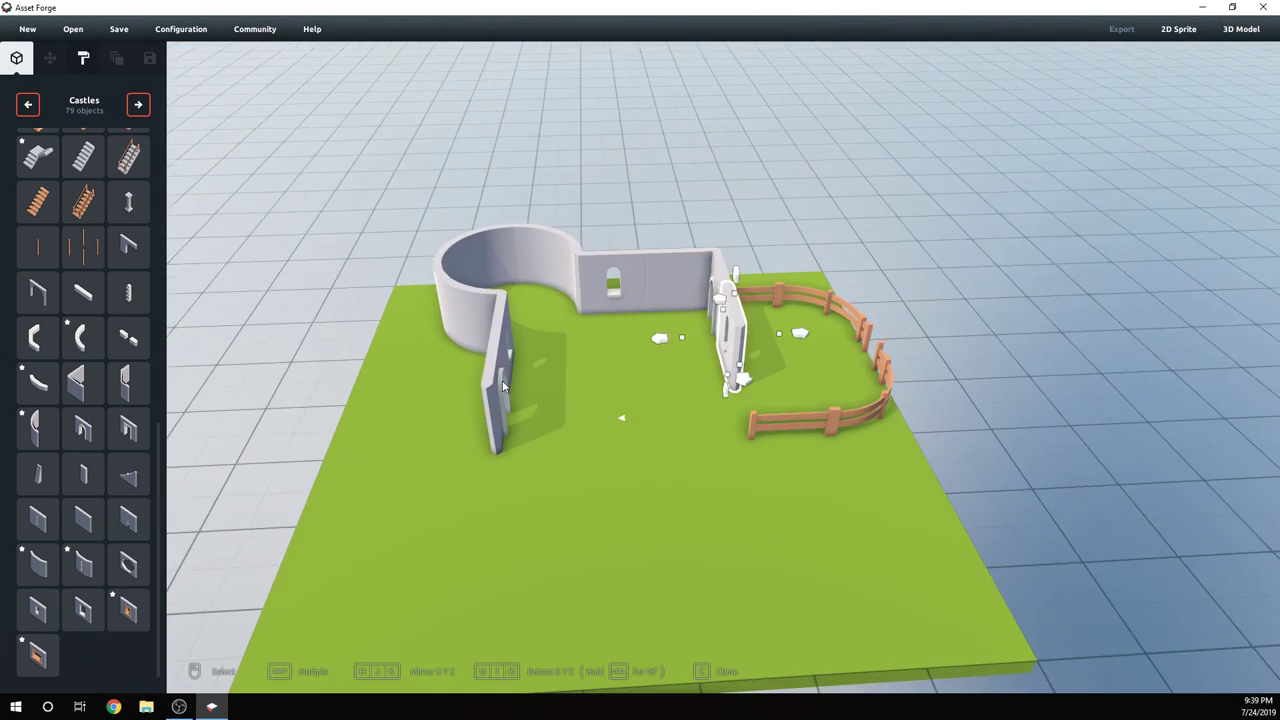
{"action": "left_click", "coordinate": [82, 381]}
{"action": "left_click", "coordinate": [700, 433]}
{"action": "right_click_drag", "start_coordinate": [700, 433], "coordinate": [644, 447]}
{"action": "left_click", "coordinate": [70, 391]}
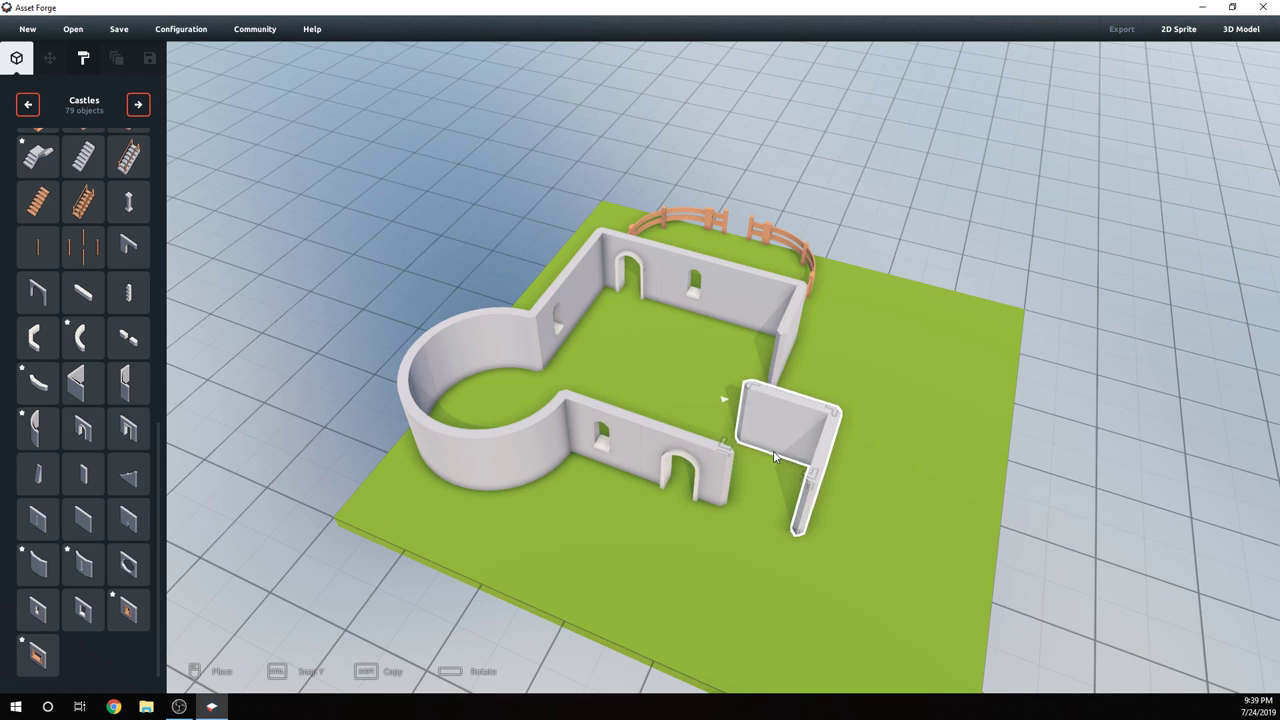
{"action": "left_click", "coordinate": [809, 438]}
- Rotate a third L-shaped corner wall and place it to close the outline against the other doorway wall
{"action": "key", "text": "c"}
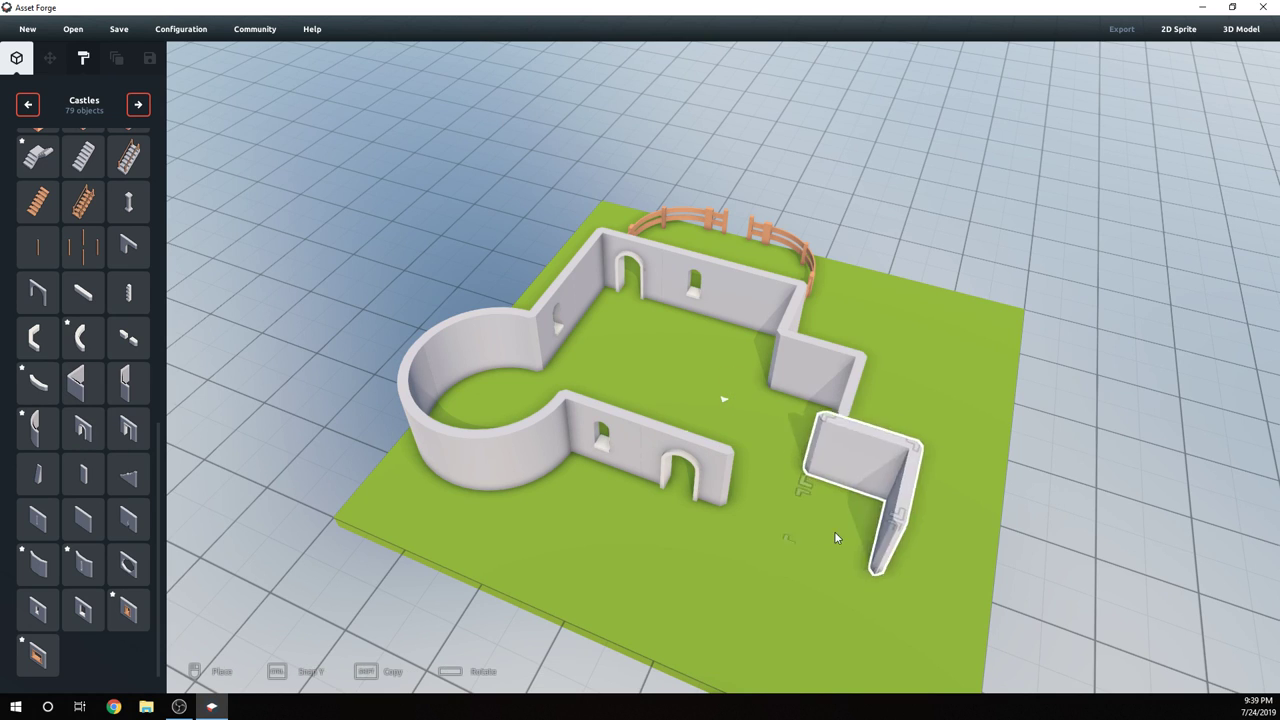
{"action": "key", "text": "space"}
{"action": "left_click", "coordinate": [785, 519]}
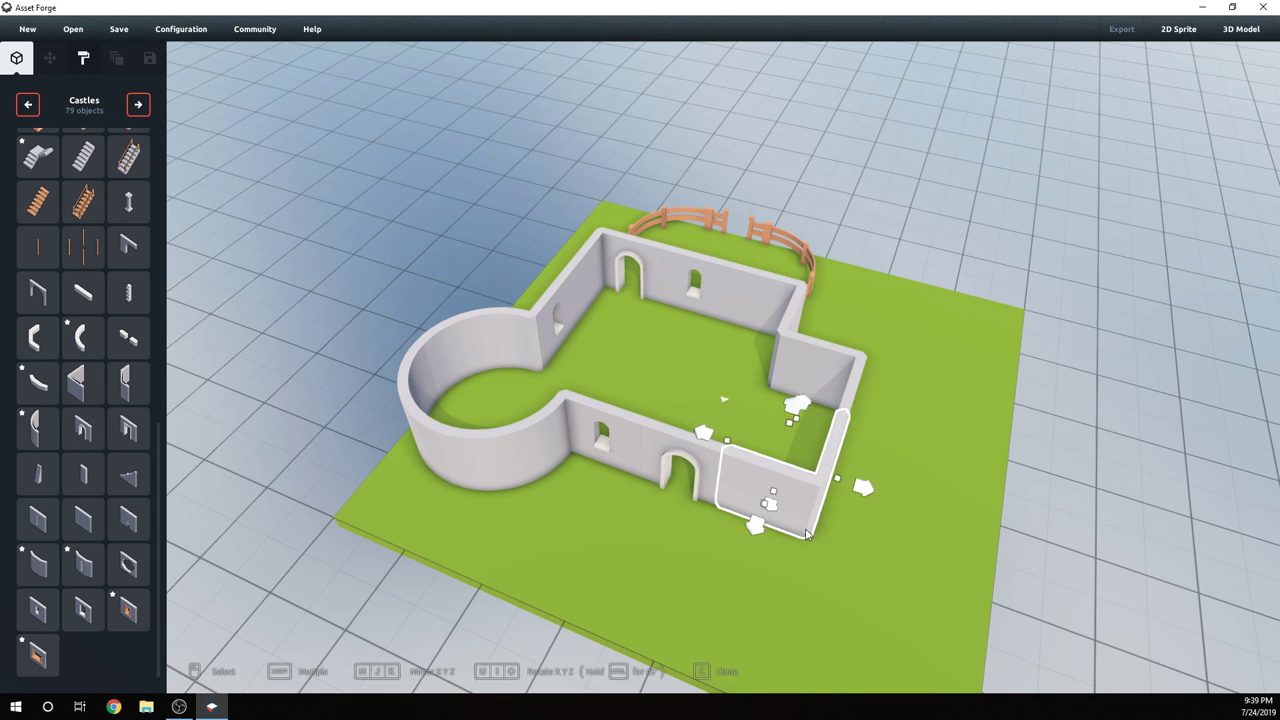
{"action": "right_click_drag", "start_coordinate": [785, 519], "coordinate": [575, 438]}
- Move the green base by -1.0 to extend it on the round tower's side
{"action": "left_click", "coordinate": [811, 502]}
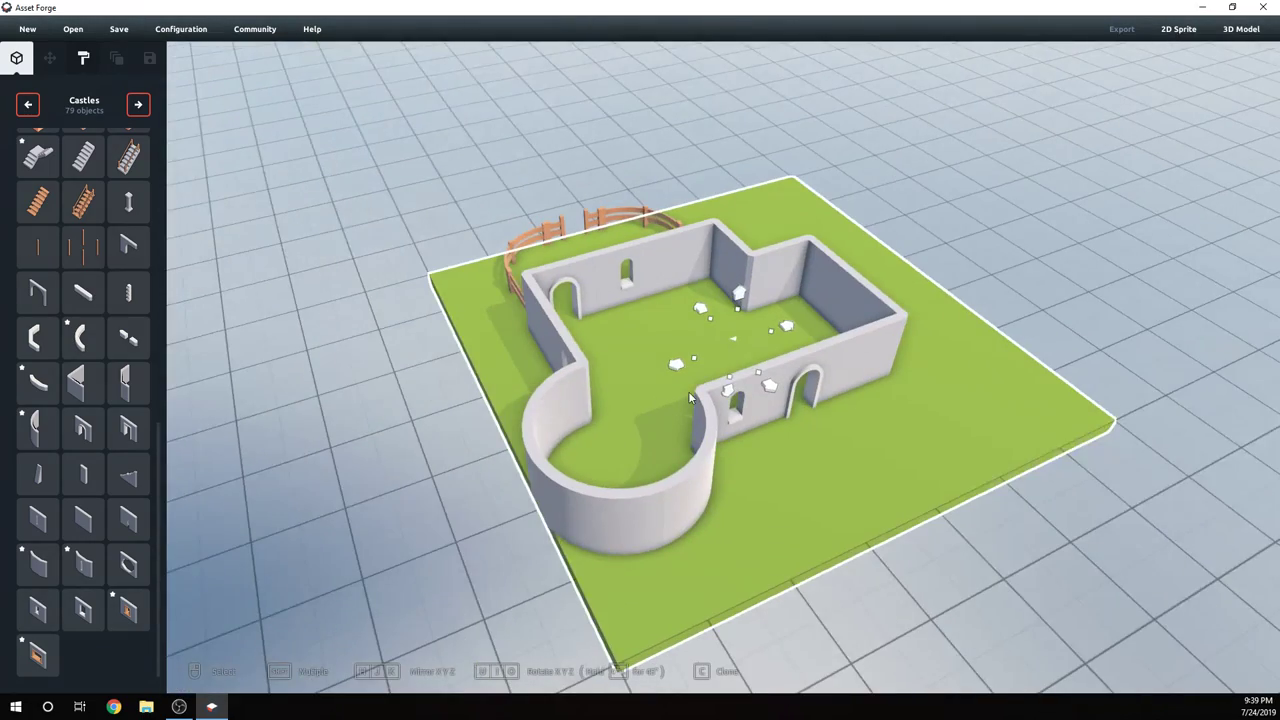
{"action": "left_click_drag", "start_coordinate": [677, 369], "coordinate": [603, 377]}
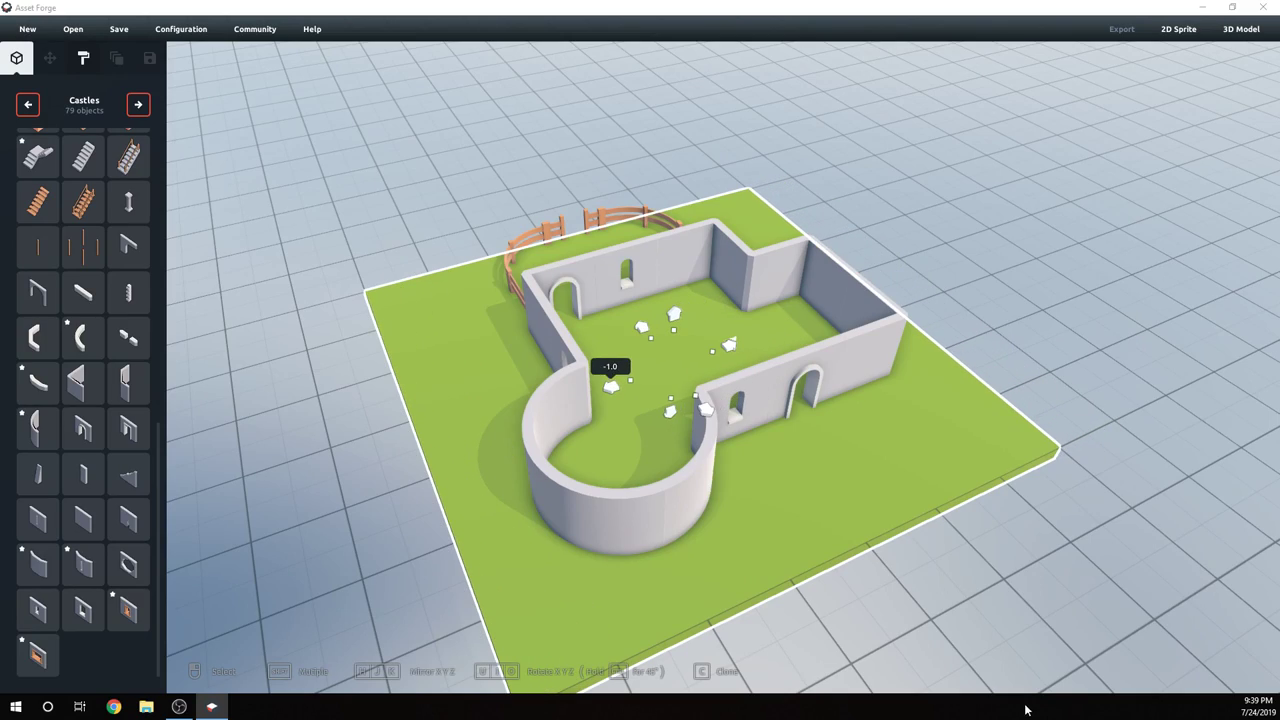
{"action": "right_click_drag", "start_coordinate": [1025, 709], "coordinate": [749, 421]}
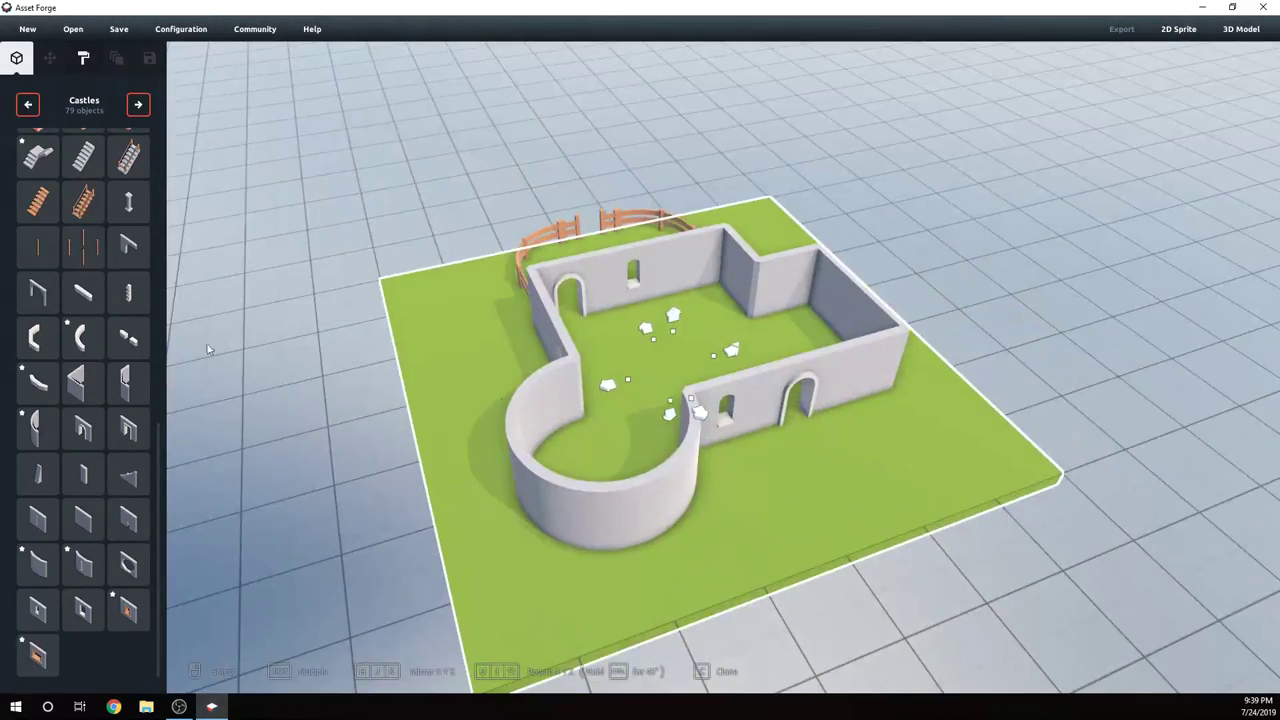
- Stack curved walls on top of the round corner tower's existing walls to start its second level
{"action": "left_click", "coordinate": [48, 420]}
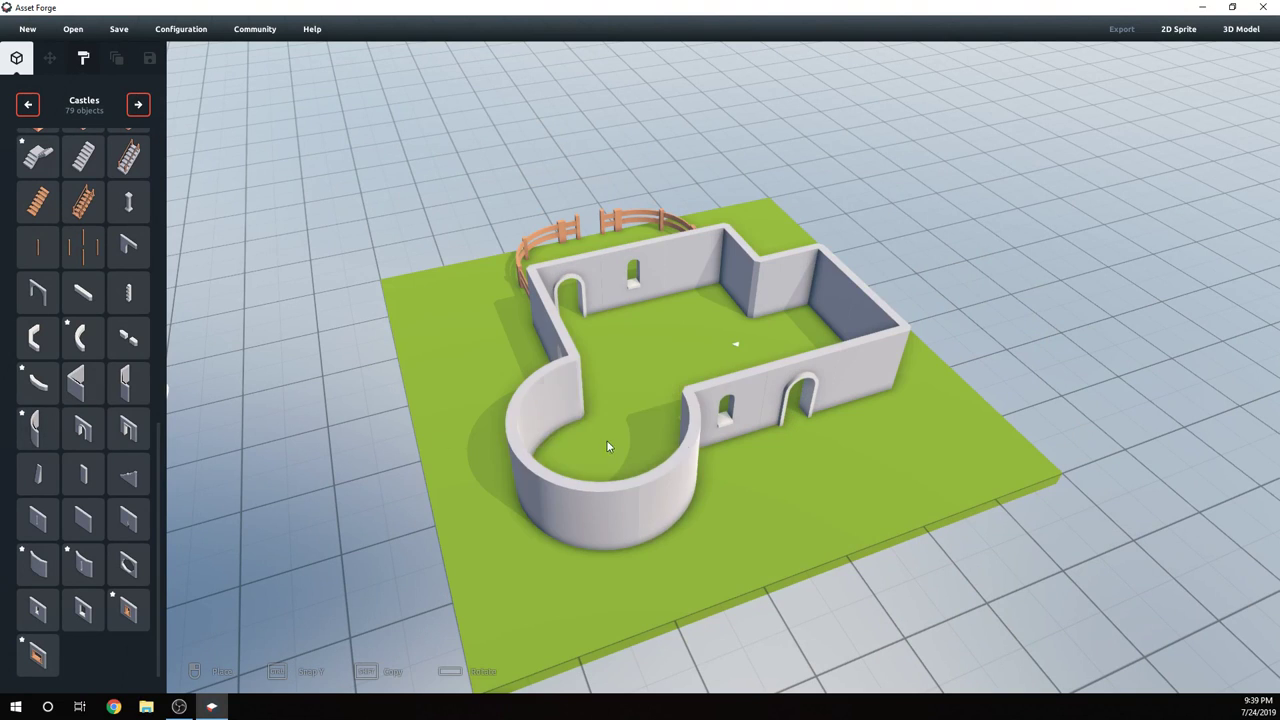
{"action": "right_click_drag", "start_coordinate": [688, 470], "coordinate": [317, 437]}
{"action": "left_click", "coordinate": [776, 461]}
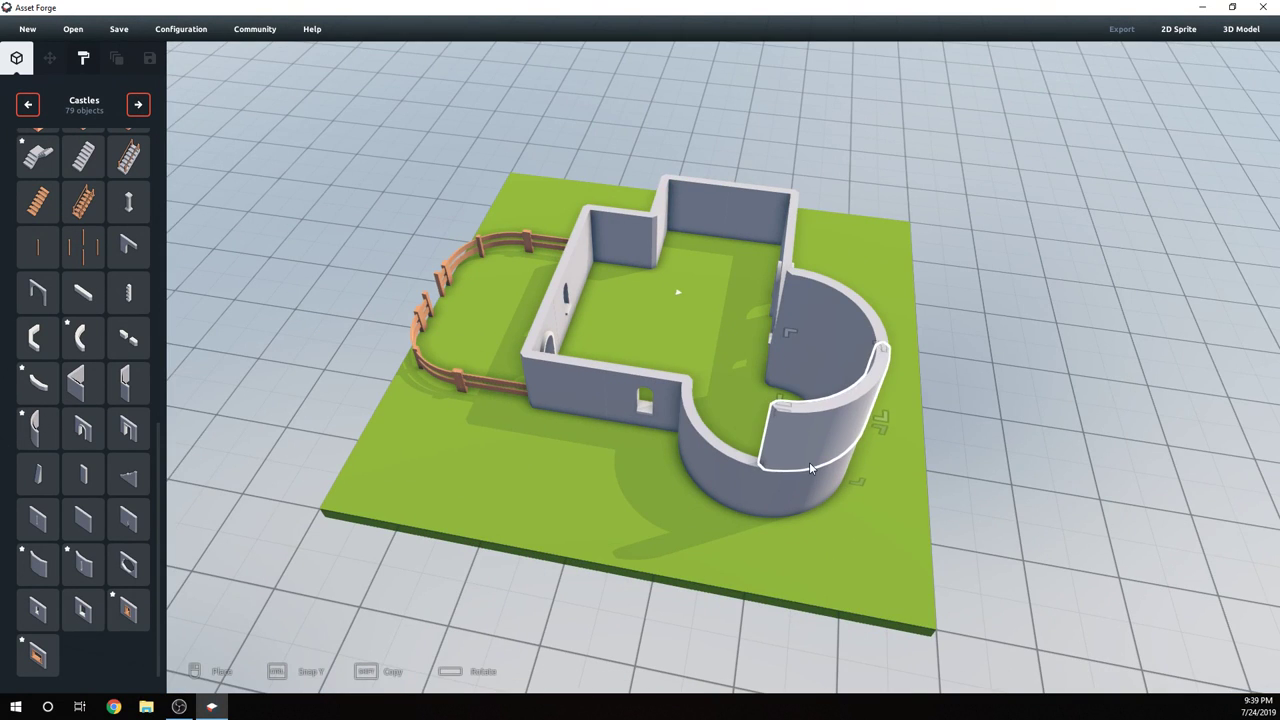
{"action": "left_click", "coordinate": [35, 434]}
{"action": "right_click_drag", "start_coordinate": [475, 468], "coordinate": [715, 475]}
- Try to place another curved wall on the tower's upper level, and delete the misplaced piece
{"action": "right_click", "coordinate": [820, 385]}
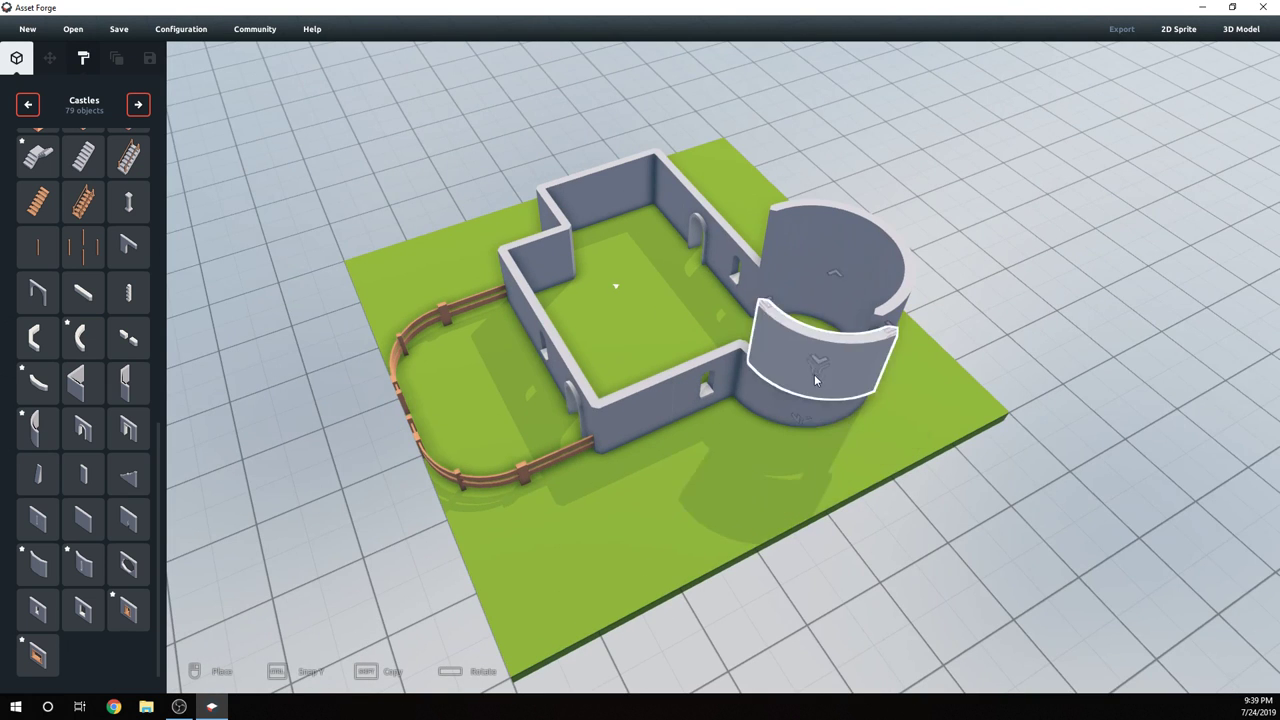
{"action": "left_click", "coordinate": [806, 367]}
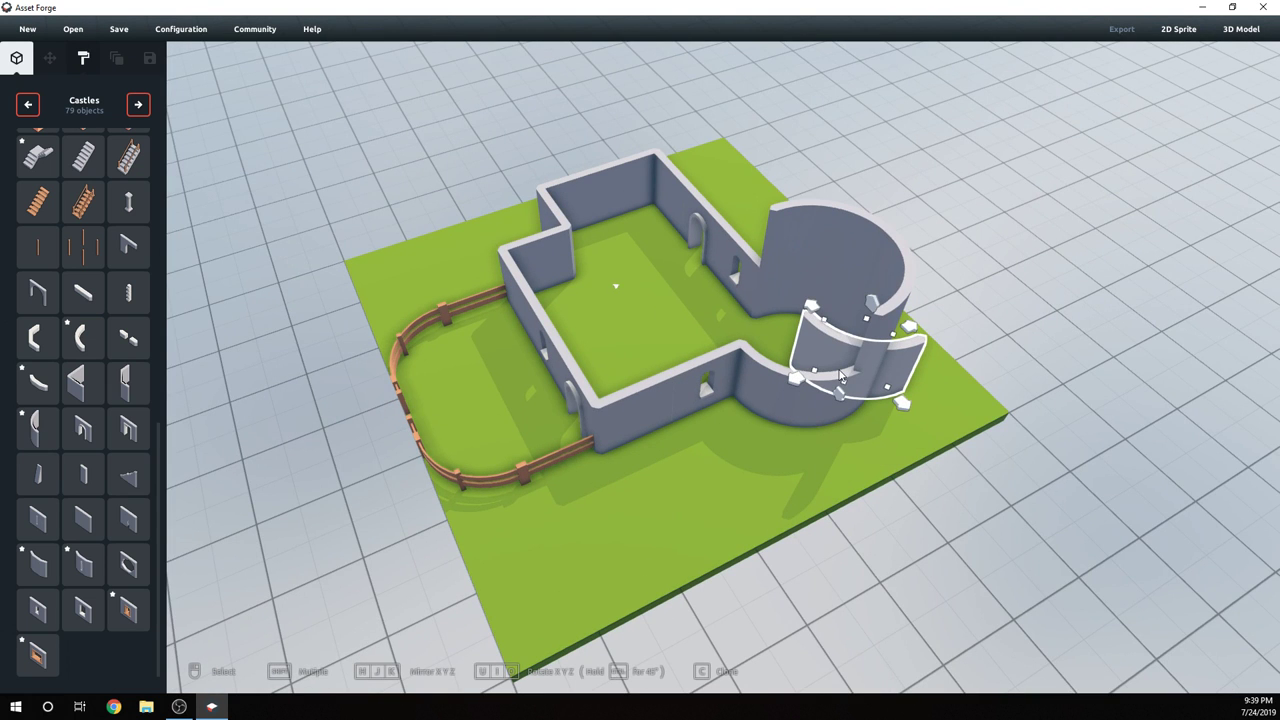
{"action": "key", "text": "Delete"}
- Place a curved wall on the remaining open side of the round tower's second level
{"action": "left_click", "coordinate": [38, 425]}
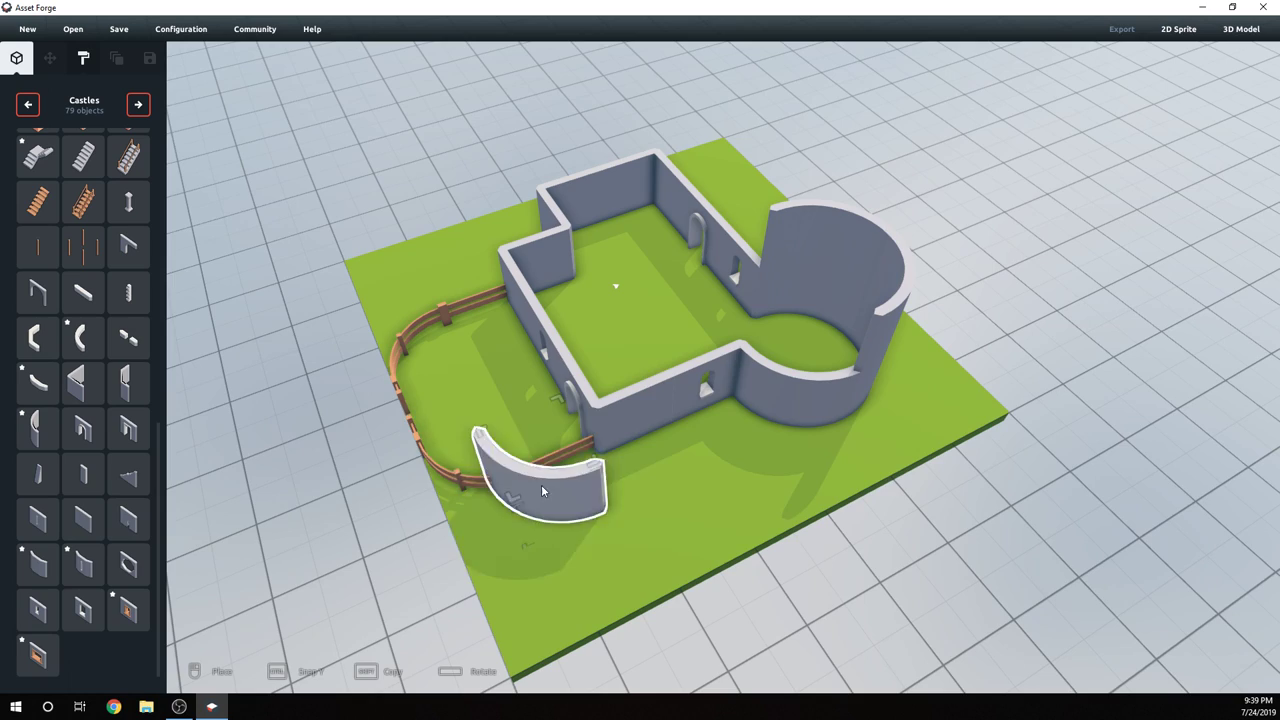
{"action": "right_click_drag", "start_coordinate": [824, 442], "coordinate": [760, 419]}
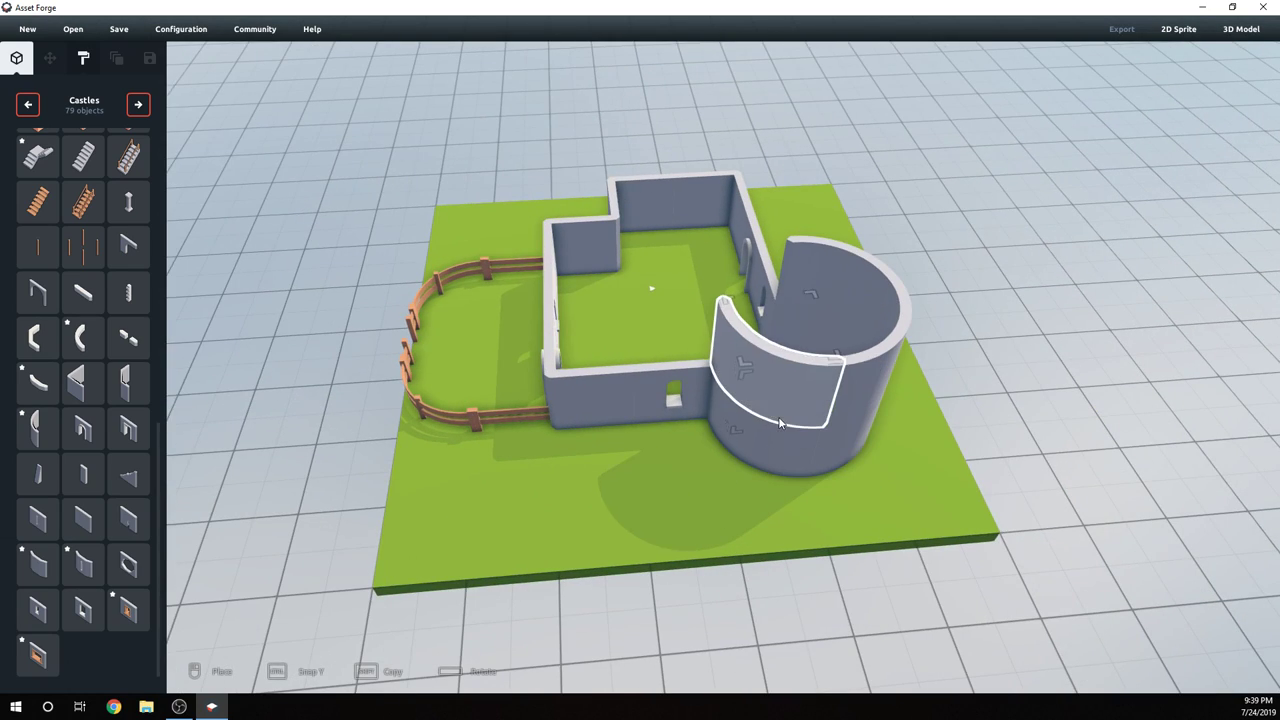
{"action": "left_click", "coordinate": [800, 428]}
{"action": "right_click_drag", "start_coordinate": [760, 434], "coordinate": [640, 385]}
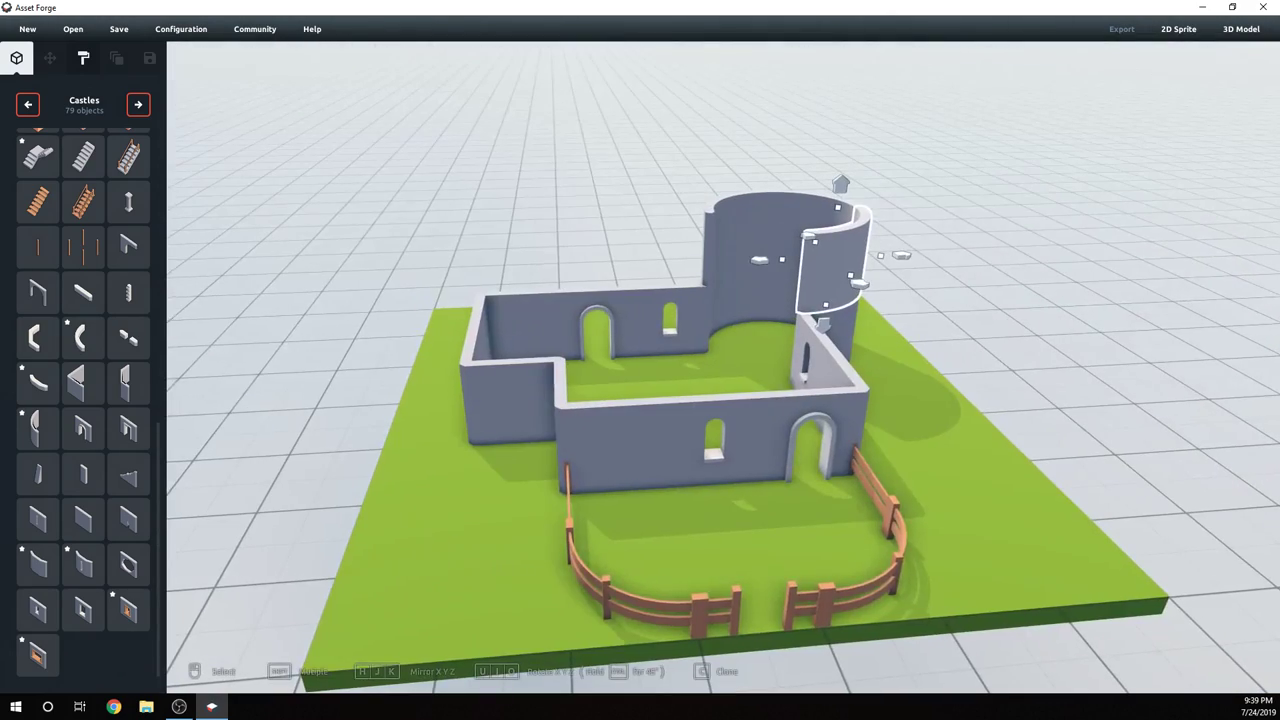
{"action": "scroll", "coordinate": [80, 220], "scroll_direction": "up", "scroll_amount": 10}
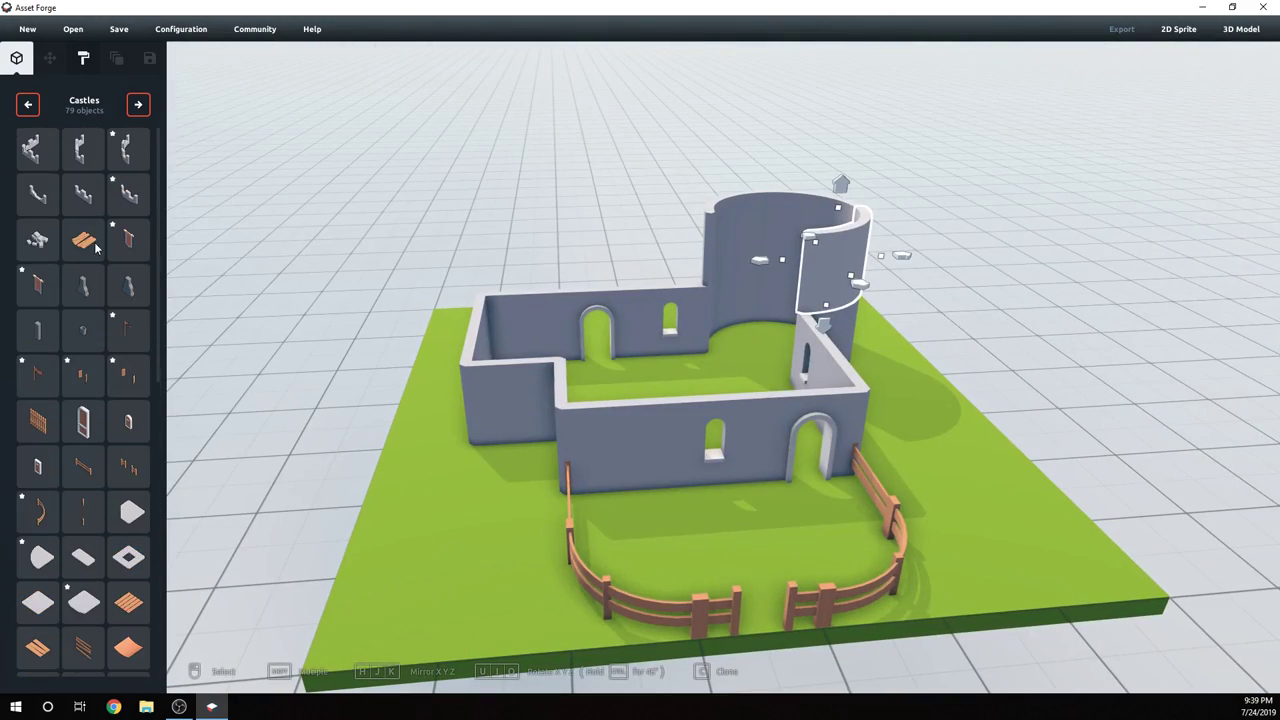
- Hang a forked banner on the castle wall facing the fenced yard and raise it by 1.0
{"action": "left_click", "coordinate": [40, 286]}
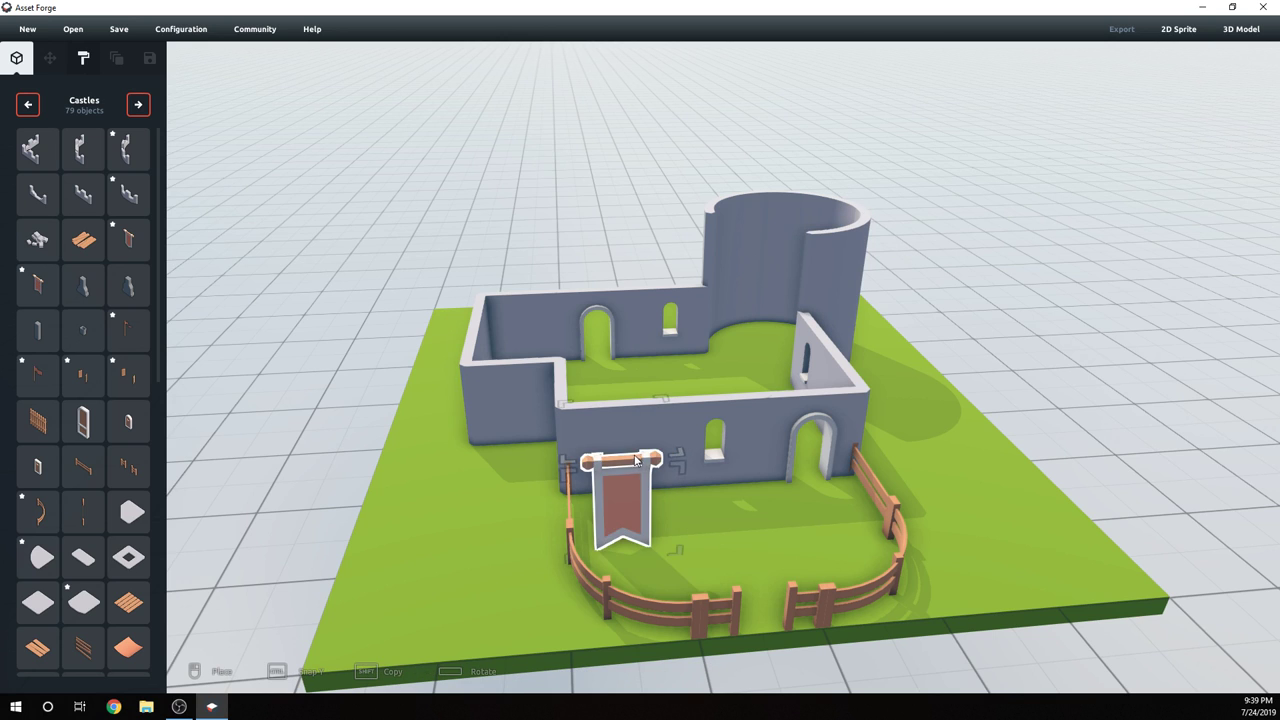
{"action": "right_click_drag", "start_coordinate": [648, 440], "coordinate": [706, 461]}
{"action": "left_click", "coordinate": [838, 446]}
{"action": "left_click_drag", "start_coordinate": [679, 492], "coordinate": [582, 510]}
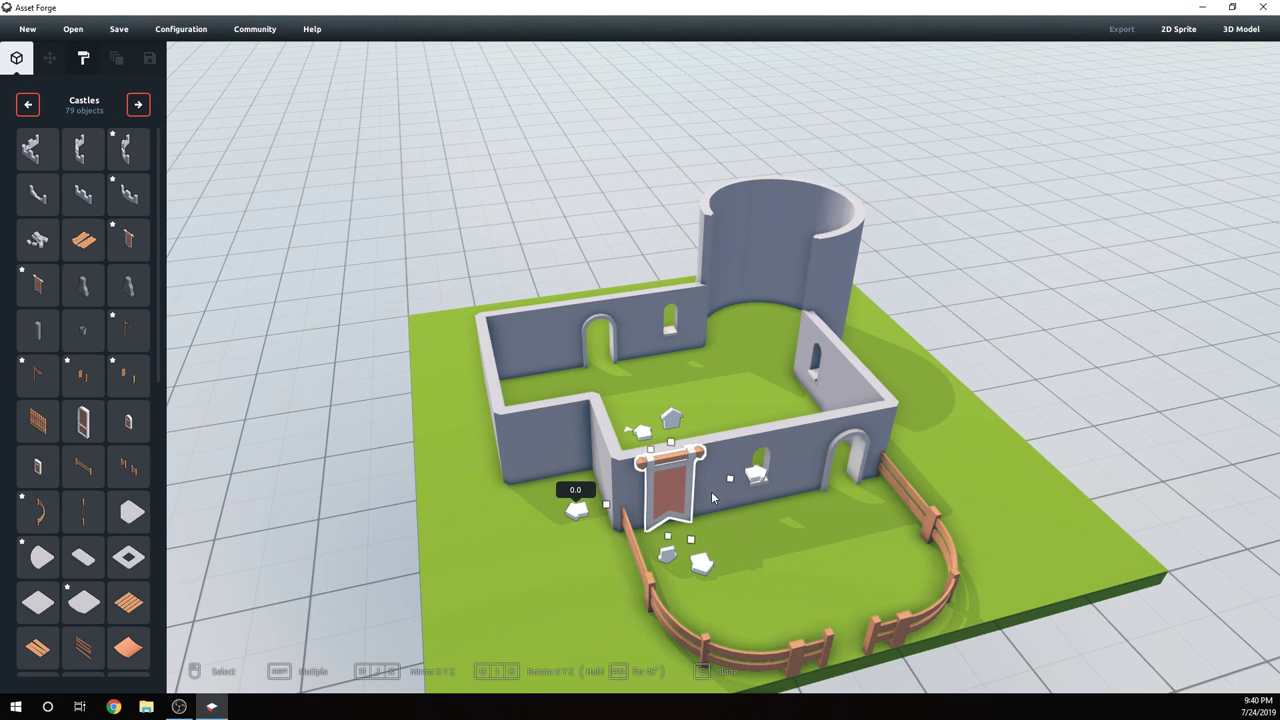
{"action": "left_click_drag", "start_coordinate": [672, 404], "coordinate": [667, 365]}
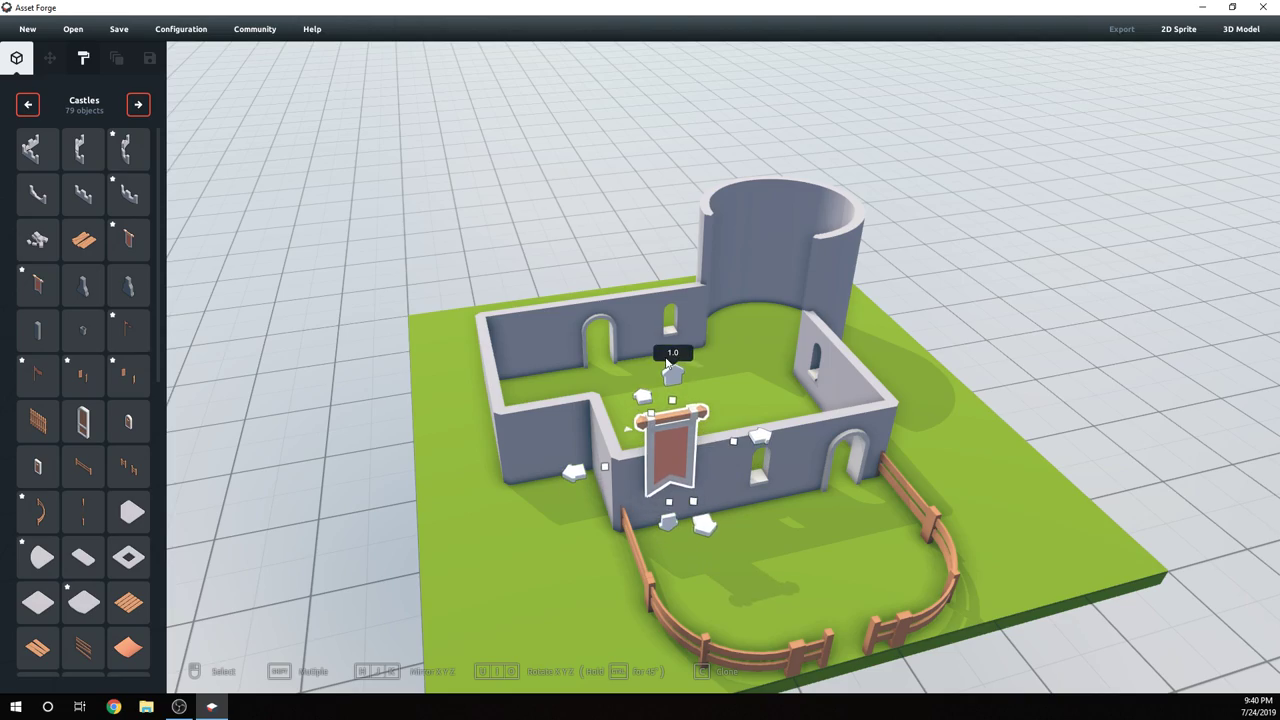
{"action": "left_click", "coordinate": [789, 532]}
- Cover the narrow wall section opposite the round tower with two floor slabs level with the wall tops
{"action": "right_click_drag", "start_coordinate": [789, 532], "coordinate": [631, 445]}
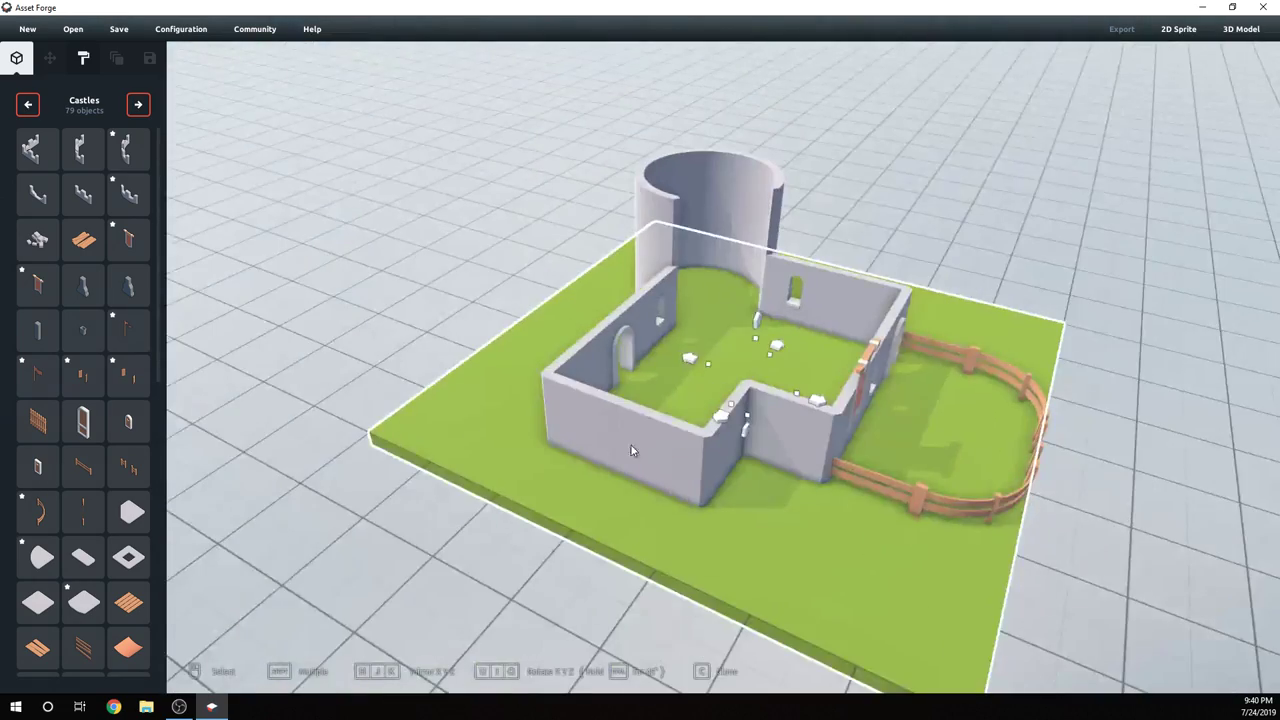
{"action": "right_click_drag", "start_coordinate": [332, 367], "coordinate": [636, 408]}
{"action": "scroll", "coordinate": [635, 403], "scroll_direction": "up", "scroll_amount": 2}
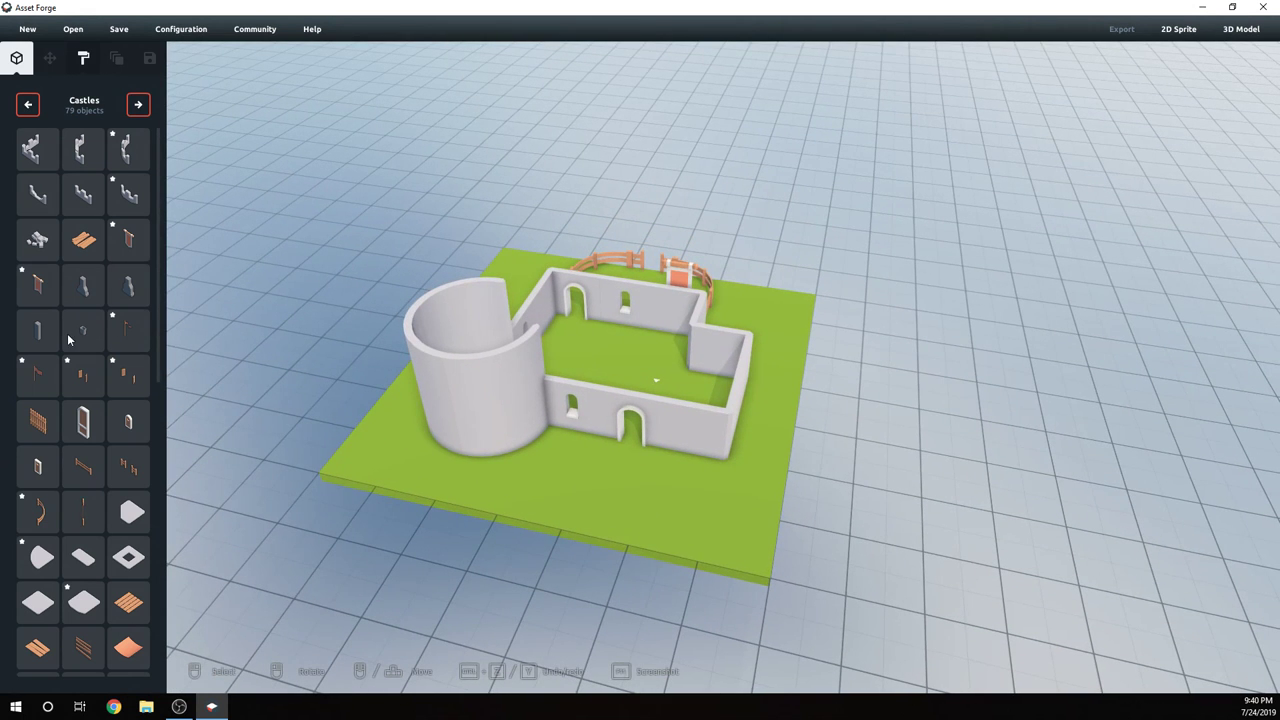
{"action": "left_click", "coordinate": [55, 608]}
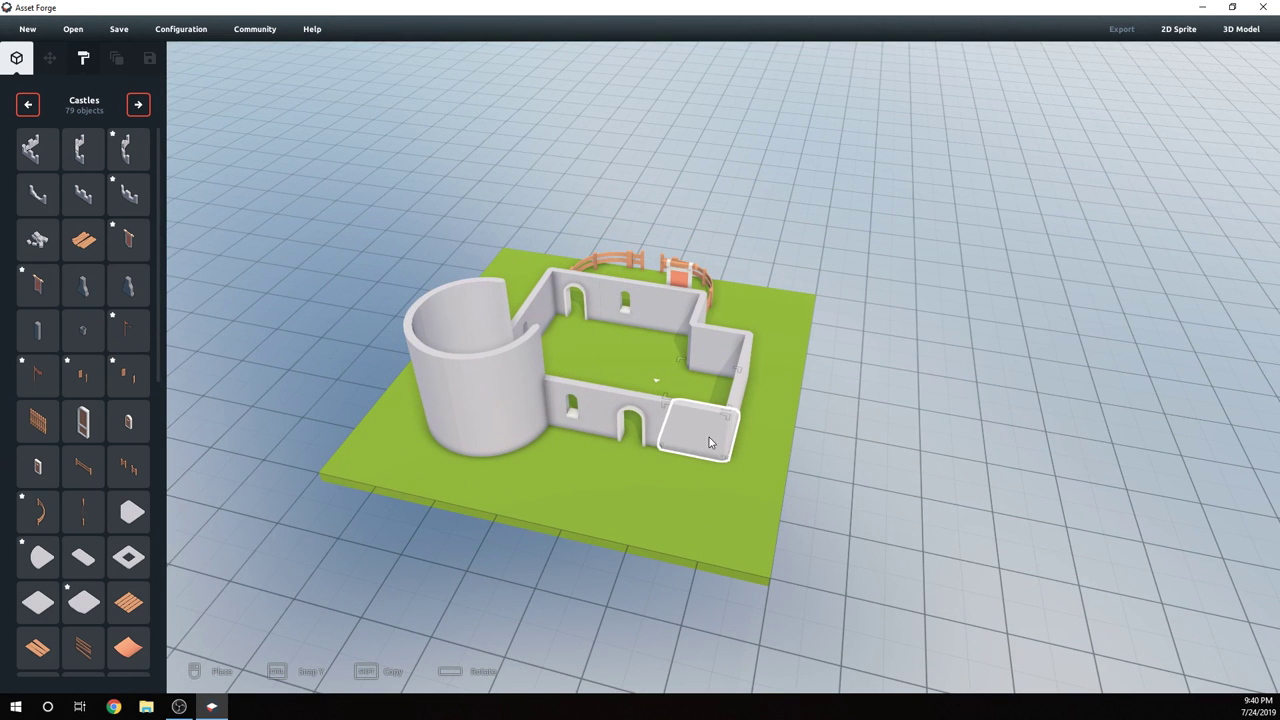
{"action": "scroll", "coordinate": [731, 404], "scroll_direction": "up", "scroll_amount": 2}
{"action": "right_click_drag", "start_coordinate": [742, 434], "coordinate": [694, 448]}
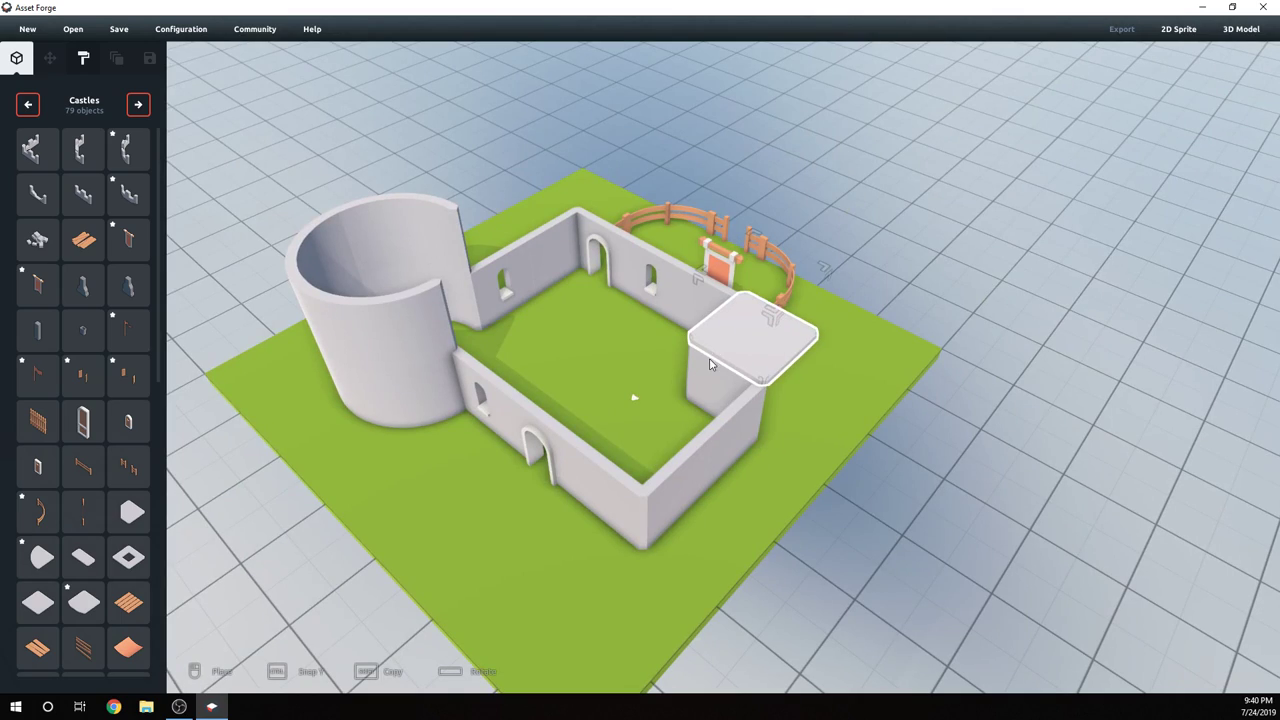
{"action": "right_click_drag", "start_coordinate": [724, 379], "coordinate": [535, 389]}
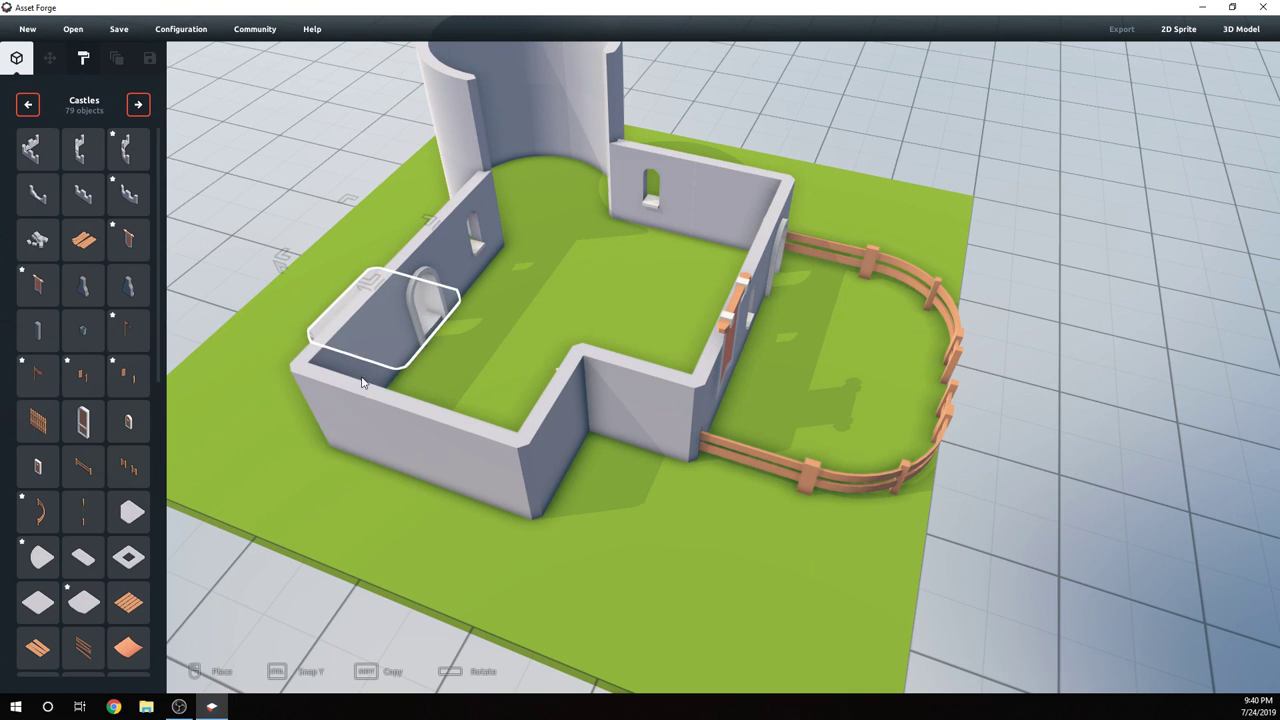
{"action": "left_click", "coordinate": [397, 351]}
{"action": "left_click_drag", "start_coordinate": [397, 351], "coordinate": [315, 195]}
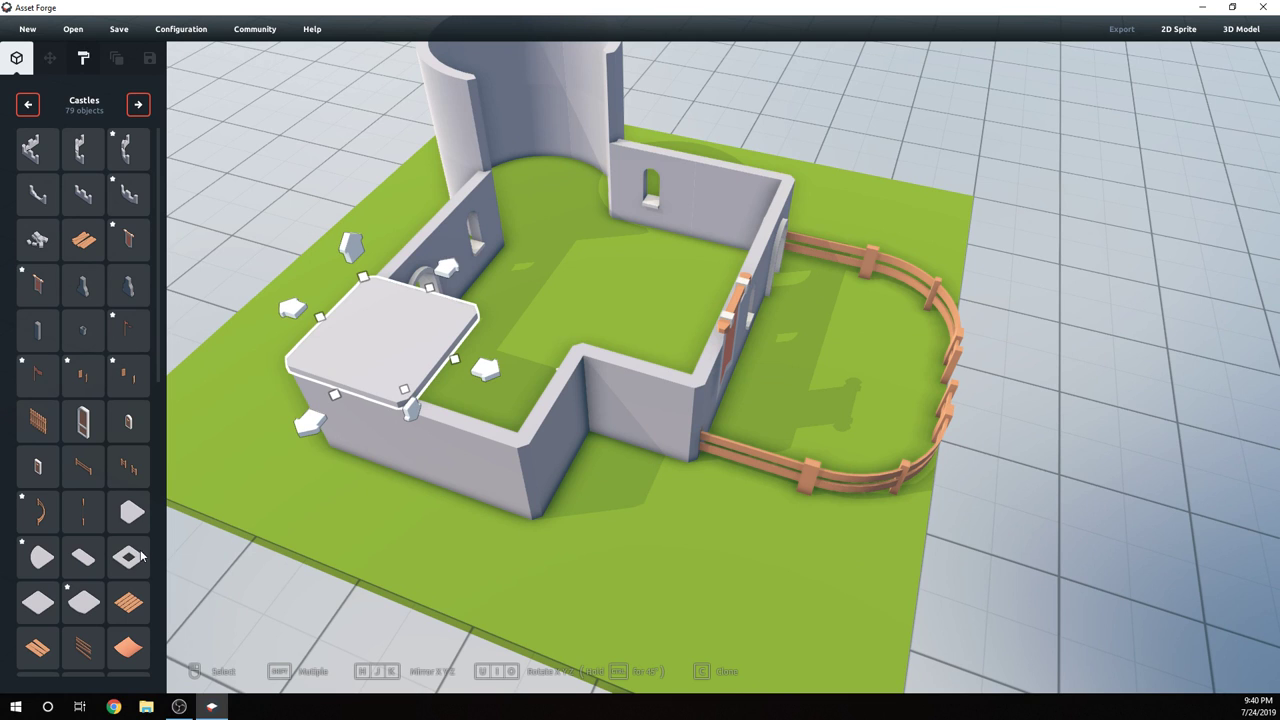
{"action": "left_click", "coordinate": [42, 607]}
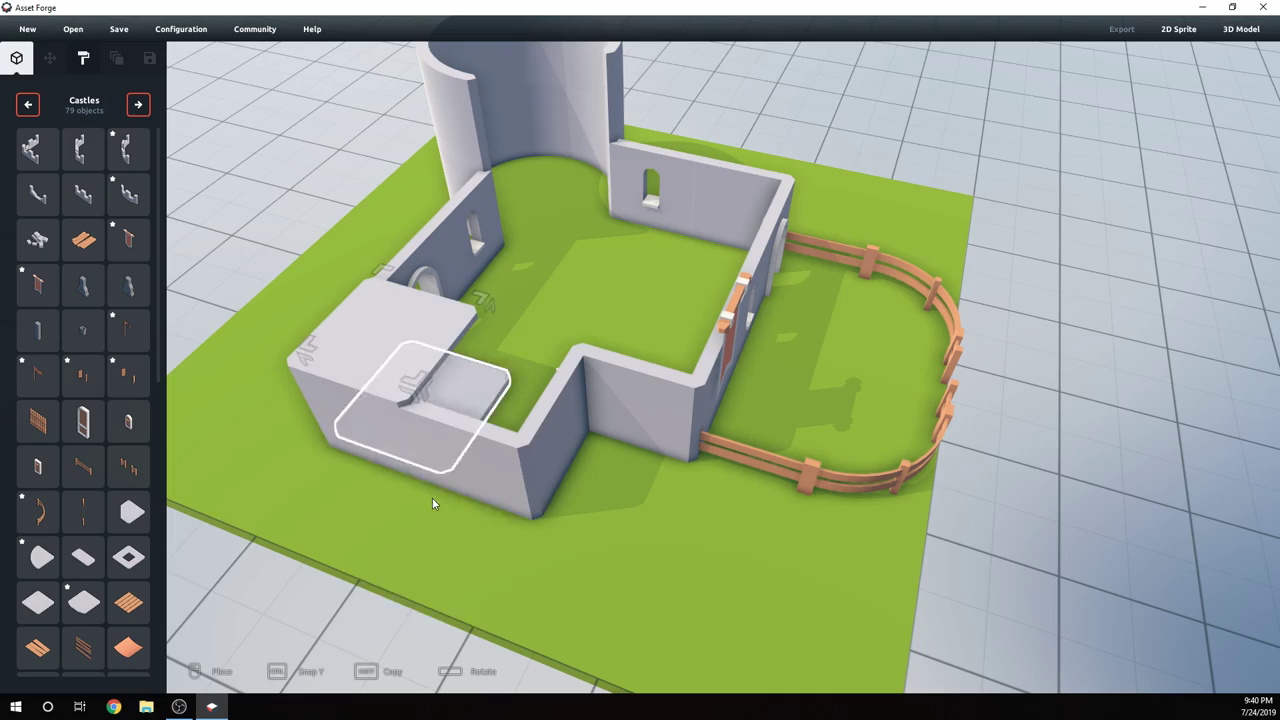
{"action": "left_click", "coordinate": [436, 369]}
- Stand an arched wooden door on the inner edge of the slab roof
{"action": "right_click_drag", "start_coordinate": [545, 505], "coordinate": [771, 490]}
{"action": "left_click", "coordinate": [127, 422]}
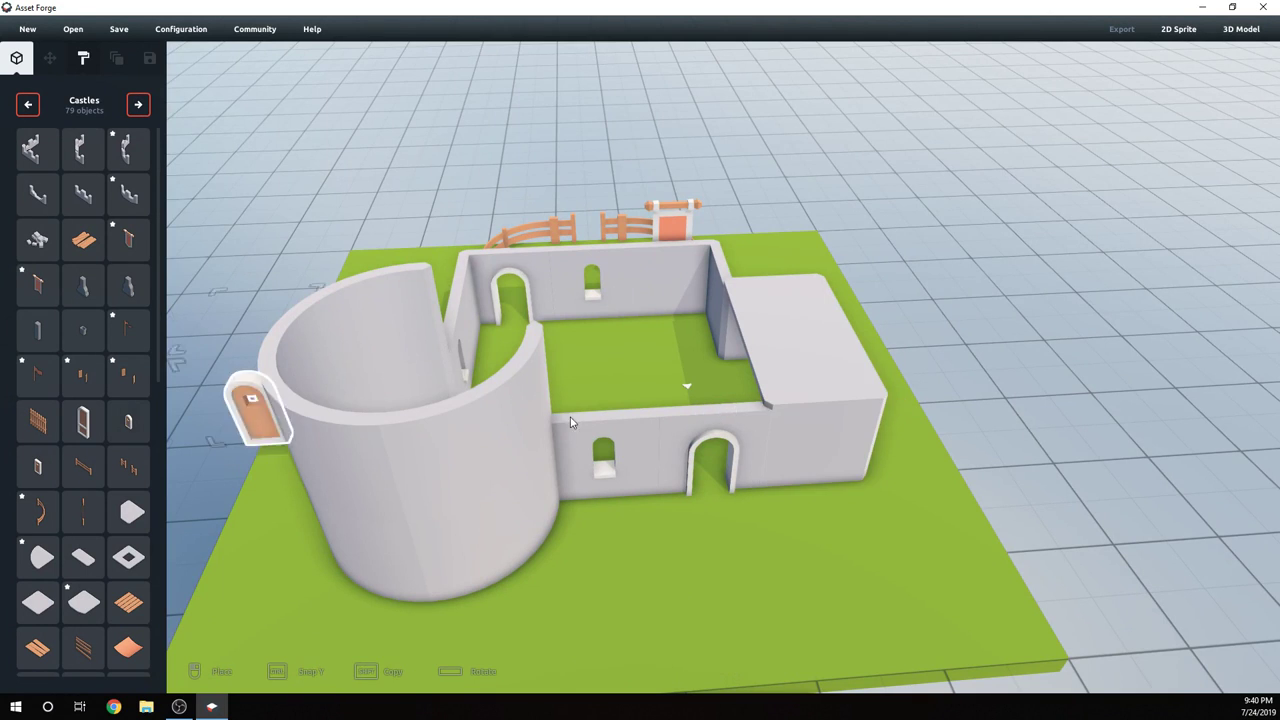
{"action": "right_click_drag", "start_coordinate": [571, 420], "coordinate": [432, 421]}
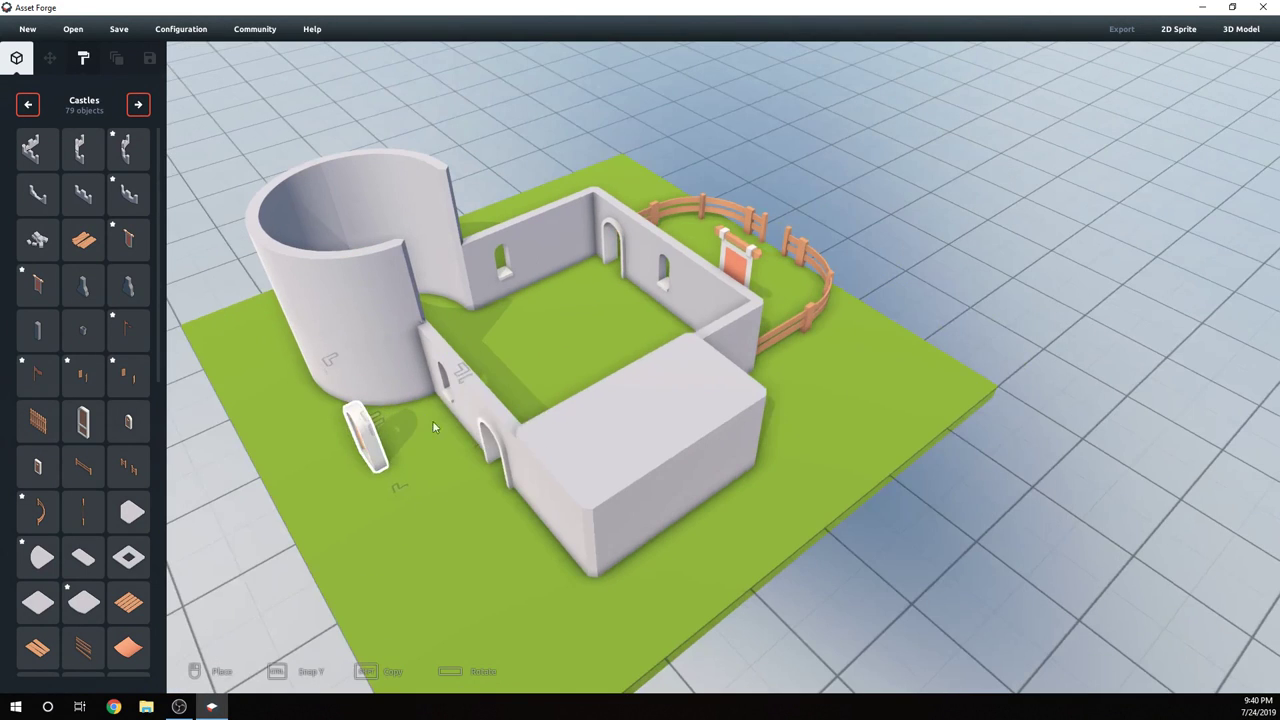
{"action": "left_click", "coordinate": [624, 386]}
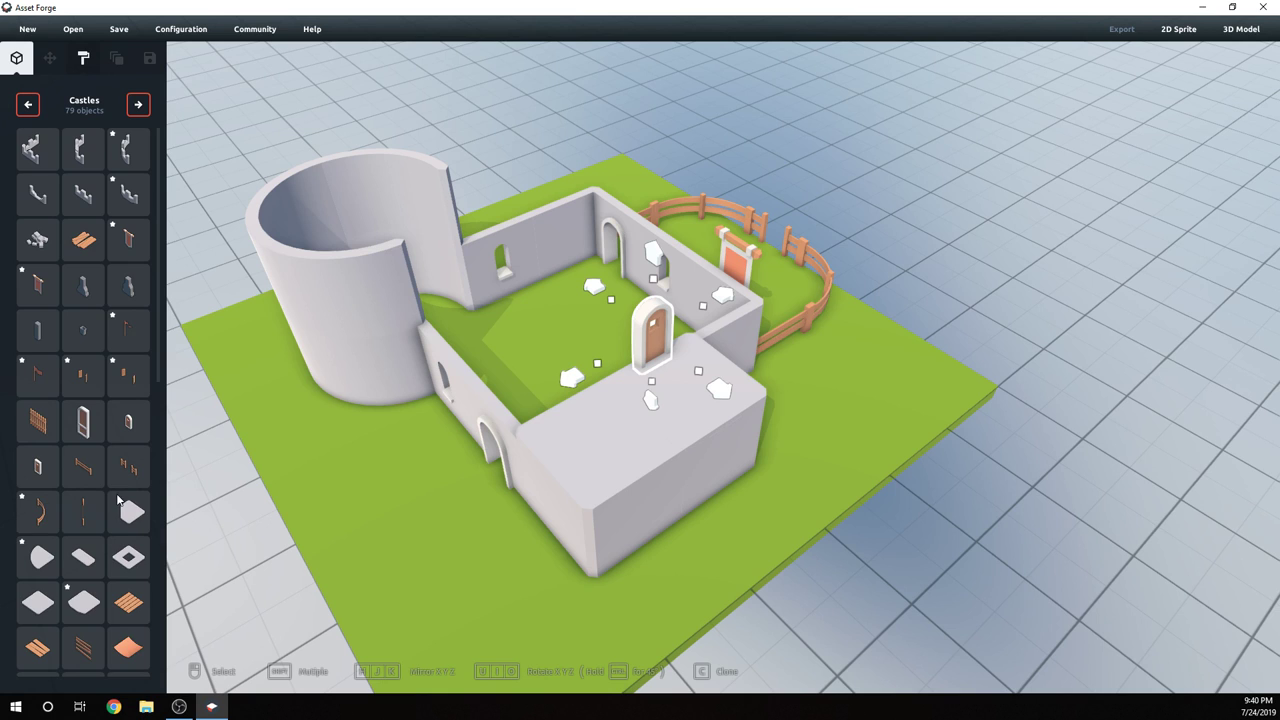
{"action": "scroll", "coordinate": [110, 482], "scroll_direction": "down", "scroll_amount": 15}
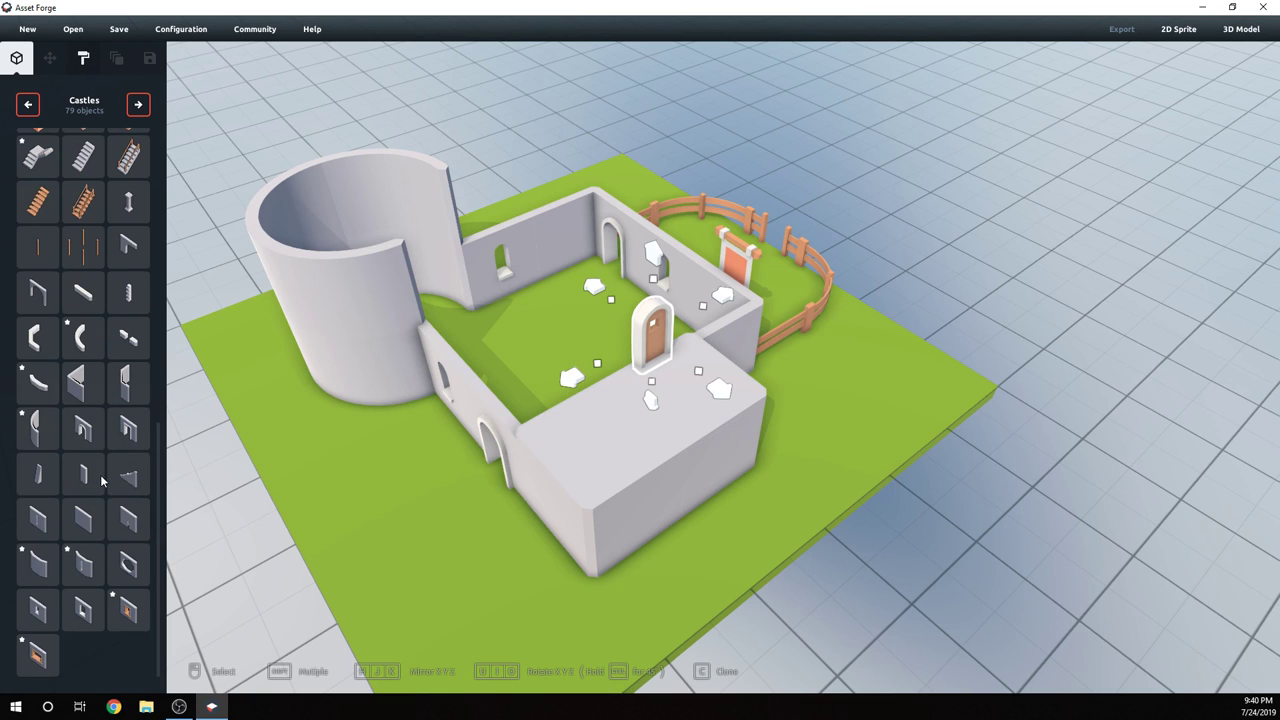
{"action": "left_click", "coordinate": [84, 430]}
{"action": "left_click", "coordinate": [735, 378]}
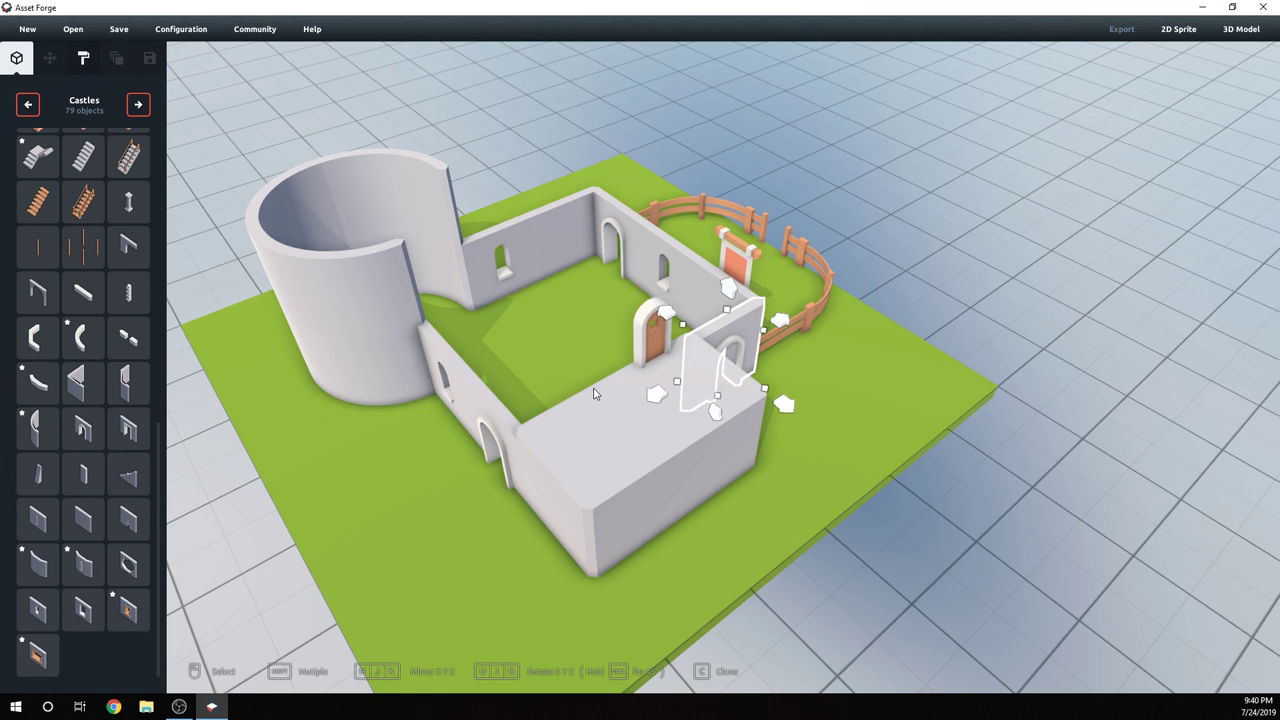
{"action": "key", "text": "Escape"}
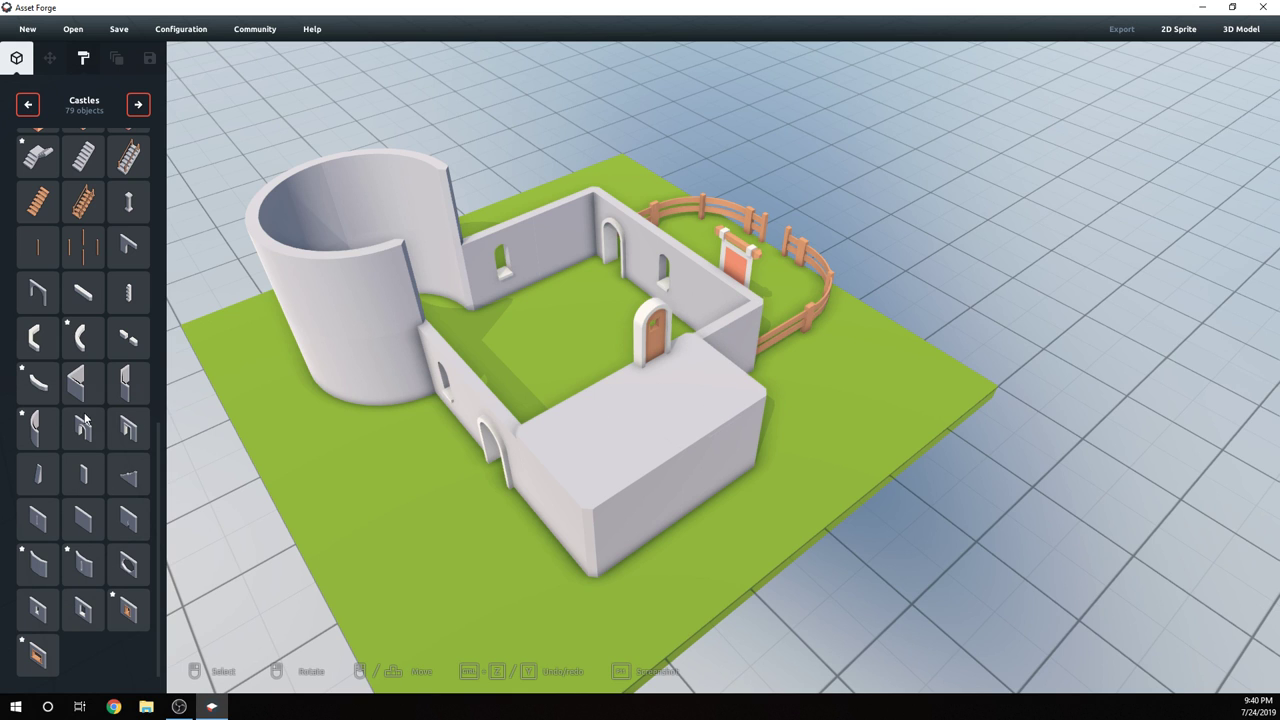
- Place an arched doorway wall around the door on the slab roof and a window wall beside it
{"action": "left_click", "coordinate": [76, 443]}
{"action": "left_click", "coordinate": [686, 370]}
{"action": "right_click_drag", "start_coordinate": [560, 470], "coordinate": [671, 488]}
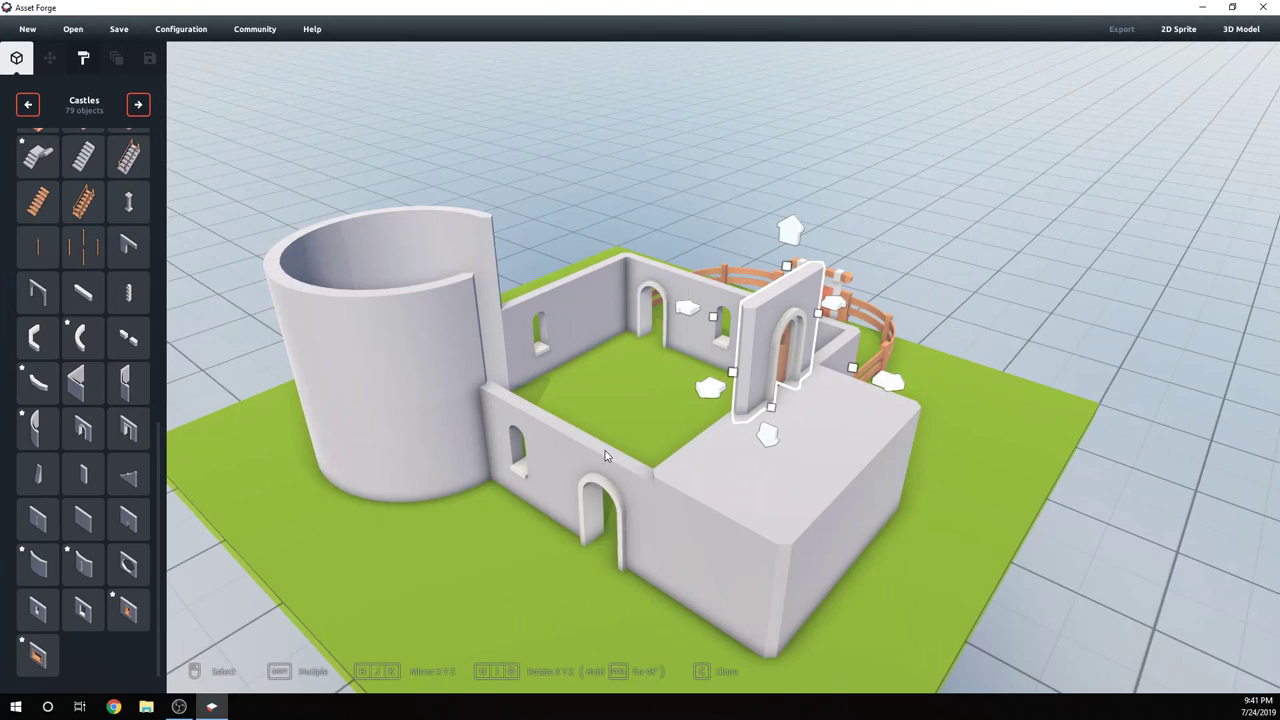
{"action": "right_click_drag", "start_coordinate": [605, 457], "coordinate": [568, 456]}
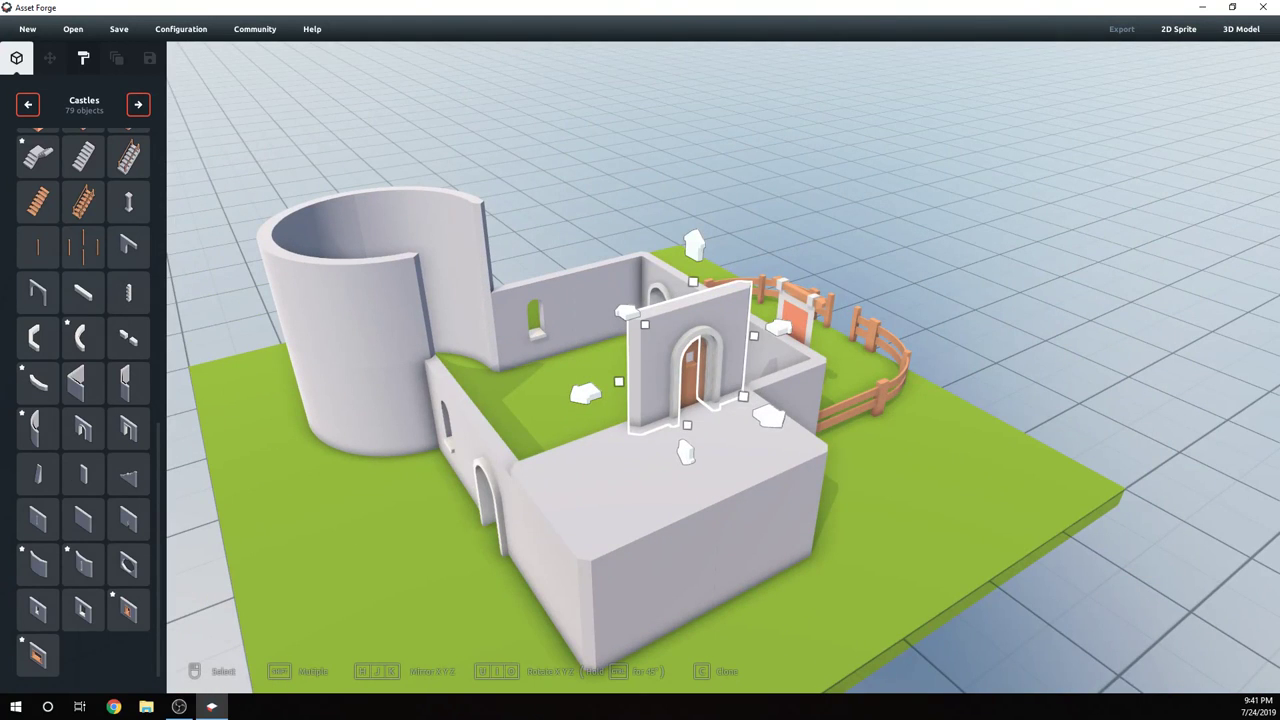
{"action": "left_click", "coordinate": [49, 618]}
{"action": "left_click", "coordinate": [576, 489]}
- Add a curved wall with a narrow slit at the upper corner and a plain wall joining it to the round tower
{"action": "right_click_drag", "start_coordinate": [680, 507], "coordinate": [746, 509]}
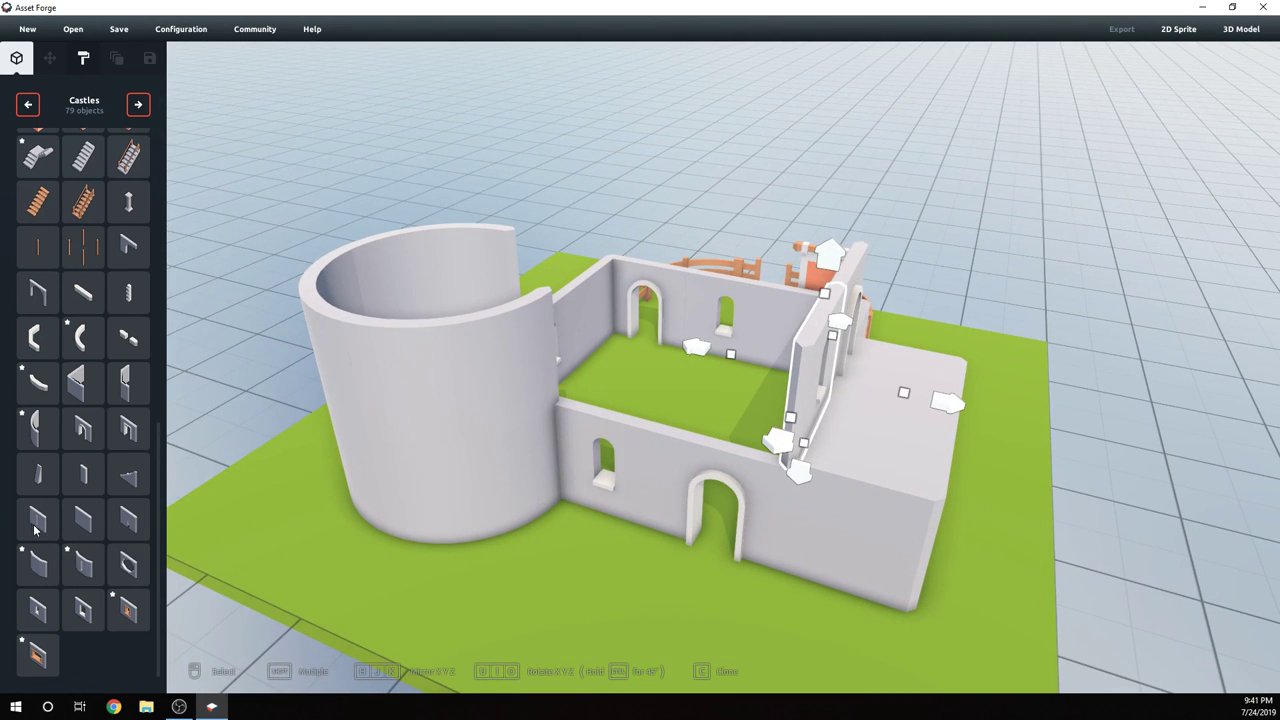
{"action": "left_click", "coordinate": [90, 565]}
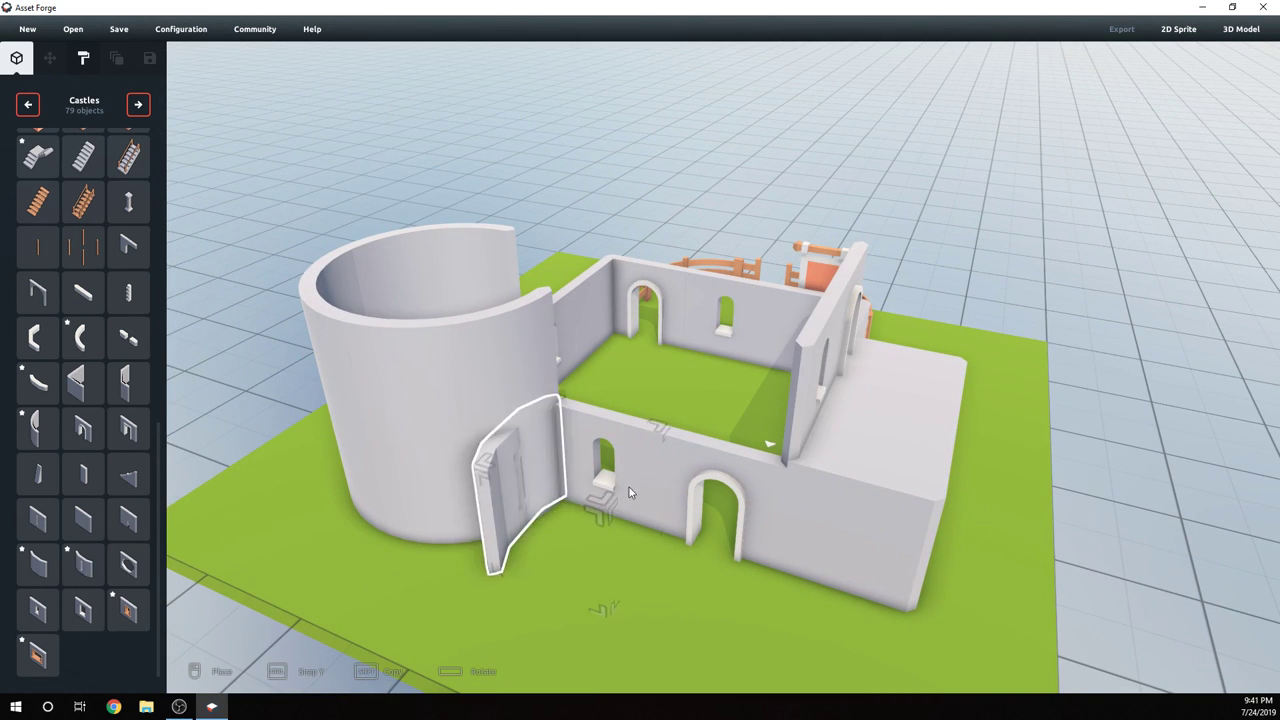
{"action": "left_click", "coordinate": [748, 455]}
{"action": "right_click_drag", "start_coordinate": [775, 468], "coordinate": [320, 470]}
{"action": "left_click", "coordinate": [50, 556]}
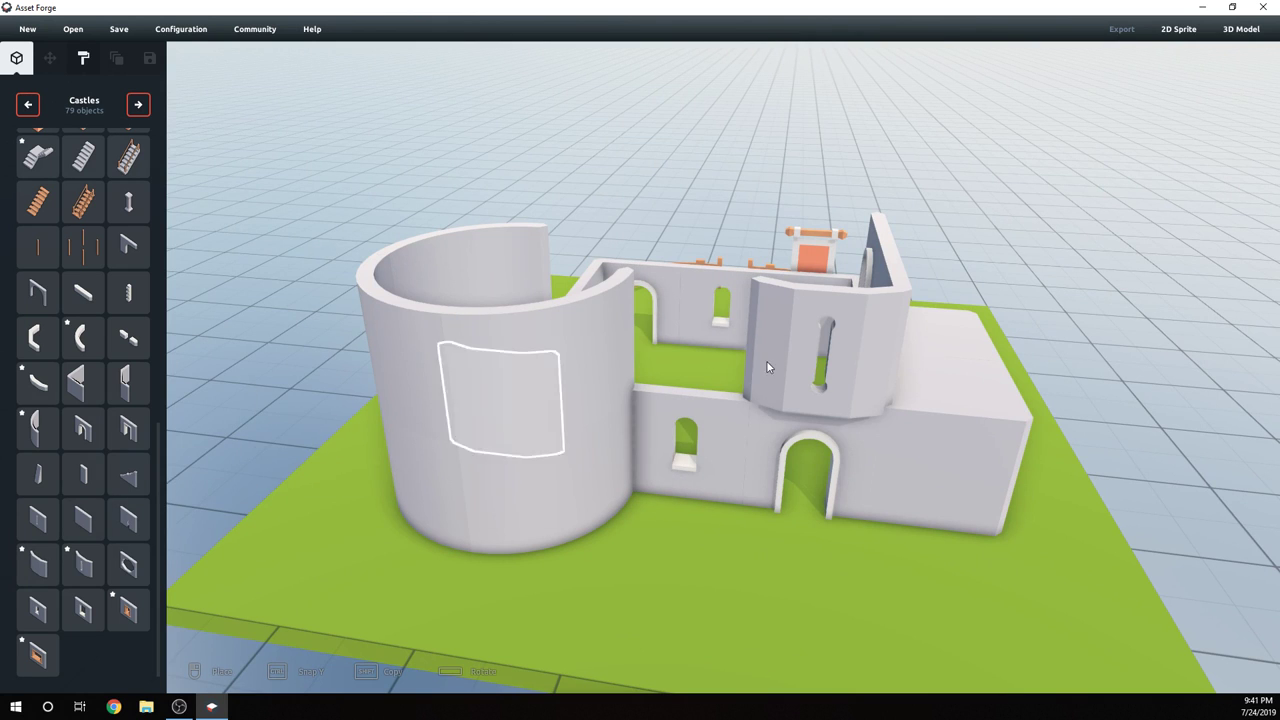
{"action": "left_click", "coordinate": [95, 517]}
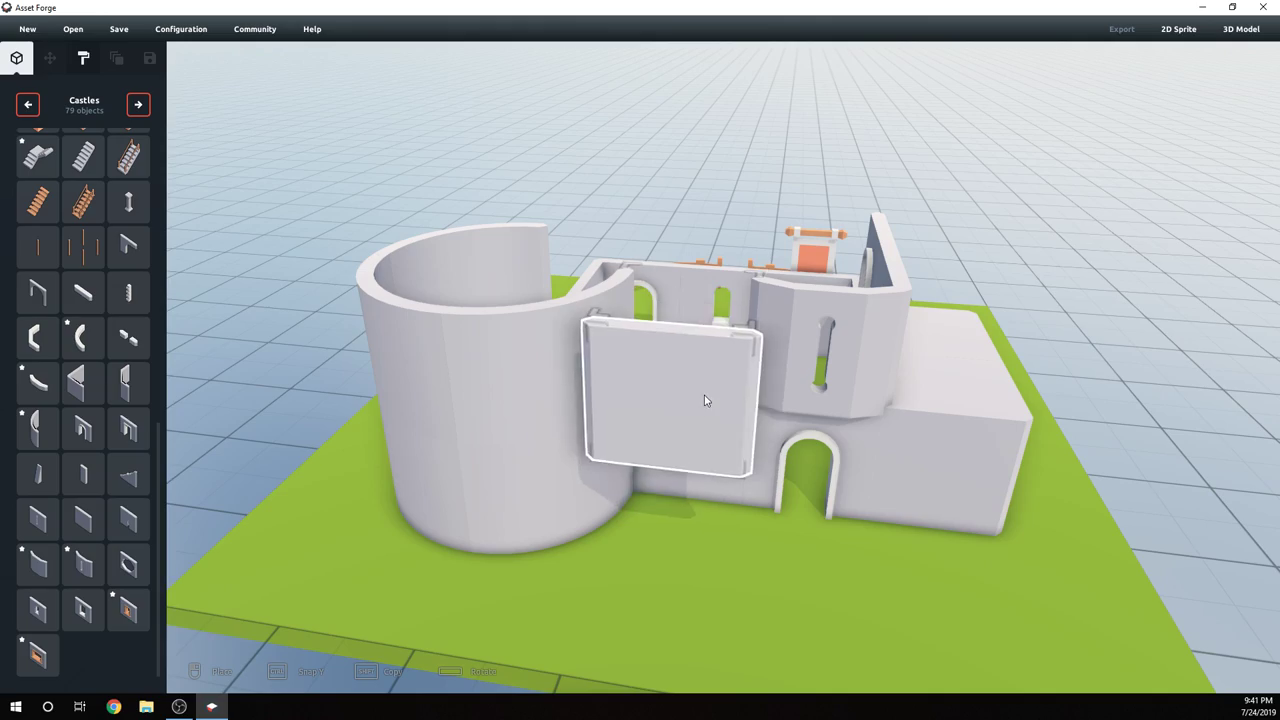
{"action": "left_click", "coordinate": [706, 397]}
- Stack a corner wall above the banner and a rotated corner wall above the yard-side archway
{"action": "right_click_drag", "start_coordinate": [706, 398], "coordinate": [383, 378]}
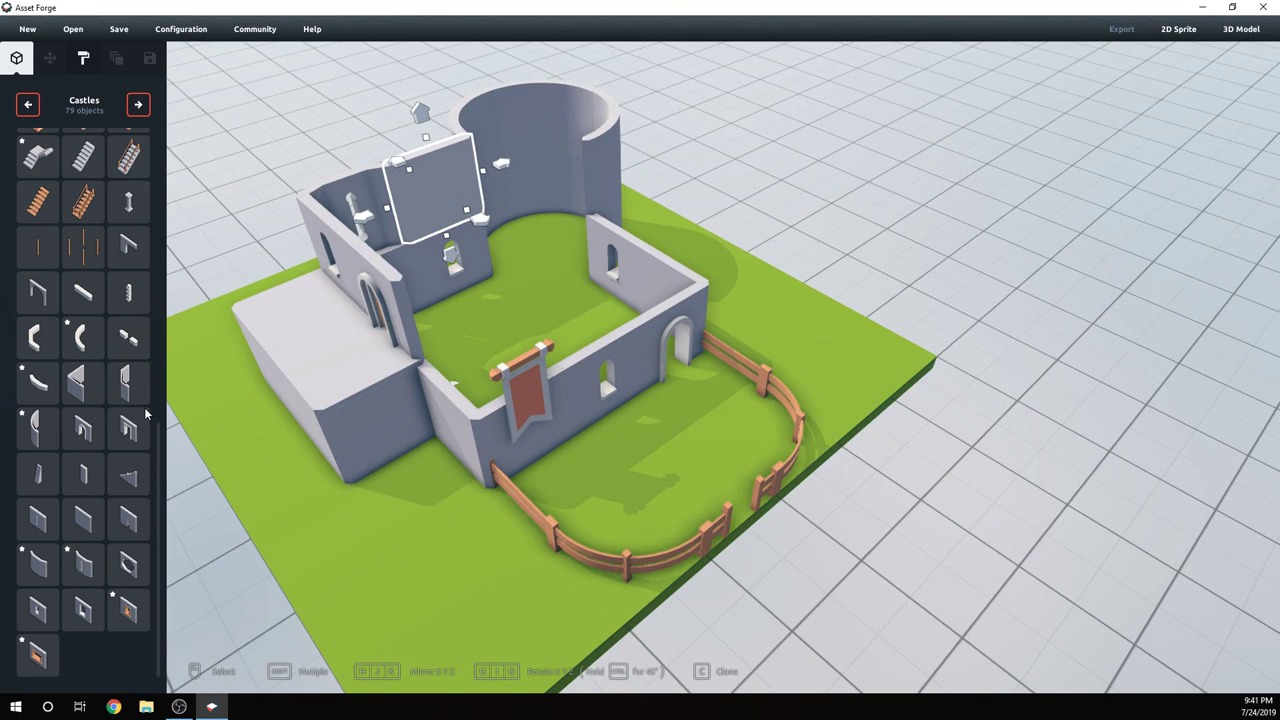
{"action": "left_click", "coordinate": [83, 525]}
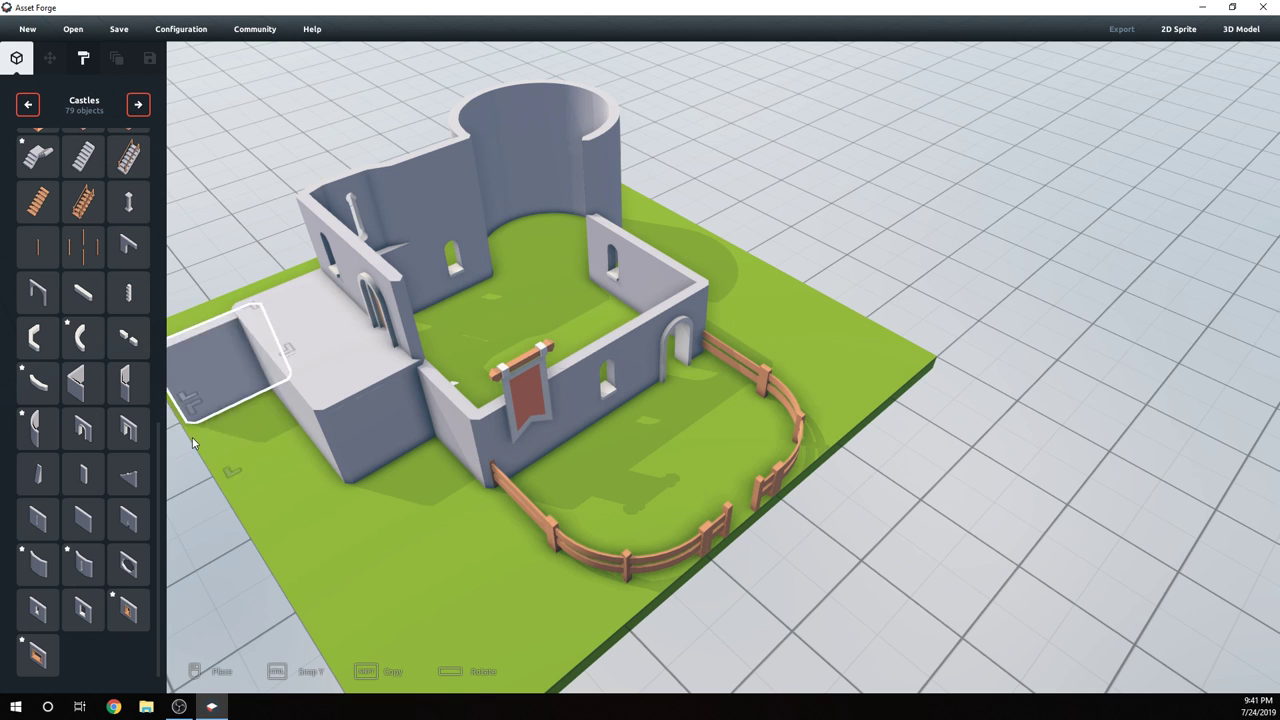
{"action": "left_click", "coordinate": [95, 390]}
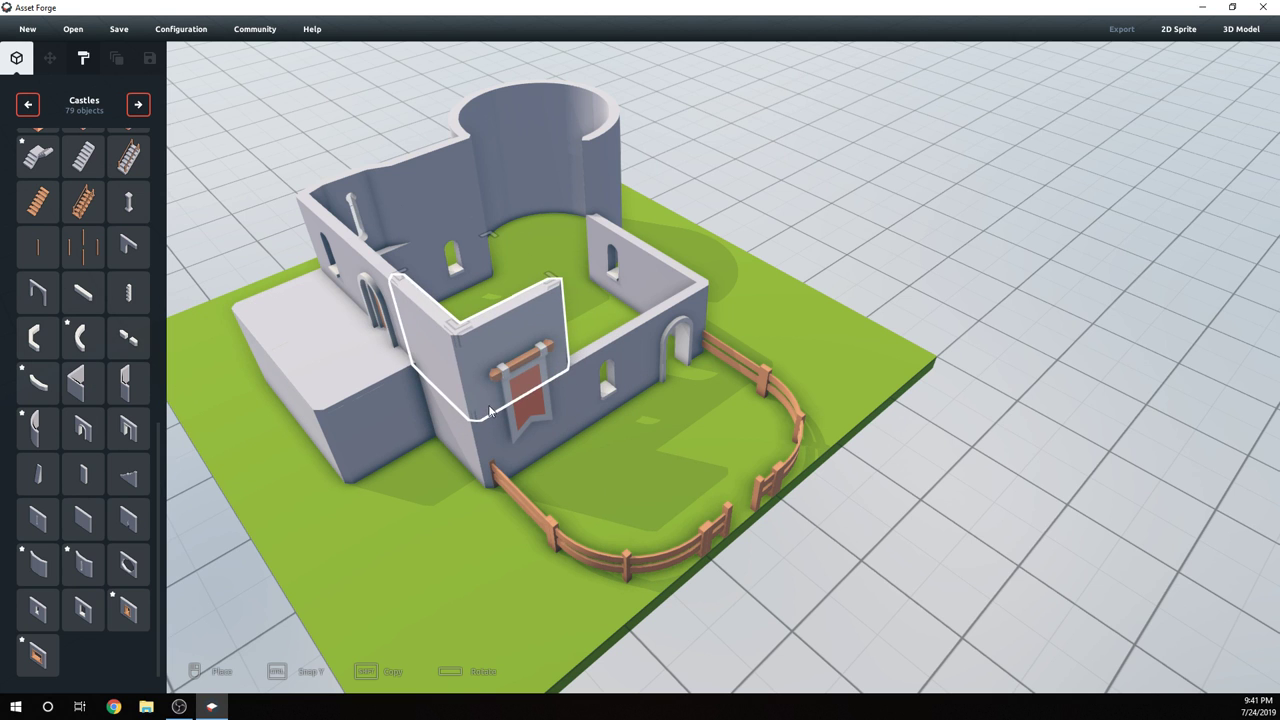
{"action": "left_click", "coordinate": [489, 405]}
{"action": "right_click_drag", "start_coordinate": [606, 414], "coordinate": [766, 314]}
{"action": "key", "text": "space"}
{"action": "key", "text": "space"}
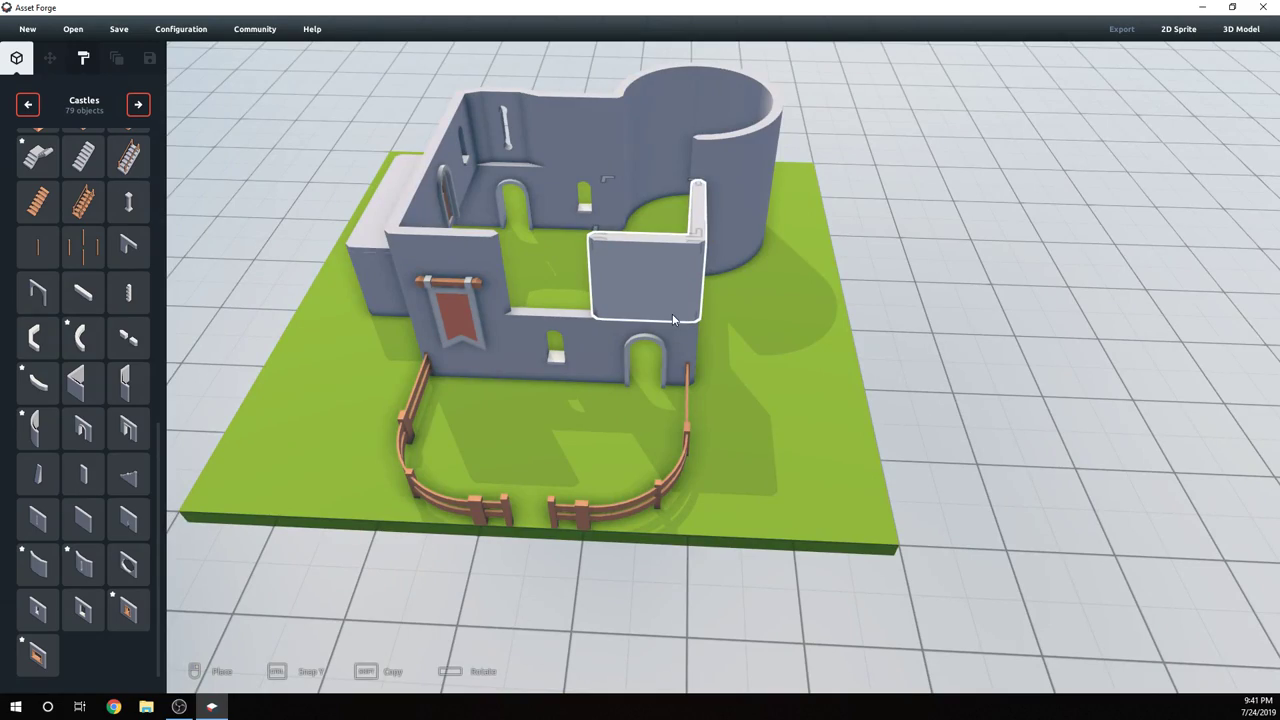
{"action": "left_click", "coordinate": [673, 318]}
- Fill the upper-level gap between the two yard-side corner walls with a plain wall
{"action": "right_click_drag", "start_coordinate": [730, 328], "coordinate": [795, 326]}
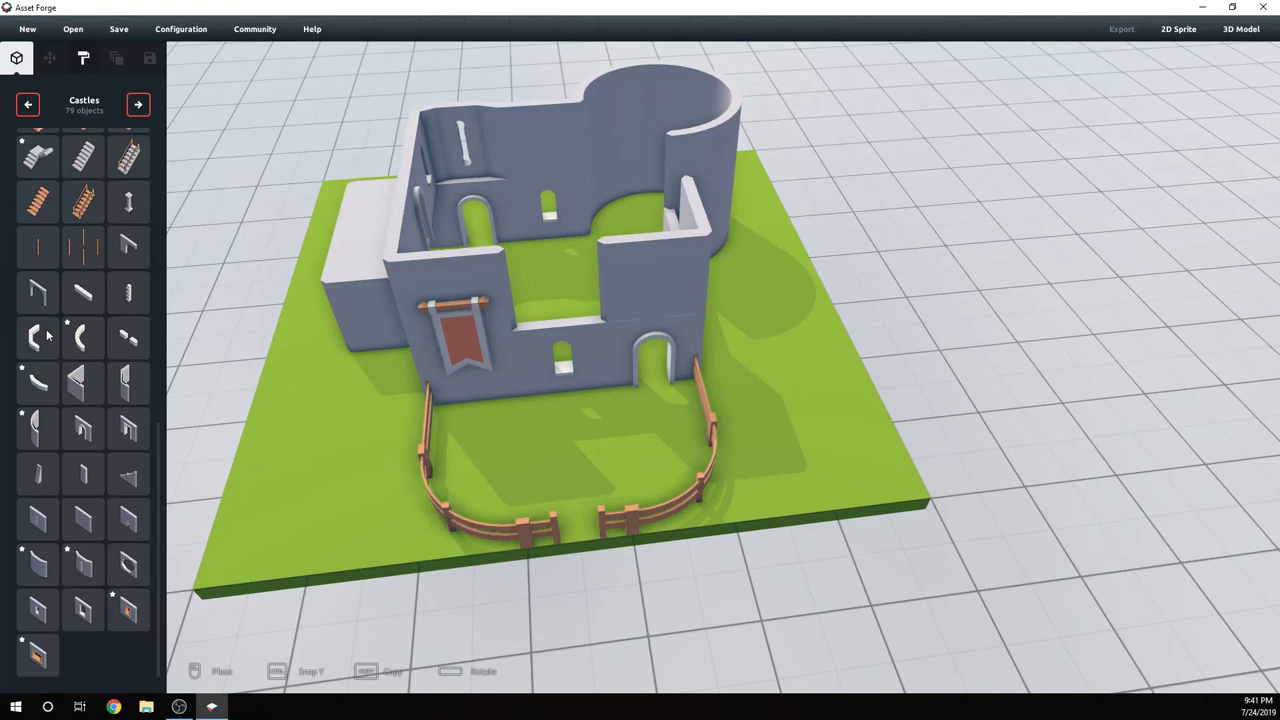
{"action": "right_click_drag", "start_coordinate": [385, 385], "coordinate": [444, 342]}
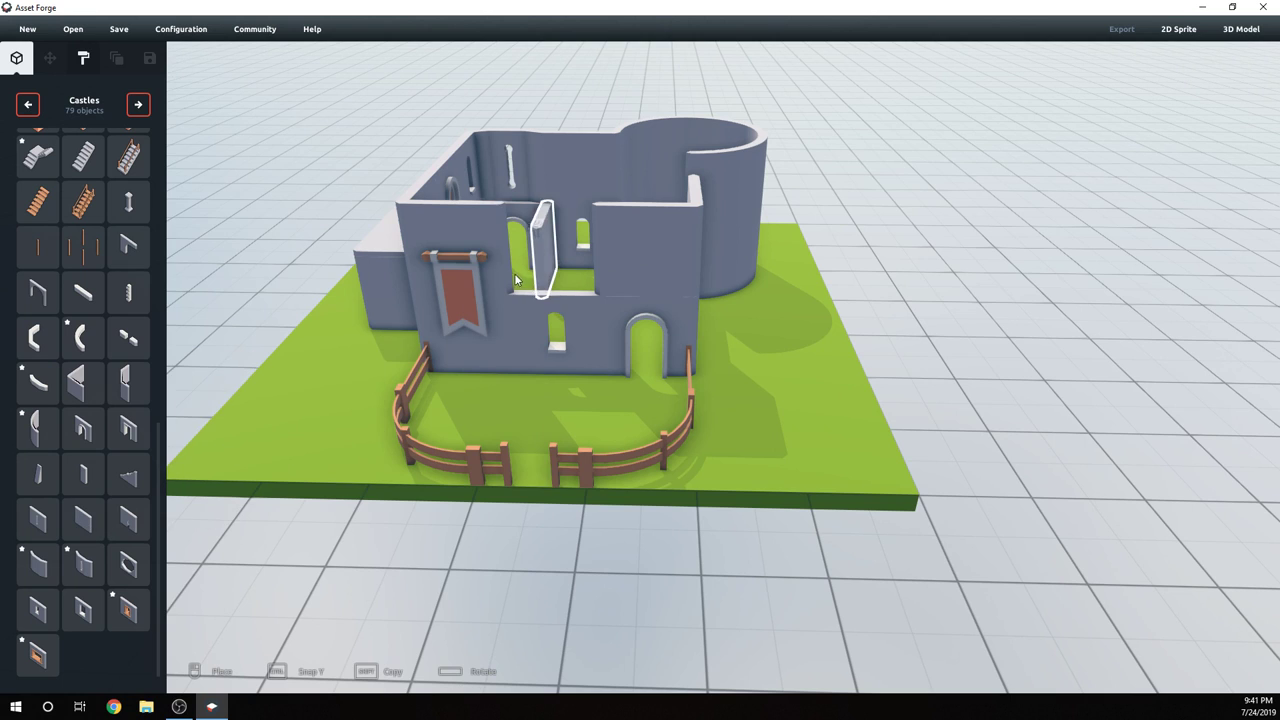
{"action": "left_click", "coordinate": [552, 344]}
{"action": "left_click_drag", "start_coordinate": [555, 266], "coordinate": [548, 170]}
- Place wooden stairs with a railing leading from the ground up to the slab roof near the door
{"action": "right_click_drag", "start_coordinate": [748, 322], "coordinate": [815, 301]}
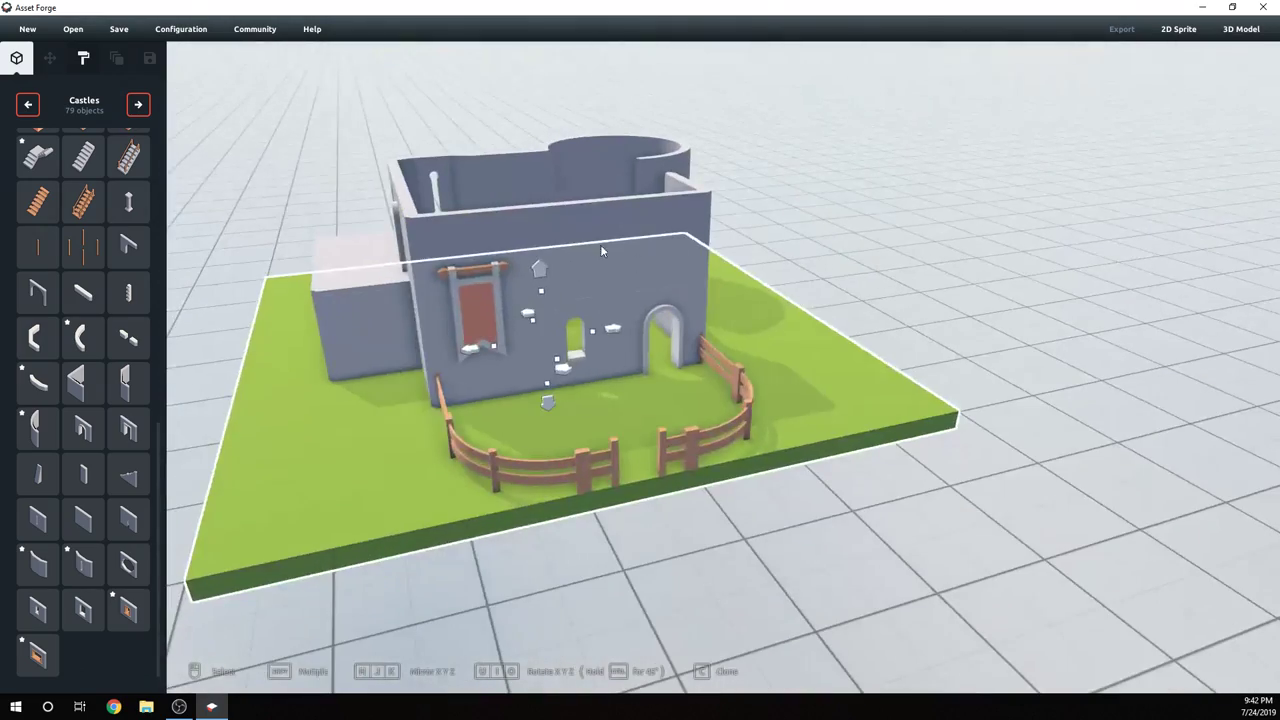
{"action": "right_click_drag", "start_coordinate": [740, 327], "coordinate": [748, 287]}
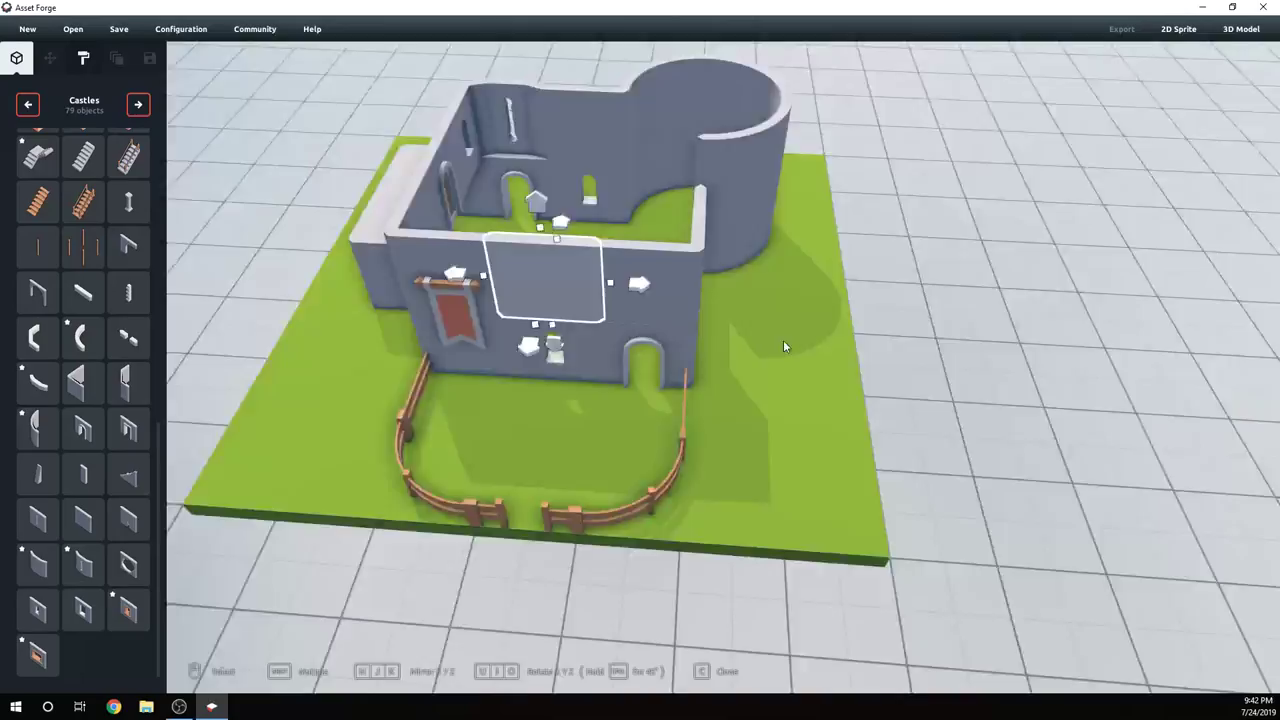
{"action": "right_click_drag", "start_coordinate": [783, 346], "coordinate": [809, 300]}
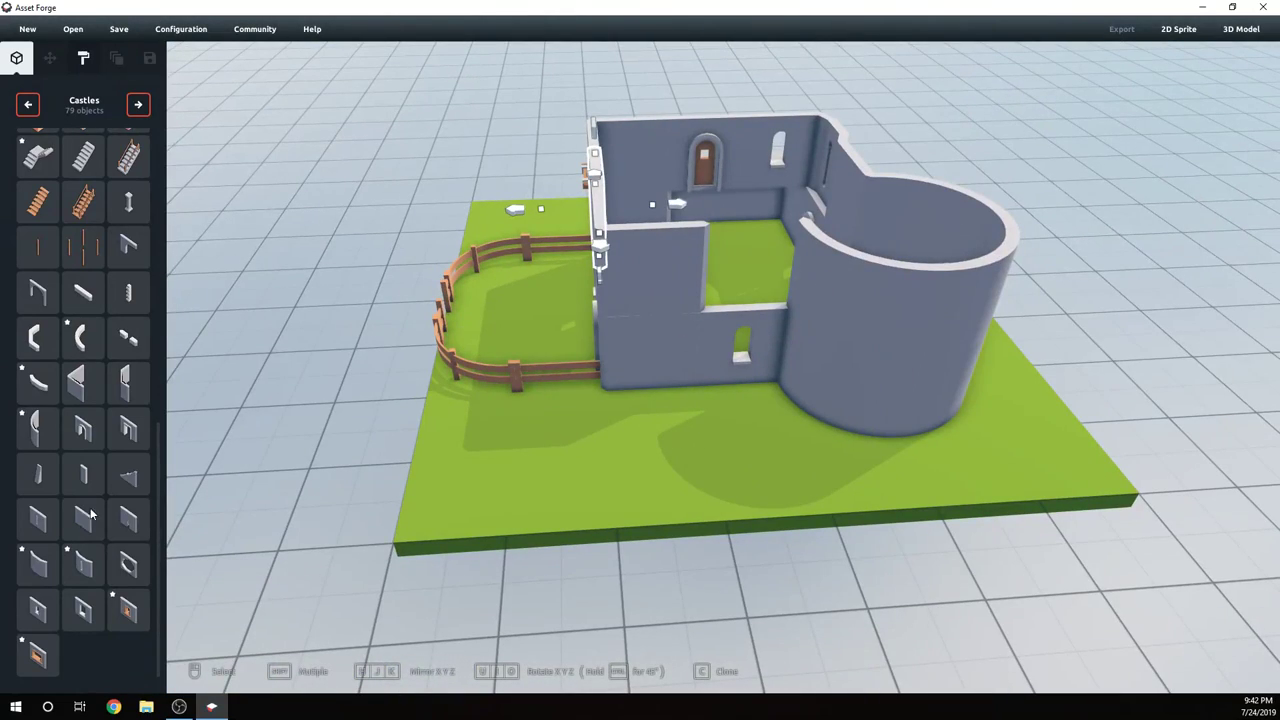
{"action": "scroll", "coordinate": [121, 170], "scroll_direction": "up", "scroll_amount": 5}
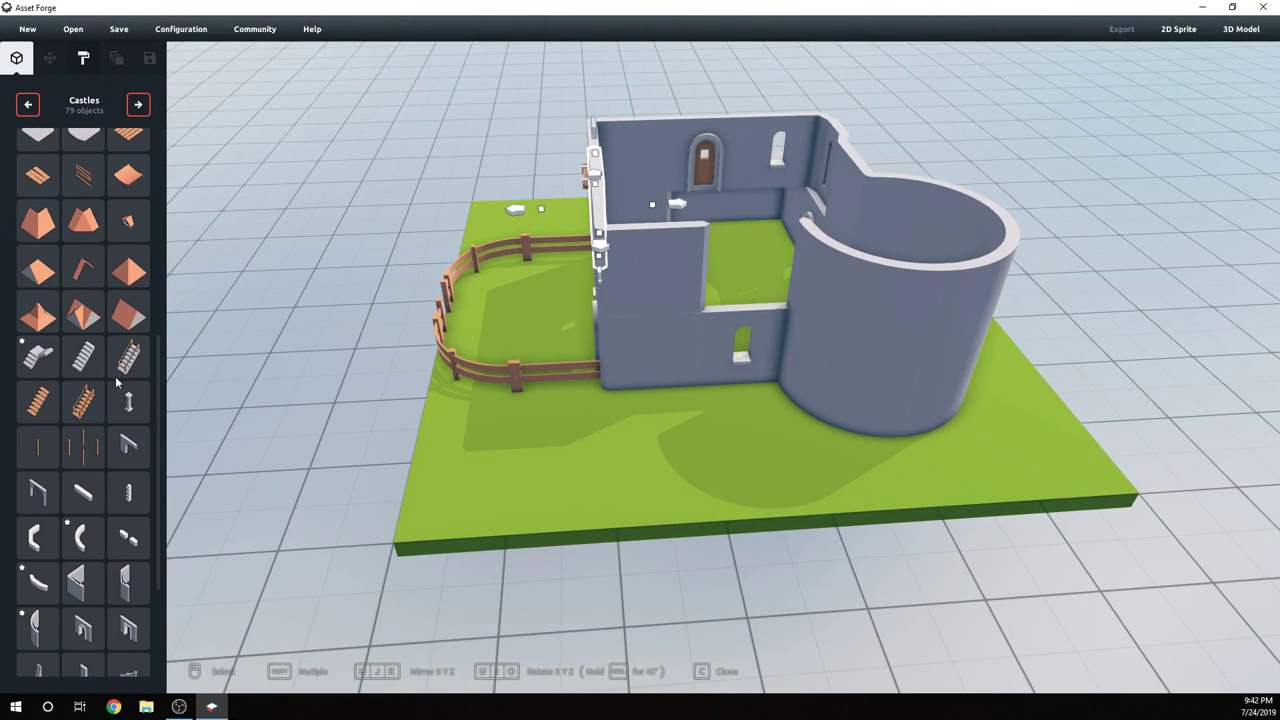
{"action": "left_click", "coordinate": [92, 409]}
{"action": "right_click_drag", "start_coordinate": [706, 378], "coordinate": [1140, 355]}
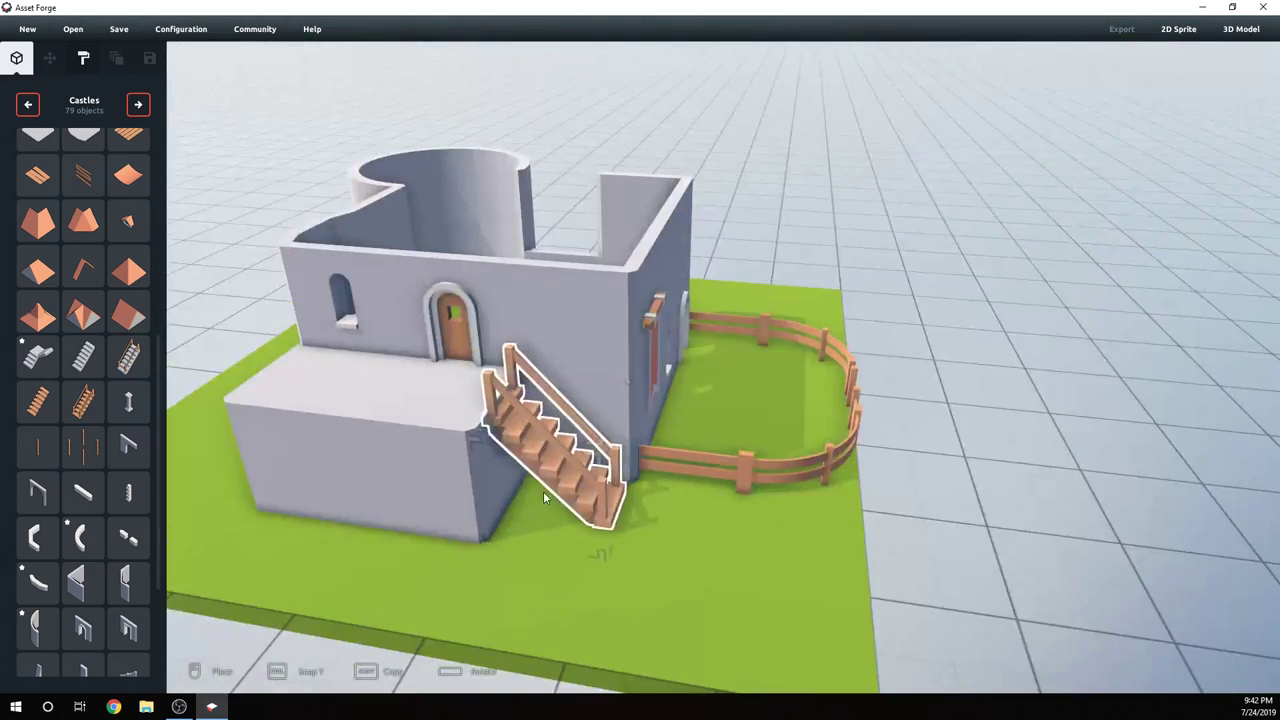
{"action": "left_click", "coordinate": [563, 493]}
{"action": "right_click_drag", "start_coordinate": [563, 493], "coordinate": [735, 487]}
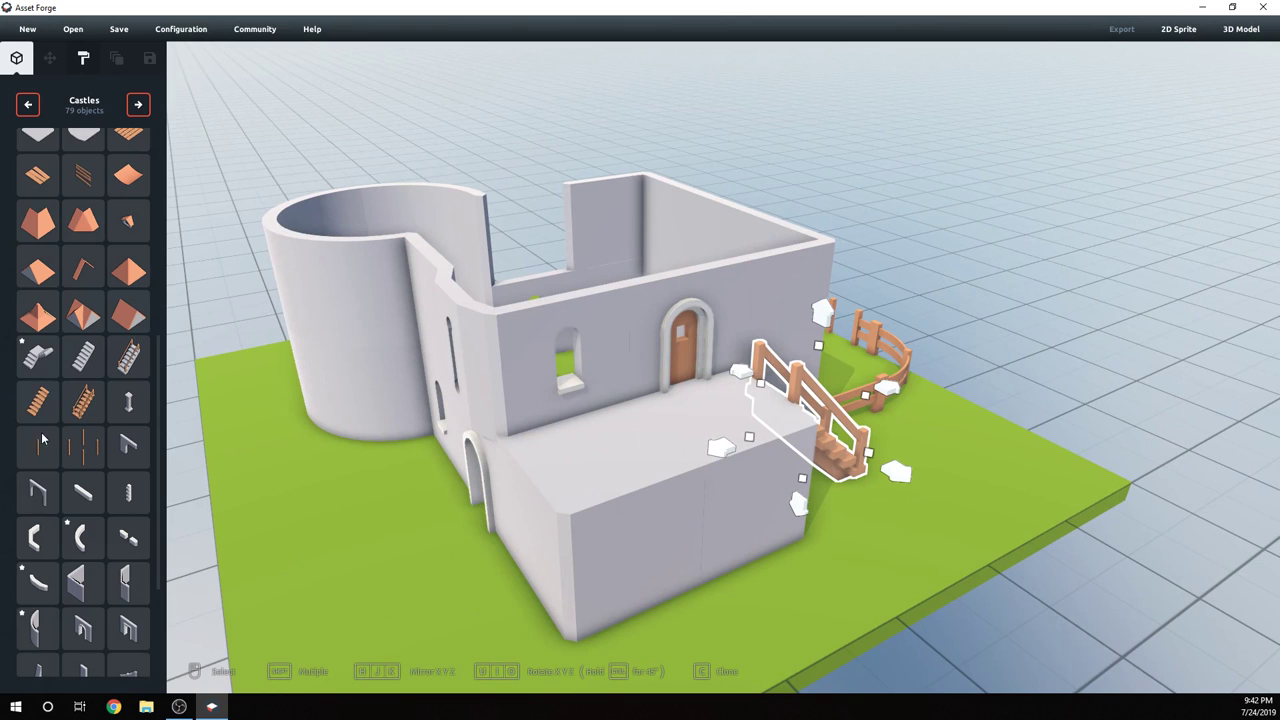
{"action": "scroll", "coordinate": [55, 342], "scroll_direction": "up", "scroll_amount": 3}
{"action": "scroll", "coordinate": [56, 342], "scroll_direction": "down", "scroll_amount": 8}
{"action": "scroll", "coordinate": [57, 334], "scroll_direction": "up", "scroll_amount": 8}
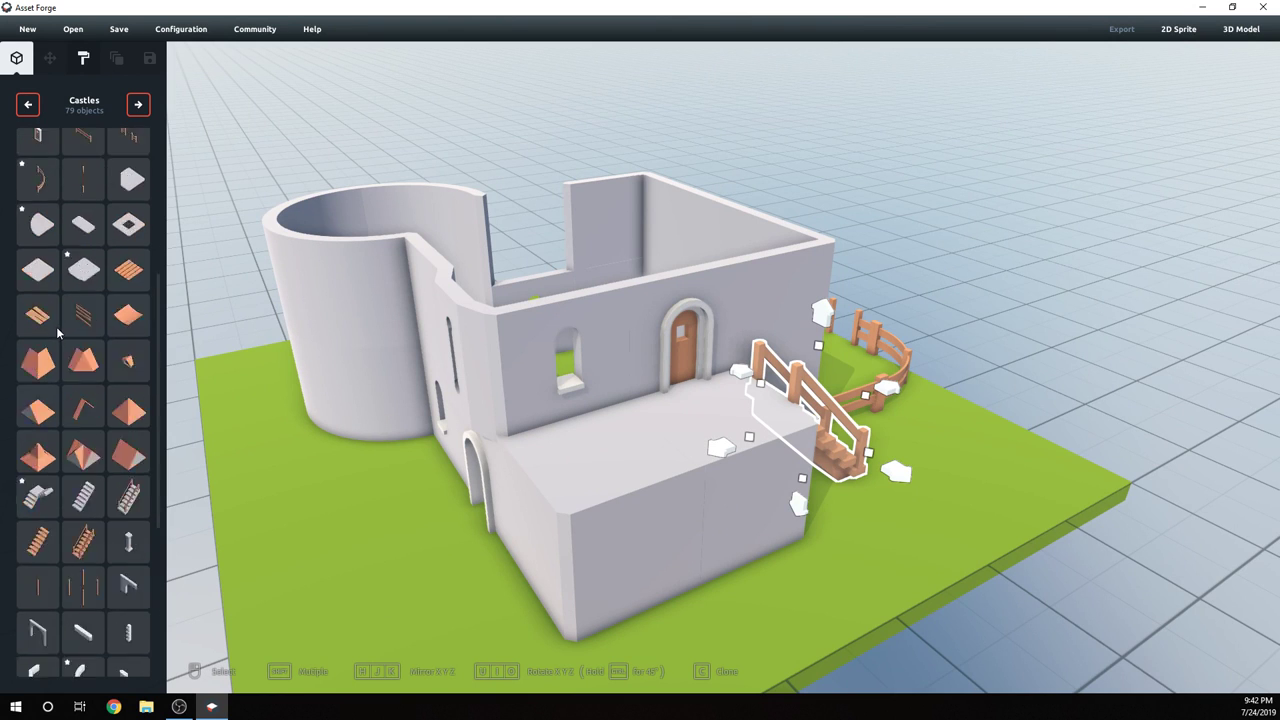
{"action": "scroll", "coordinate": [57, 333], "scroll_direction": "up", "scroll_amount": 3}
{"action": "left_click", "coordinate": [67, 266]}
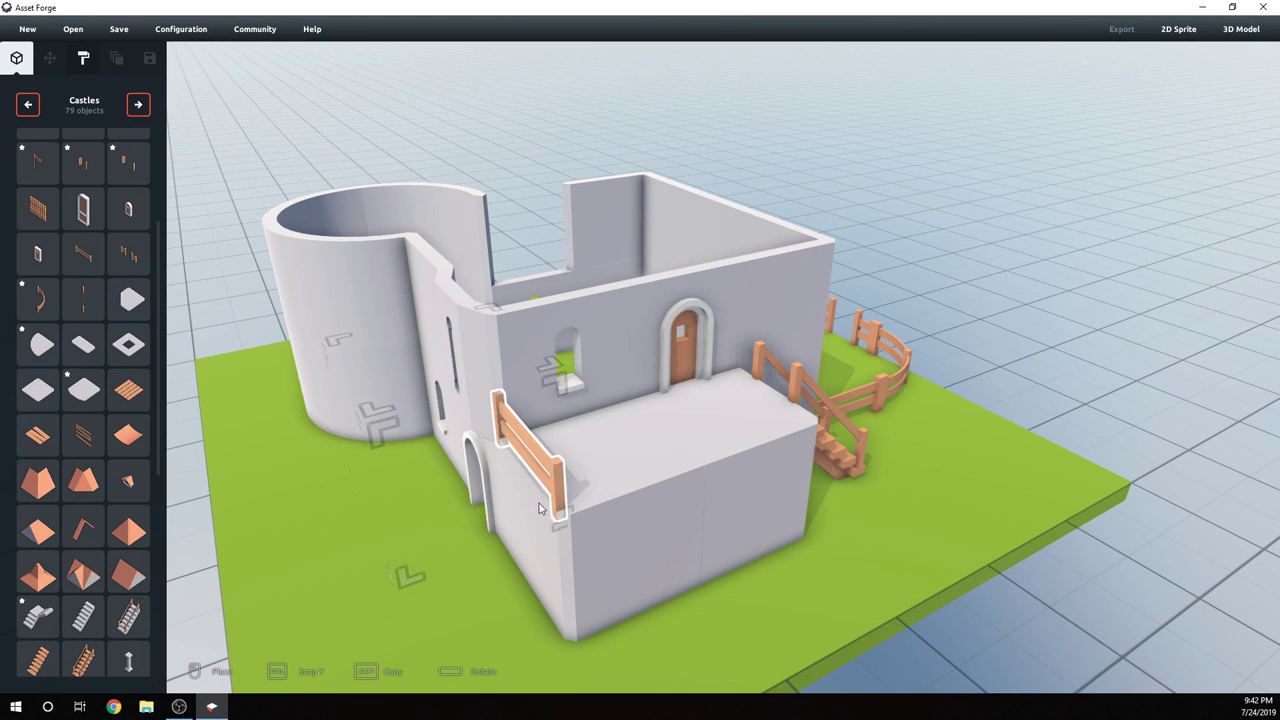
{"action": "left_click", "coordinate": [548, 500]}
{"action": "right_click_drag", "start_coordinate": [548, 501], "coordinate": [546, 511]}
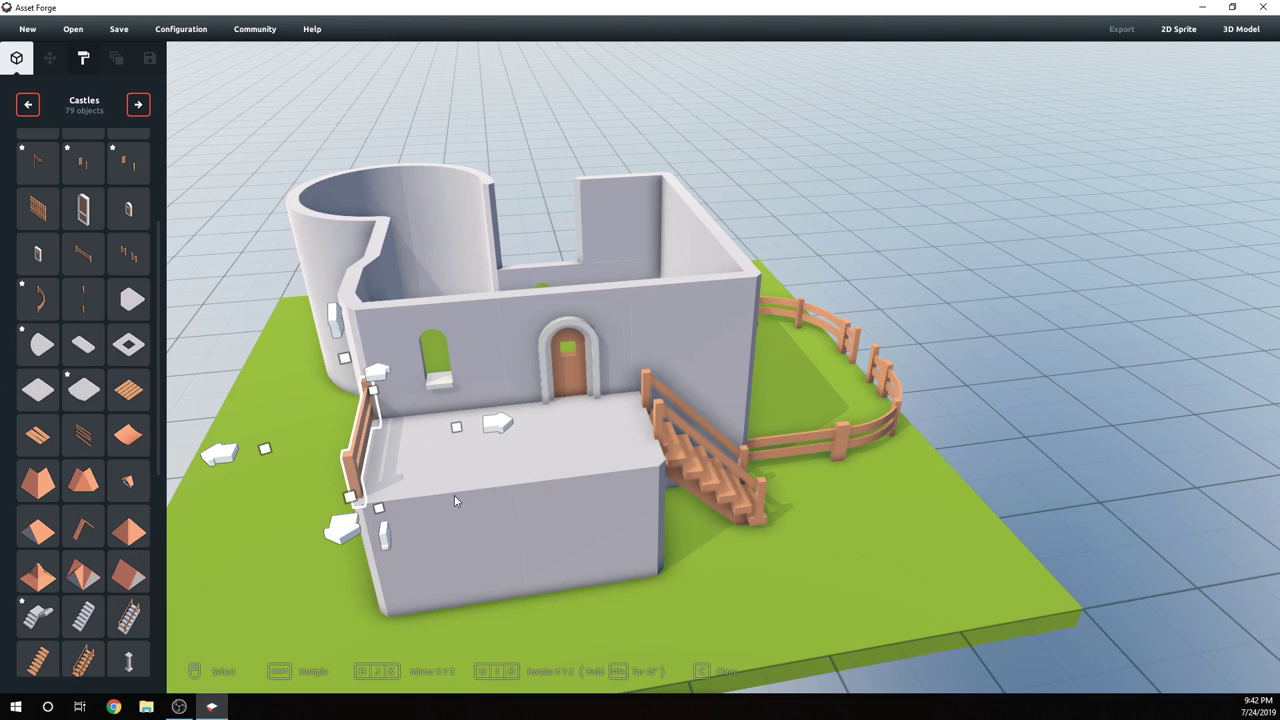
{"action": "key", "text": "Delete"}
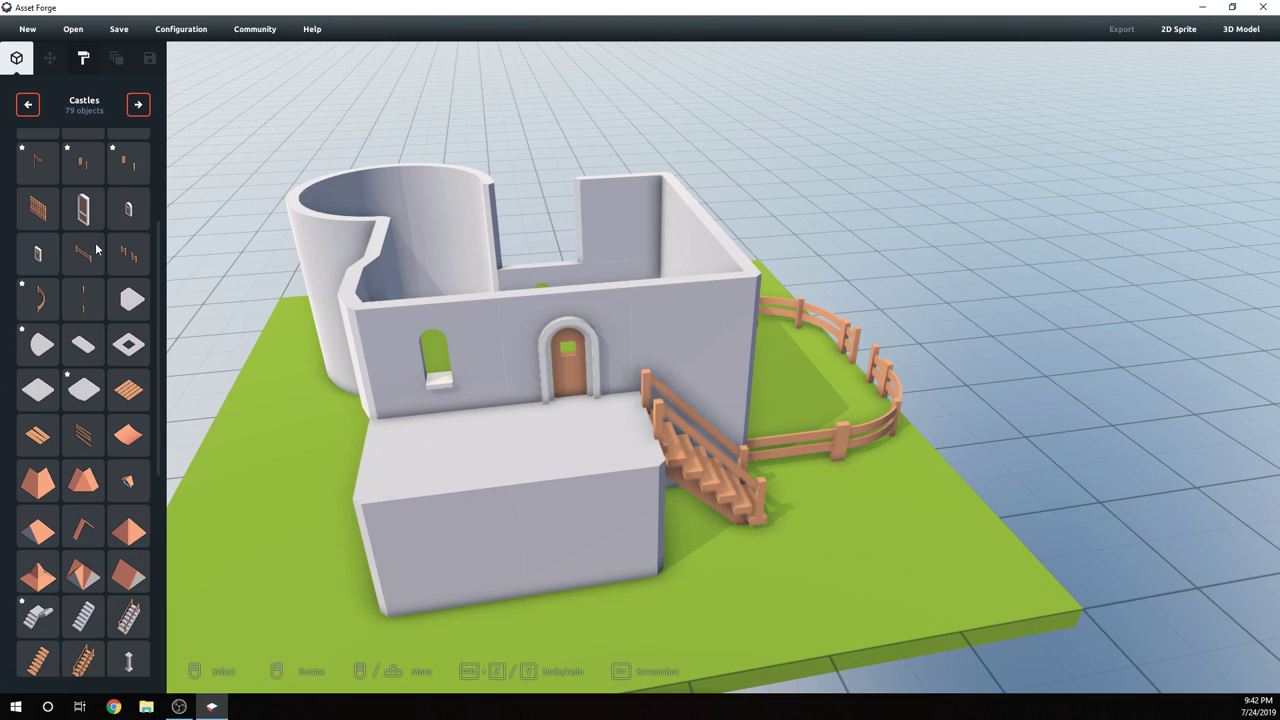
- Place one wooden fence along the slab roof's archway-side edge and another along its front edge, meeting at the corner
{"action": "key", "text": "space"}
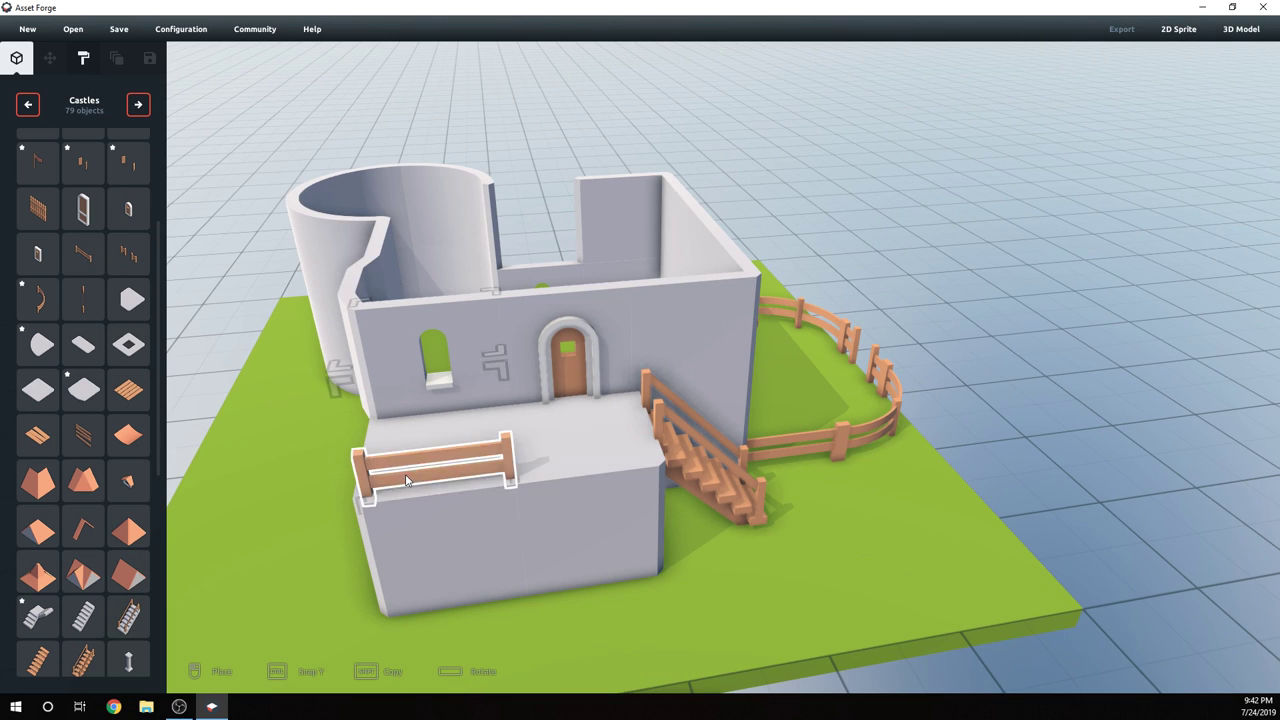
{"action": "key", "text": "space"}
{"action": "right_click_drag", "start_coordinate": [412, 481], "coordinate": [490, 490]}
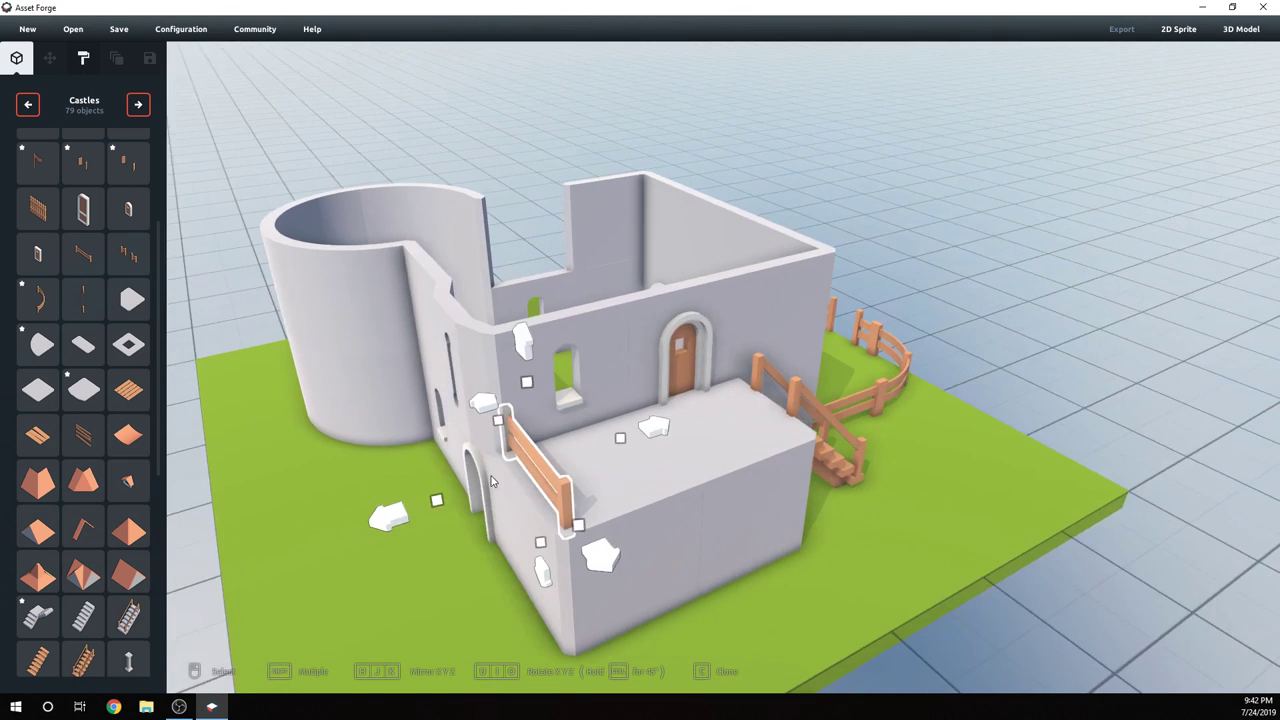
{"action": "left_click", "coordinate": [76, 256]}
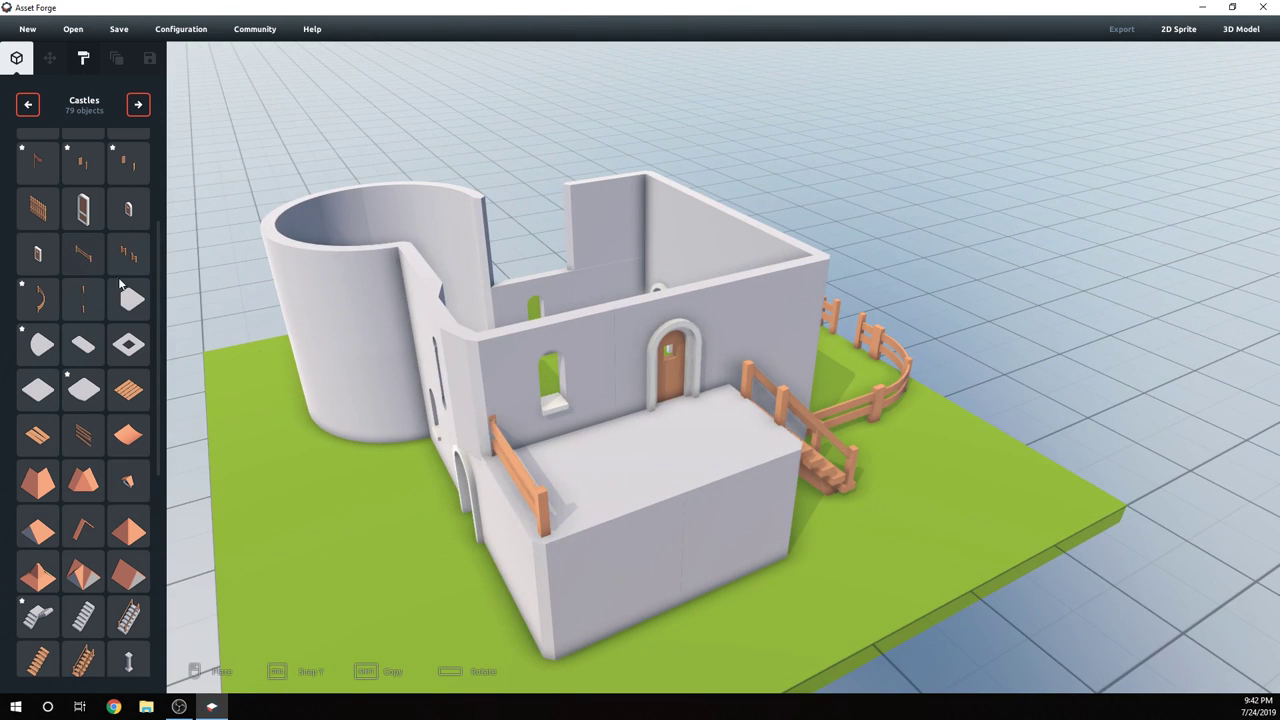
{"action": "left_click", "coordinate": [600, 497]}
{"action": "left_click", "coordinate": [600, 497]}
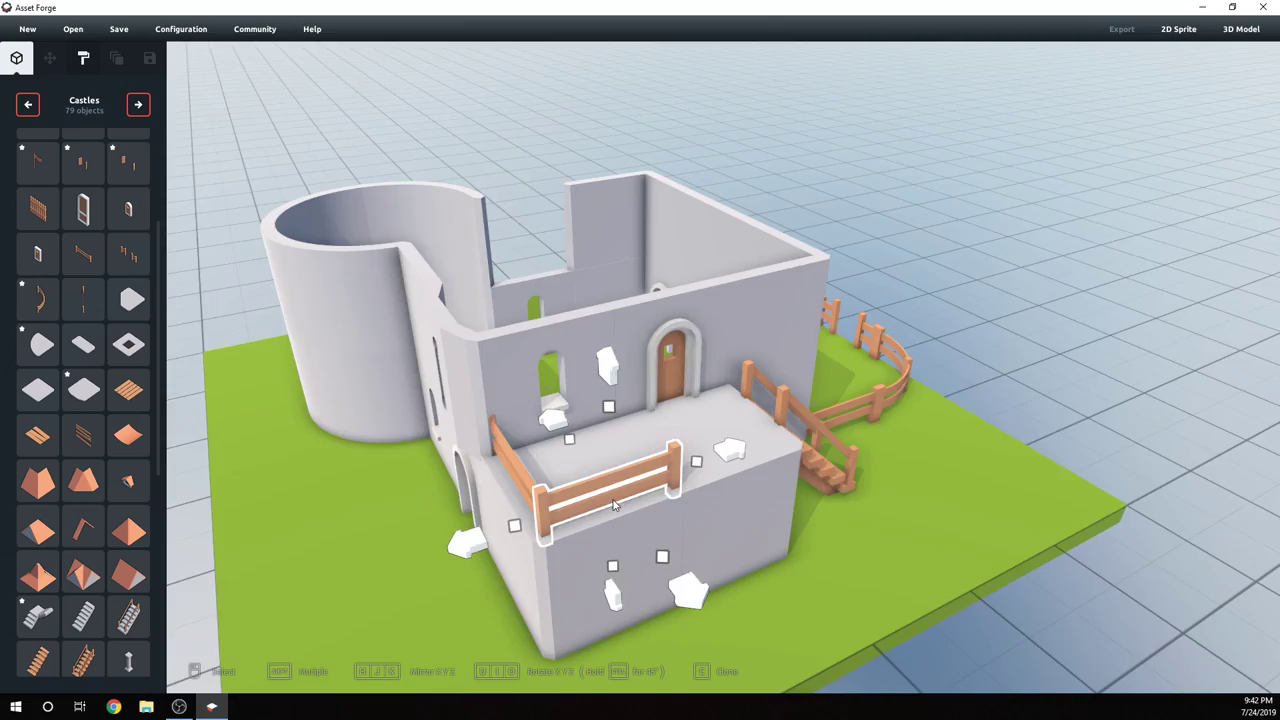
{"action": "right_click_drag", "start_coordinate": [600, 497], "coordinate": [204, 310]}
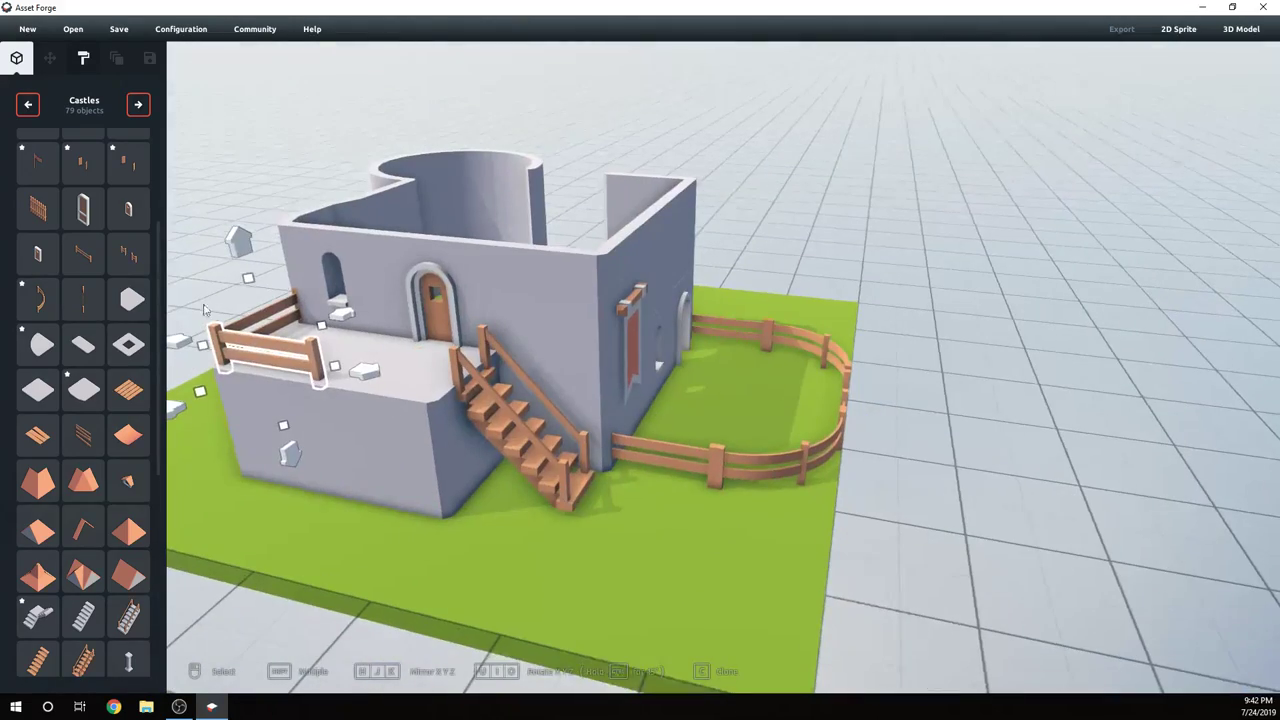
- Add another wooden fence to the slab roof's front edge, sliding it to close the gap up to the stairs
{"action": "left_click", "coordinate": [78, 254]}
{"action": "right_click_drag", "start_coordinate": [441, 510], "coordinate": [500, 495]}
{"action": "scroll", "coordinate": [474, 482], "scroll_direction": "up", "scroll_amount": 3}
{"action": "scroll", "coordinate": [390, 510], "scroll_direction": "down", "scroll_amount": 5}
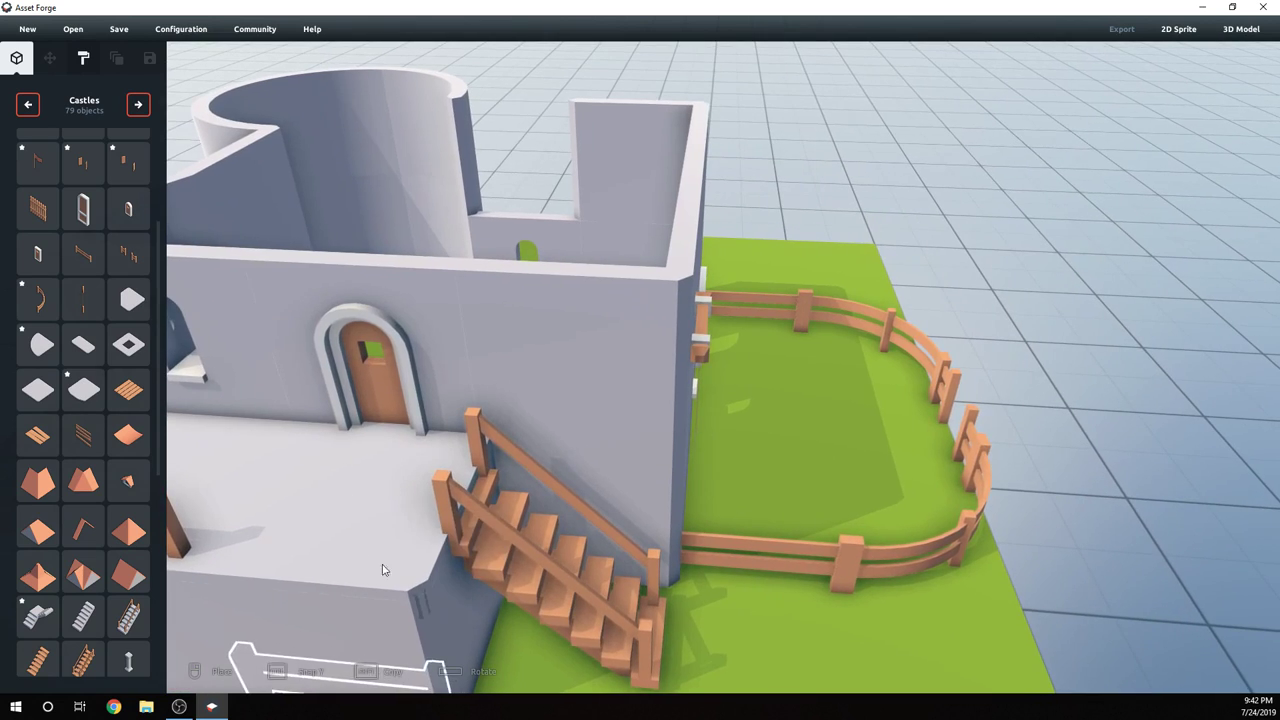
{"action": "right_click_drag", "start_coordinate": [374, 560], "coordinate": [534, 531]}
{"action": "left_click", "coordinate": [884, 477]}
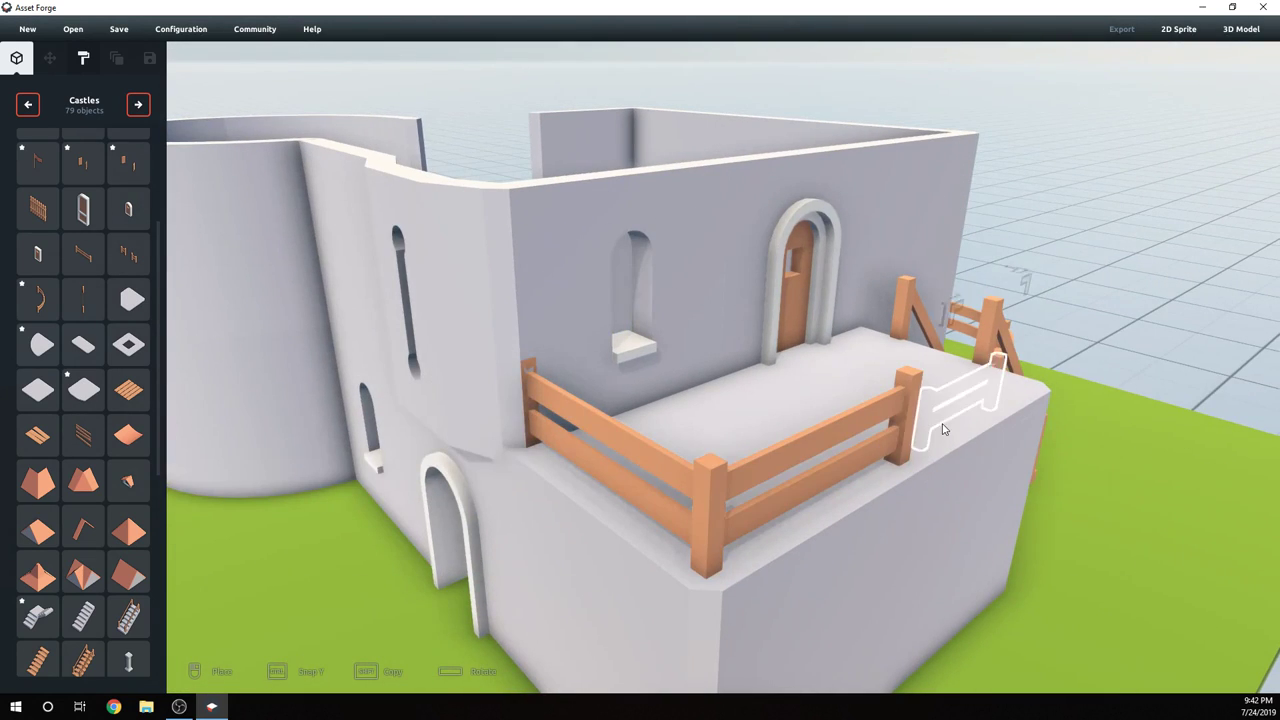
{"action": "right_click_drag", "start_coordinate": [886, 424], "coordinate": [823, 442]}
{"action": "left_click", "coordinate": [639, 475]}
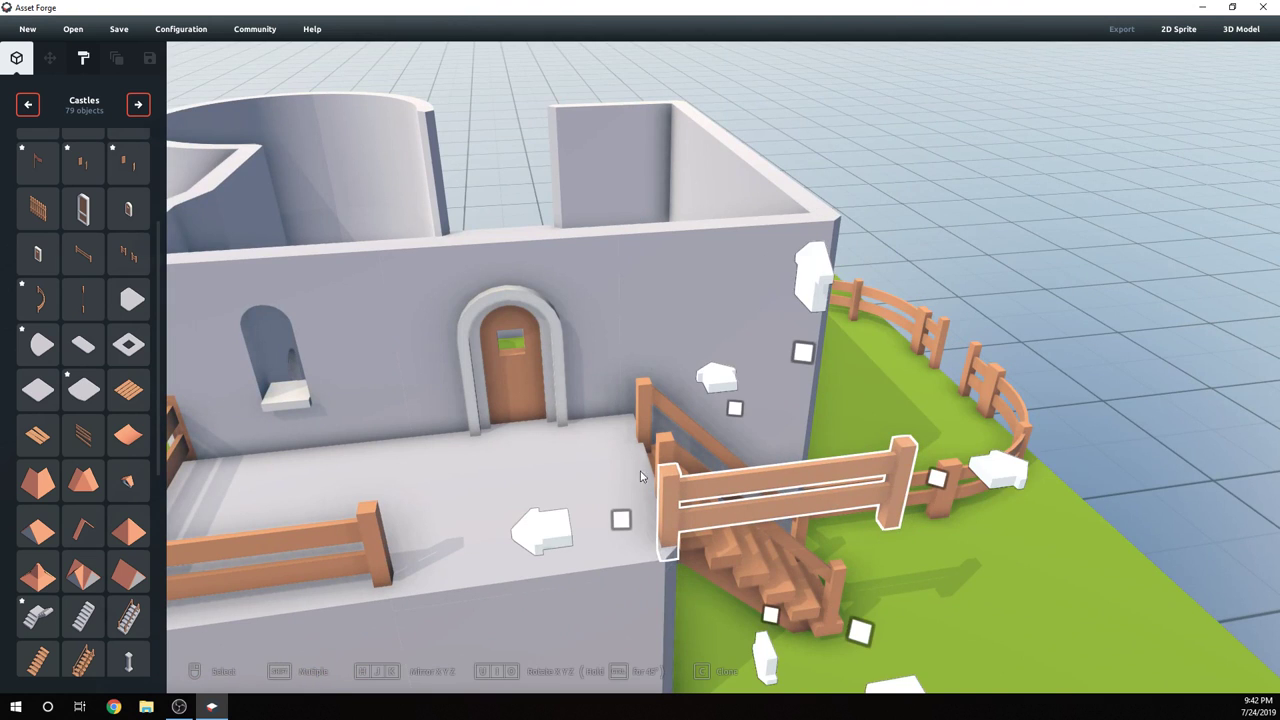
{"action": "left_click_drag", "start_coordinate": [980, 503], "coordinate": [726, 487]}
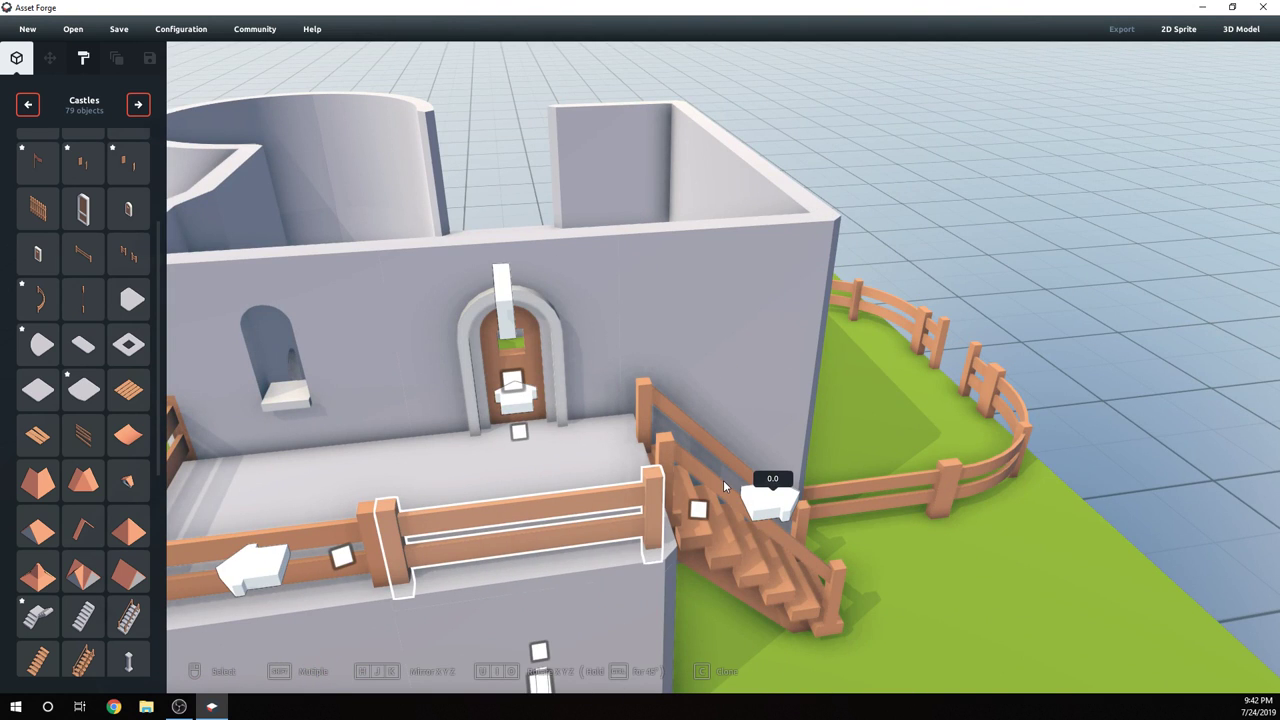
{"action": "left_click", "coordinate": [686, 548]}
- Stack curved walls on top of the round tower to make it one level higher
{"action": "right_click_drag", "start_coordinate": [686, 543], "coordinate": [630, 365]}
{"action": "left_click", "coordinate": [630, 370]}
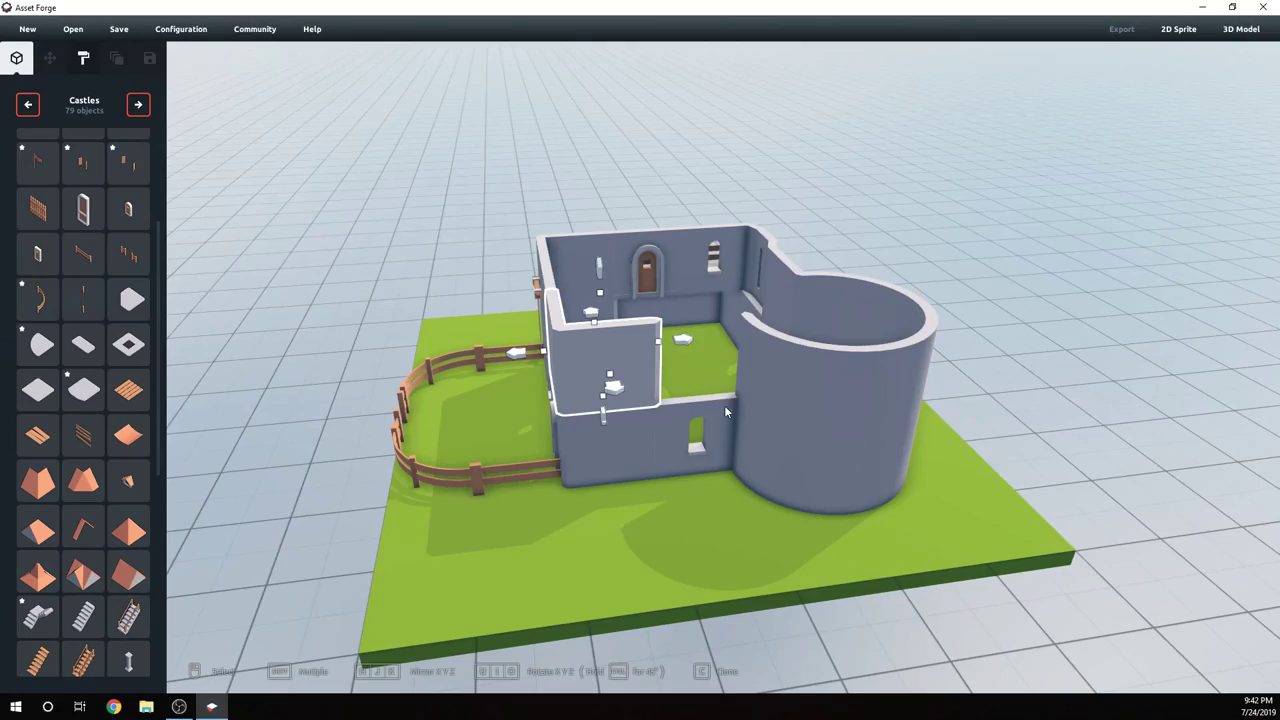
{"action": "right_click_drag", "start_coordinate": [726, 410], "coordinate": [663, 416]}
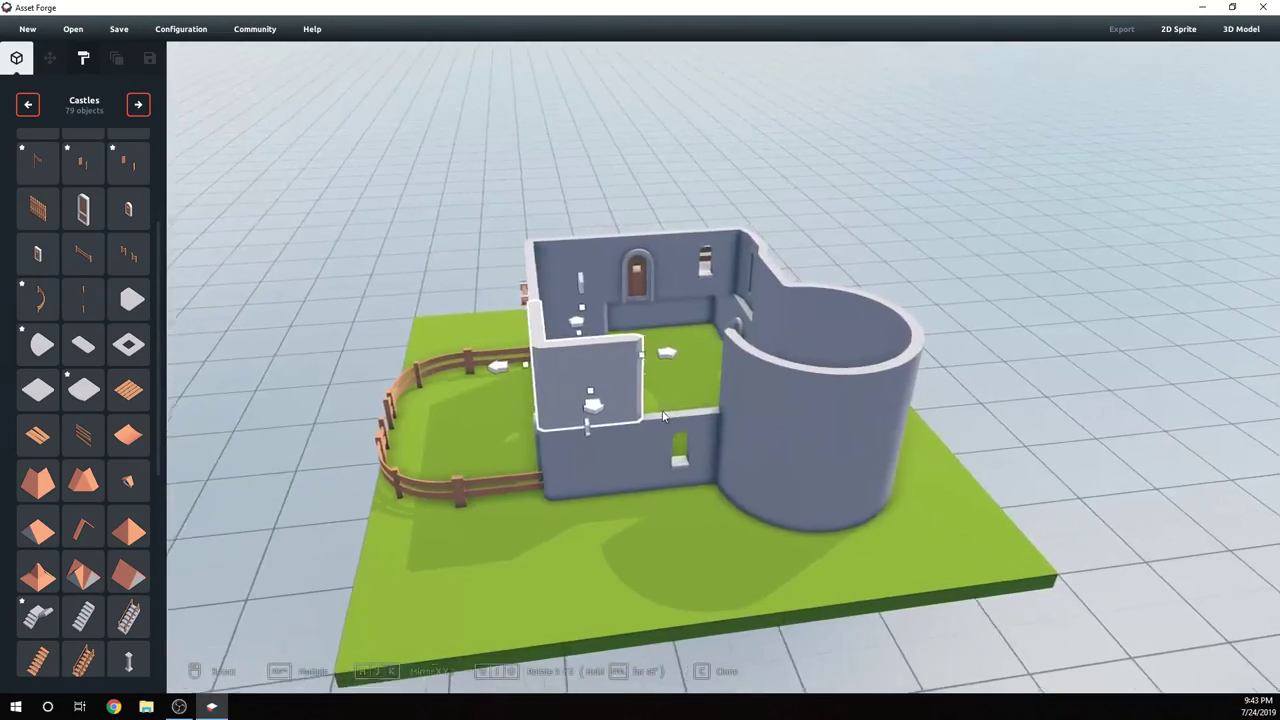
{"action": "middle_click_drag", "start_coordinate": [750, 376], "coordinate": [673, 367]}
{"action": "scroll", "coordinate": [640, 420], "scroll_direction": "up", "scroll_amount": 5}
{"action": "right_click_drag", "start_coordinate": [617, 437], "coordinate": [666, 436]}
{"action": "scroll", "coordinate": [603, 406], "scroll_direction": "down", "scroll_amount": 1}
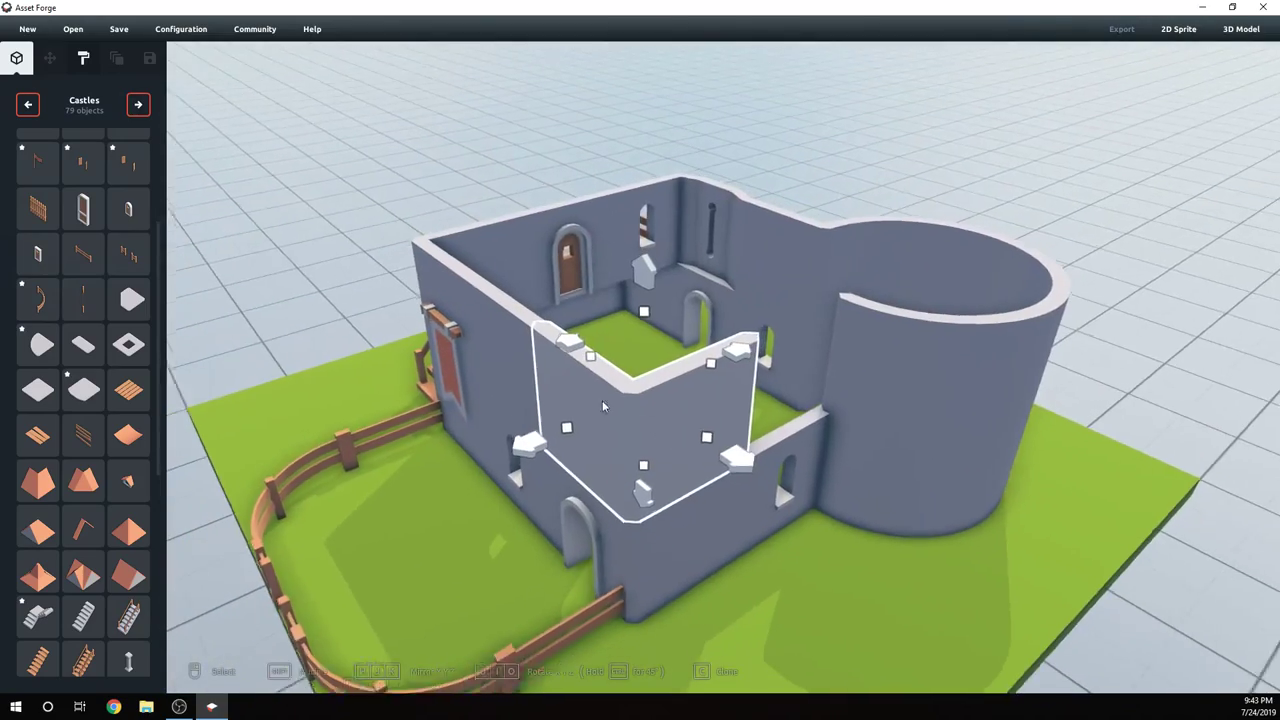
{"action": "scroll", "coordinate": [84, 285], "scroll_direction": "down", "scroll_amount": 3}
{"action": "scroll", "coordinate": [84, 285], "scroll_direction": "up", "scroll_amount": 4}
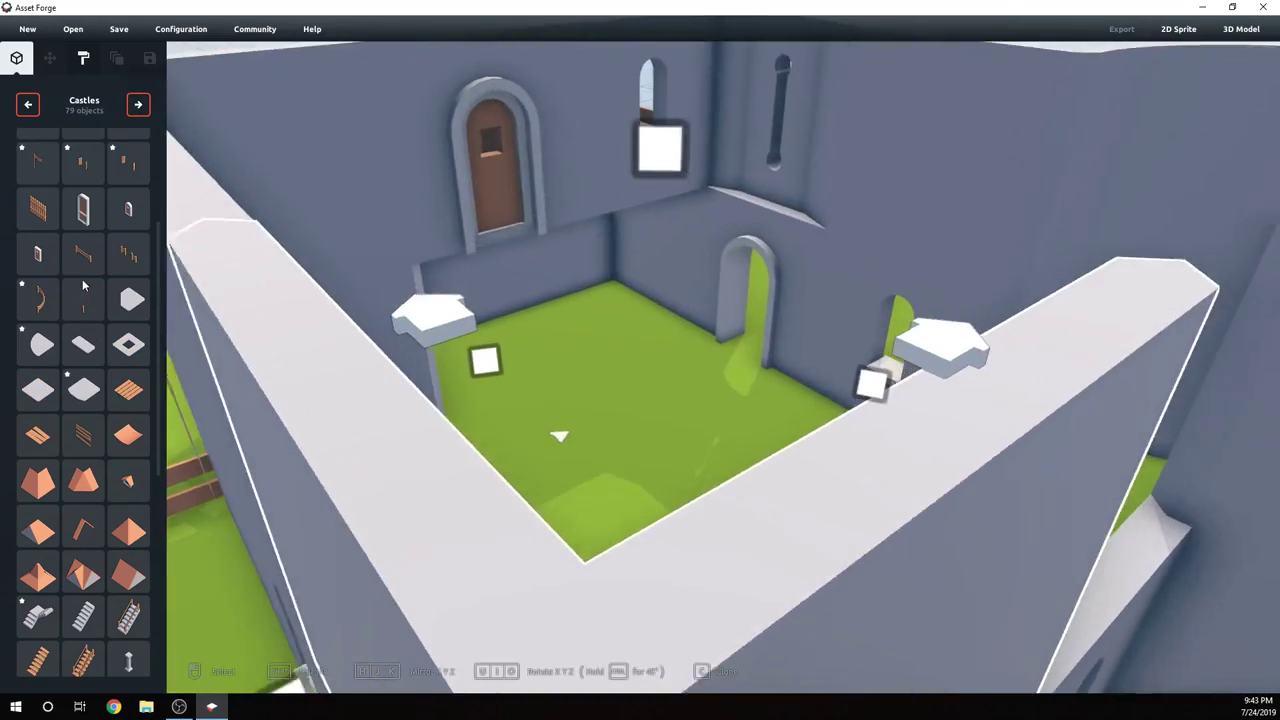
{"action": "scroll", "coordinate": [125, 245], "scroll_direction": "up", "scroll_amount": 5}
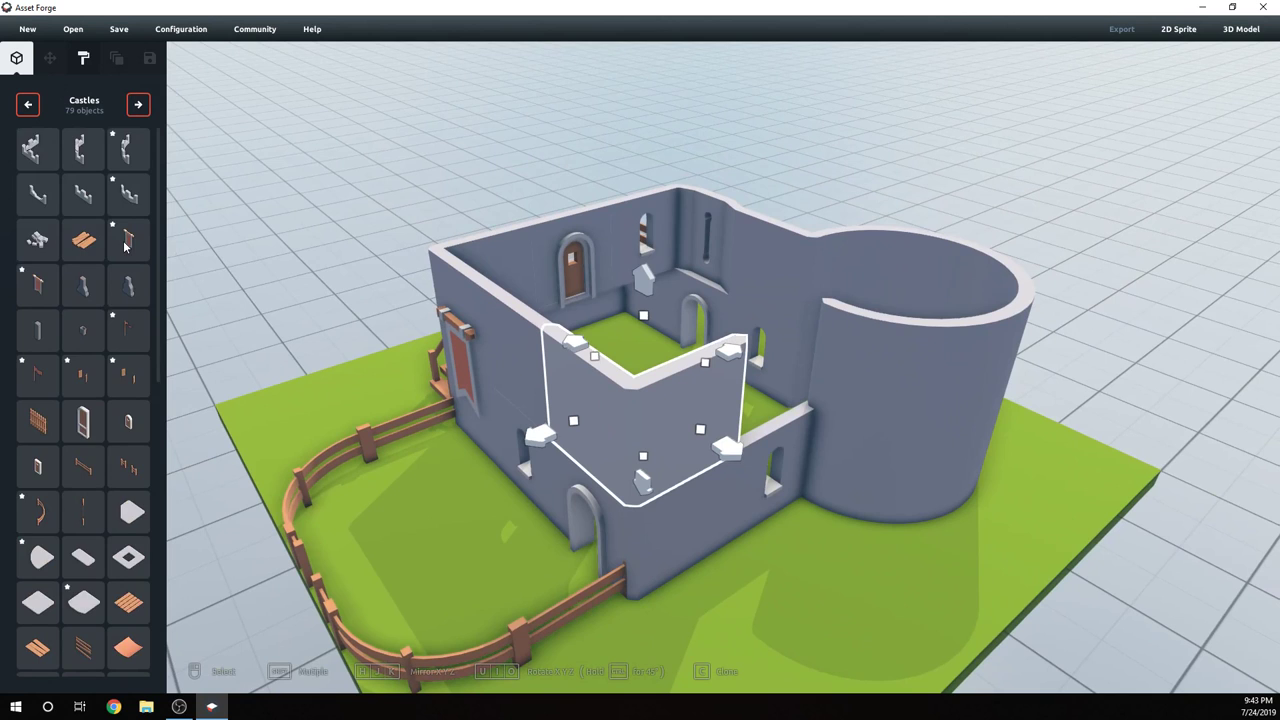
{"action": "scroll", "coordinate": [125, 245], "scroll_direction": "down", "scroll_amount": 10}
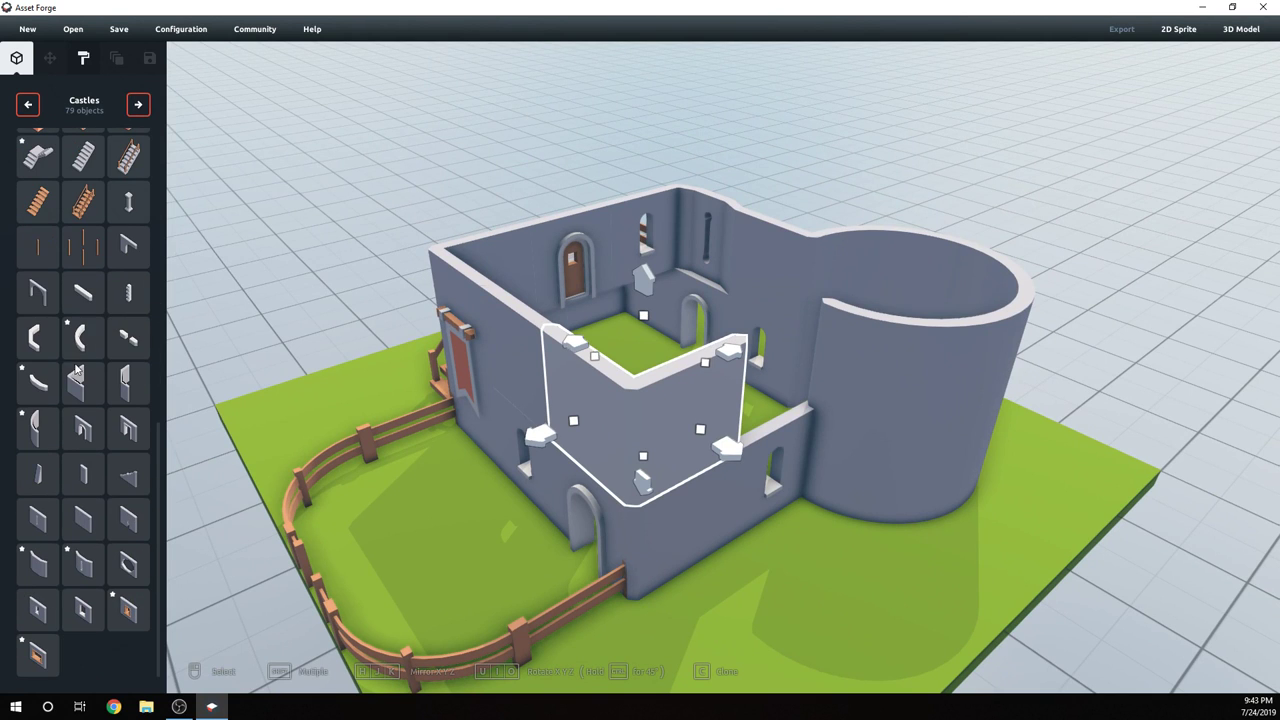
{"action": "left_click", "coordinate": [87, 478]}
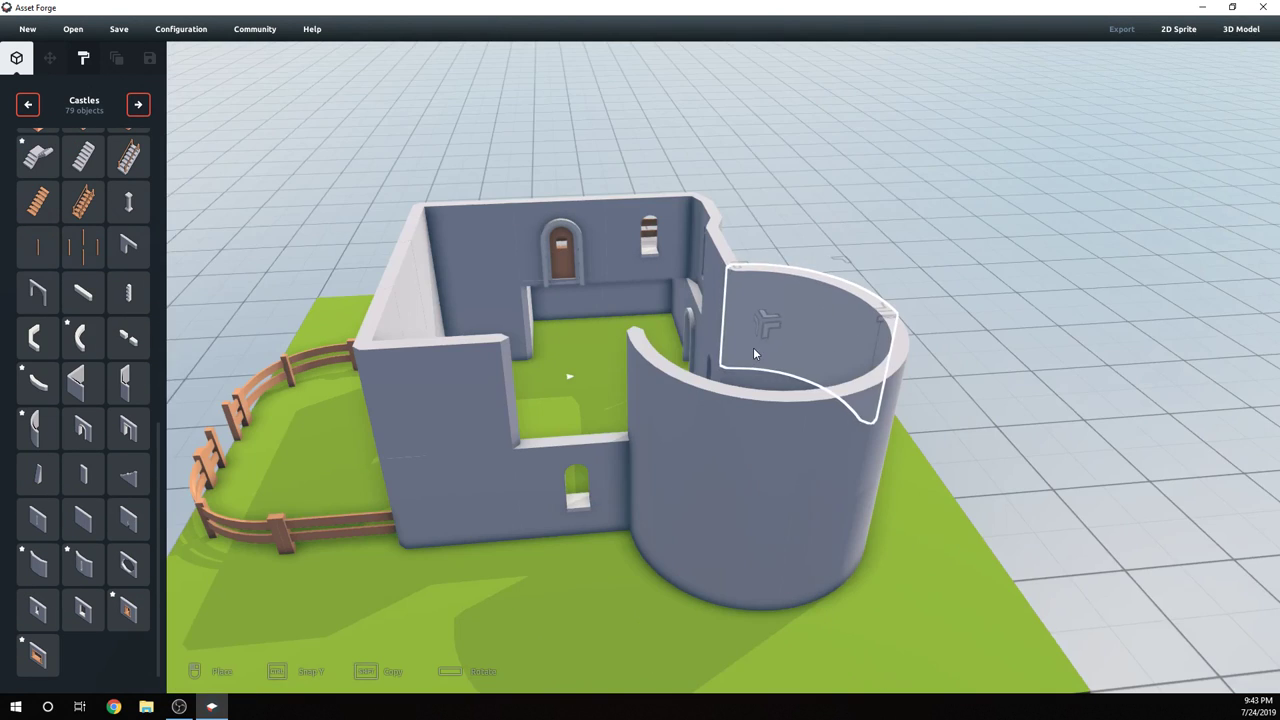
{"action": "left_click", "coordinate": [824, 314]}
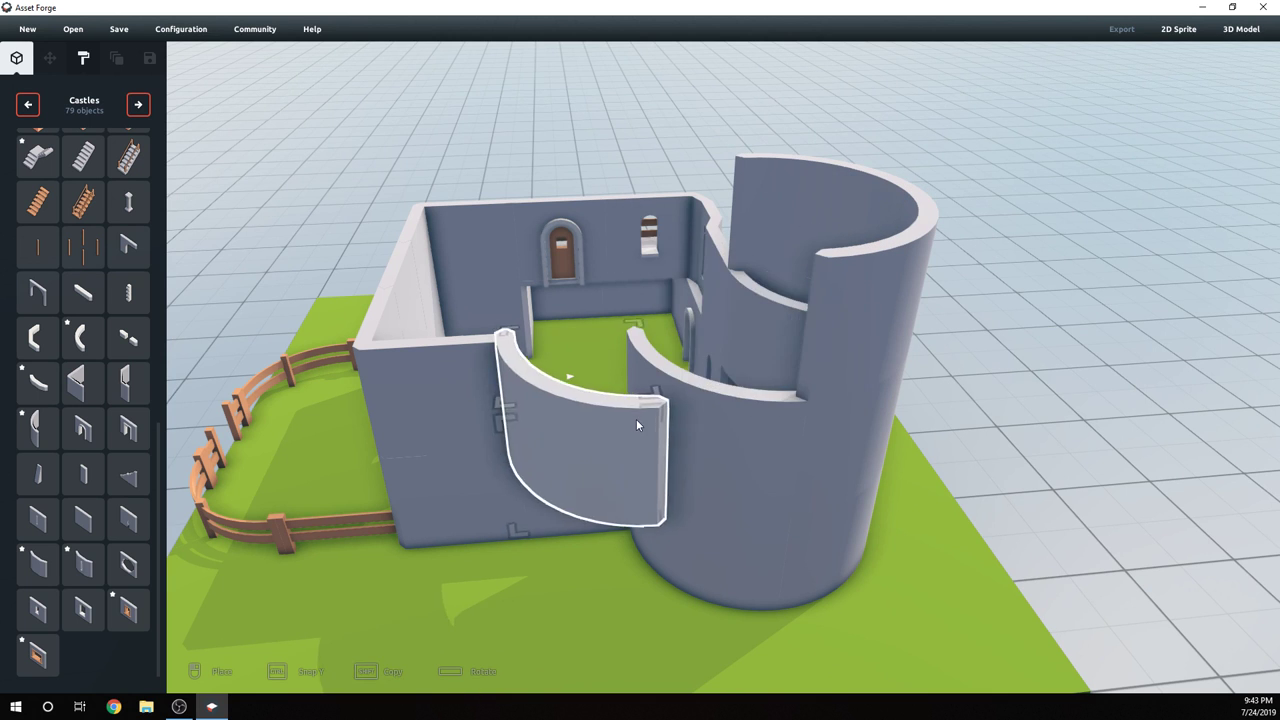
{"action": "left_click", "coordinate": [722, 394]}
{"action": "right_click_drag", "start_coordinate": [722, 394], "coordinate": [815, 470]}
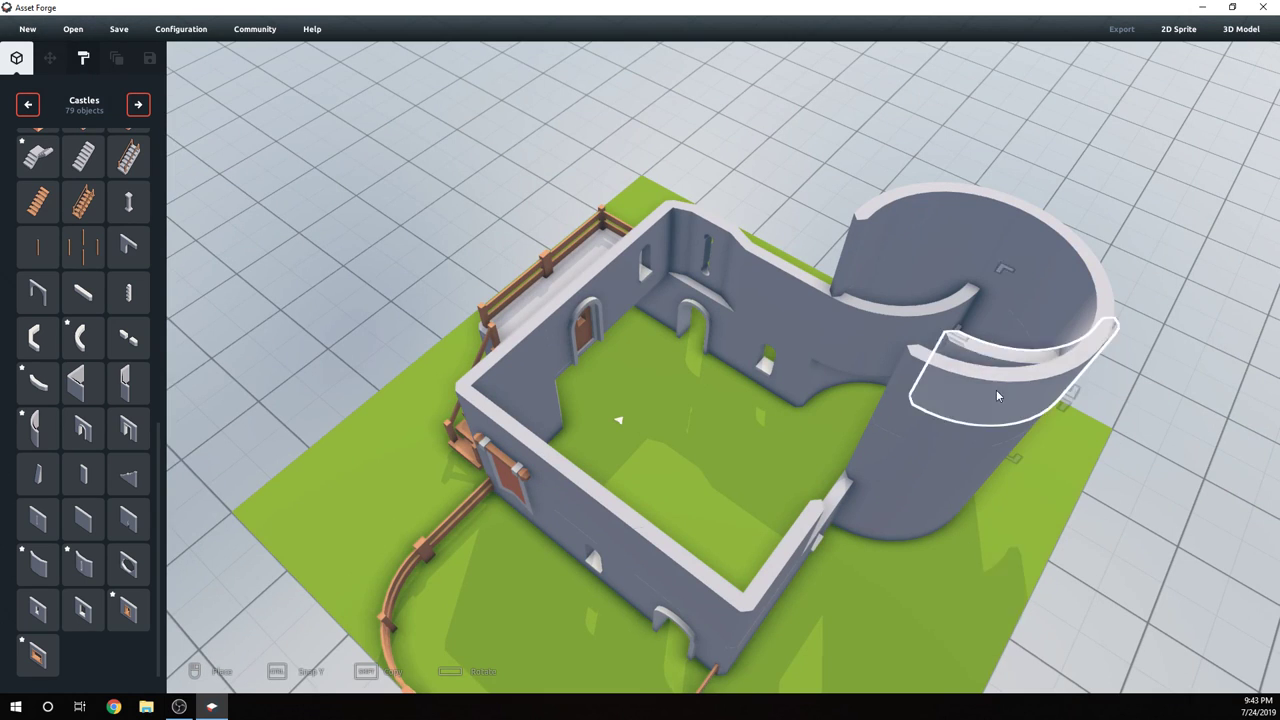
- Delete the upper-level curved wall on the round tower's side facing the castle interior
{"action": "key", "text": "Escape"}
{"action": "left_click", "coordinate": [891, 329]}
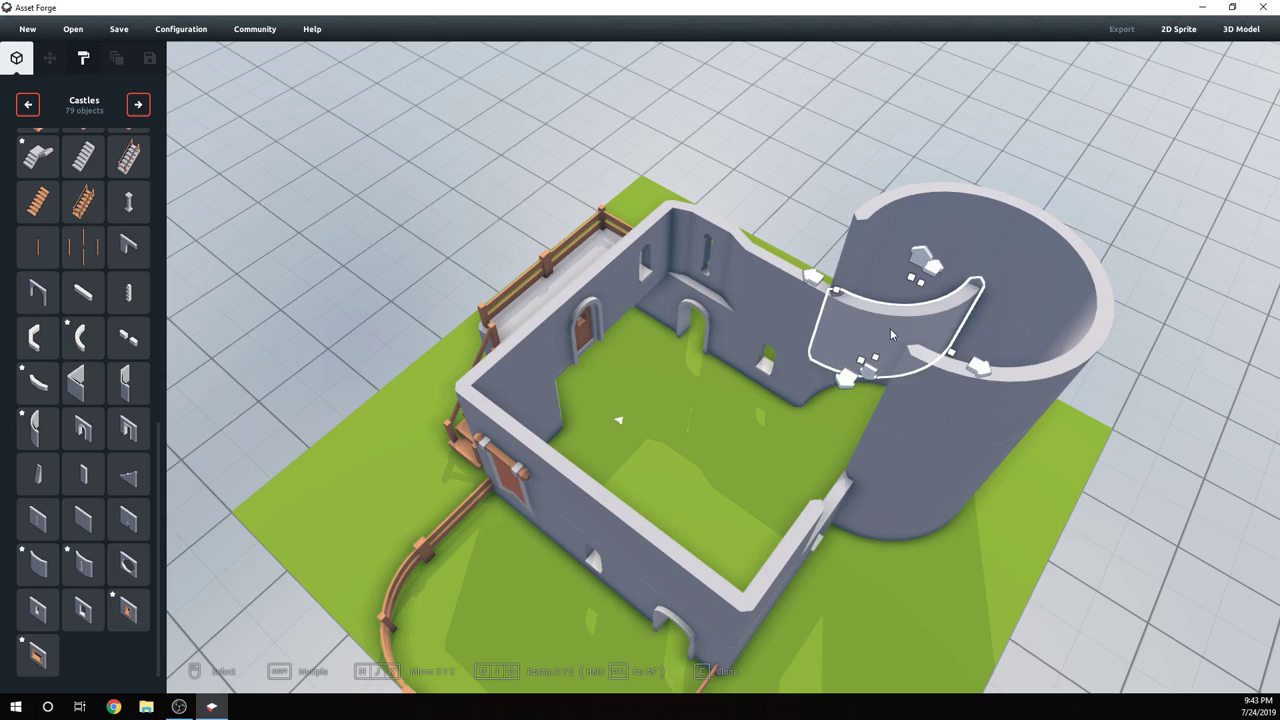
{"action": "key", "text": "Delete"}
{"action": "right_click_drag", "start_coordinate": [890, 328], "coordinate": [703, 444]}
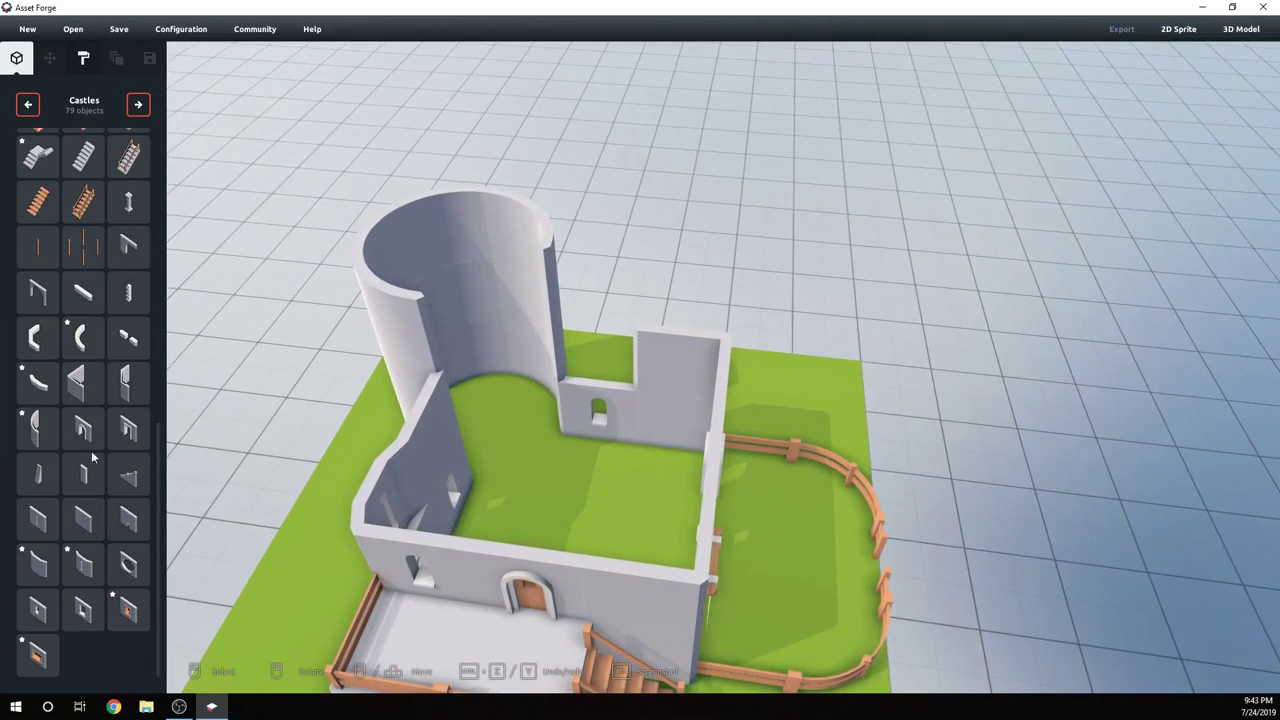
- Place a straight battlement over the window beside the round tower and raise it onto the top of the upper plain wall
{"action": "scroll", "coordinate": [96, 381], "scroll_direction": "up", "scroll_amount": 10}
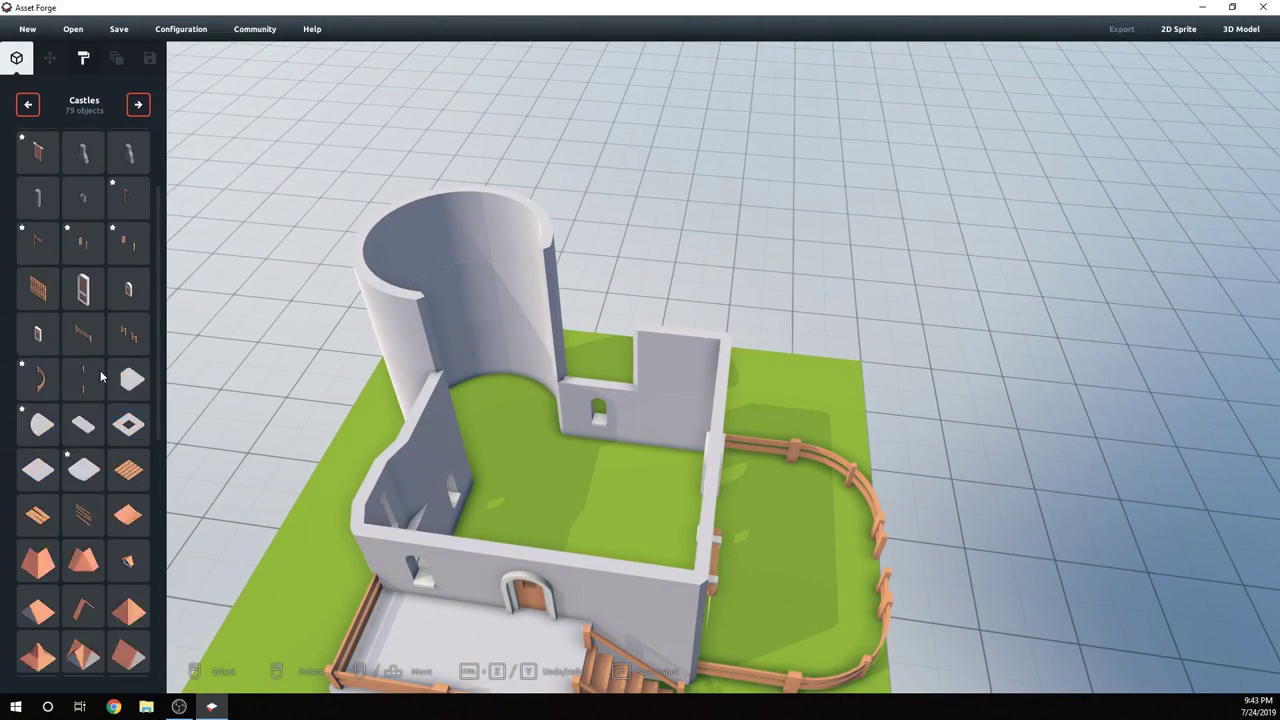
{"action": "right_click_drag", "start_coordinate": [658, 550], "coordinate": [679, 410]}
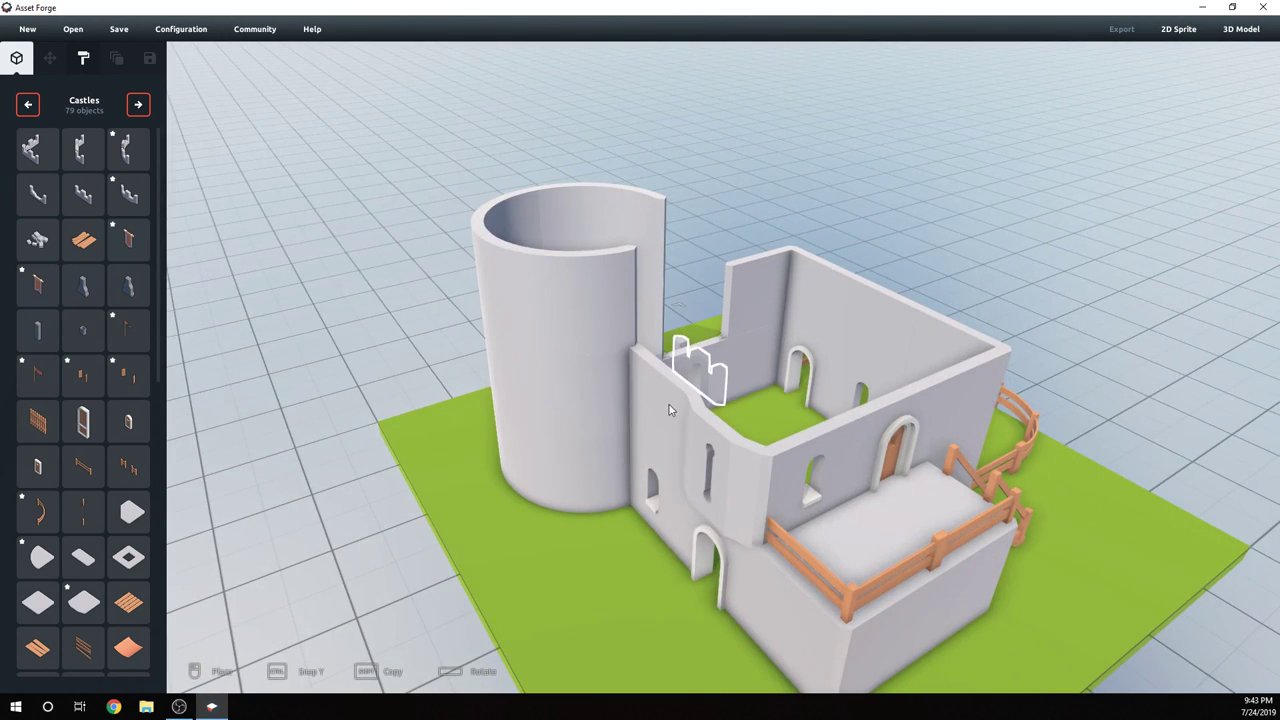
{"action": "right_click_drag", "start_coordinate": [620, 476], "coordinate": [560, 546]}
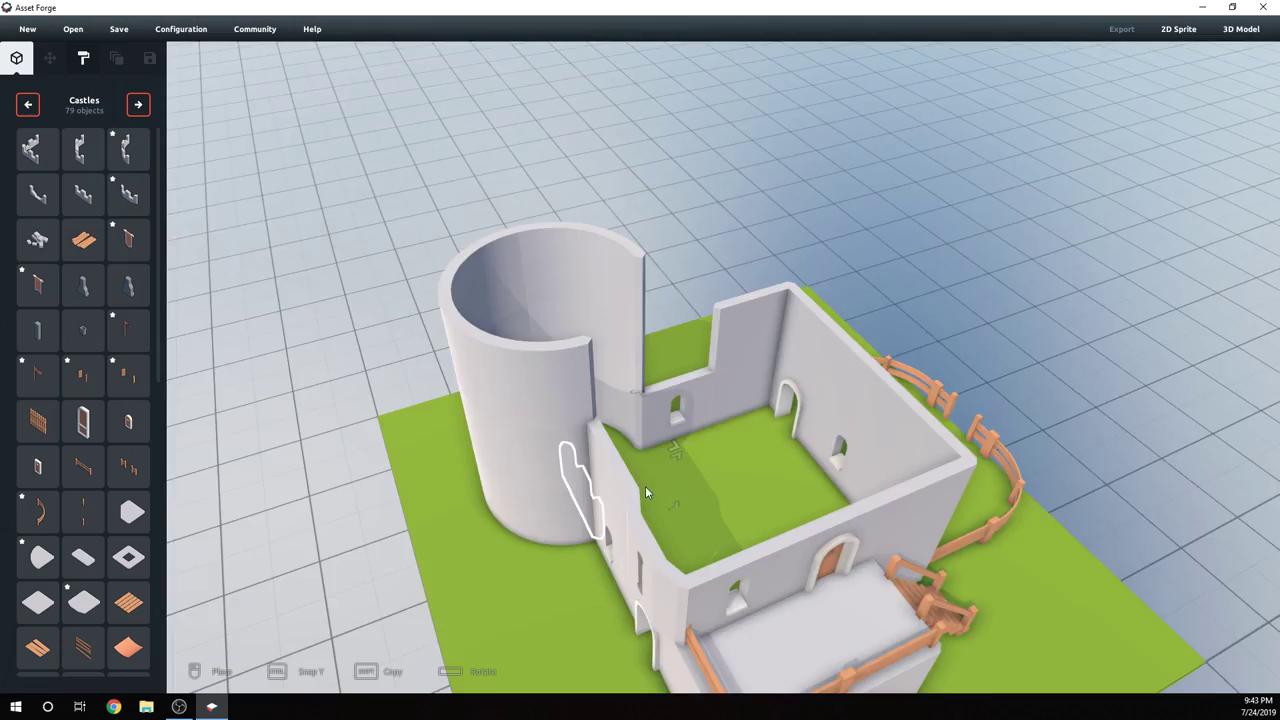
{"action": "right_click_drag", "start_coordinate": [645, 486], "coordinate": [785, 468]}
{"action": "right_click_drag", "start_coordinate": [830, 372], "coordinate": [798, 390]}
{"action": "right_click_drag", "start_coordinate": [626, 470], "coordinate": [614, 356]}
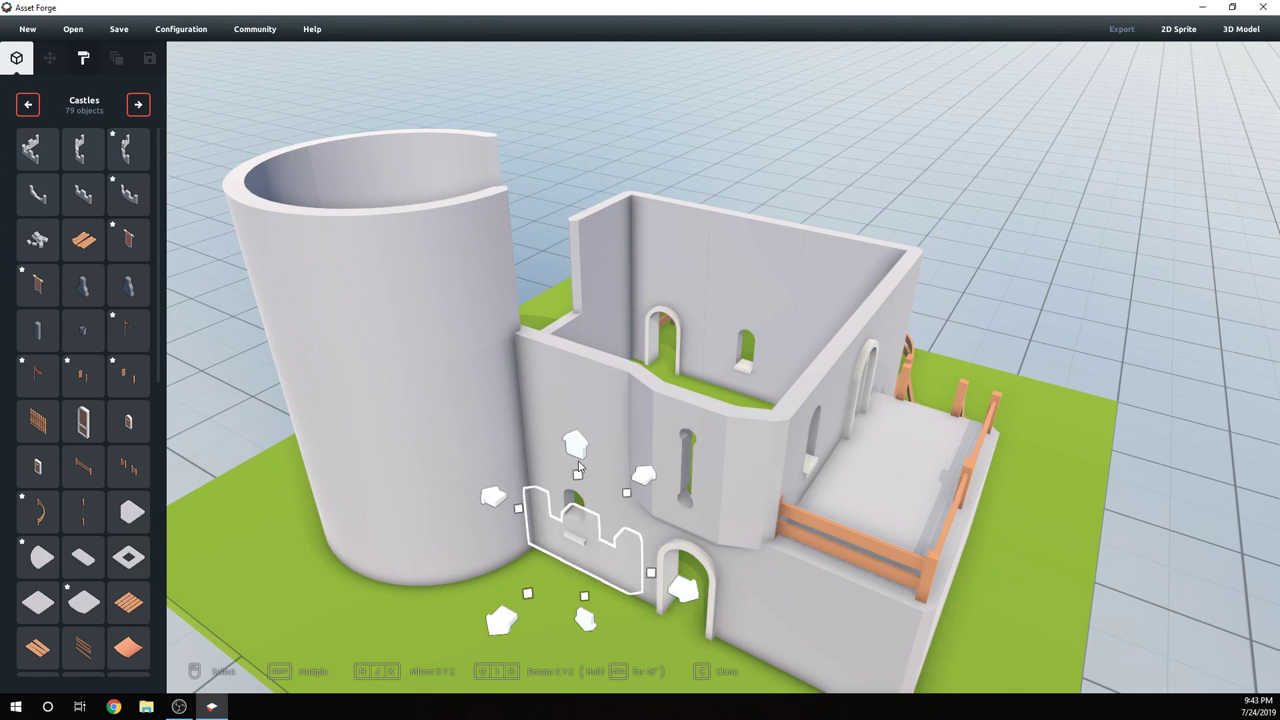
{"action": "left_click_drag", "start_coordinate": [578, 467], "coordinate": [568, 195]}
{"action": "left_click", "coordinate": [608, 577]}
- Place a corner battlement on top of the curved corner wall with the narrow slit
{"action": "right_click_drag", "start_coordinate": [608, 577], "coordinate": [520, 543]}
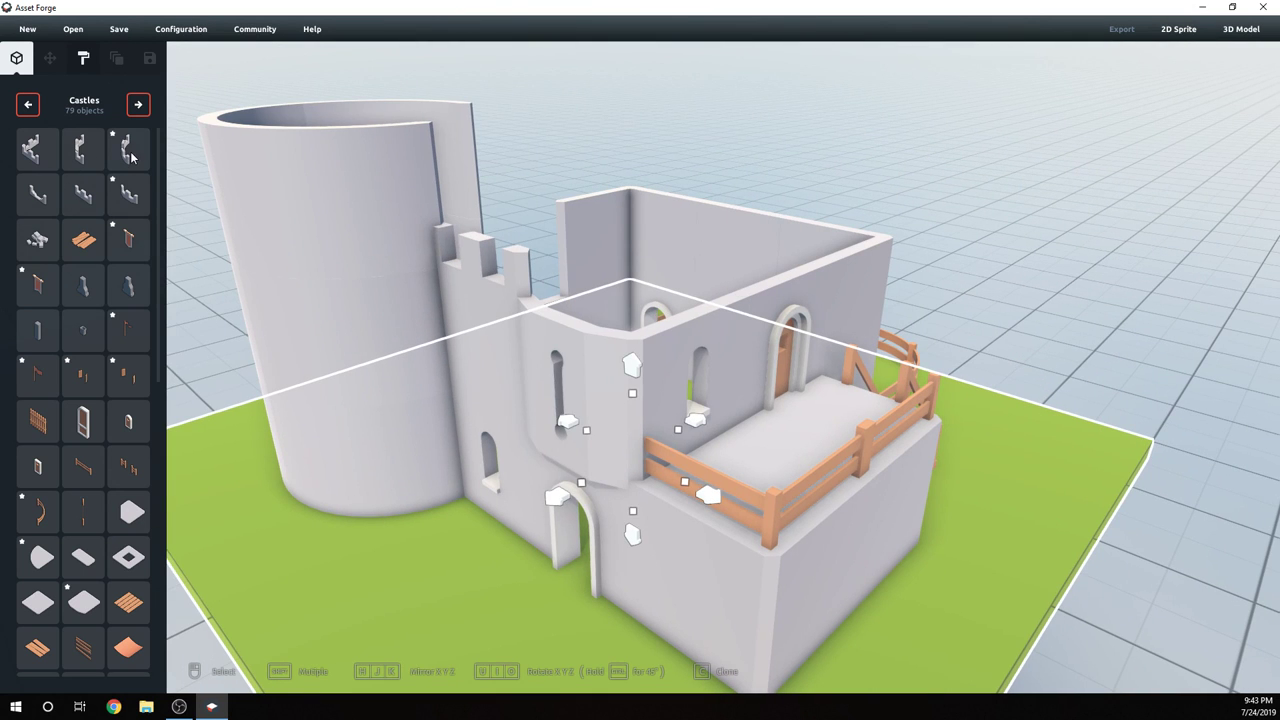
{"action": "left_click", "coordinate": [122, 193]}
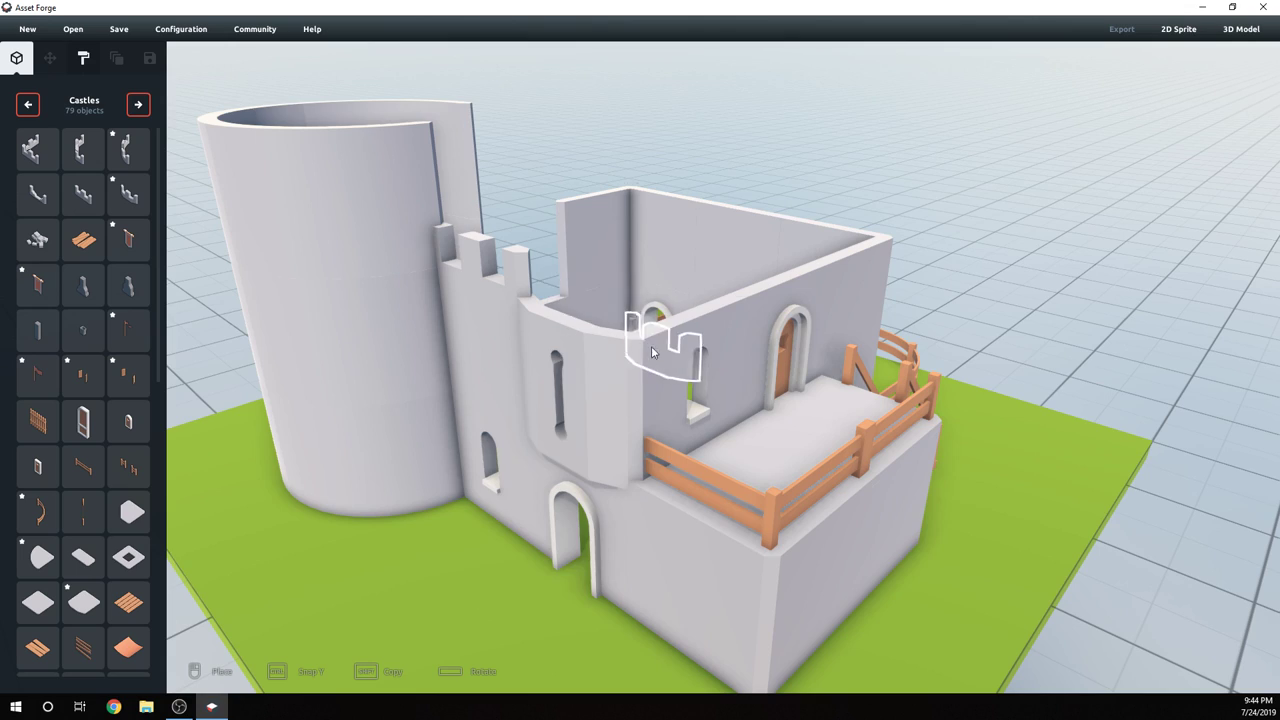
{"action": "middle_click_drag", "start_coordinate": [652, 352], "coordinate": [675, 490]}
{"action": "scroll", "coordinate": [675, 490], "scroll_direction": "up", "scroll_amount": 3}
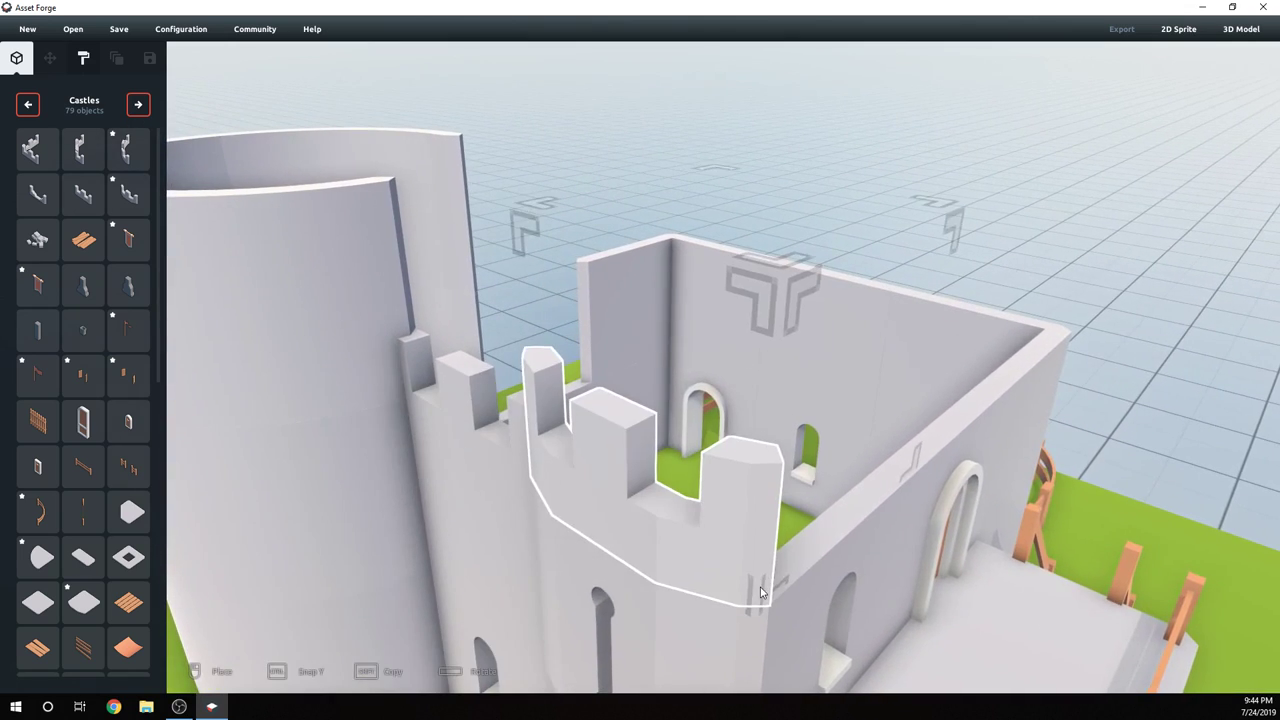
{"action": "left_click", "coordinate": [760, 592]}
{"action": "right_click_drag", "start_coordinate": [760, 592], "coordinate": [791, 460]}
{"action": "left_click", "coordinate": [746, 320]}
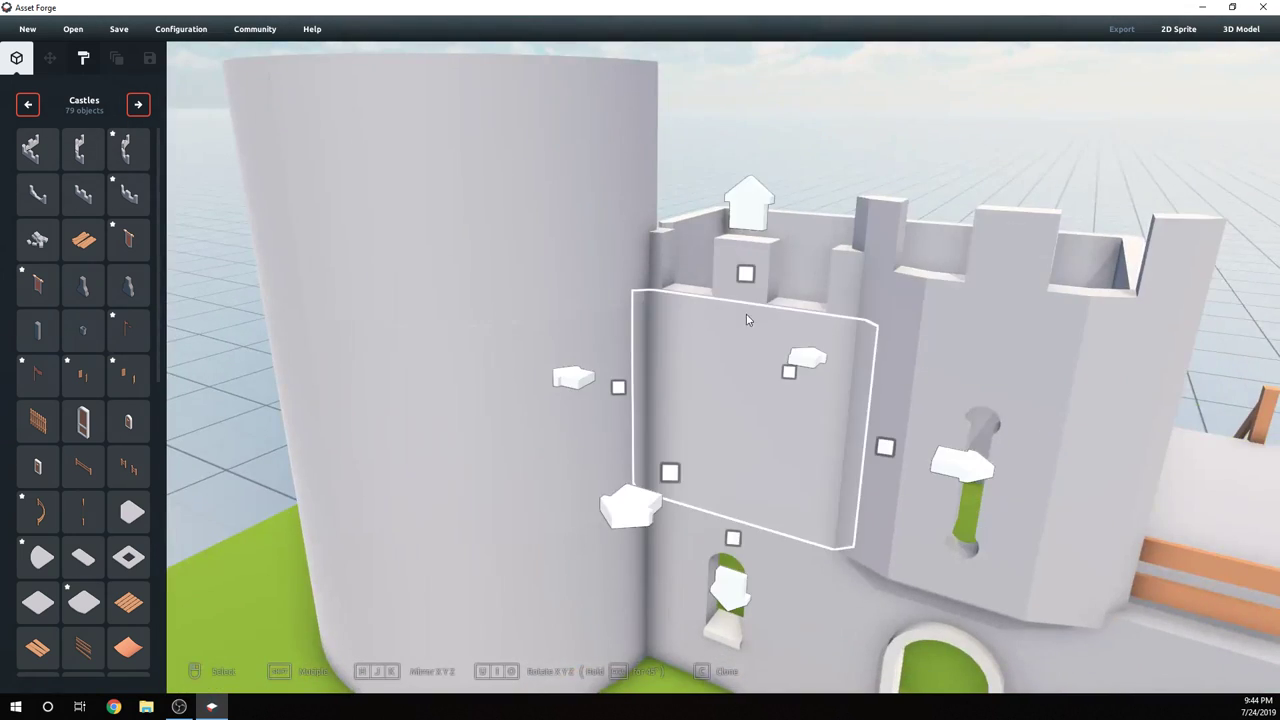
{"action": "mouse_move", "coordinate": [742, 219]}
{"action": "left_mouse_down"}
{"action": "mouse_move", "coordinate": [759, 163]}
{"action": "mouse_move", "coordinate": [757, 210]}
{"action": "left_mouse_up"}
{"action": "left_click", "coordinate": [760, 86]}
{"action": "left_click", "coordinate": [774, 268]}
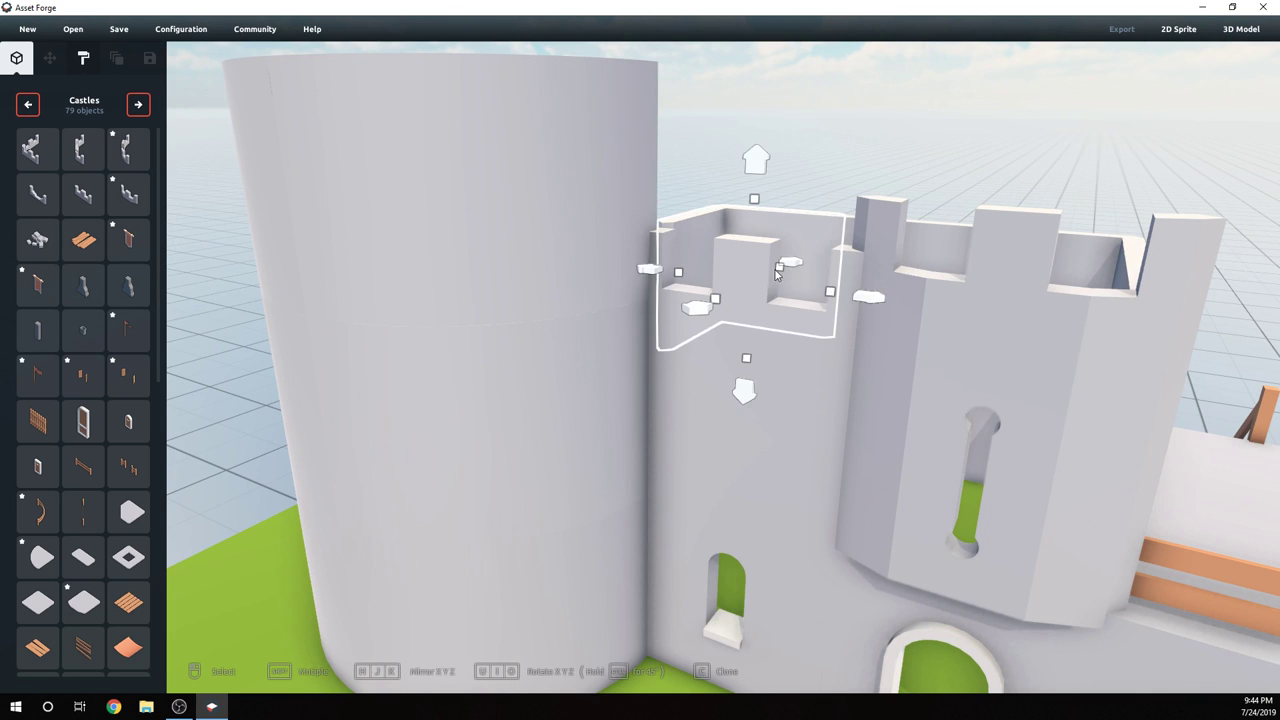
{"action": "left_click", "coordinate": [755, 267]}
- Add a straight battlement on top of the wall above the window overlooking the slab terrace
{"action": "right_click_drag", "start_coordinate": [755, 267], "coordinate": [1083, 462]}
{"action": "left_click", "coordinate": [1063, 533]}
{"action": "scroll", "coordinate": [1063, 533], "scroll_direction": "down", "scroll_amount": 5}
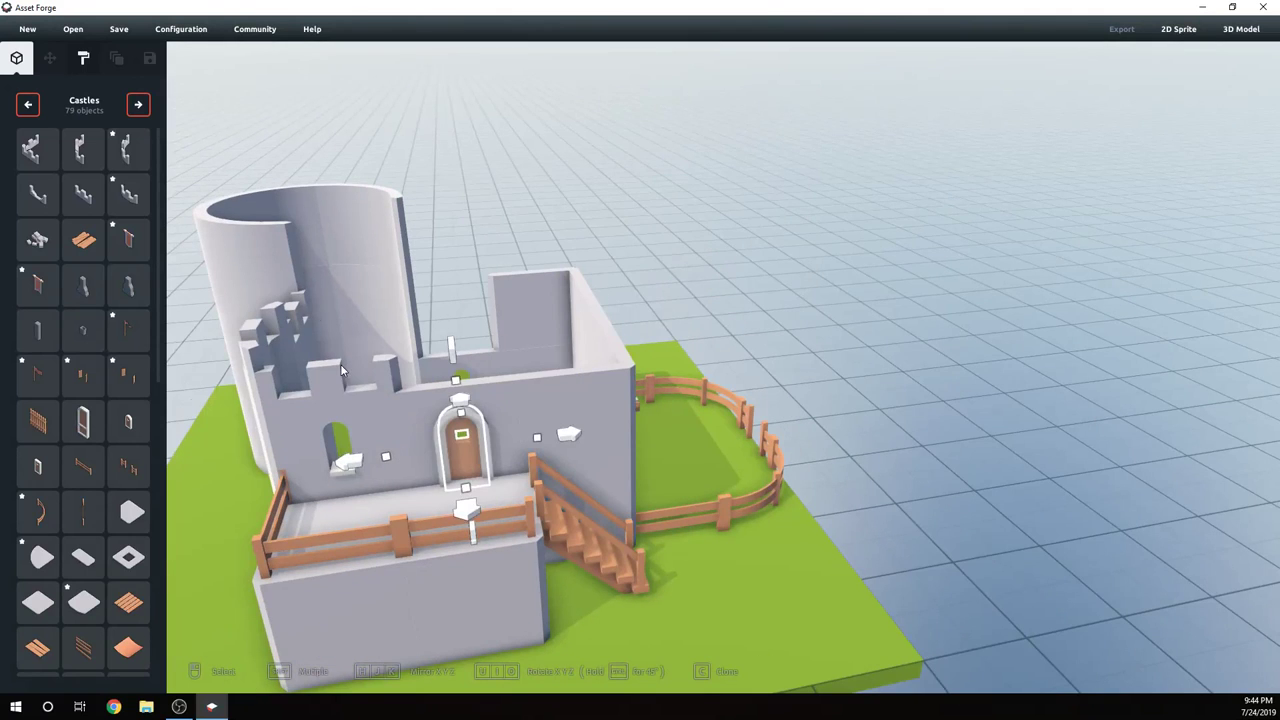
{"action": "left_click", "coordinate": [341, 370]}
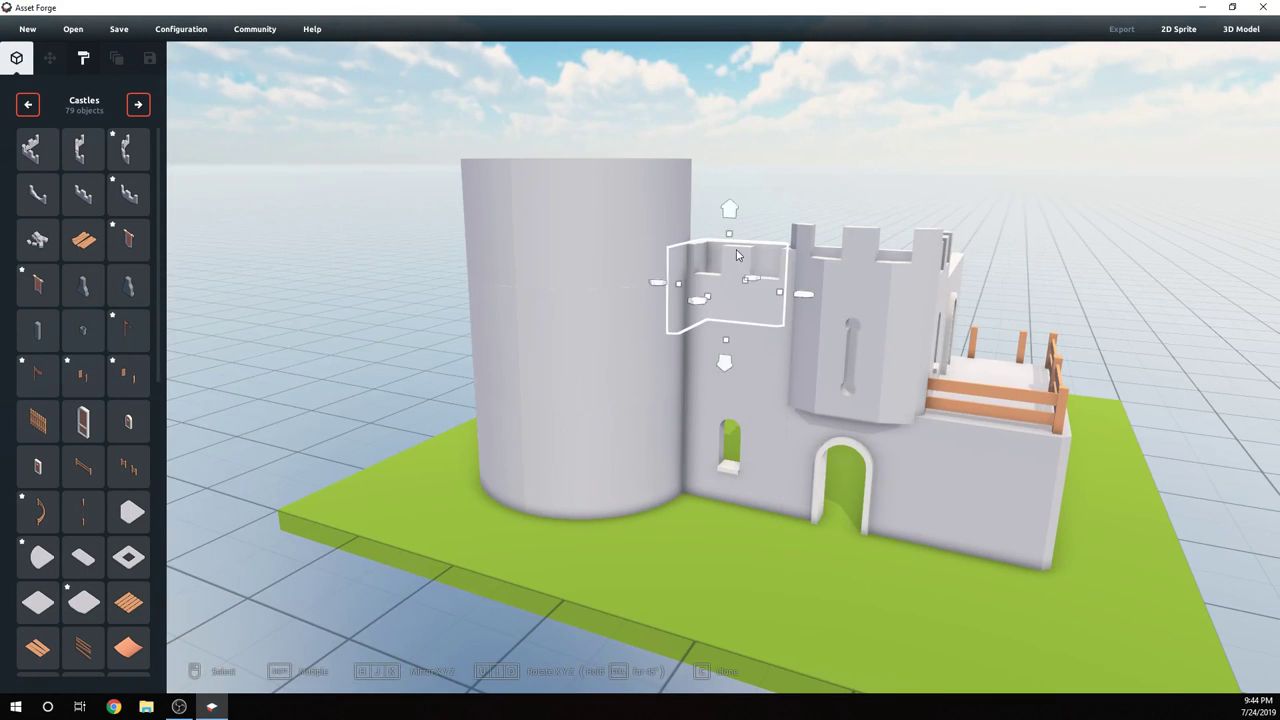
- Raise the straight battlements beside the round tower and above the terrace window so they sit on top of their walls
{"action": "left_click_drag", "start_coordinate": [728, 214], "coordinate": [731, 201]}
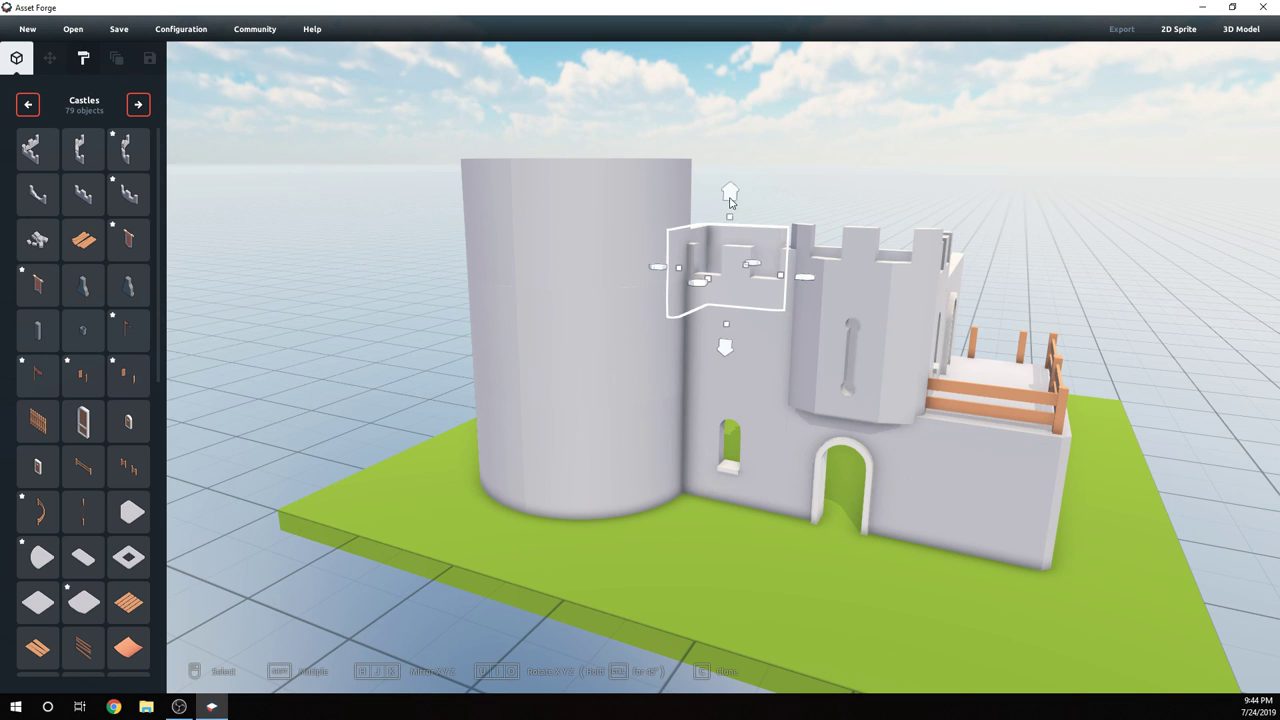
{"action": "left_click_drag", "start_coordinate": [742, 163], "coordinate": [742, 139]}
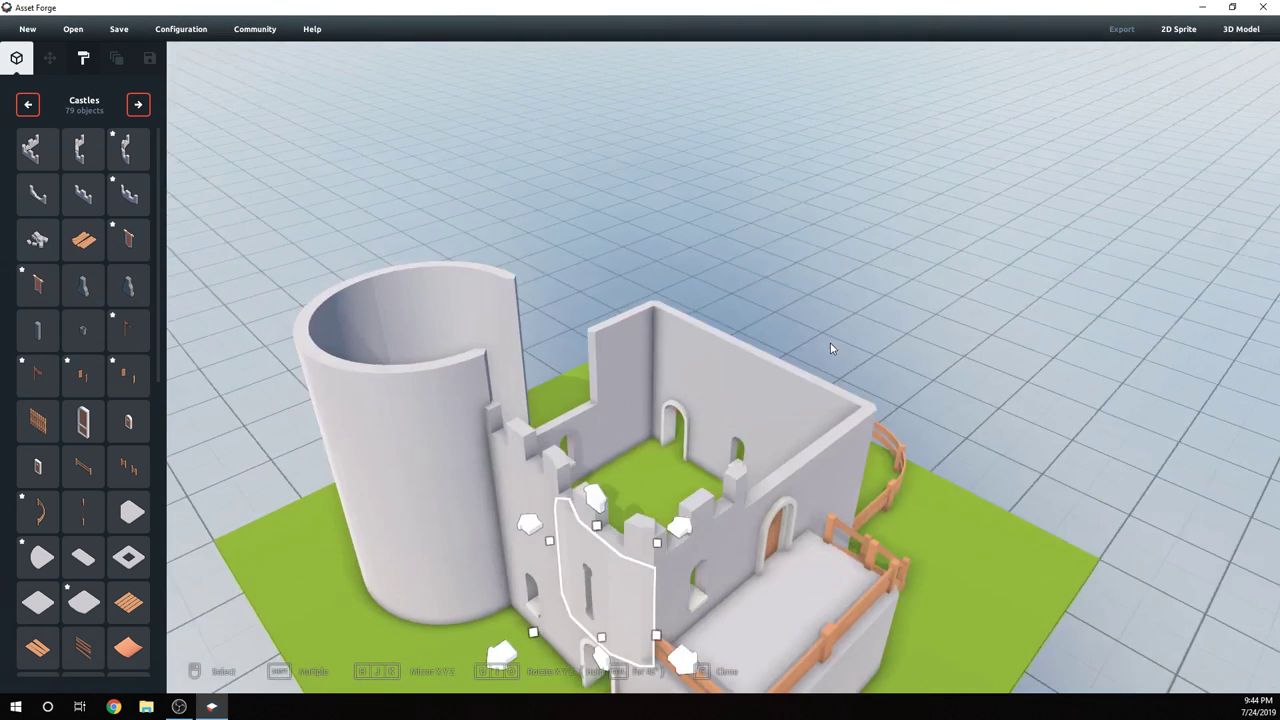
{"action": "right_click_drag", "start_coordinate": [830, 348], "coordinate": [756, 340]}
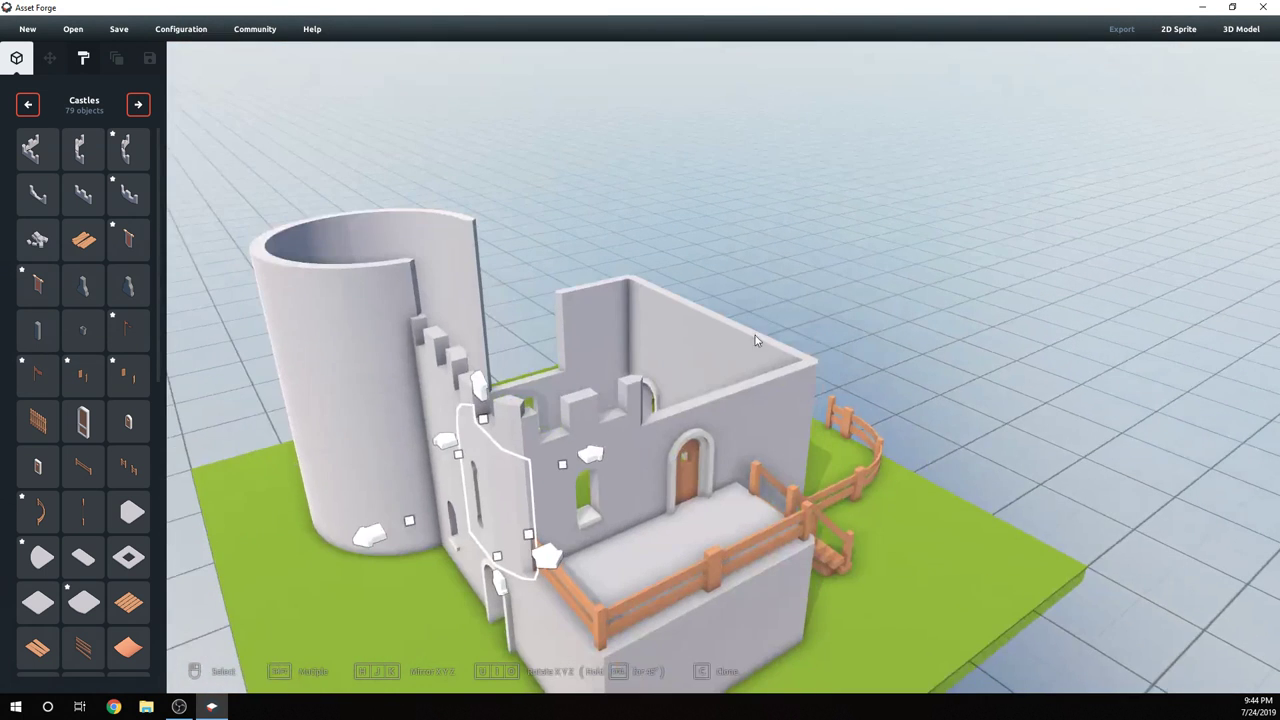
{"action": "left_click", "coordinate": [579, 413]}
{"action": "left_click_drag", "start_coordinate": [573, 308], "coordinate": [573, 294]}
{"action": "left_click", "coordinate": [726, 329]}
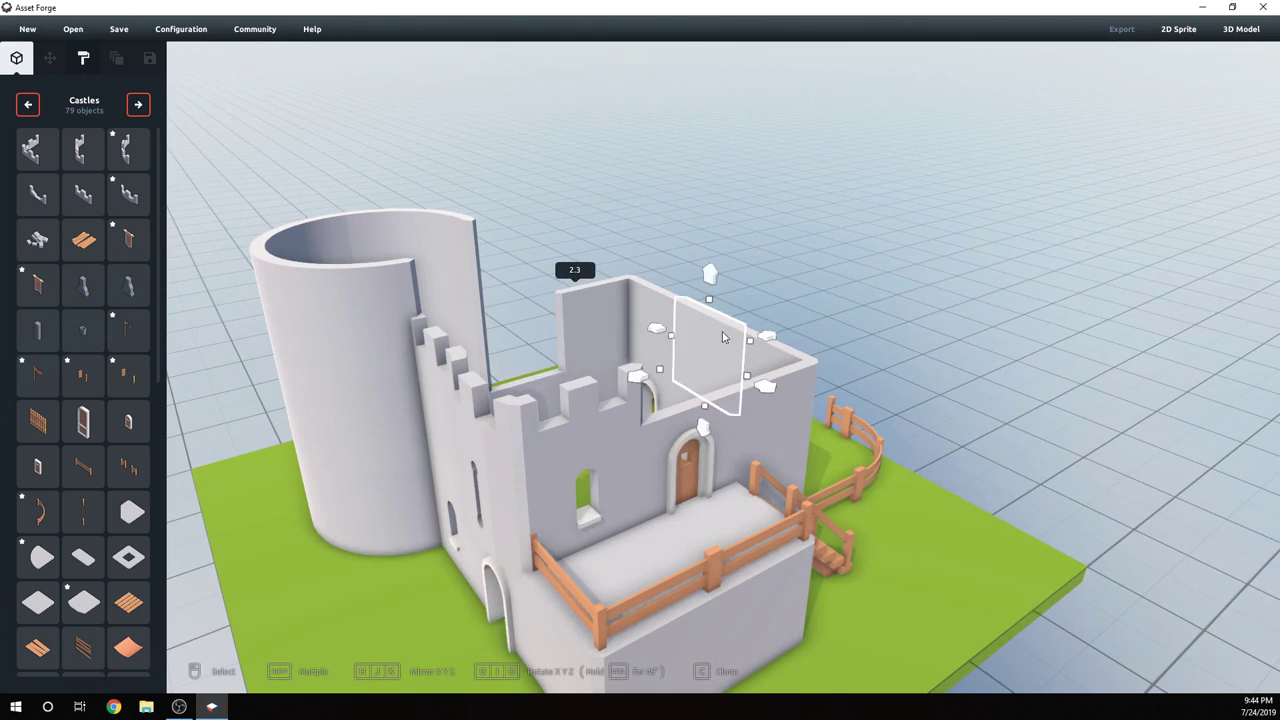
- Add a straight battlement above the terrace door, raise it to the wall top and line it up with the neighbouring battlement
{"action": "right_click_drag", "start_coordinate": [726, 329], "coordinate": [759, 335]}
{"action": "right_click_drag", "start_coordinate": [652, 450], "coordinate": [1000, 447]}
{"action": "right_click_drag", "start_coordinate": [806, 316], "coordinate": [851, 456]}
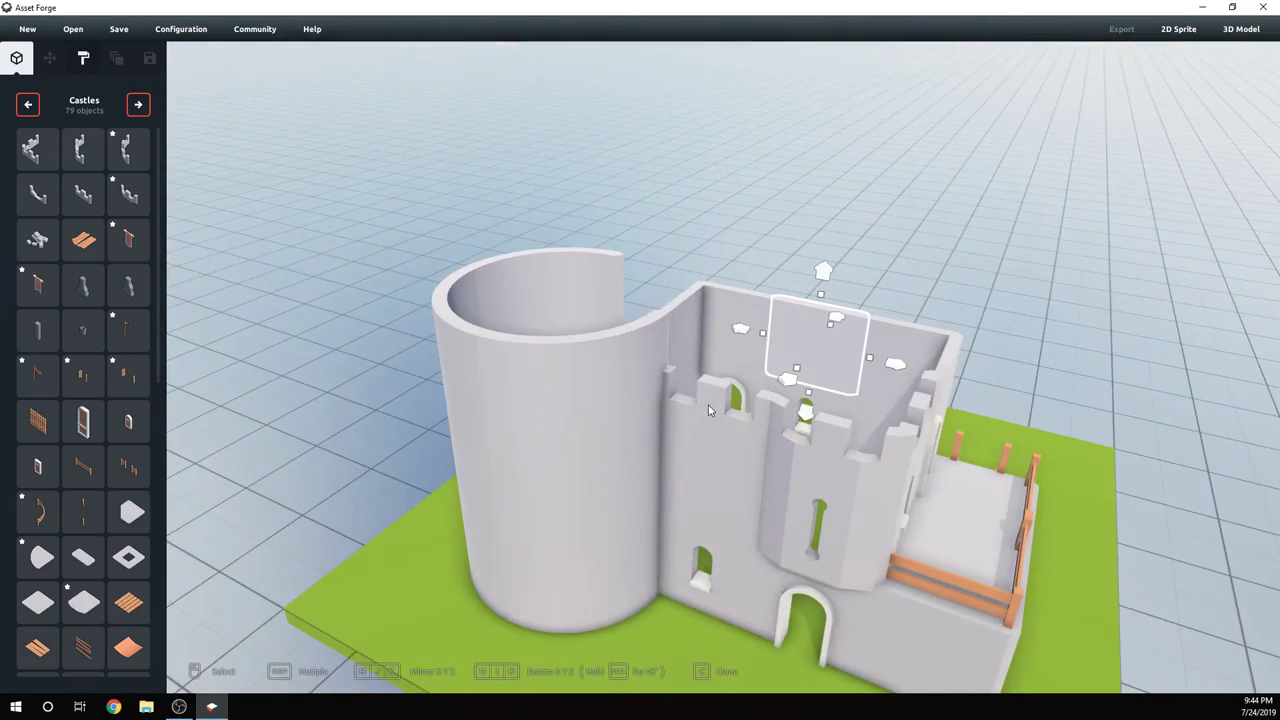
{"action": "right_click_drag", "start_coordinate": [1035, 530], "coordinate": [393, 371]}
{"action": "left_click", "coordinate": [80, 198]}
{"action": "right_click_drag", "start_coordinate": [610, 545], "coordinate": [490, 480]}
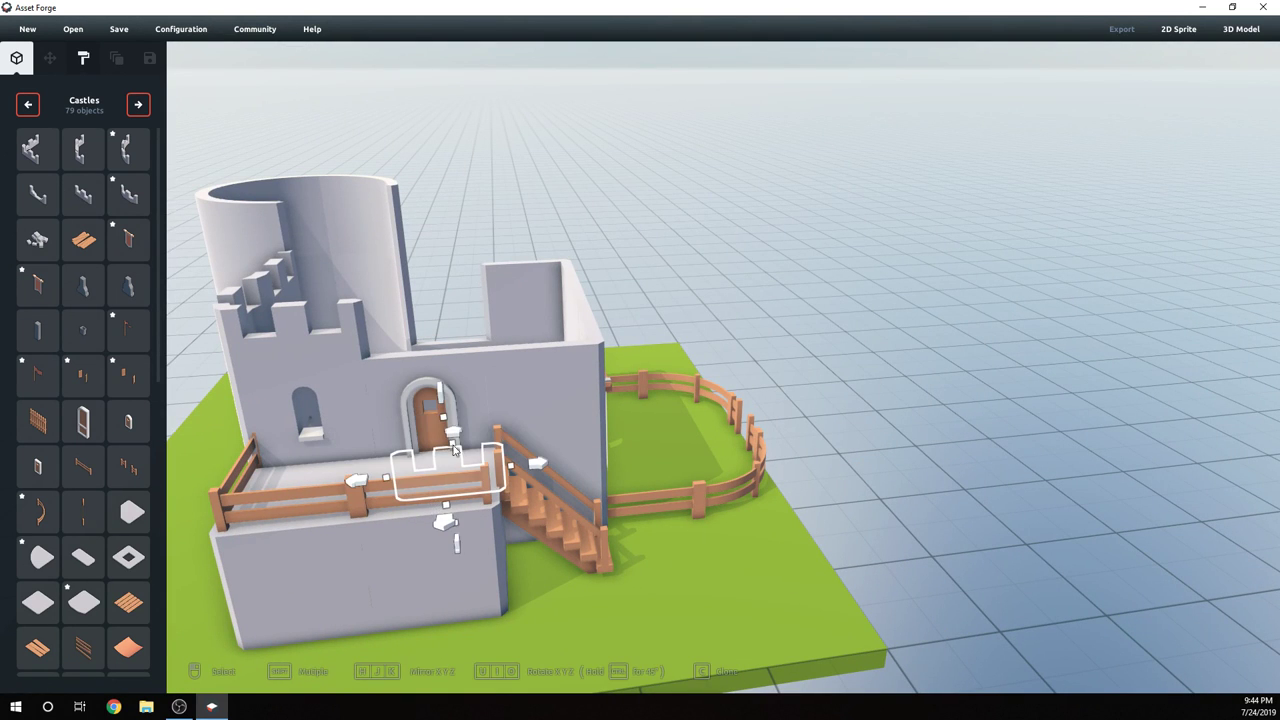
{"action": "left_click_drag", "start_coordinate": [440, 398], "coordinate": [427, 217]}
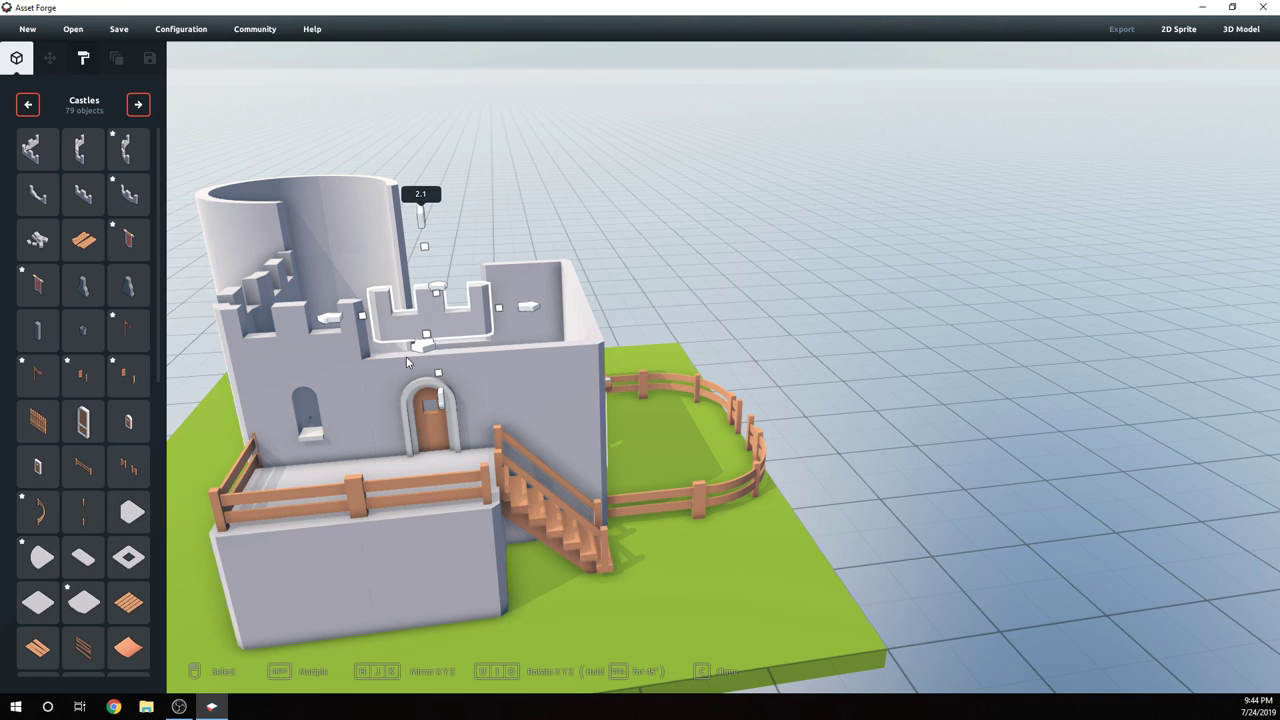
{"action": "left_click_drag", "start_coordinate": [410, 447], "coordinate": [385, 628]}
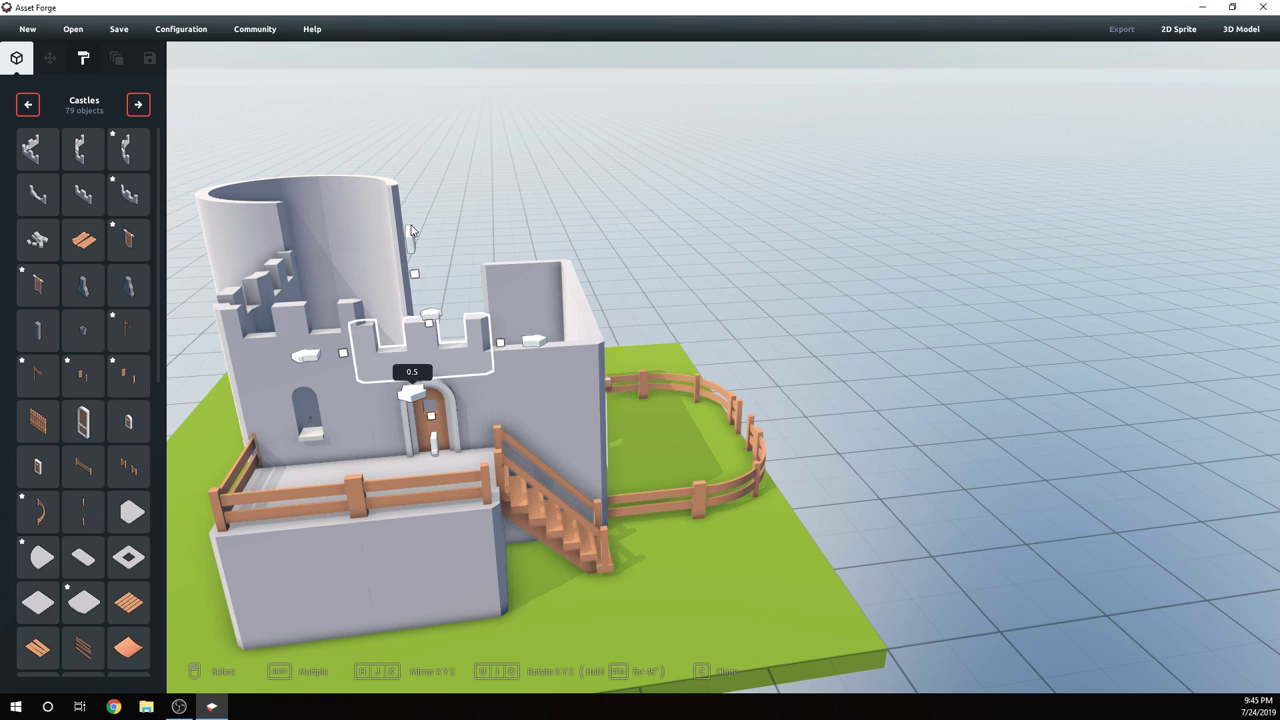
{"action": "left_click_drag", "start_coordinate": [411, 243], "coordinate": [409, 219]}
{"action": "left_click", "coordinate": [527, 303]}
{"action": "right_click_drag", "start_coordinate": [527, 303], "coordinate": [586, 307]}
- Place a stone slab as roof floor inside the battlemented corner with the narrow slit
{"action": "scroll", "coordinate": [100, 400], "scroll_direction": "down", "scroll_amount": 5}
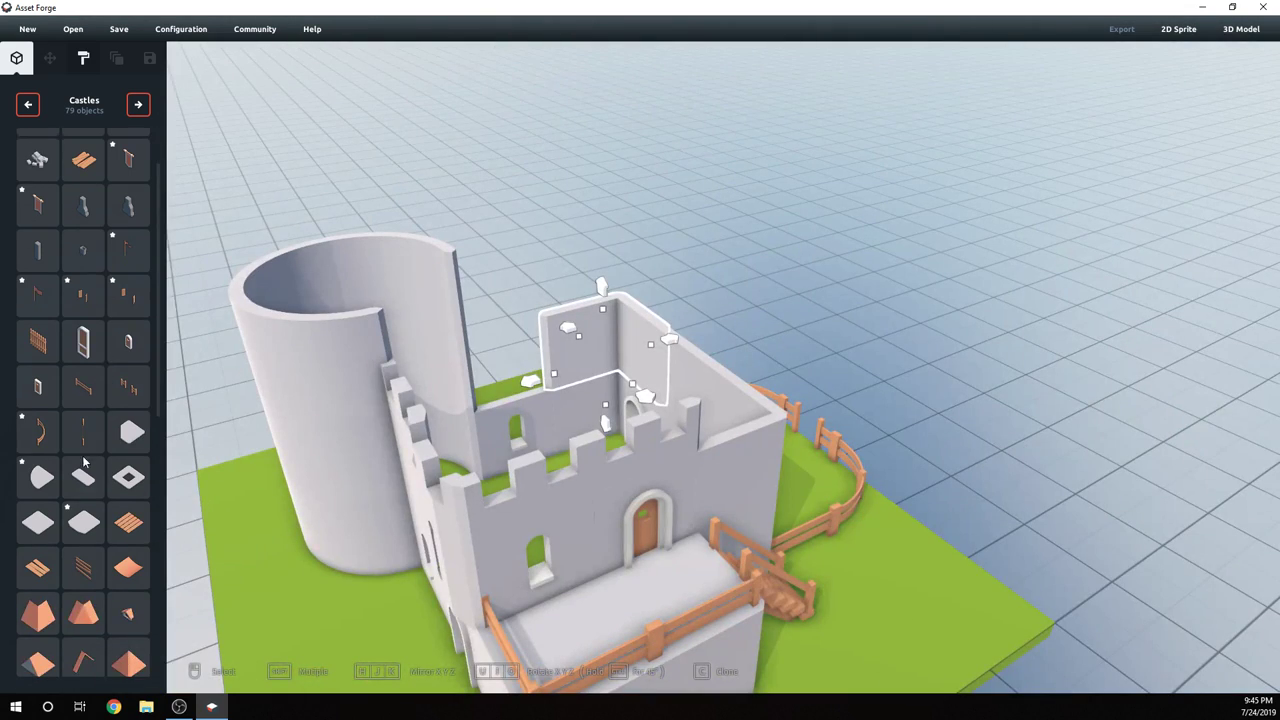
{"action": "right_click_drag", "start_coordinate": [179, 469], "coordinate": [289, 557]}
{"action": "left_click", "coordinate": [38, 407]}
{"action": "middle_click_drag", "start_coordinate": [572, 316], "coordinate": [717, 538]}
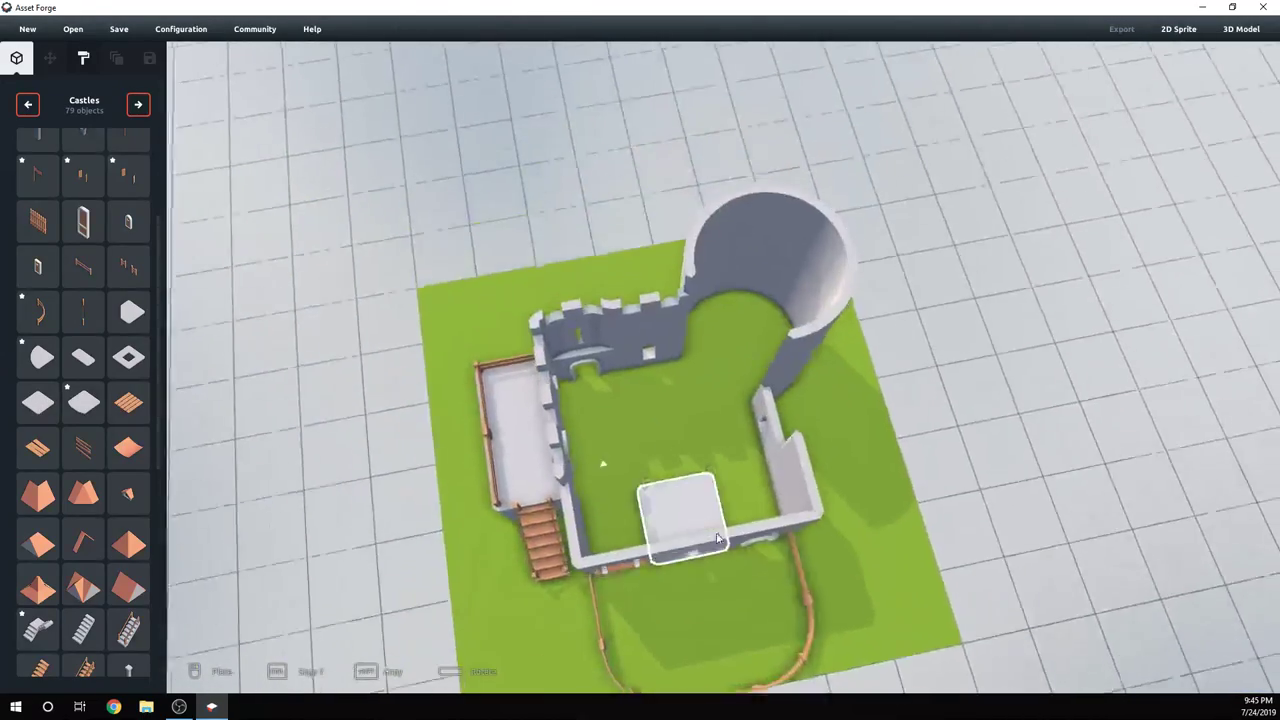
{"action": "right_click_drag", "start_coordinate": [718, 540], "coordinate": [574, 313]}
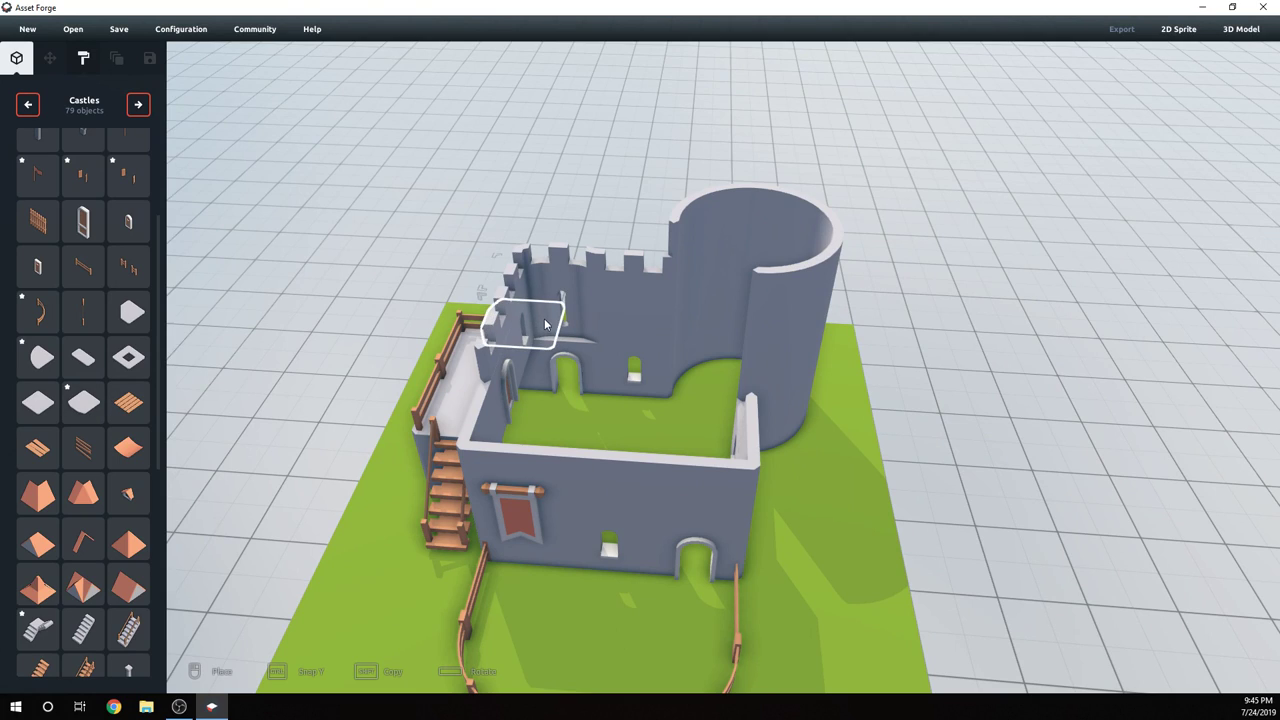
{"action": "right_click_drag", "start_coordinate": [578, 284], "coordinate": [351, 321]}
{"action": "right_click_drag", "start_coordinate": [818, 304], "coordinate": [228, 380]}
- Place a square stone slab on the wall tops at the corner above the banner
{"action": "left_click", "coordinate": [42, 411]}
{"action": "right_click_drag", "start_coordinate": [540, 420], "coordinate": [290, 428]}
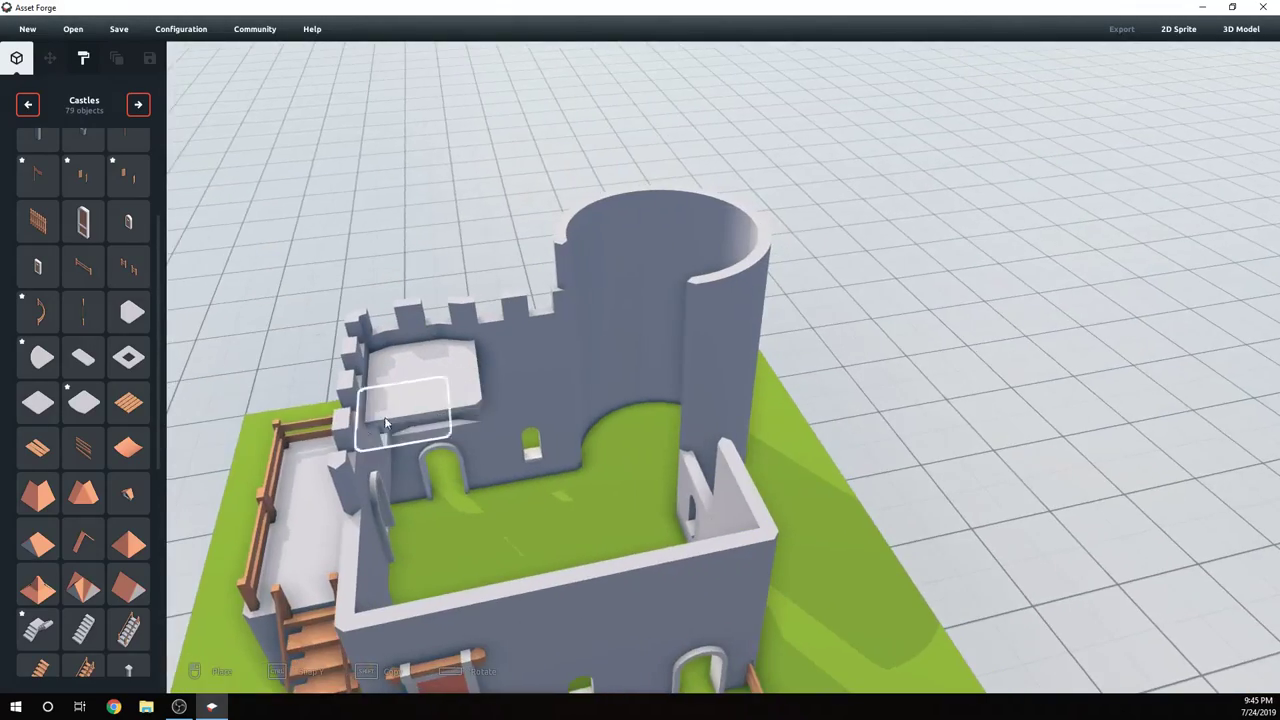
{"action": "right_click_drag", "start_coordinate": [525, 440], "coordinate": [345, 430]}
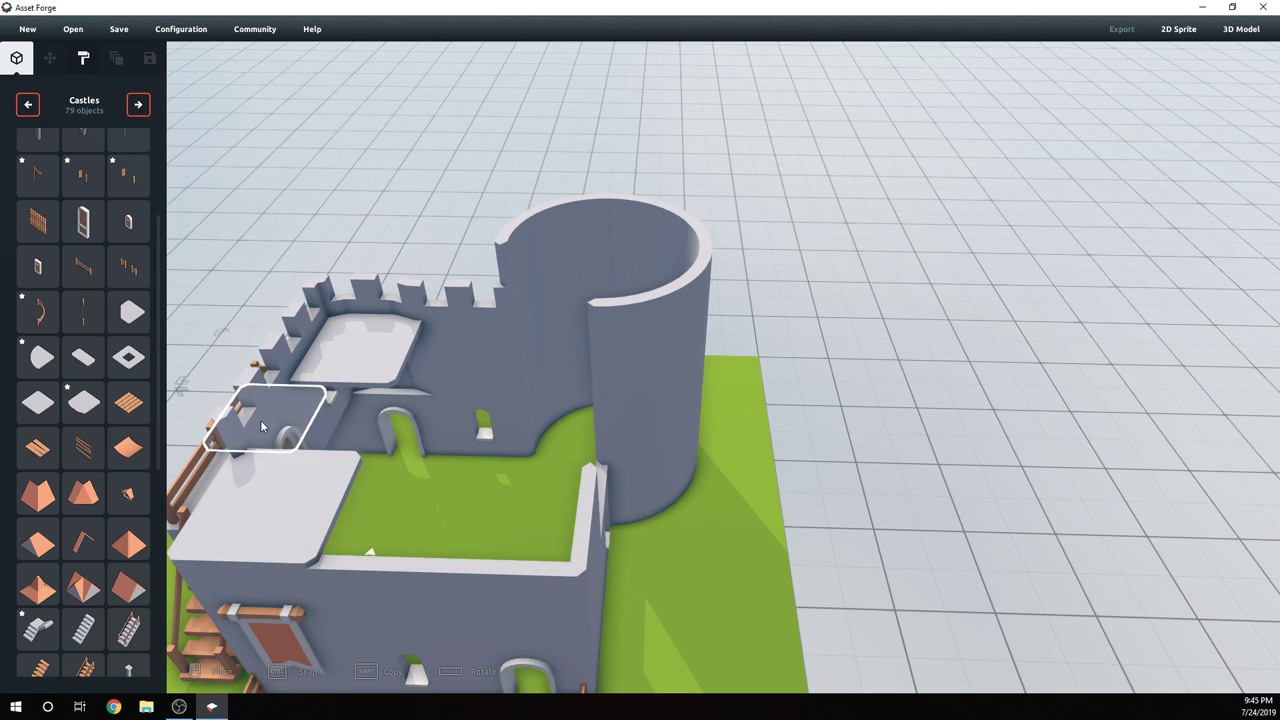
- Fill the gap between the two roof slabs with a third square slab above the terrace door
{"action": "right_click_drag", "start_coordinate": [350, 424], "coordinate": [215, 345]}
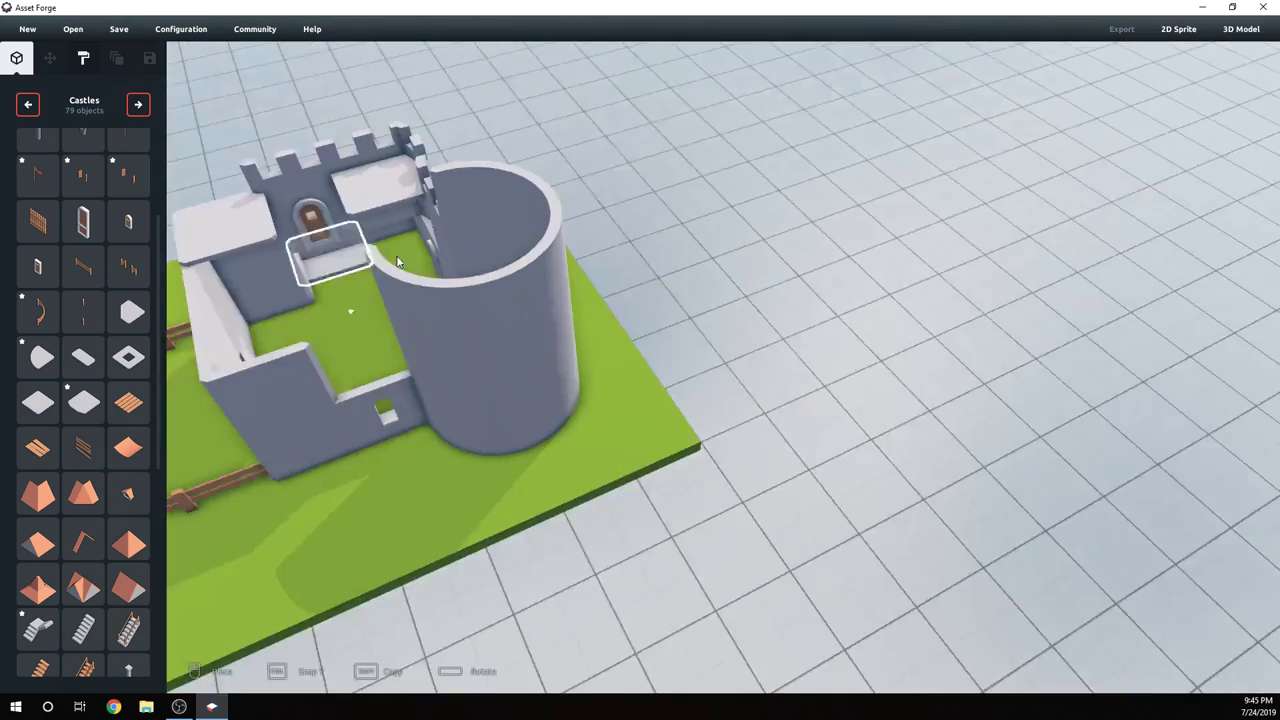
{"action": "middle_click_drag", "start_coordinate": [360, 295], "coordinate": [674, 383]}
{"action": "scroll", "coordinate": [780, 340], "scroll_direction": "up", "scroll_amount": 4}
{"action": "right_click_drag", "start_coordinate": [820, 317], "coordinate": [650, 408]}
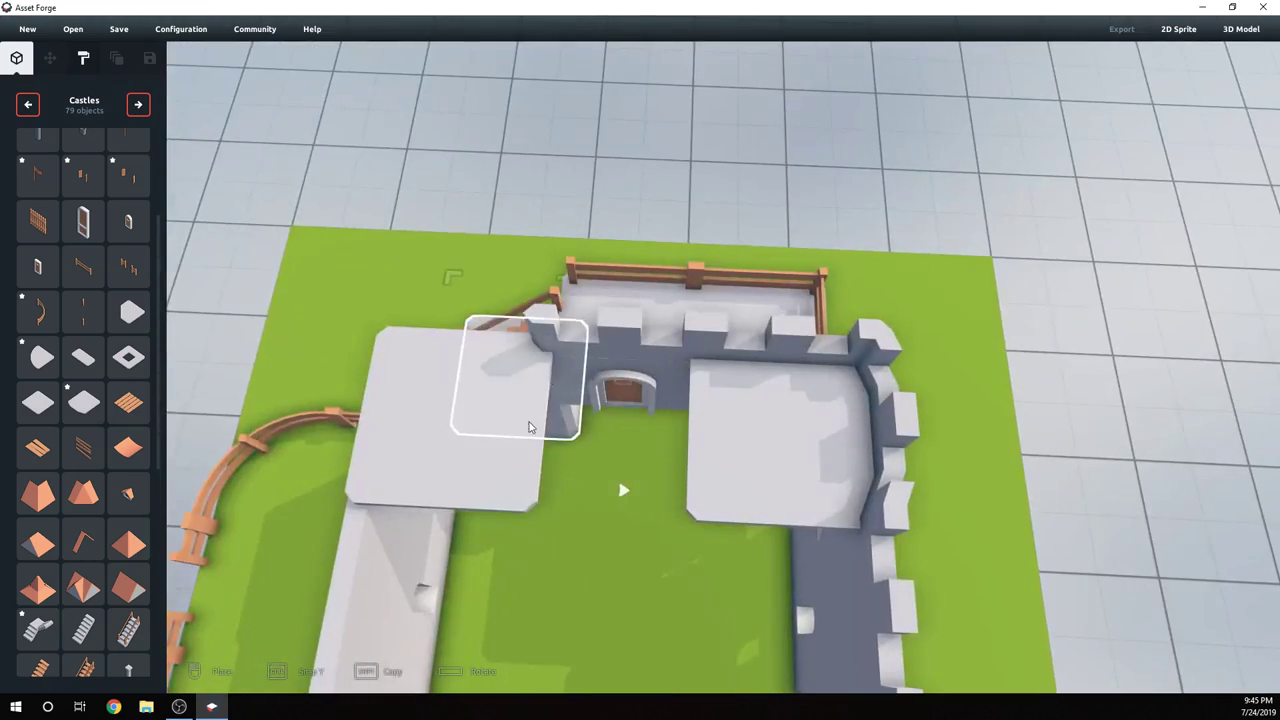
{"action": "right_click_drag", "start_coordinate": [615, 530], "coordinate": [628, 385]}
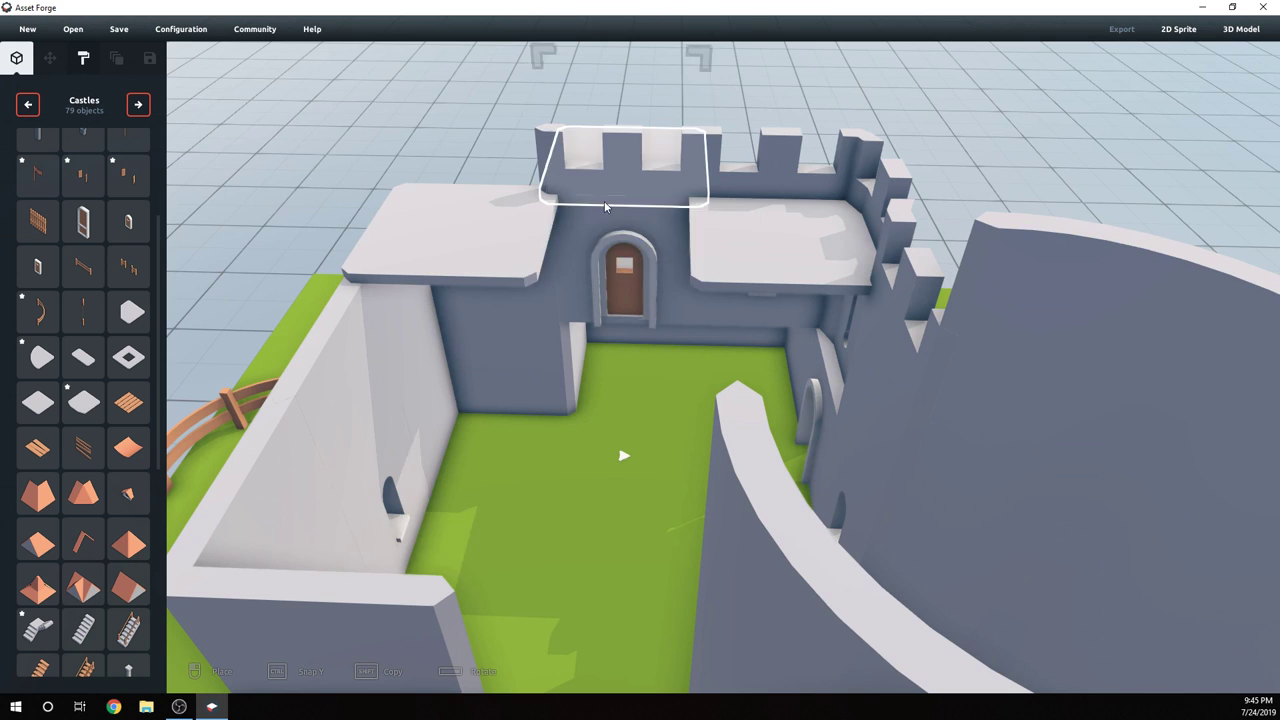
{"action": "right_click_drag", "start_coordinate": [604, 207], "coordinate": [717, 280]}
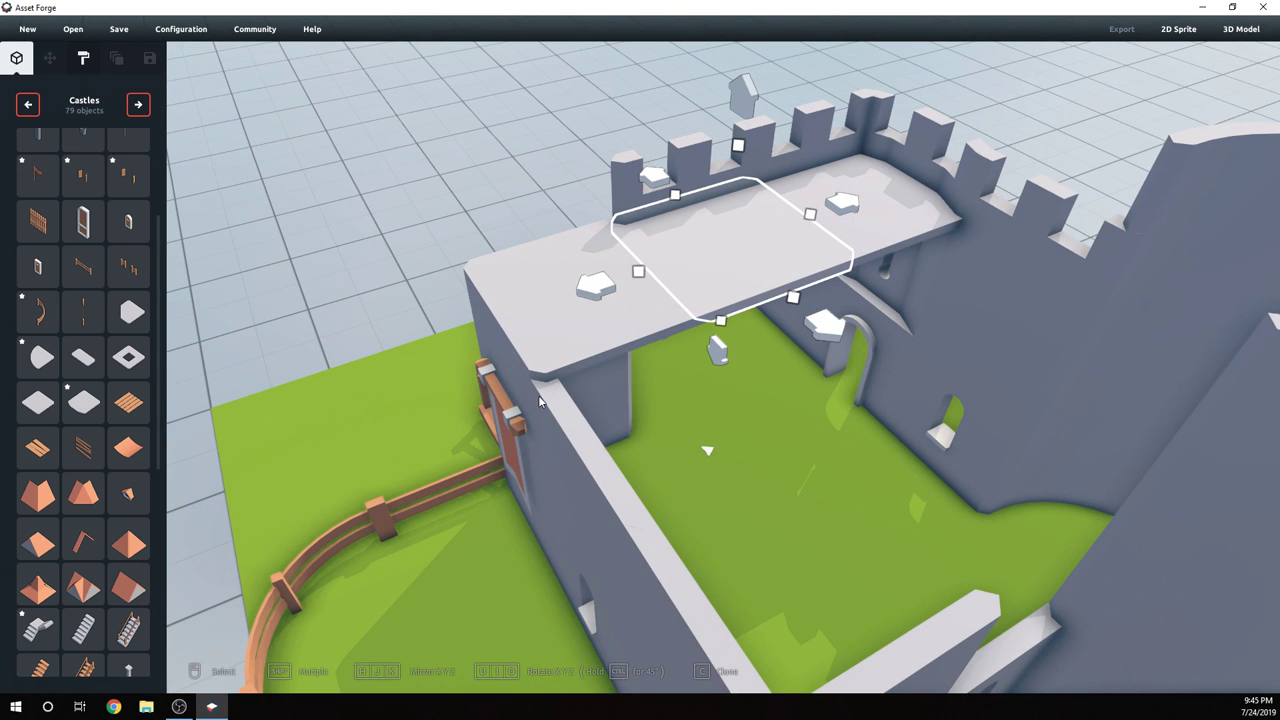
{"action": "right_click_drag", "start_coordinate": [588, 386], "coordinate": [705, 328]}
{"action": "scroll", "coordinate": [825, 399], "scroll_direction": "down", "scroll_amount": 5}
{"action": "scroll", "coordinate": [874, 354], "scroll_direction": "down", "scroll_amount": 5}
{"action": "scroll", "coordinate": [952, 354], "scroll_direction": "up", "scroll_amount": 5}
{"action": "scroll", "coordinate": [776, 602], "scroll_direction": "up", "scroll_amount": 5}
{"action": "scroll", "coordinate": [759, 520], "scroll_direction": "up", "scroll_amount": 5}
{"action": "scroll", "coordinate": [767, 377], "scroll_direction": "down", "scroll_amount": 5}
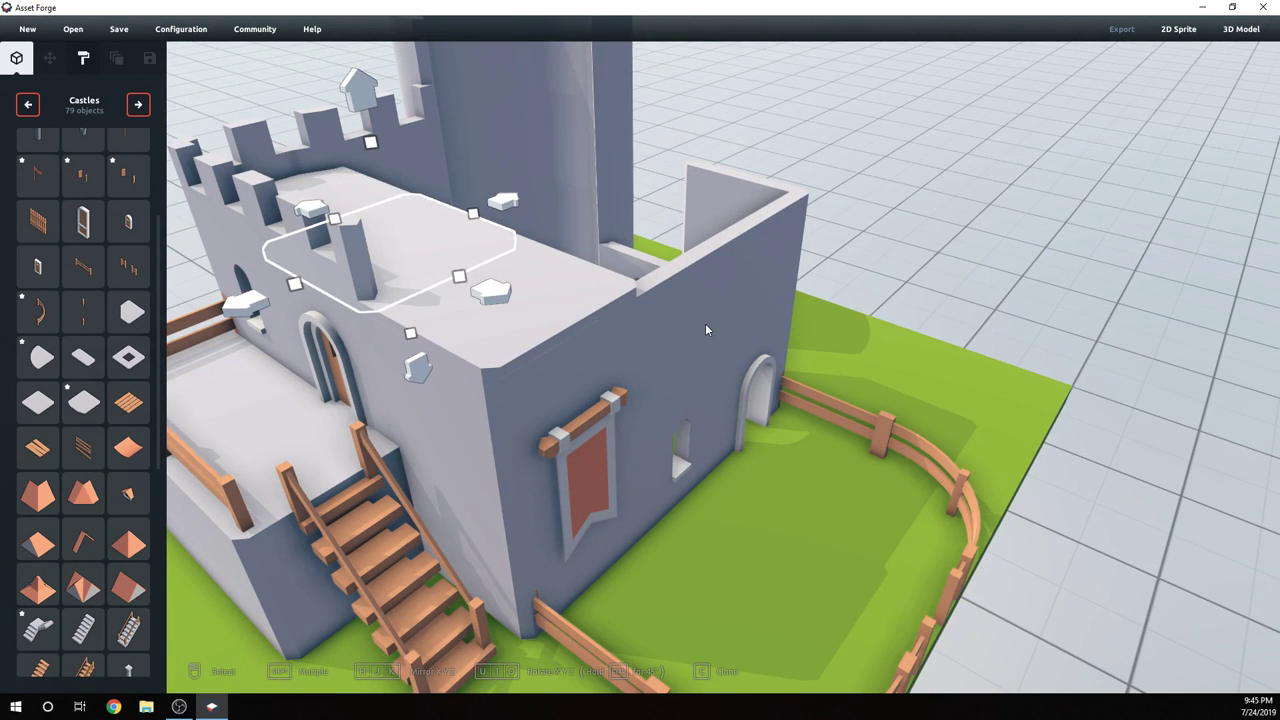
- Place a wooden plank floor inside the castle in front of the terrace door and raise it 1.0 to door level
{"action": "right_click_drag", "start_coordinate": [674, 350], "coordinate": [738, 390]}
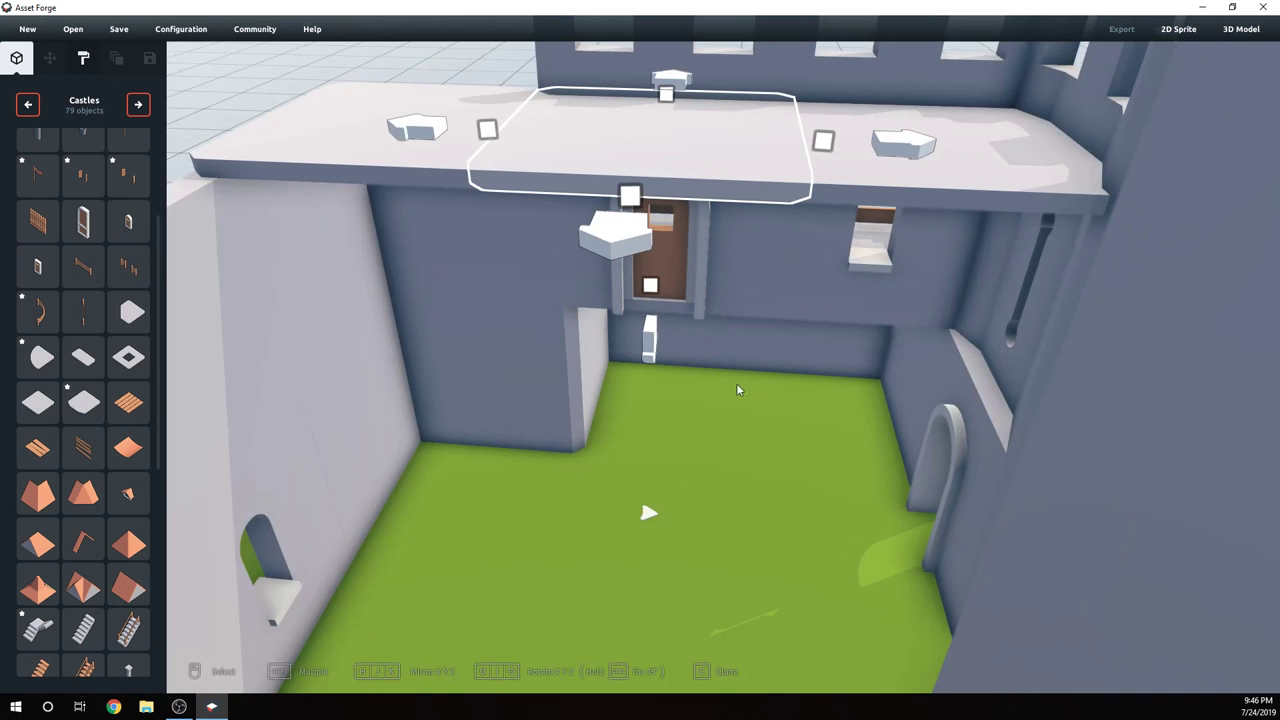
{"action": "left_click", "coordinate": [126, 447]}
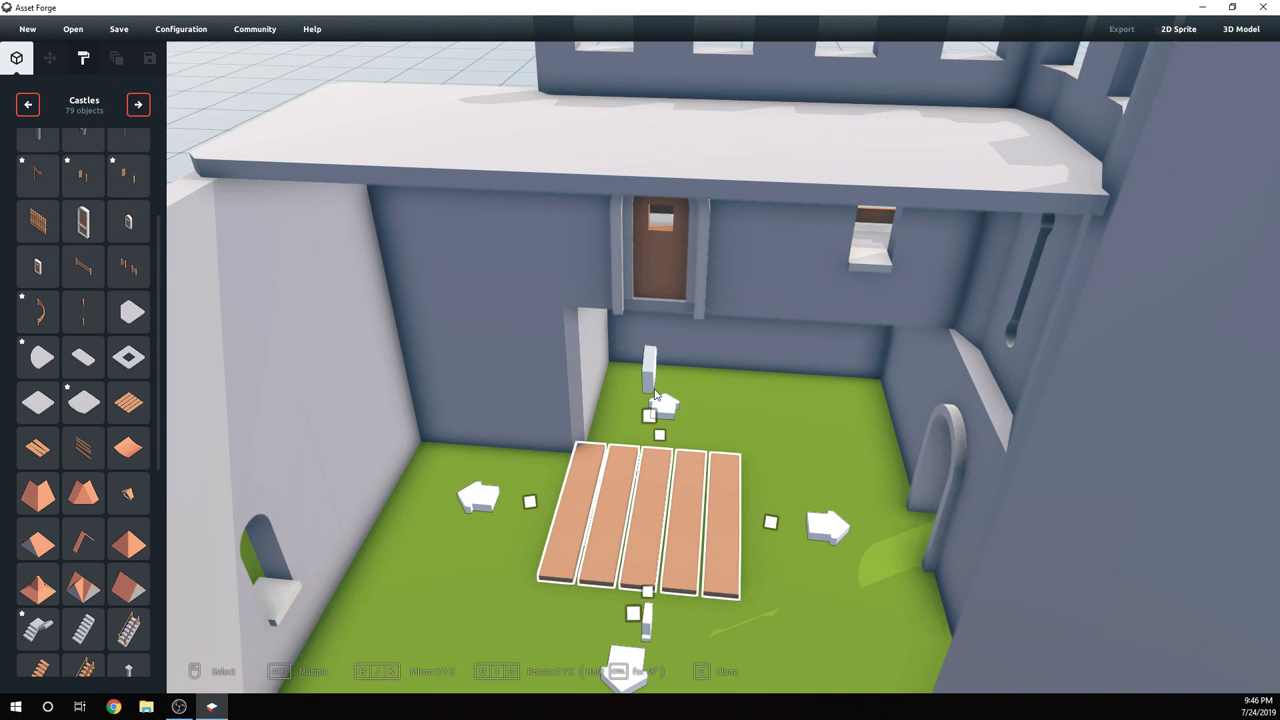
{"action": "left_click_drag", "start_coordinate": [656, 393], "coordinate": [642, 146]}
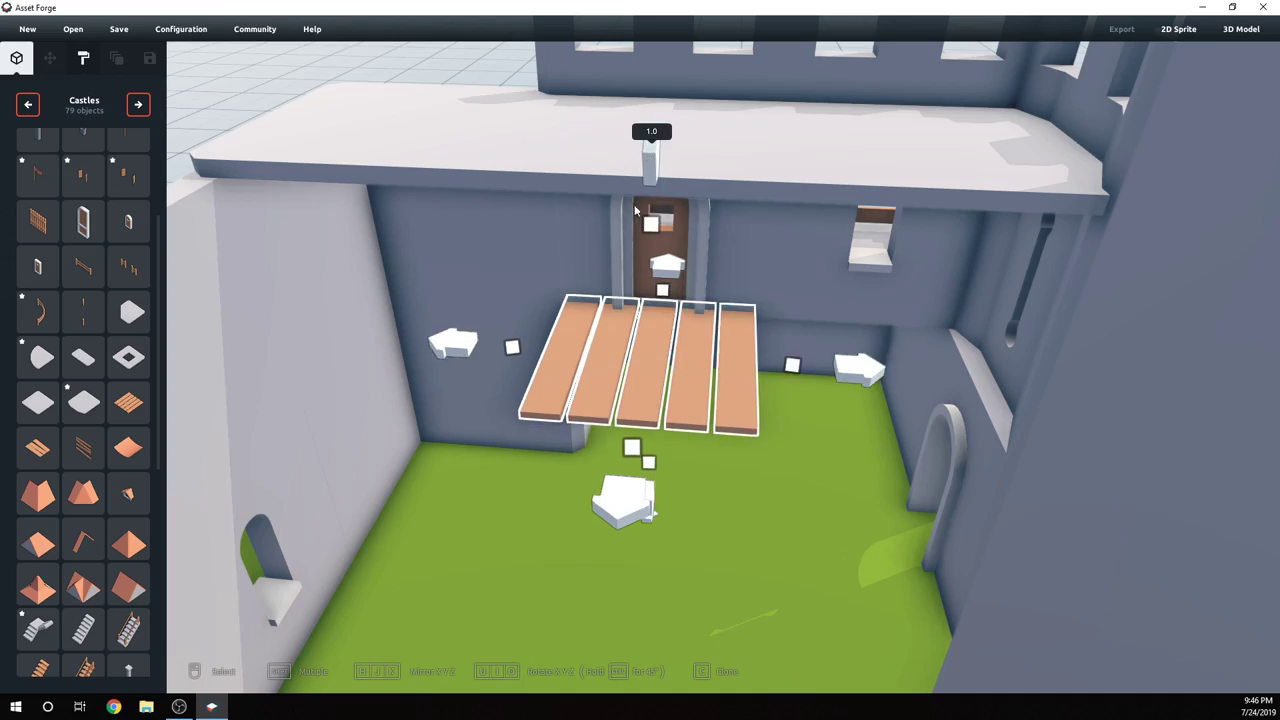
{"action": "left_click", "coordinate": [669, 505]}
{"action": "right_click_drag", "start_coordinate": [669, 505], "coordinate": [514, 403]}
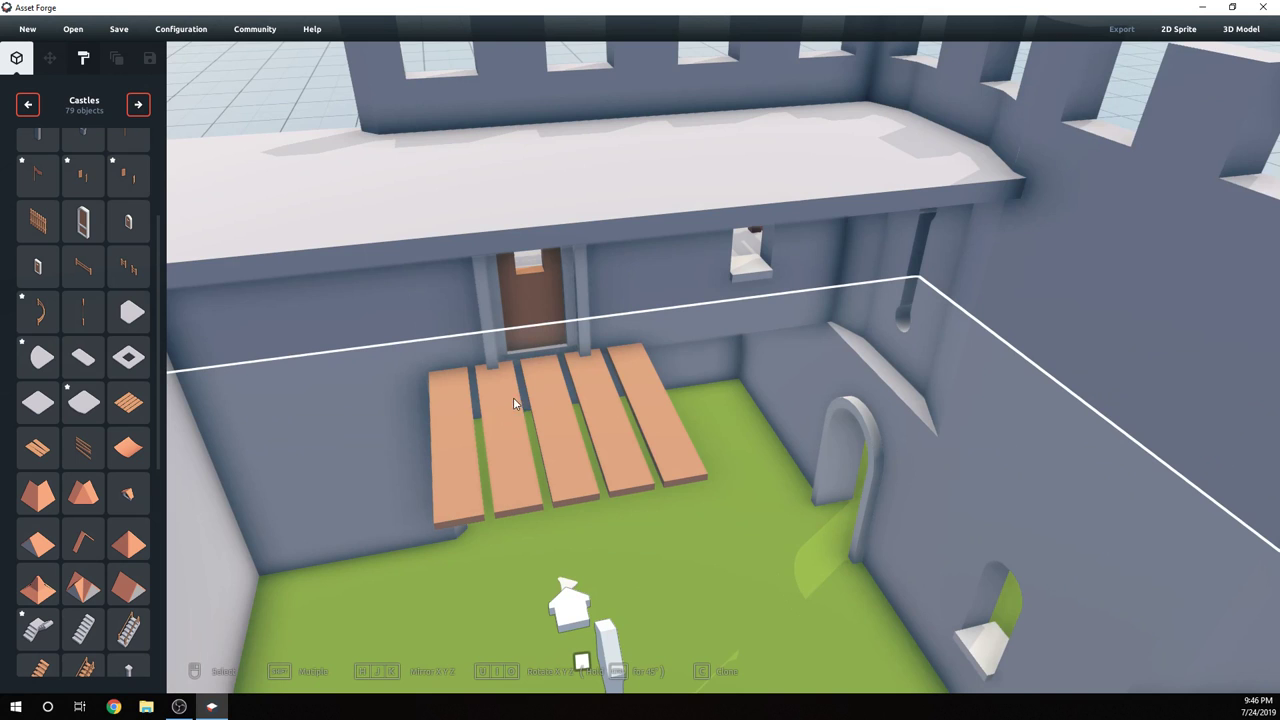
- Add a second plank floor above the front archway, raised 1.0, extending the first one to the slit corner
{"action": "scroll", "coordinate": [106, 355], "scroll_direction": "down", "scroll_amount": 2}
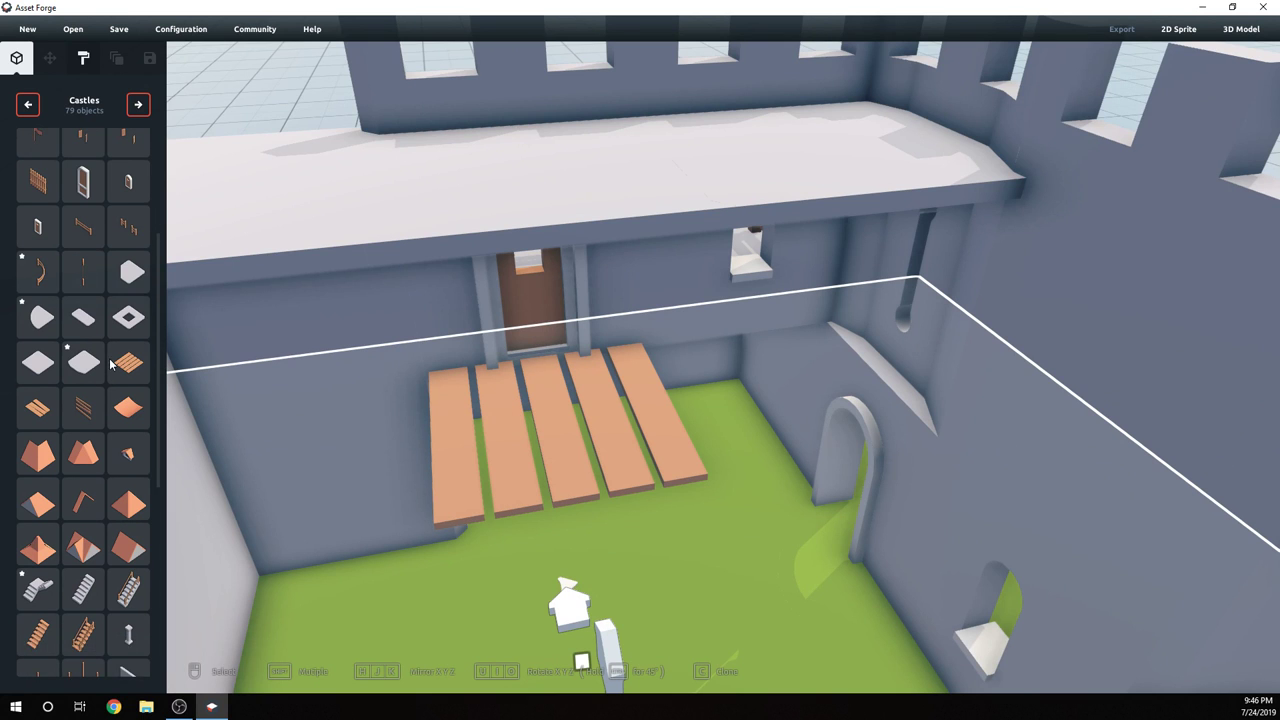
{"action": "left_click_drag", "start_coordinate": [296, 382], "coordinate": [852, 548]}
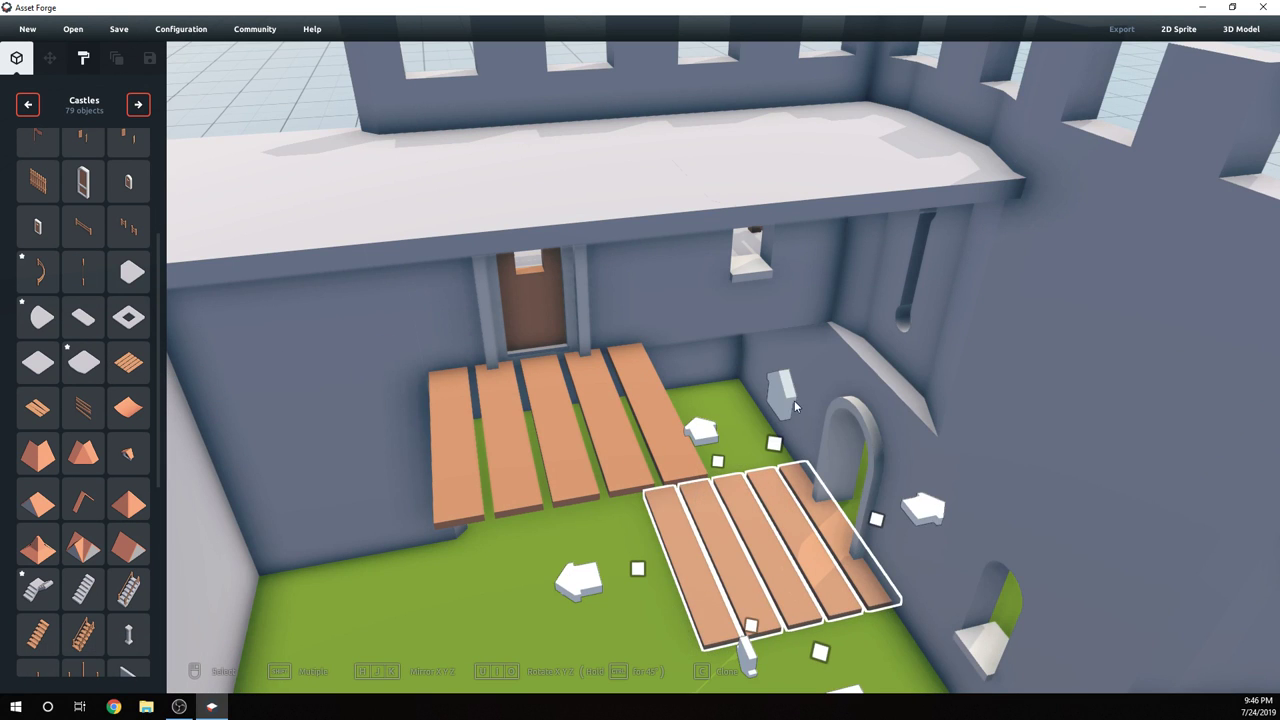
{"action": "left_click_drag", "start_coordinate": [792, 399], "coordinate": [783, 170]}
{"action": "left_click", "coordinate": [748, 594]}
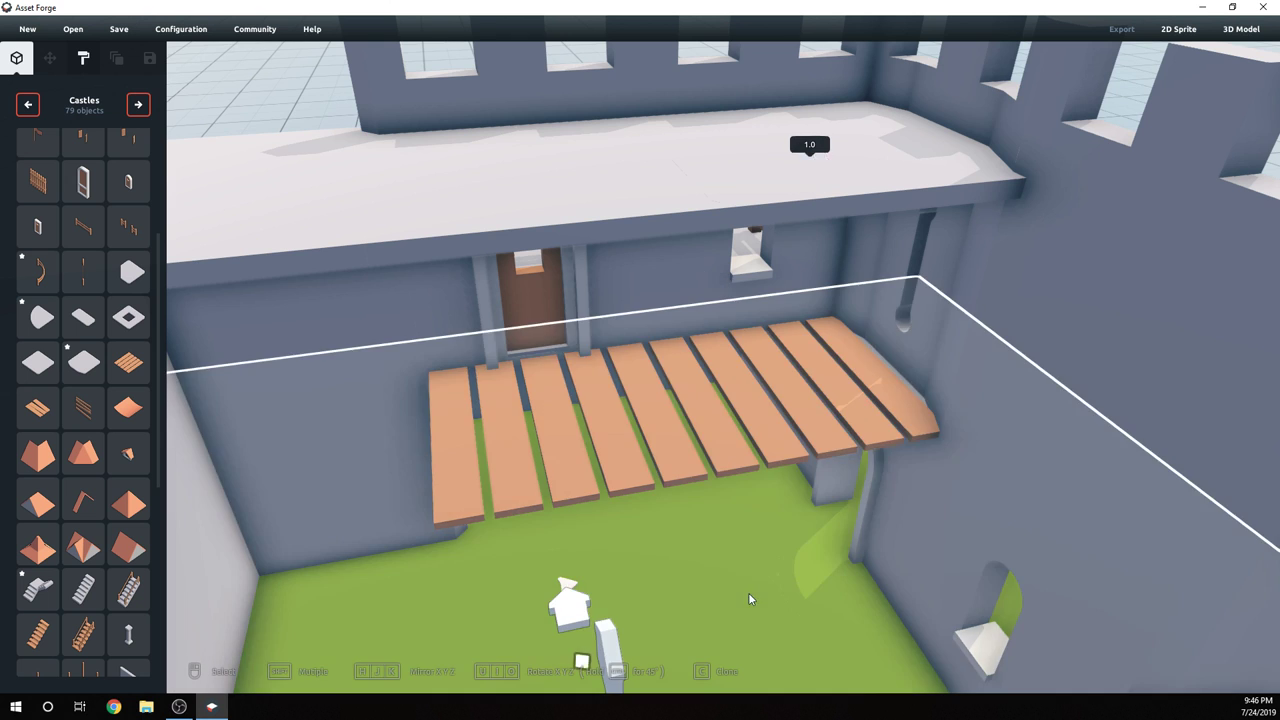
{"action": "right_click_drag", "start_coordinate": [748, 594], "coordinate": [729, 560]}
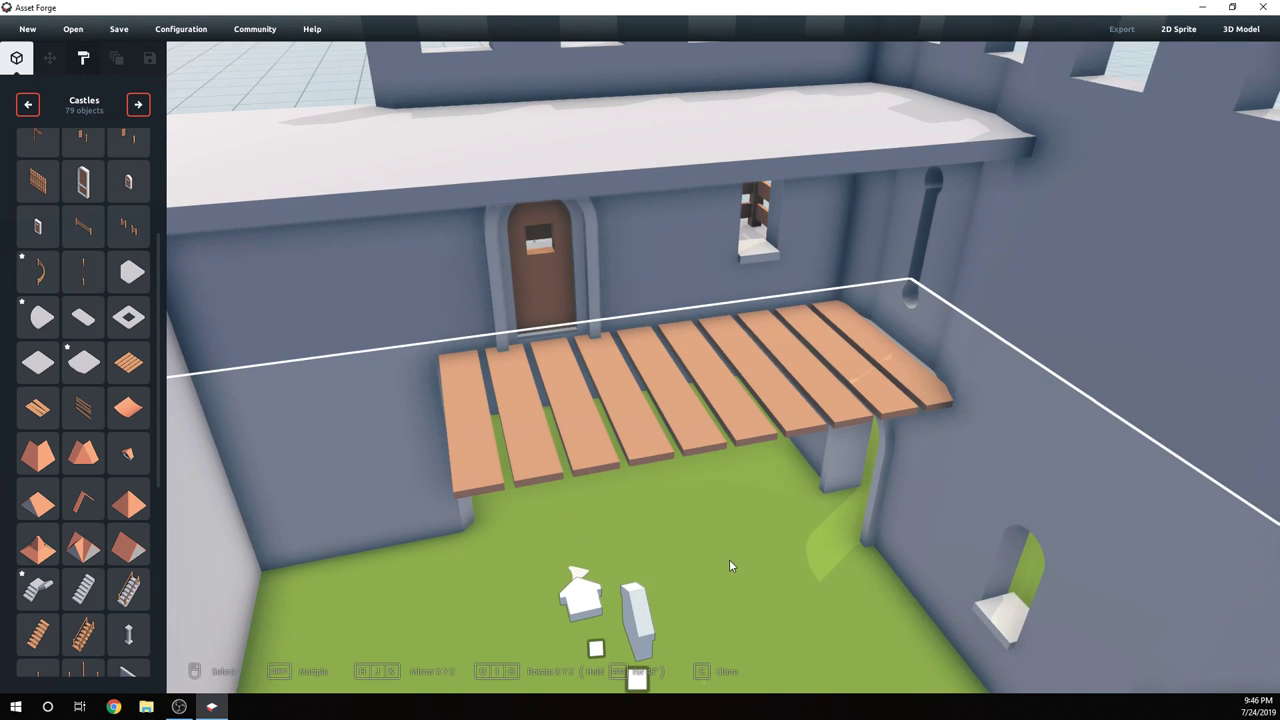
- Place a wooden staircase with railings inside the castle along the wall facing the fenced yard
{"action": "left_click", "coordinate": [85, 628]}
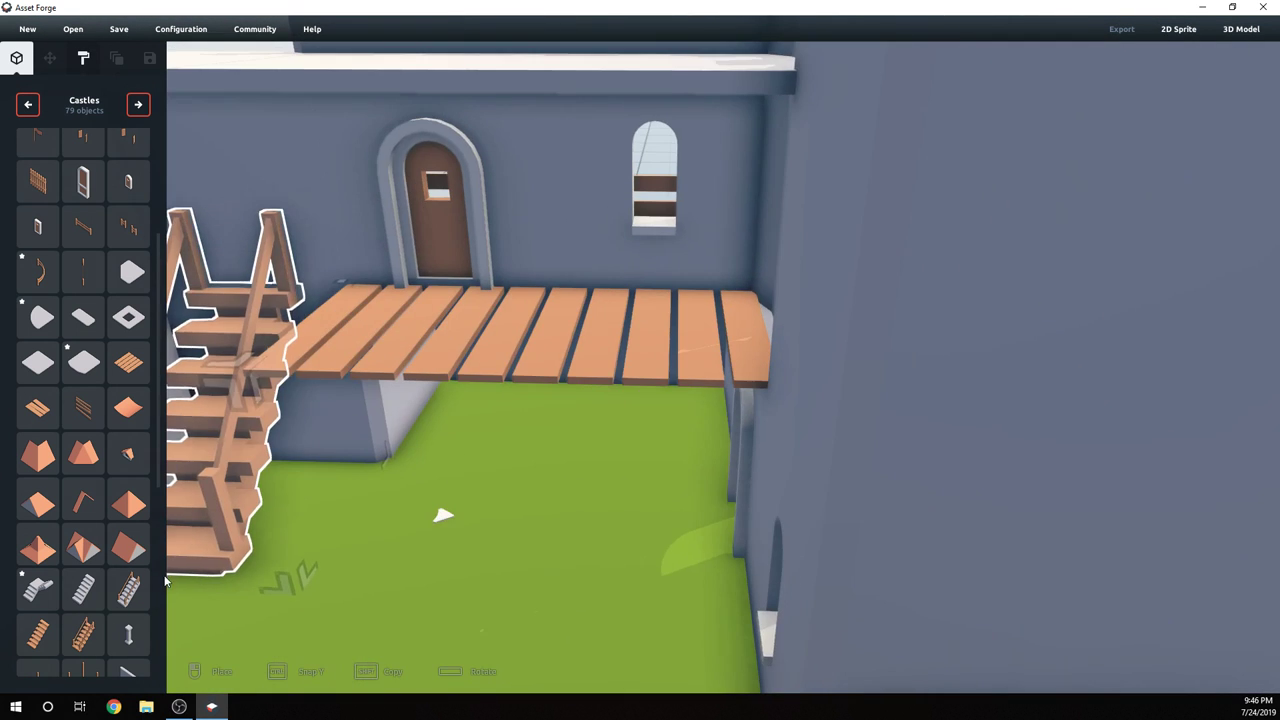
{"action": "right_click_drag", "start_coordinate": [194, 557], "coordinate": [147, 575]}
{"action": "right_click_drag", "start_coordinate": [222, 493], "coordinate": [470, 543]}
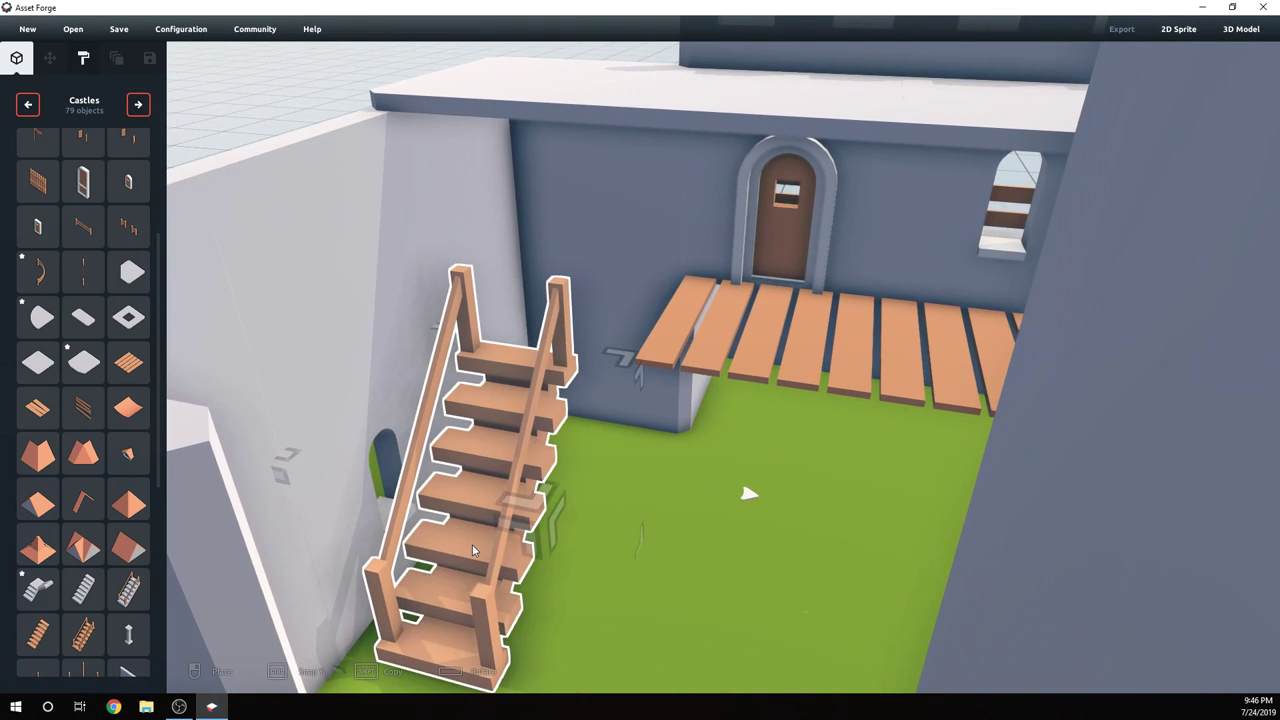
- Add a third plank floor at the top of the indoor stairs, raised level with the other planks
{"action": "left_click", "coordinate": [127, 361]}
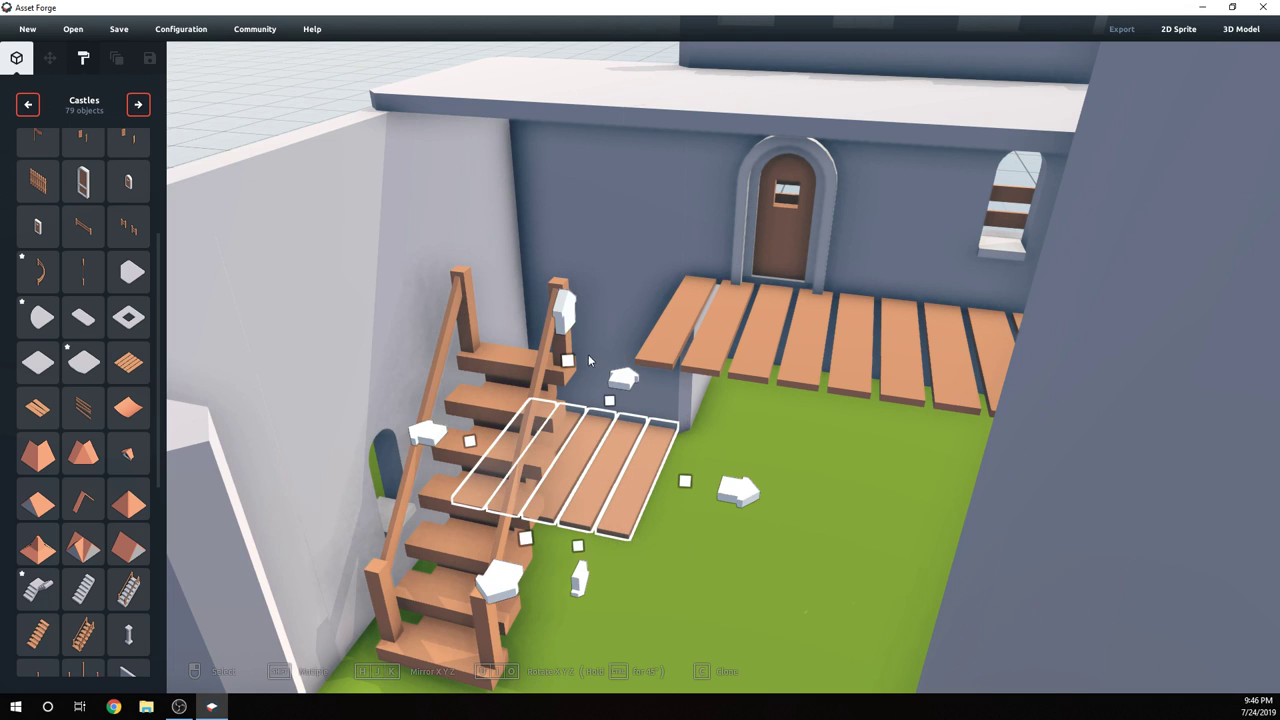
{"action": "right_click_drag", "start_coordinate": [551, 129], "coordinate": [870, 325]}
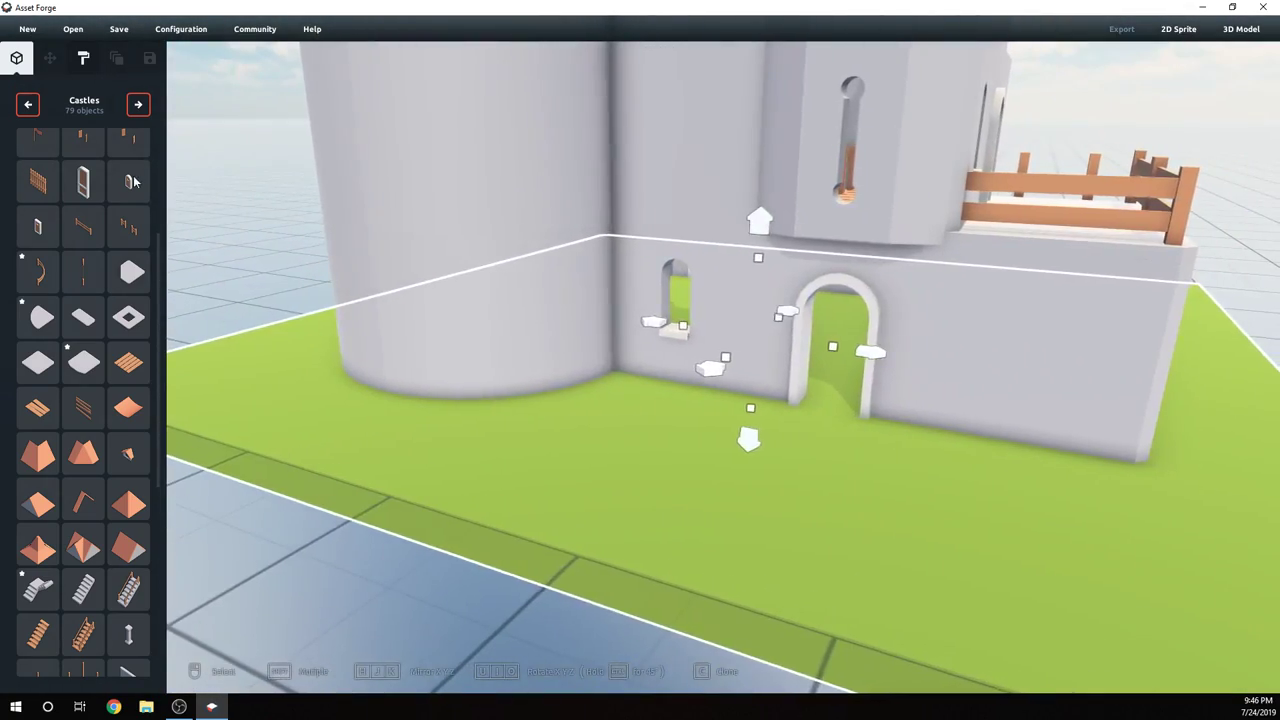
- Fit an arched wooden door into the front archway beneath the slit corner, rotated to match the wall
{"action": "left_click", "coordinate": [128, 181]}
{"action": "key", "text": "space"}
{"action": "left_click", "coordinate": [883, 402]}
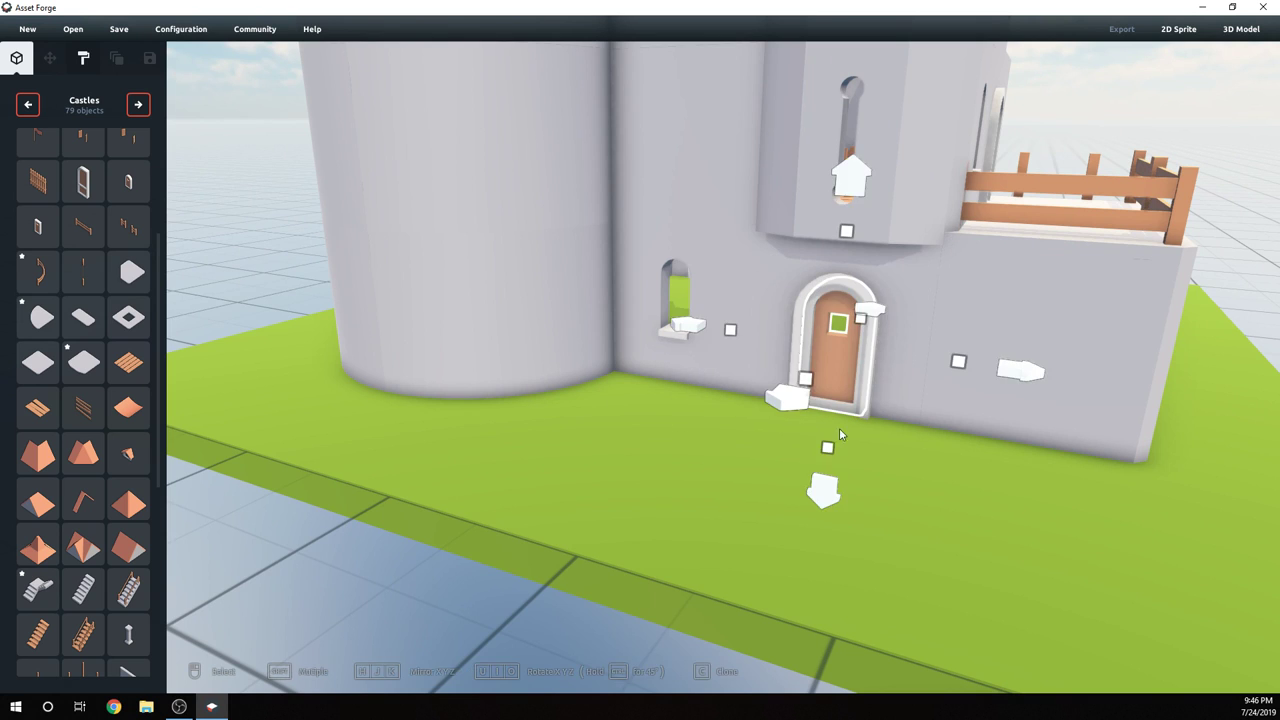
- Fit a second arched wooden door into the archway that opens onto the fenced yard
{"action": "right_click_drag", "start_coordinate": [842, 434], "coordinate": [442, 464]}
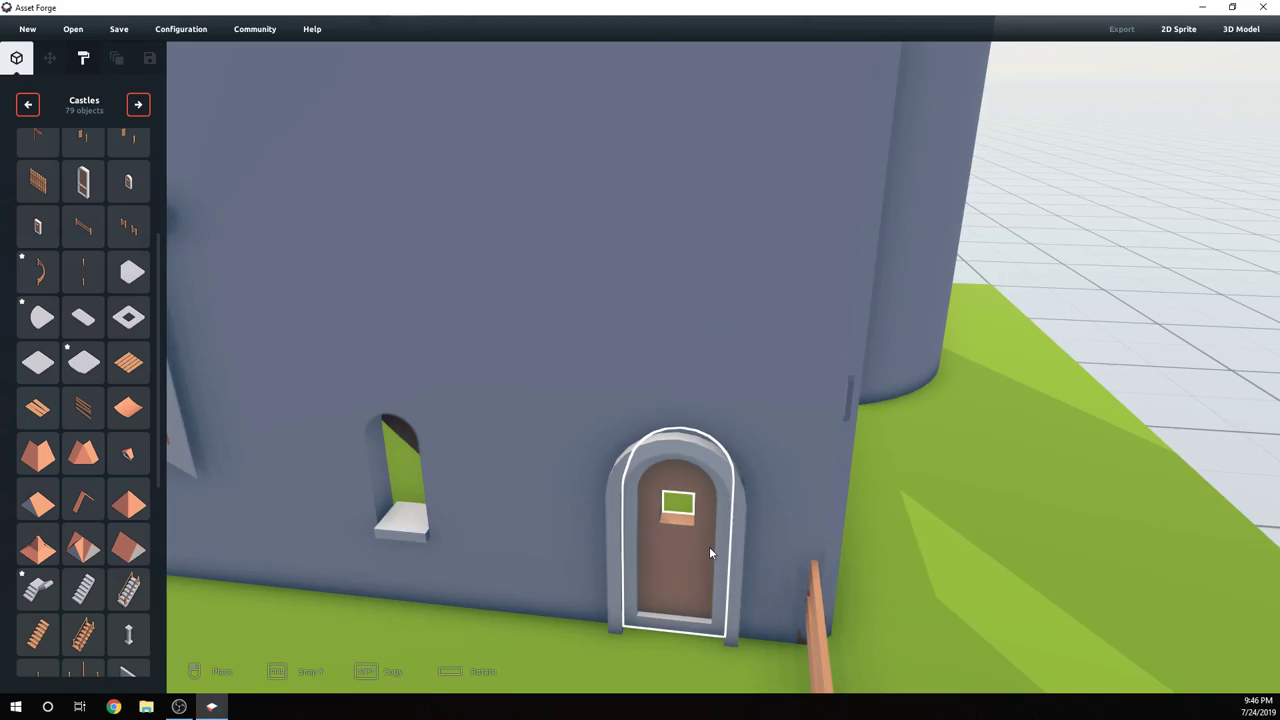
{"action": "left_click", "coordinate": [709, 546]}
{"action": "right_click_drag", "start_coordinate": [709, 546], "coordinate": [809, 471]}
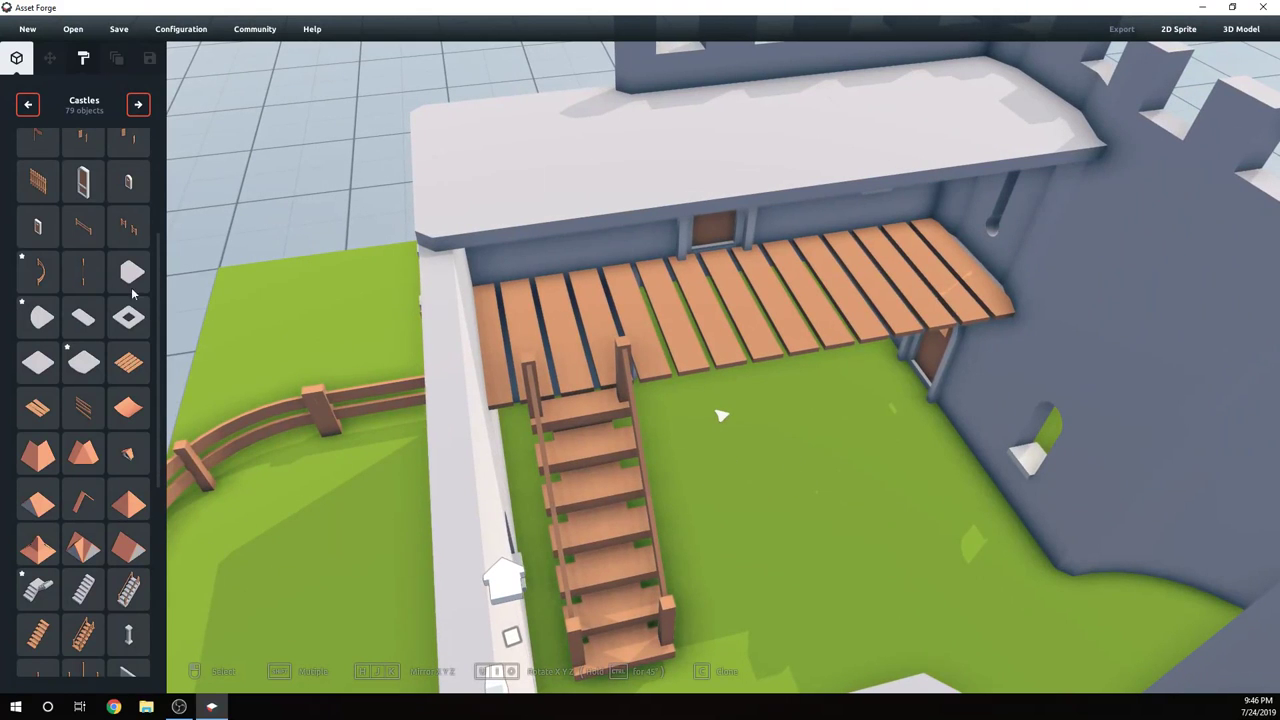
- Add a plank floor section along the slit-window wall, raised level with the existing planks
{"action": "scroll", "coordinate": [80, 260], "scroll_direction": "down", "scroll_amount": 1}
{"action": "scroll", "coordinate": [115, 360], "scroll_direction": "up", "scroll_amount": 2}
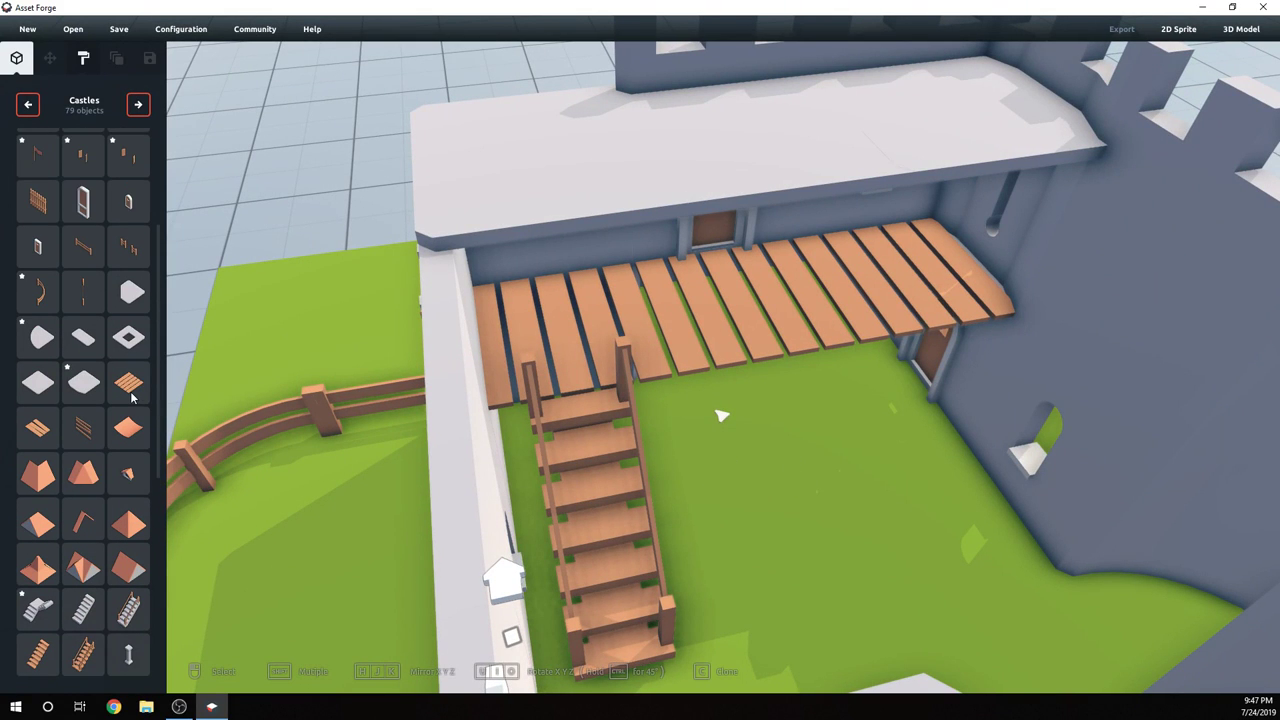
{"action": "right_click_drag", "start_coordinate": [991, 474], "coordinate": [1046, 478]}
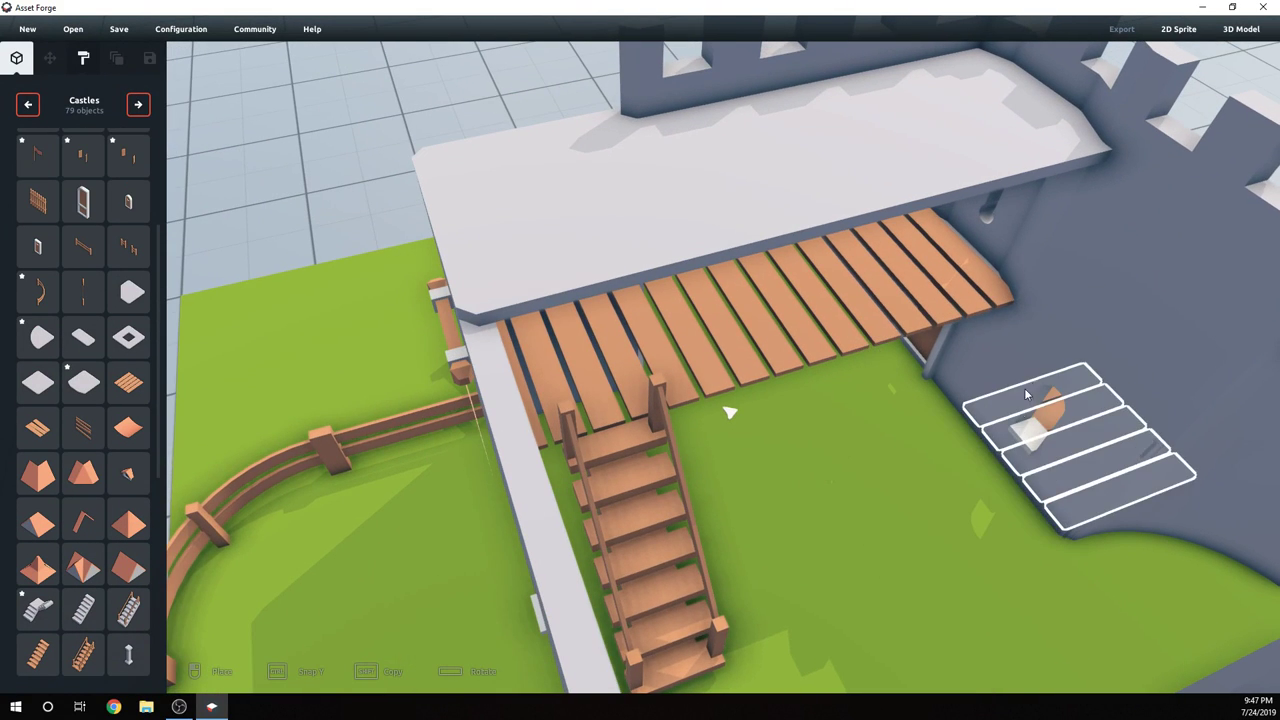
{"action": "left_click_drag", "start_coordinate": [987, 386], "coordinate": [1076, 158]}
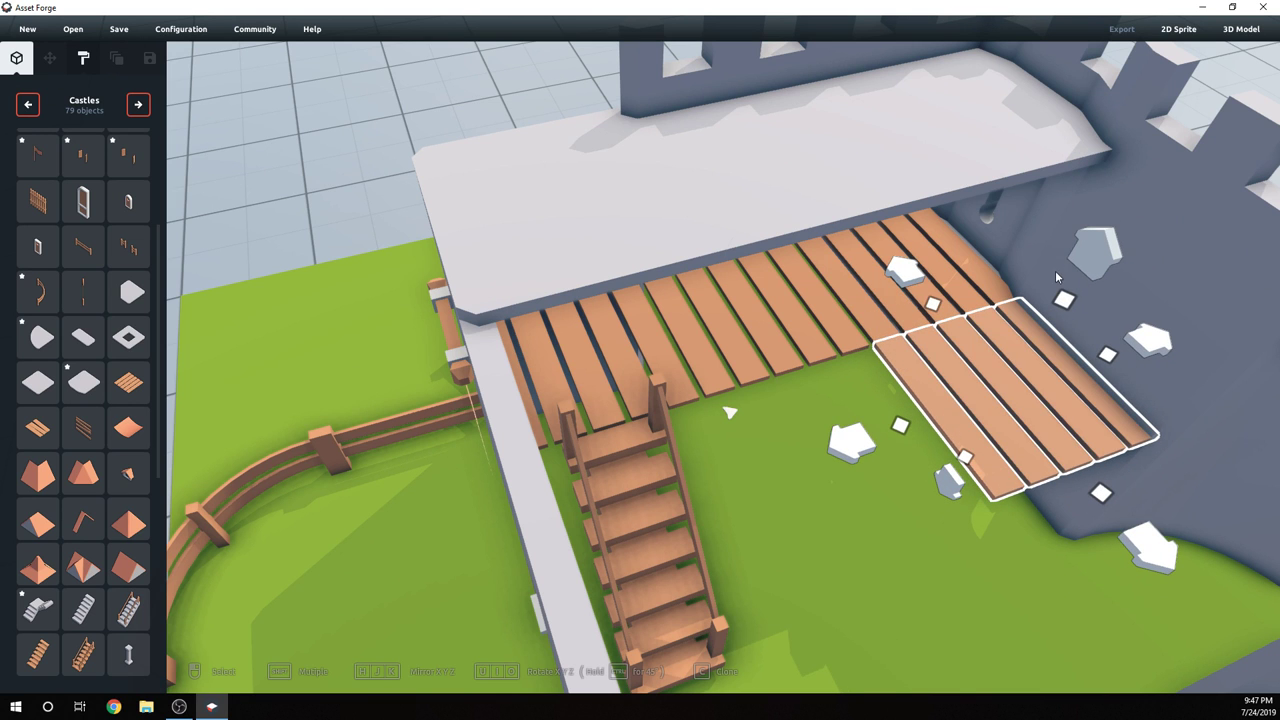
{"action": "left_click", "coordinate": [889, 600]}
{"action": "left_click", "coordinate": [995, 440]}
{"action": "right_click_drag", "start_coordinate": [995, 440], "coordinate": [898, 488]}
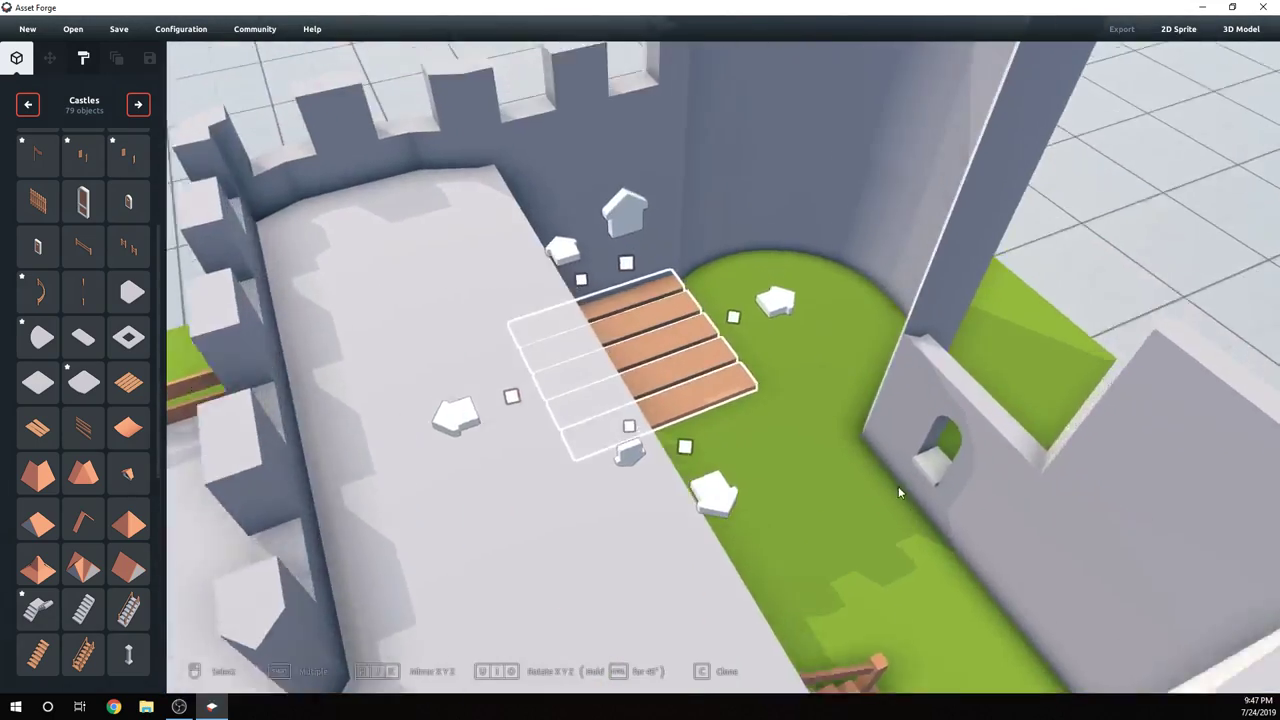
- Add another plank floor section between the staircase and the newest planks, raised to the same level
{"action": "left_click", "coordinate": [880, 493]}
{"action": "scroll", "coordinate": [817, 514], "scroll_direction": "up", "scroll_amount": 5}
{"action": "right_click_drag", "start_coordinate": [815, 513], "coordinate": [351, 373]}
{"action": "middle_click_drag", "start_coordinate": [351, 373], "coordinate": [580, 515]}
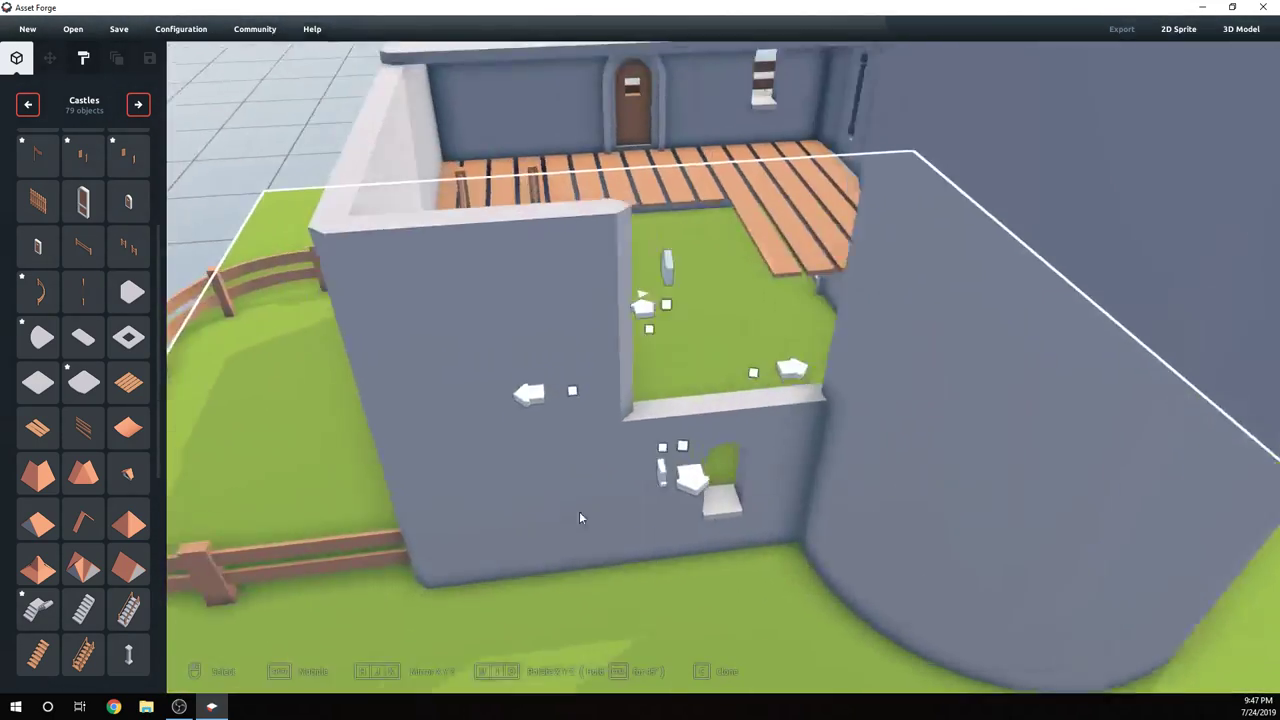
{"action": "left_click", "coordinate": [133, 393]}
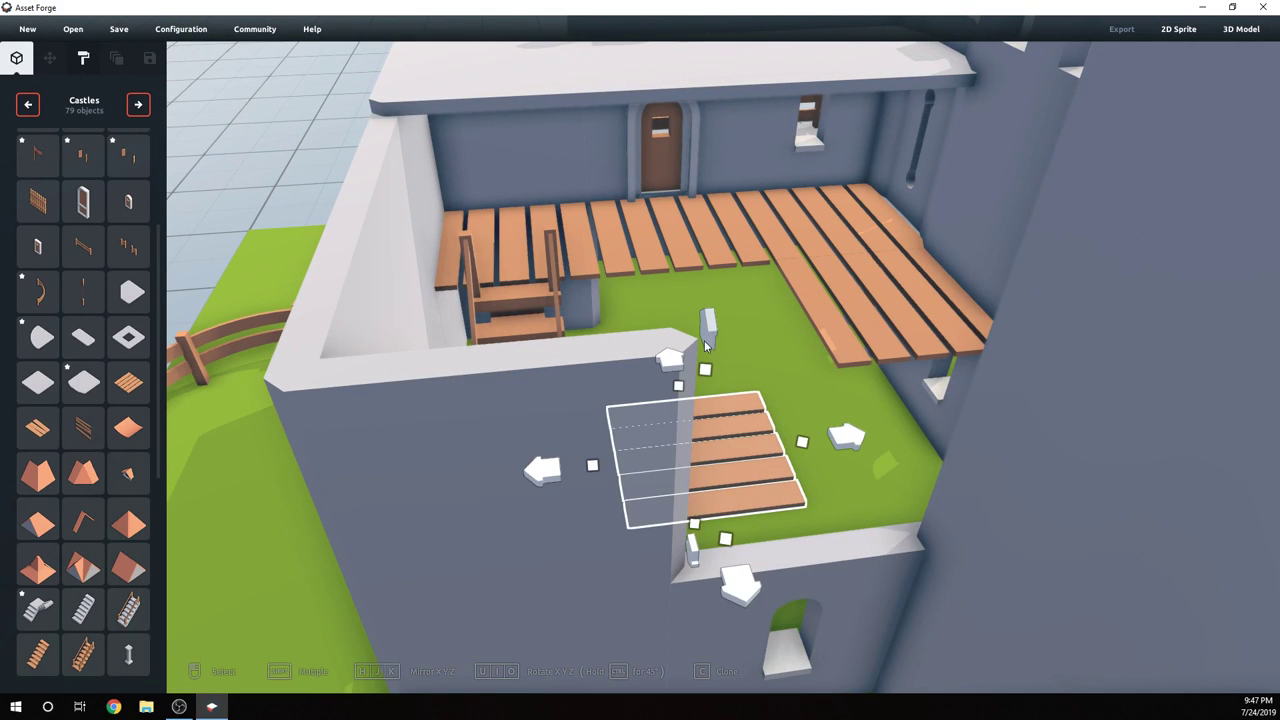
{"action": "left_click_drag", "start_coordinate": [705, 345], "coordinate": [723, 128]}
{"action": "right_click_drag", "start_coordinate": [720, 135], "coordinate": [537, 518]}
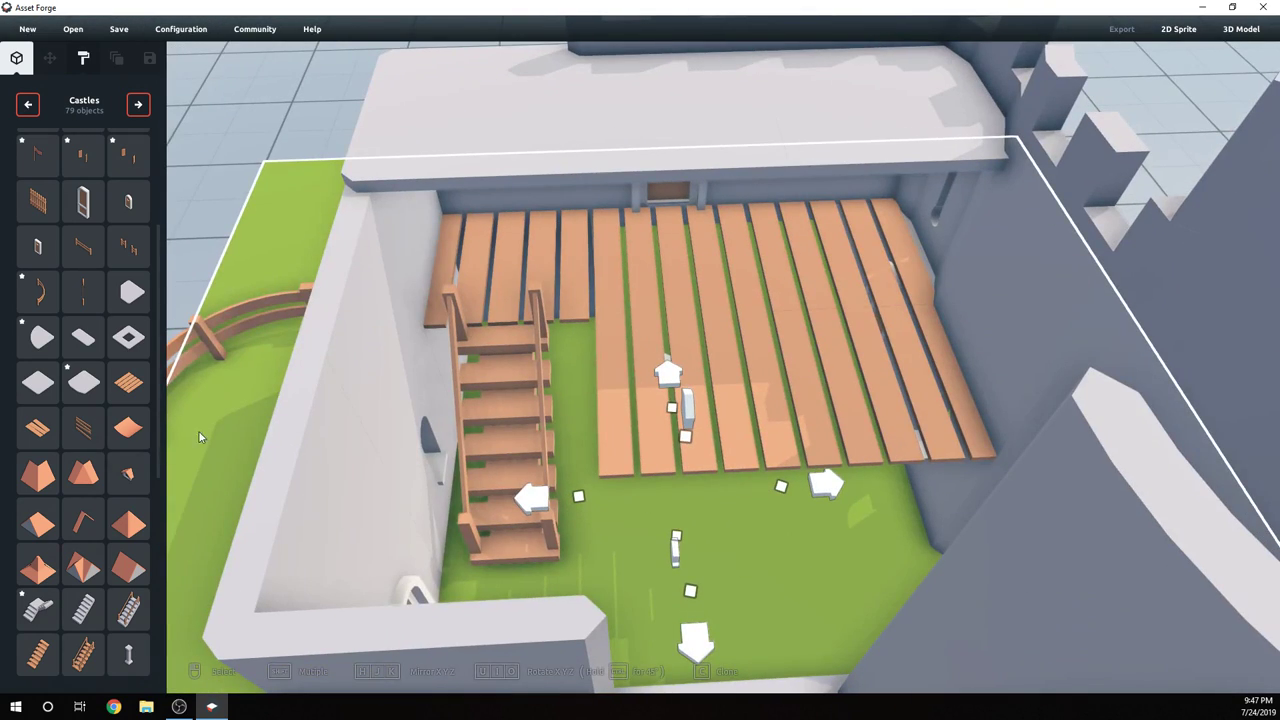
{"action": "left_click", "coordinate": [139, 388]}
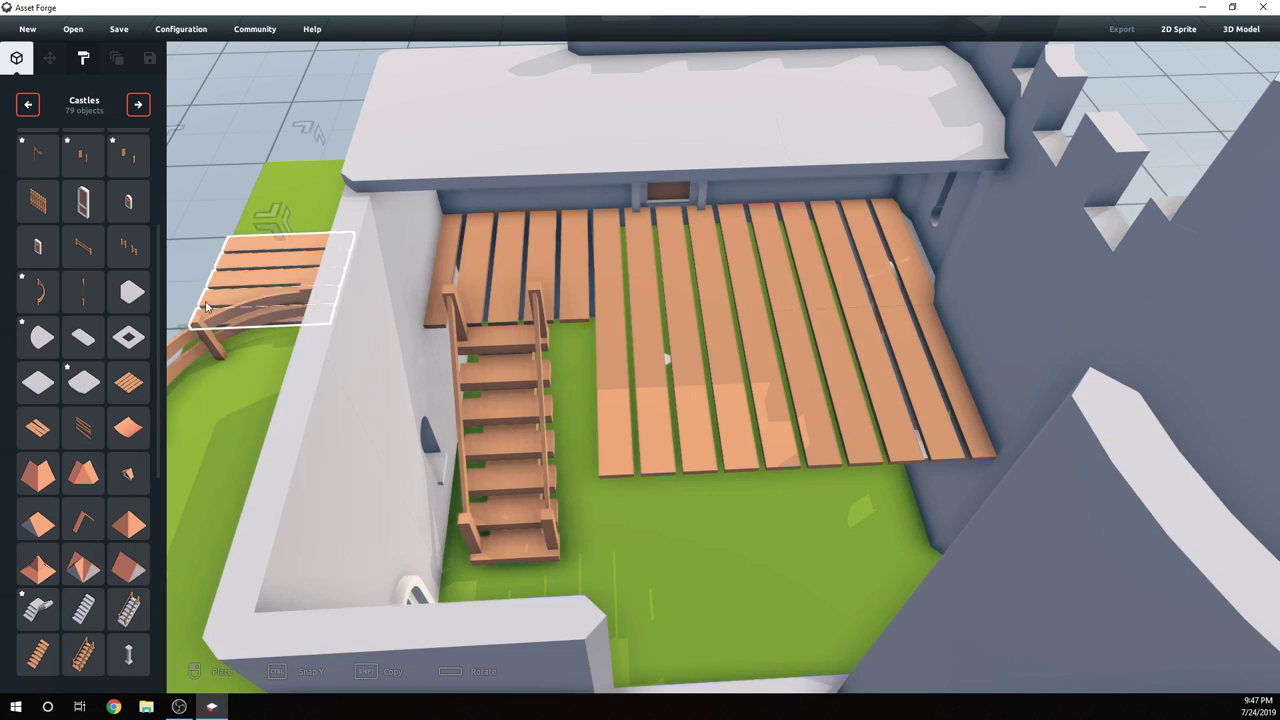
{"action": "right_click_drag", "start_coordinate": [297, 447], "coordinate": [450, 470]}
{"action": "left_click", "coordinate": [596, 542]}
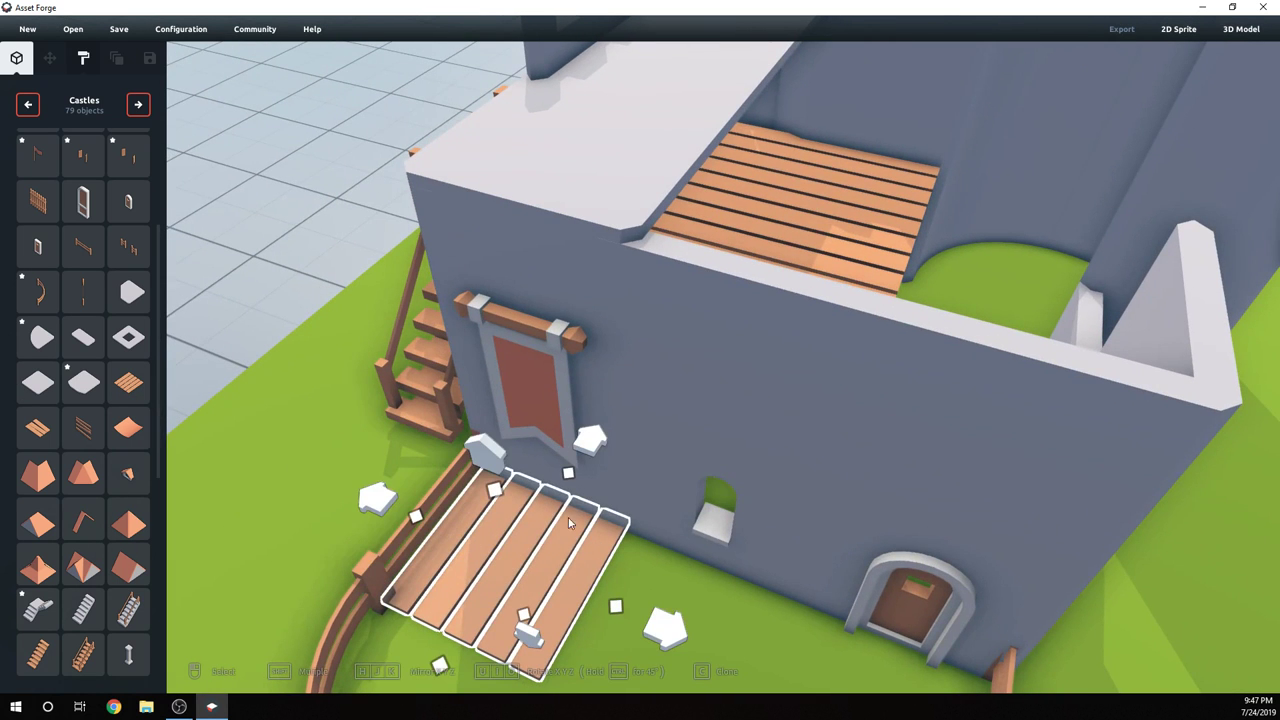
{"action": "left_click", "coordinate": [725, 586]}
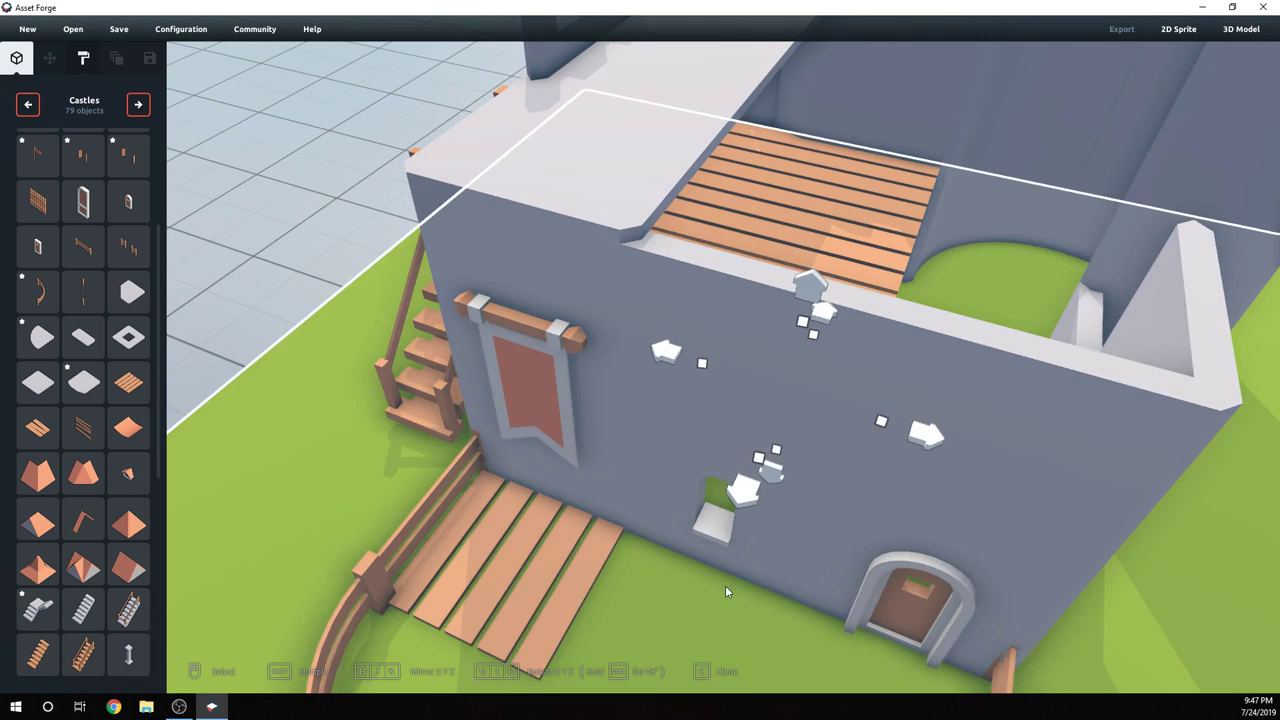
{"action": "left_click", "coordinate": [500, 554]}
{"action": "key", "text": "i"}
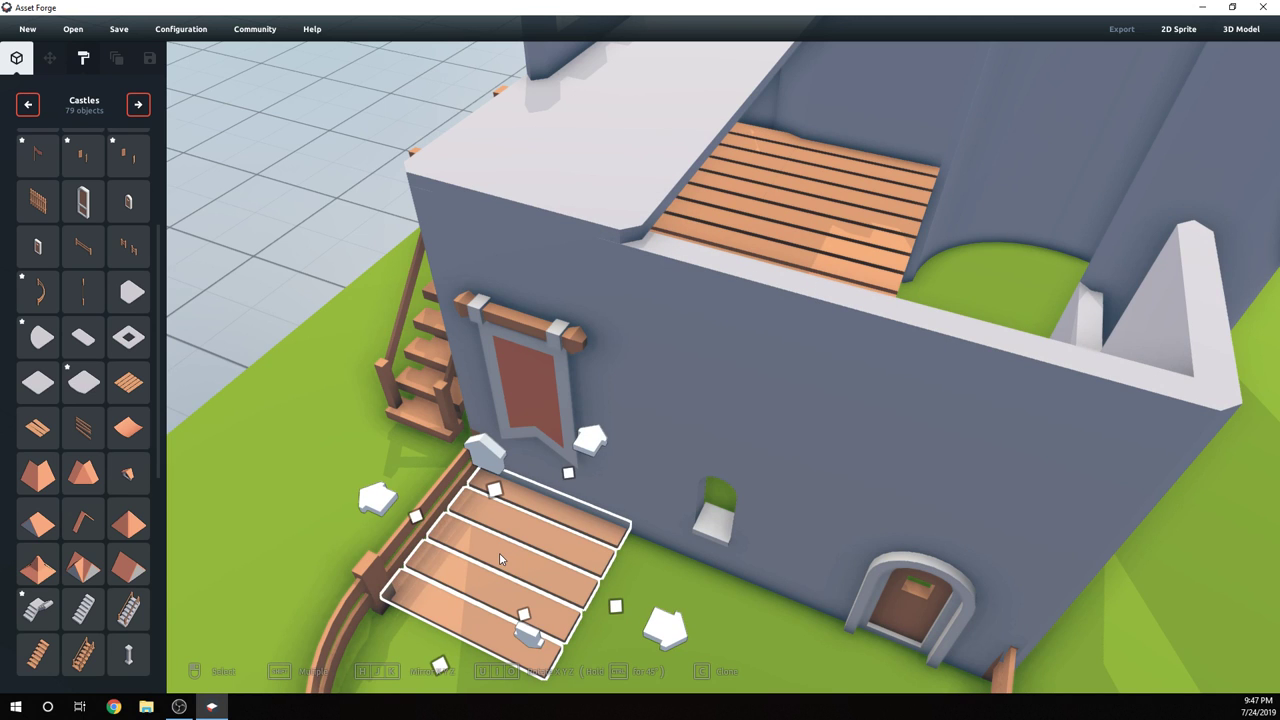
{"action": "key", "text": "Delete"}
- Place a stone column on the ground beneath the front edge of the plank floor as a support
{"action": "right_click_drag", "start_coordinate": [808, 371], "coordinate": [563, 413]}
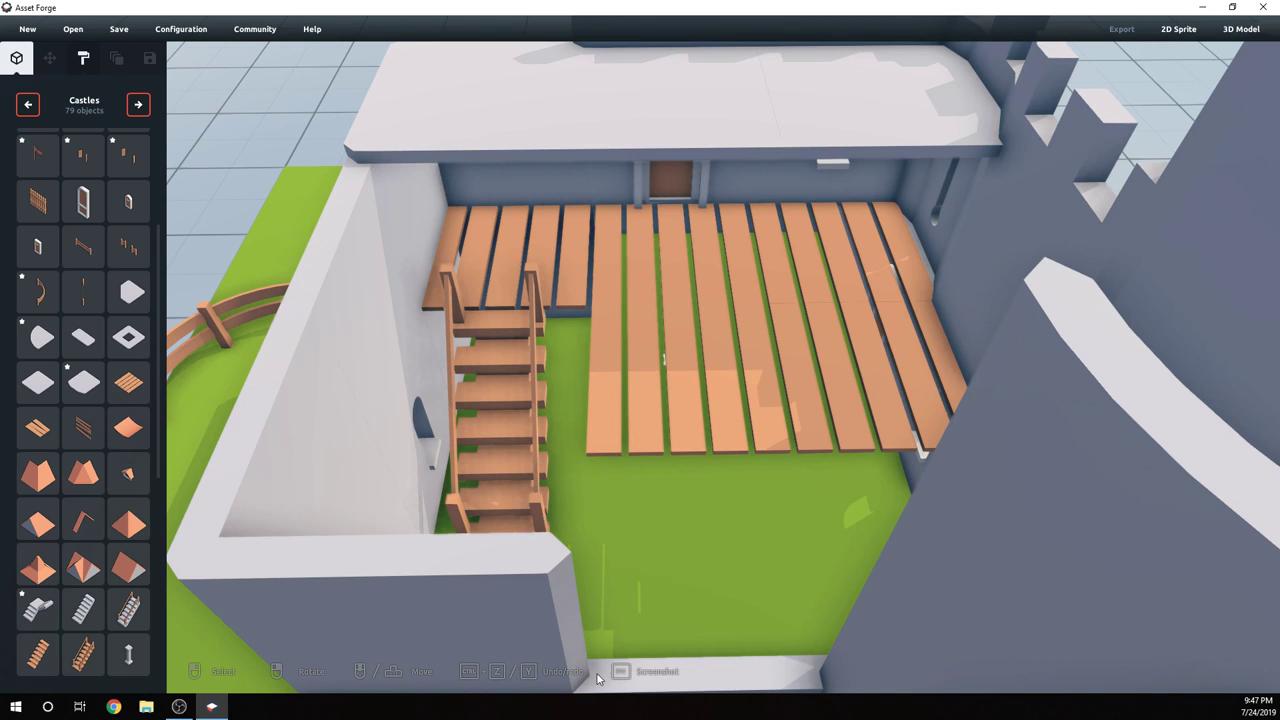
{"action": "left_click", "coordinate": [640, 430]}
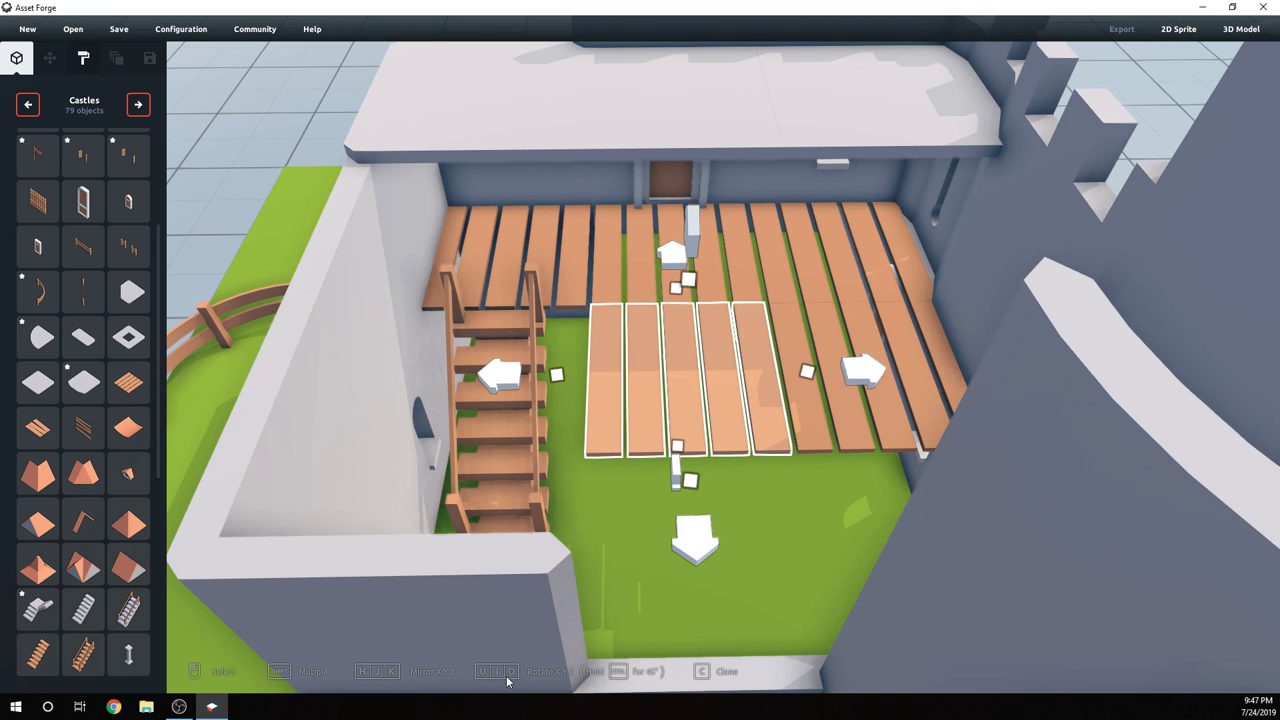
{"action": "right_click_drag", "start_coordinate": [601, 608], "coordinate": [143, 425]}
{"action": "scroll", "coordinate": [79, 391], "scroll_direction": "up", "scroll_amount": 2}
{"action": "scroll", "coordinate": [96, 430], "scroll_direction": "down", "scroll_amount": 3}
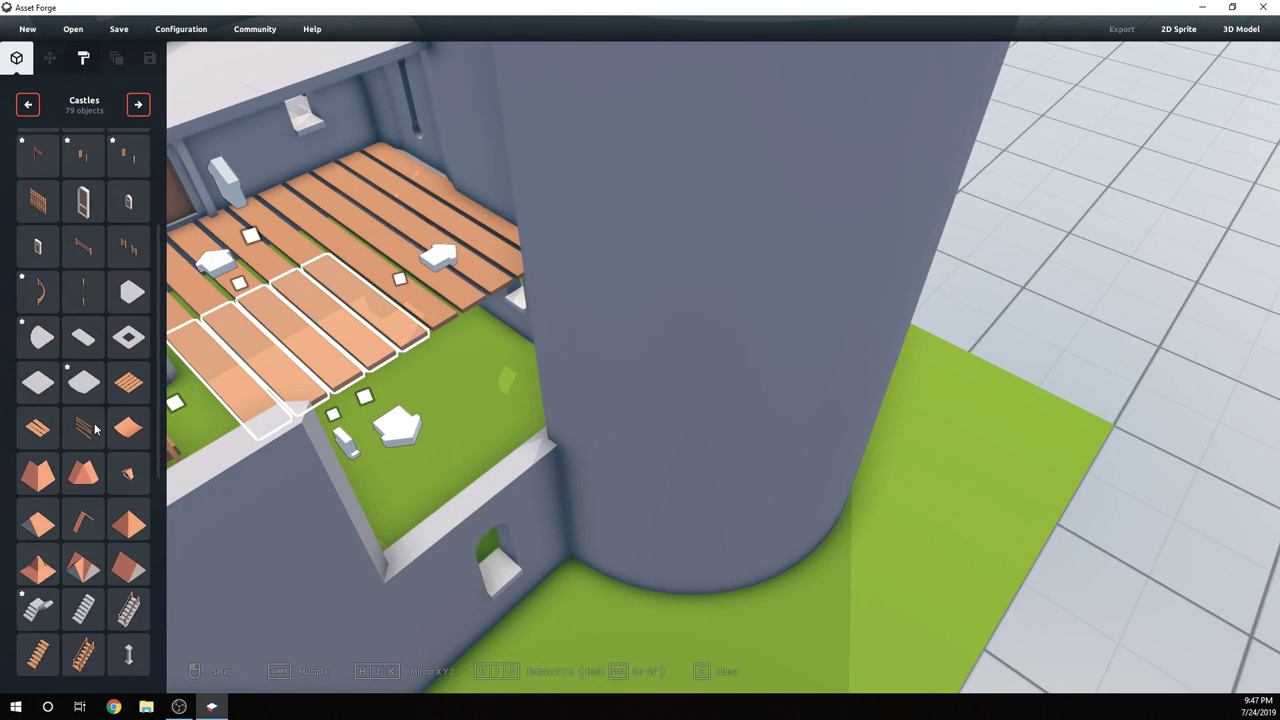
{"action": "left_click", "coordinate": [125, 573]}
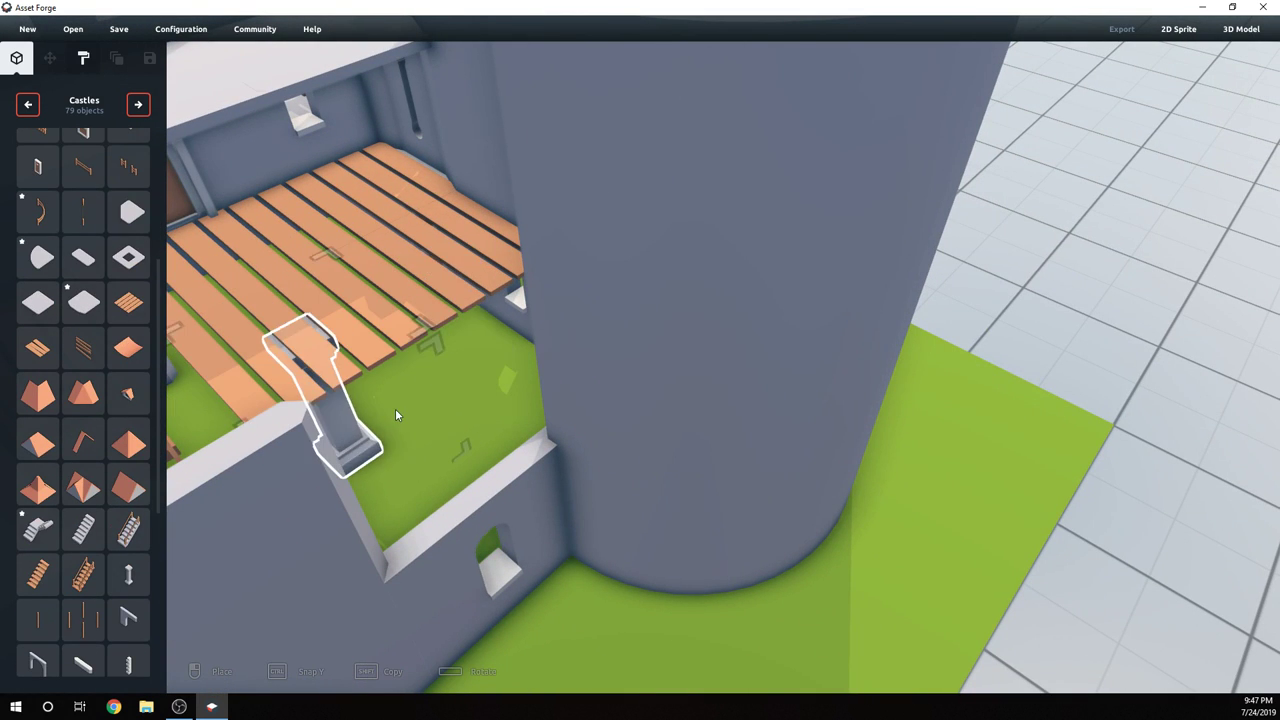
{"action": "right_click_drag", "start_coordinate": [412, 363], "coordinate": [443, 512]}
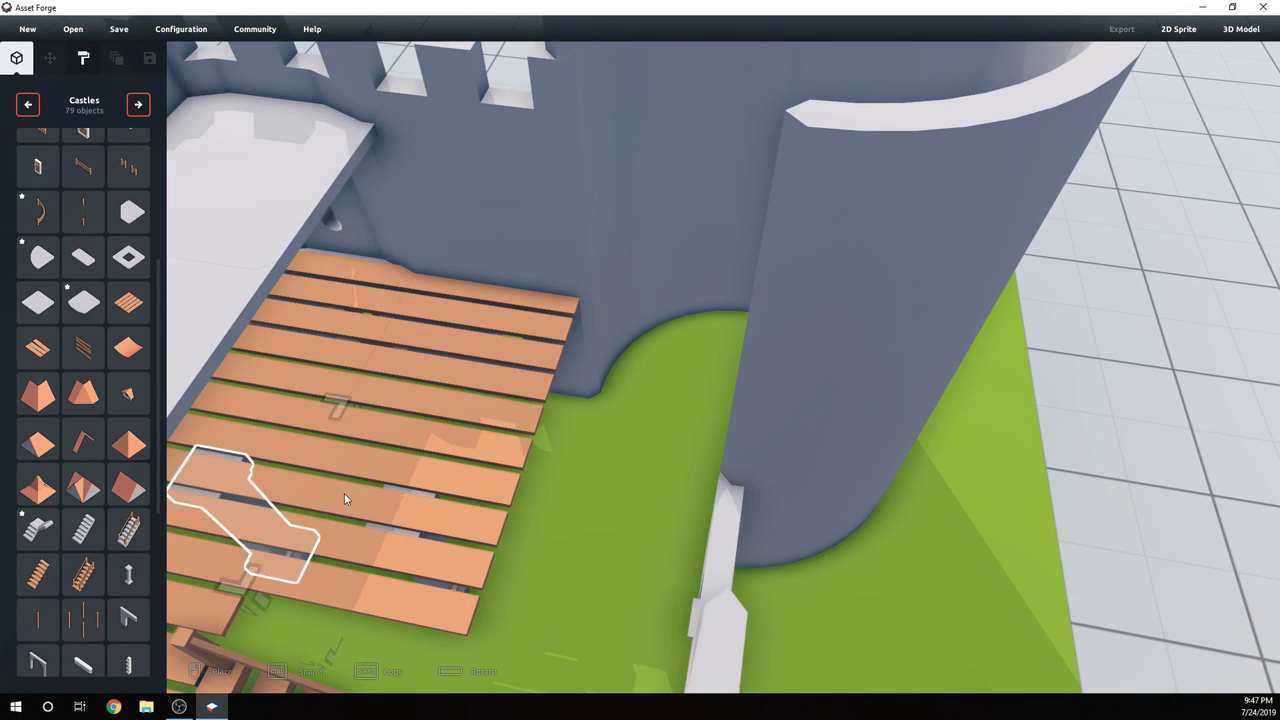
- Raise a second stone column above the plank floor and lower it until it stands on the planks
{"action": "left_click_drag", "start_coordinate": [382, 471], "coordinate": [217, 40]}
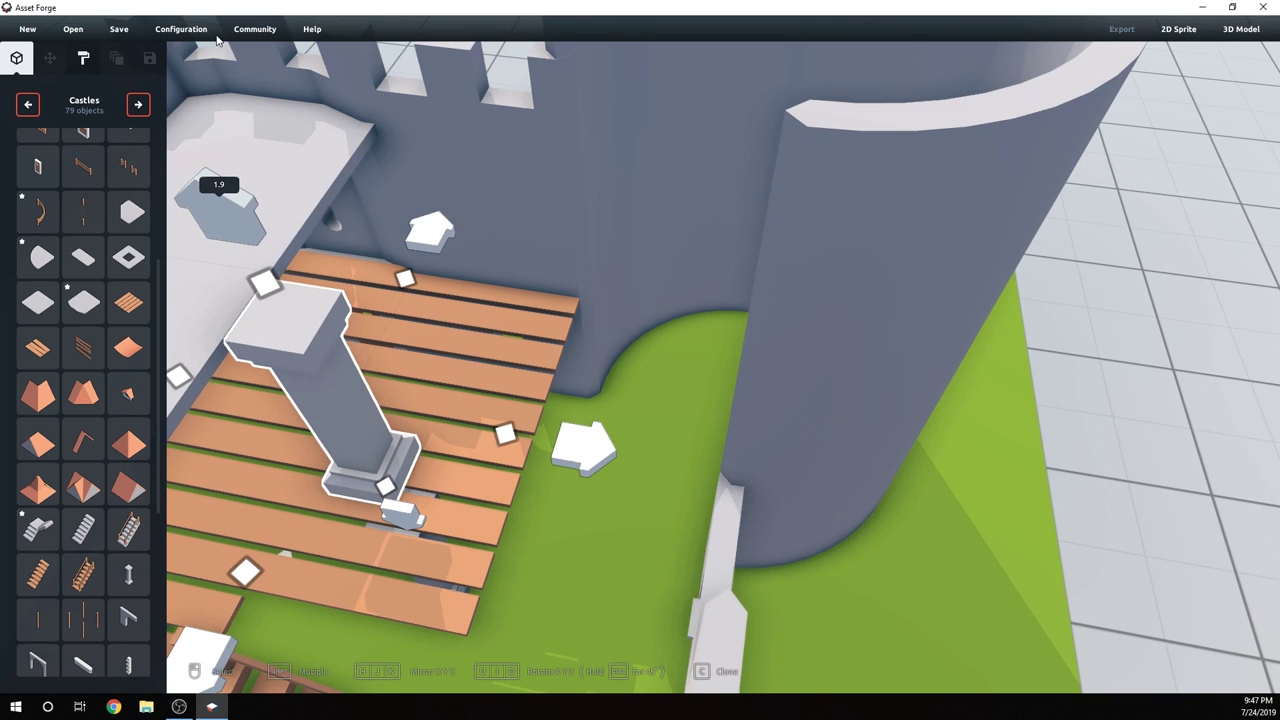
{"action": "left_click_drag", "start_coordinate": [230, 186], "coordinate": [226, 180]}
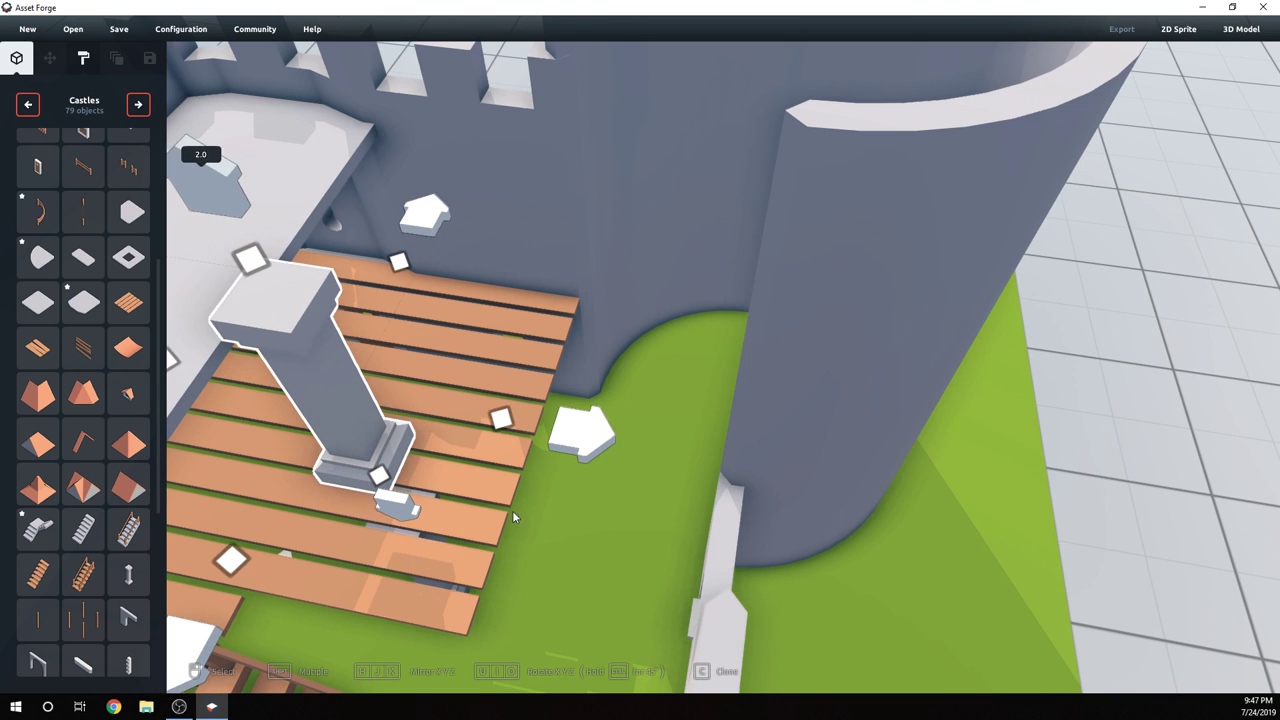
{"action": "left_click", "coordinate": [535, 466]}
{"action": "right_click_drag", "start_coordinate": [512, 510], "coordinate": [518, 446]}
{"action": "left_click", "coordinate": [363, 169]}
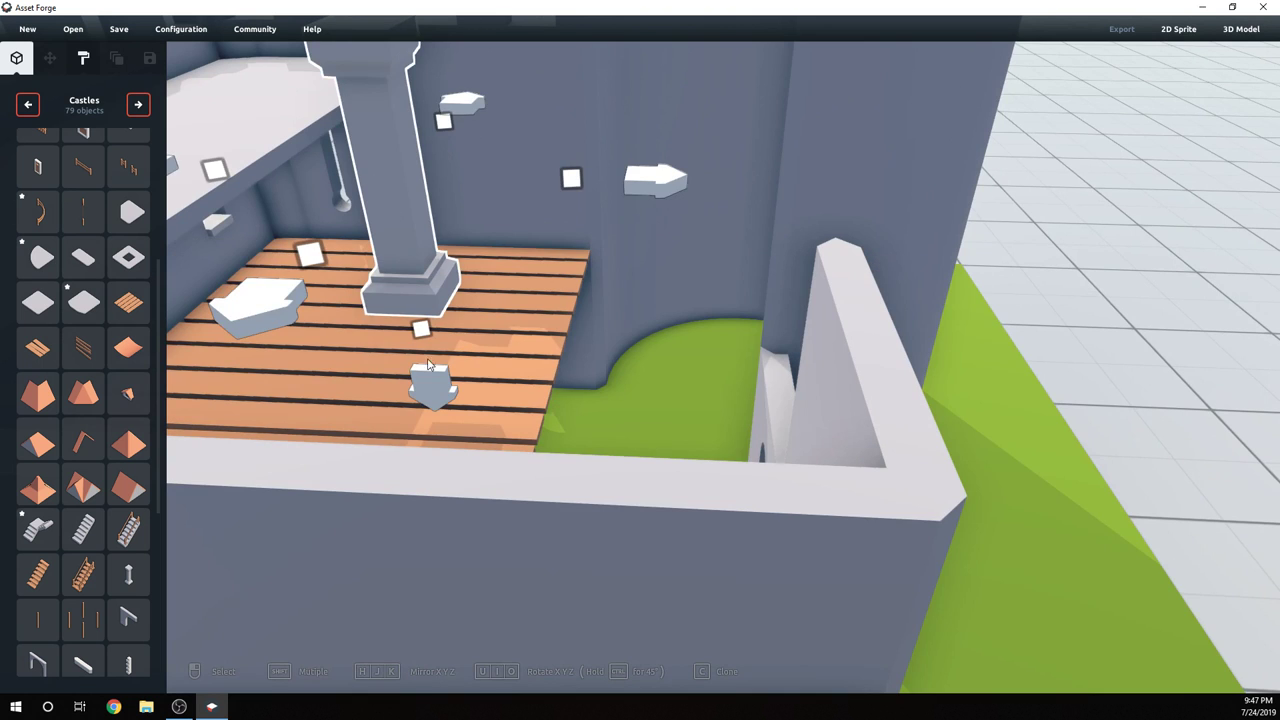
{"action": "left_click_drag", "start_coordinate": [428, 365], "coordinate": [448, 523]}
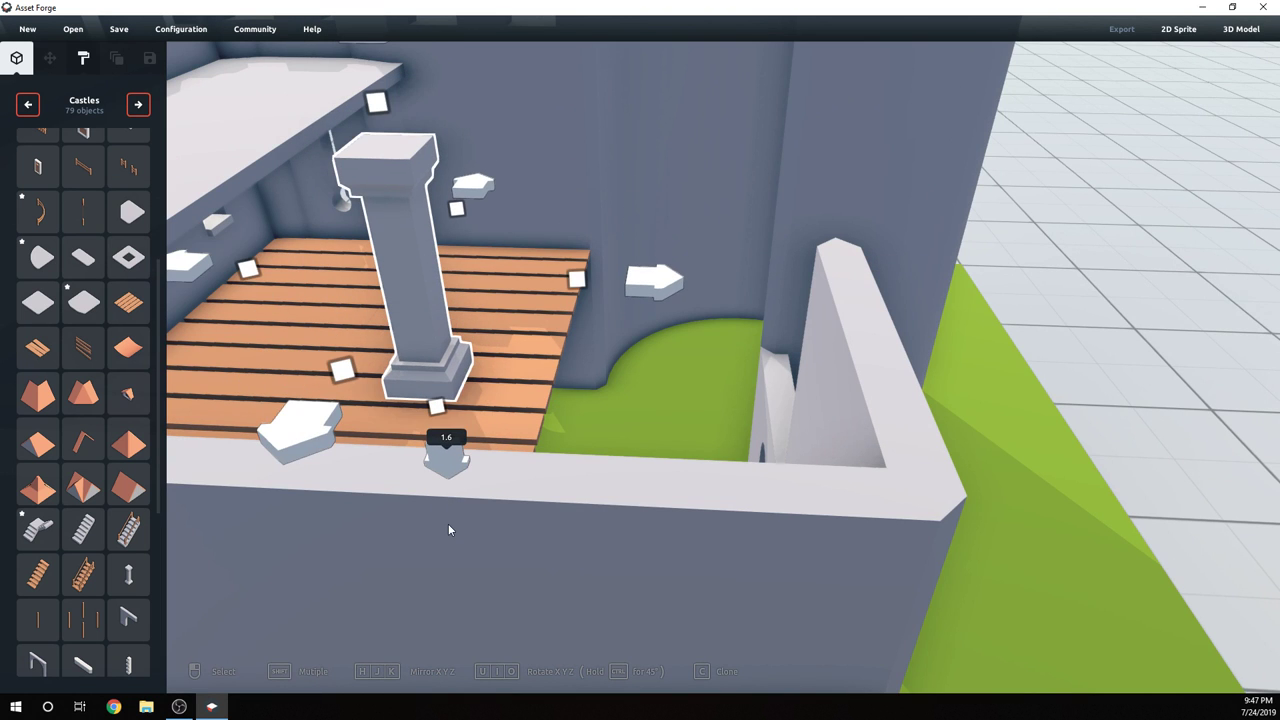
{"action": "left_click_drag", "start_coordinate": [449, 461], "coordinate": [451, 484]}
{"action": "left_click", "coordinate": [518, 442]}
{"action": "right_click_drag", "start_coordinate": [518, 442], "coordinate": [605, 440]}
{"action": "left_click", "coordinate": [1001, 351]}
- Place a quarter-round stone slab inside the round tower and raise it level with the plank floor
{"action": "right_click_drag", "start_coordinate": [1001, 351], "coordinate": [383, 400]}
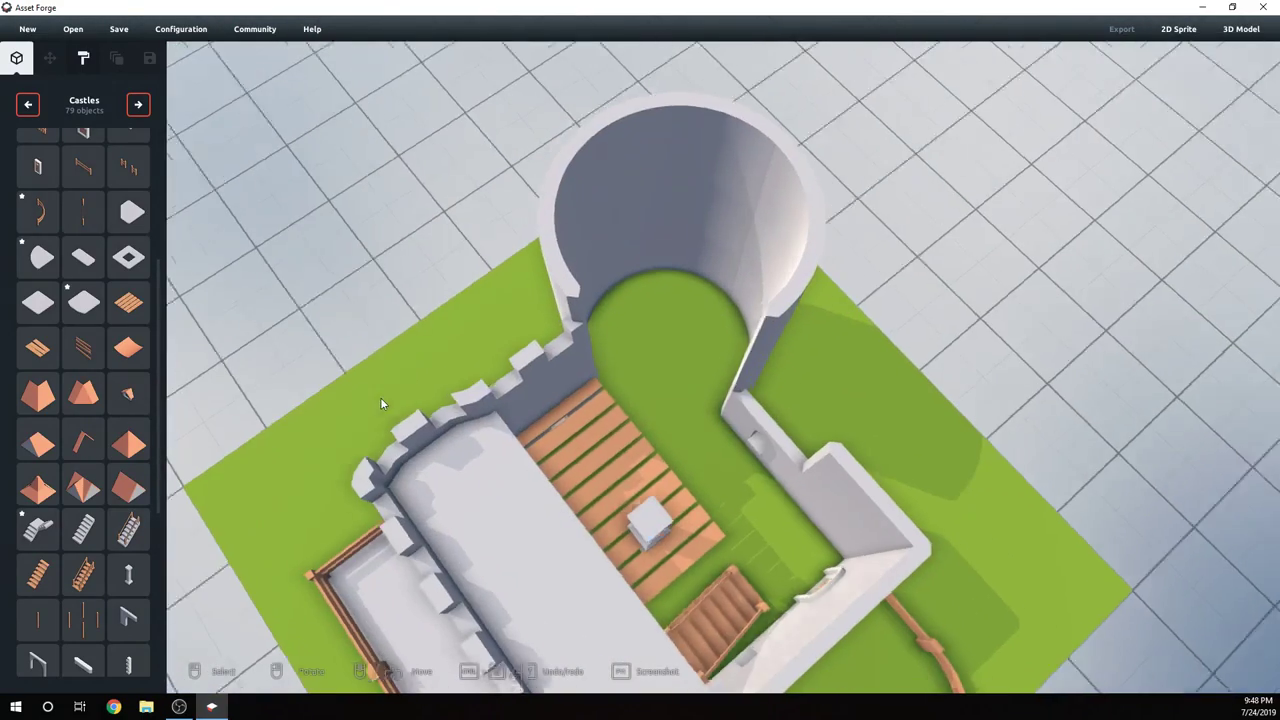
{"action": "scroll", "coordinate": [78, 398], "scroll_direction": "down", "scroll_amount": 5}
{"action": "scroll", "coordinate": [80, 390], "scroll_direction": "up", "scroll_amount": 4}
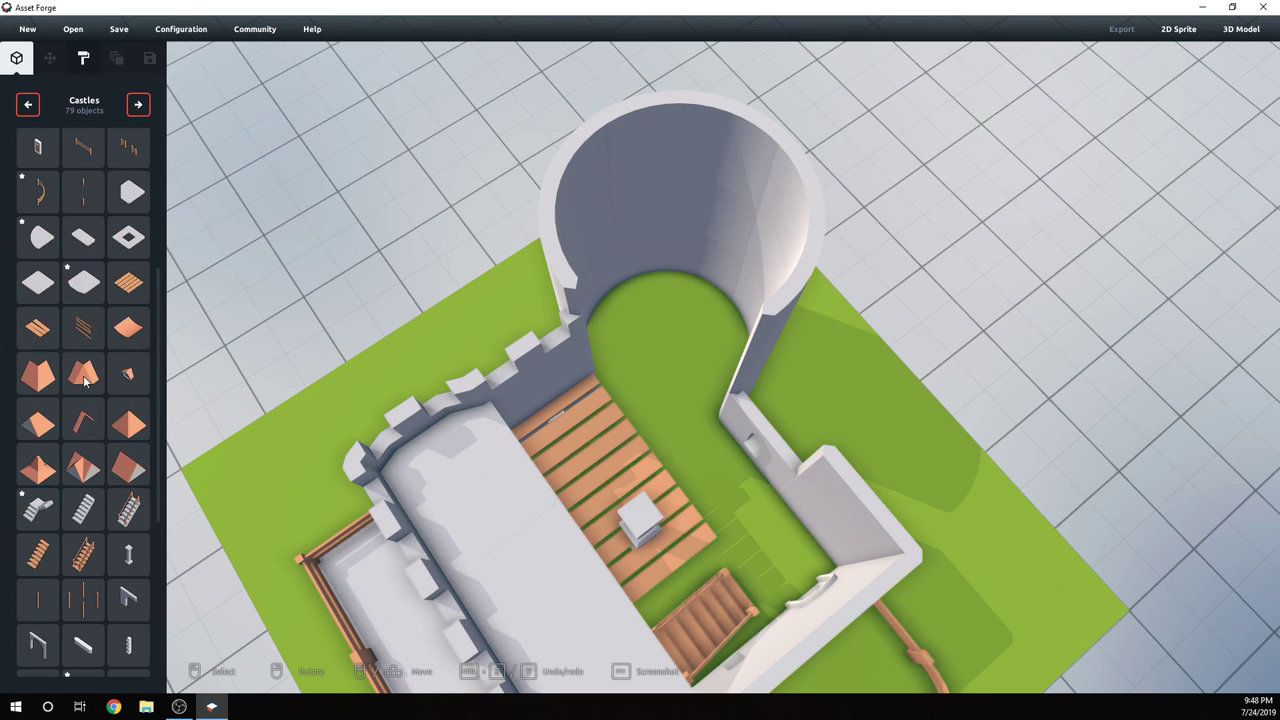
{"action": "right_click_drag", "start_coordinate": [629, 362], "coordinate": [382, 311]}
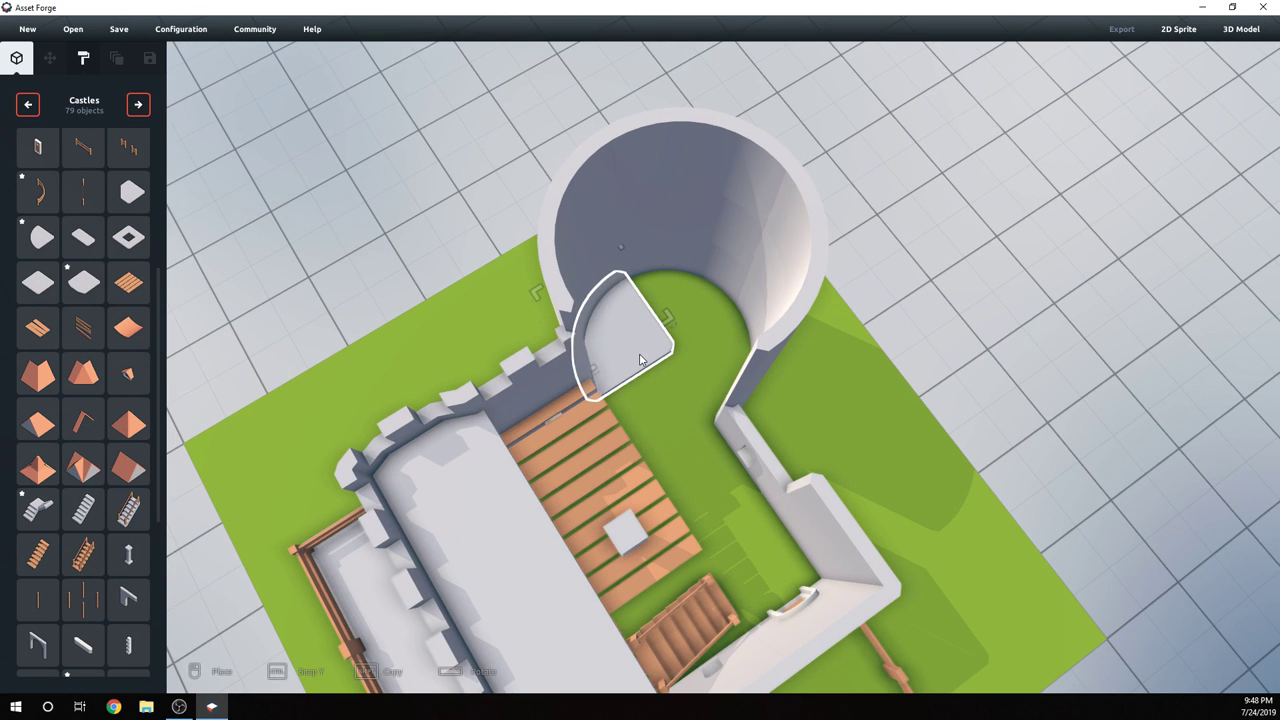
{"action": "right_click_drag", "start_coordinate": [641, 360], "coordinate": [597, 297]}
{"action": "left_click_drag", "start_coordinate": [612, 289], "coordinate": [586, 209]}
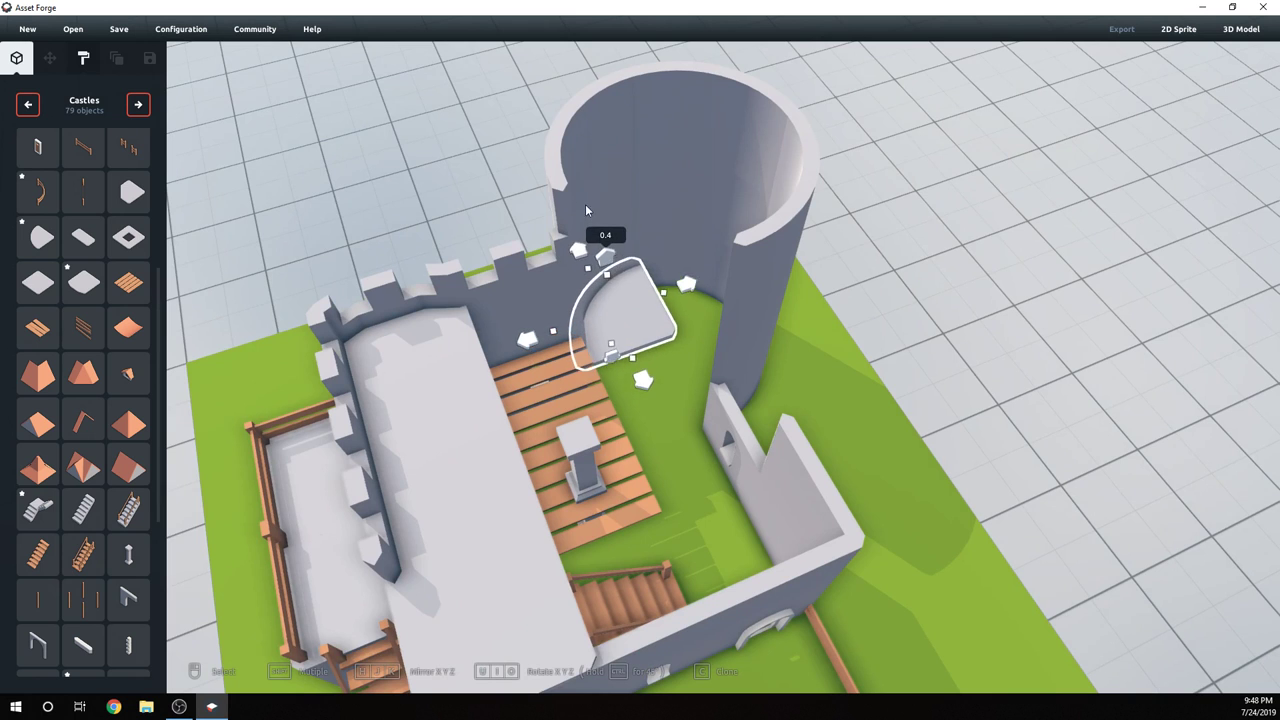
{"action": "left_click_drag", "start_coordinate": [584, 163], "coordinate": [567, 119]}
- Clone the quarter-round slab and turn and move the copy beside it to form a half-round tower floor
{"action": "left_click", "coordinate": [646, 321]}
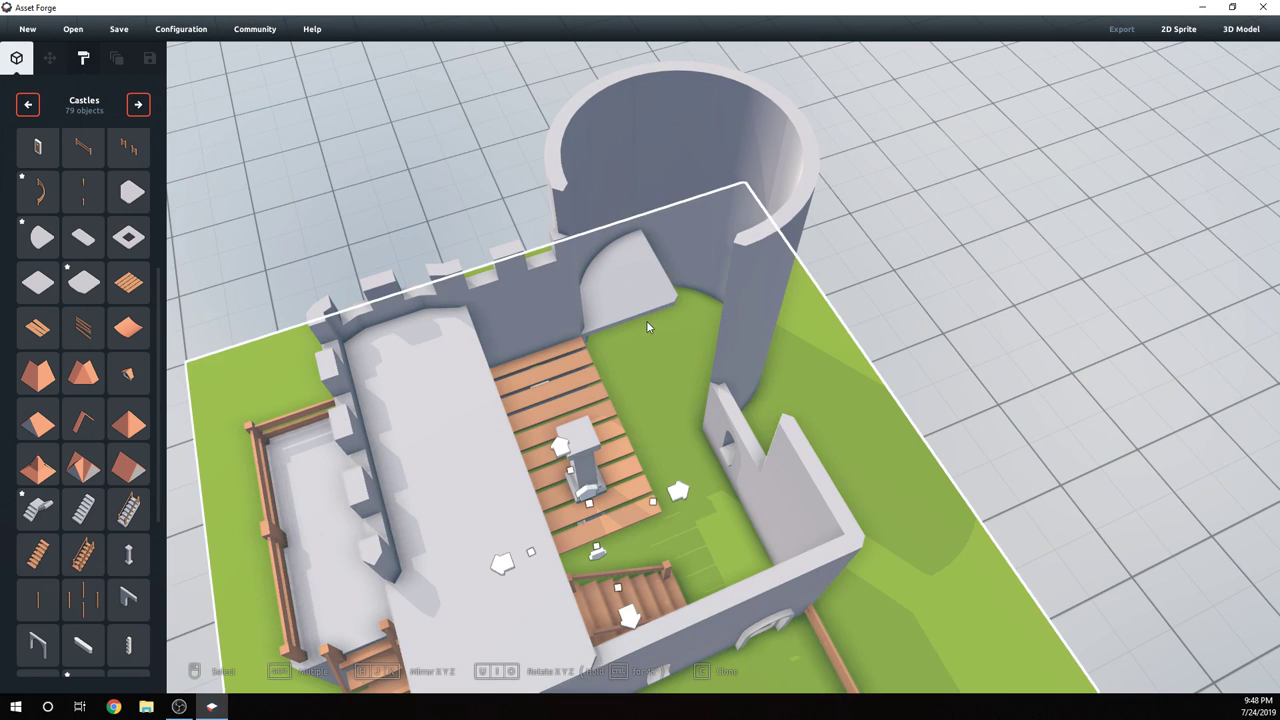
{"action": "left_click", "coordinate": [616, 272]}
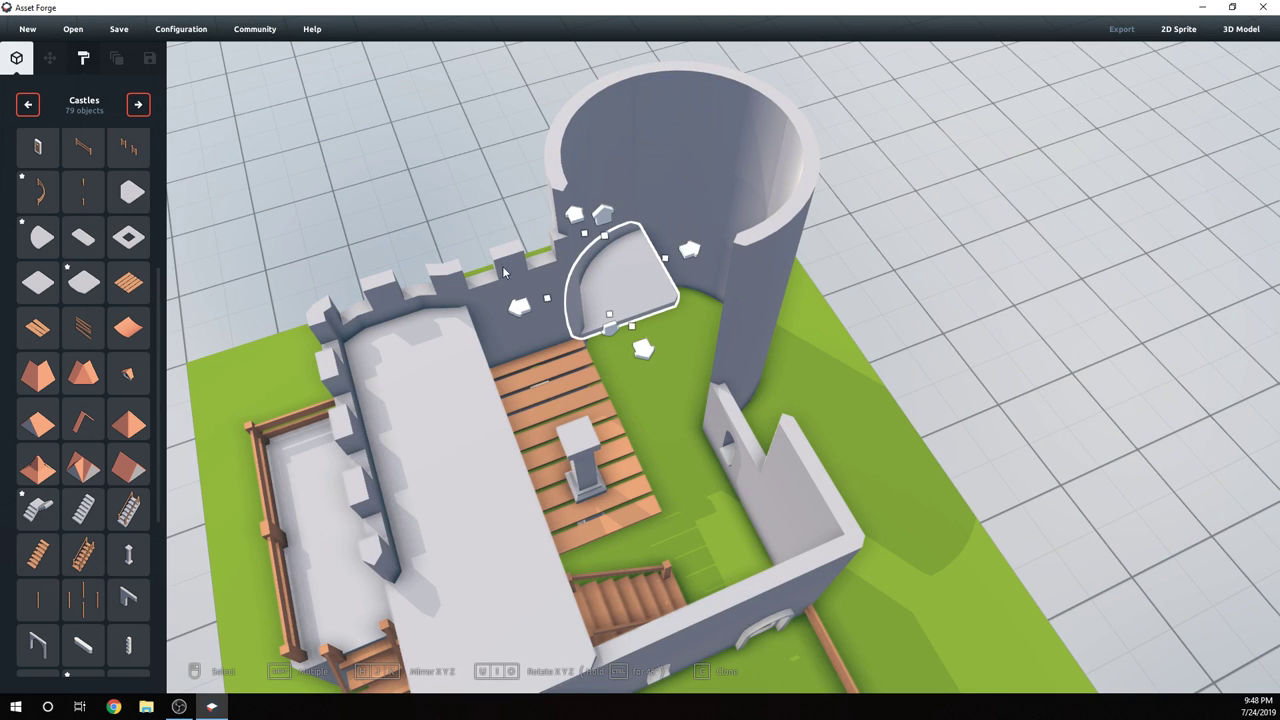
{"action": "left_click_drag", "start_coordinate": [694, 260], "coordinate": [781, 216]}
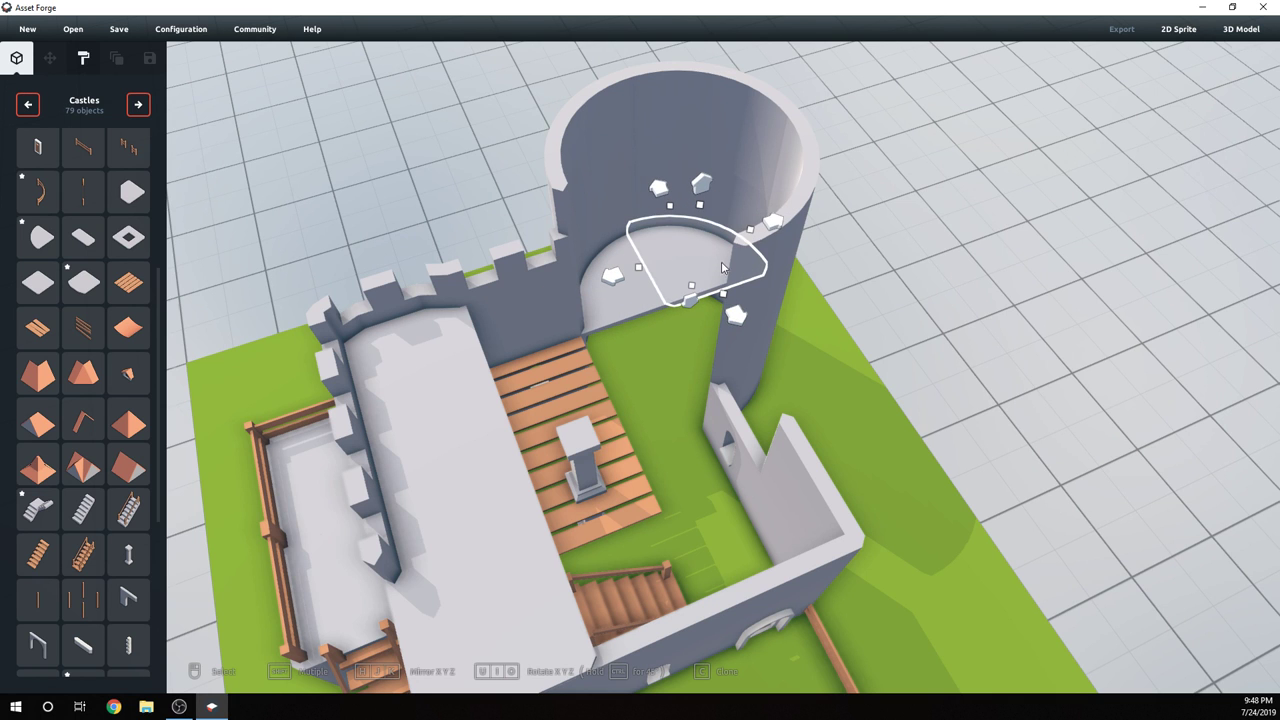
{"action": "right_click_drag", "start_coordinate": [723, 267], "coordinate": [760, 284]}
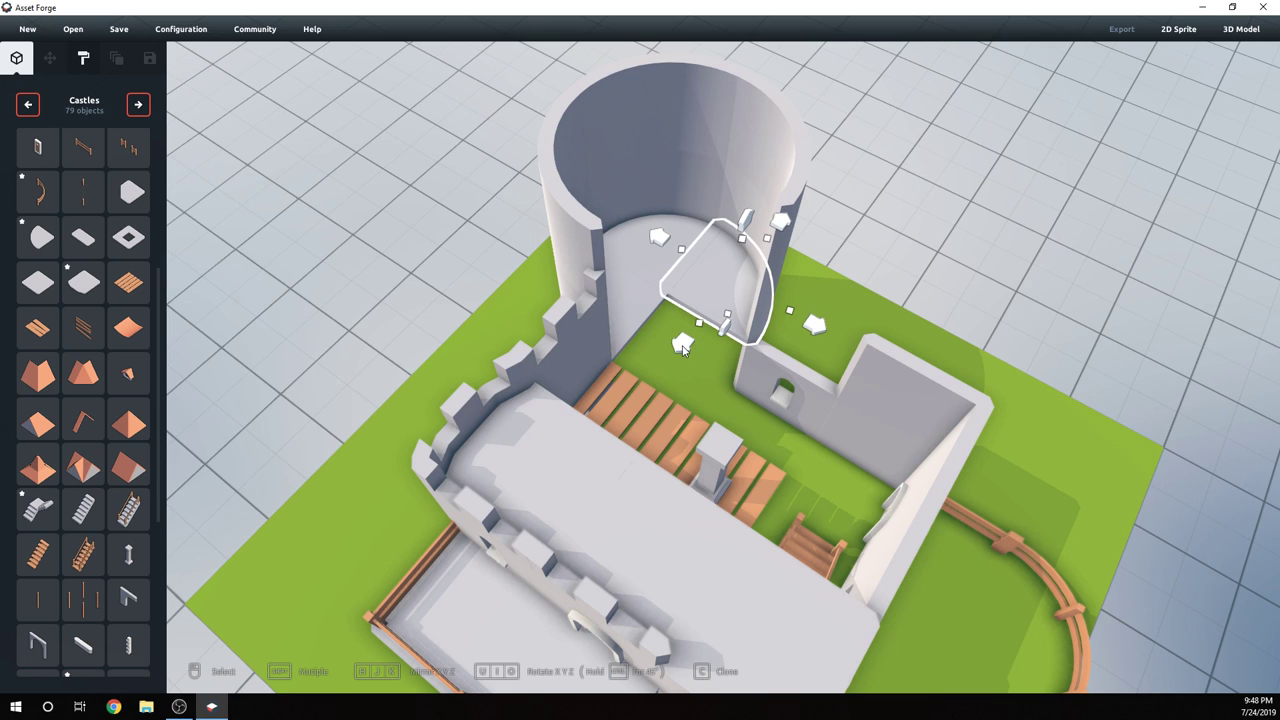
{"action": "left_click_drag", "start_coordinate": [683, 346], "coordinate": [693, 376]}
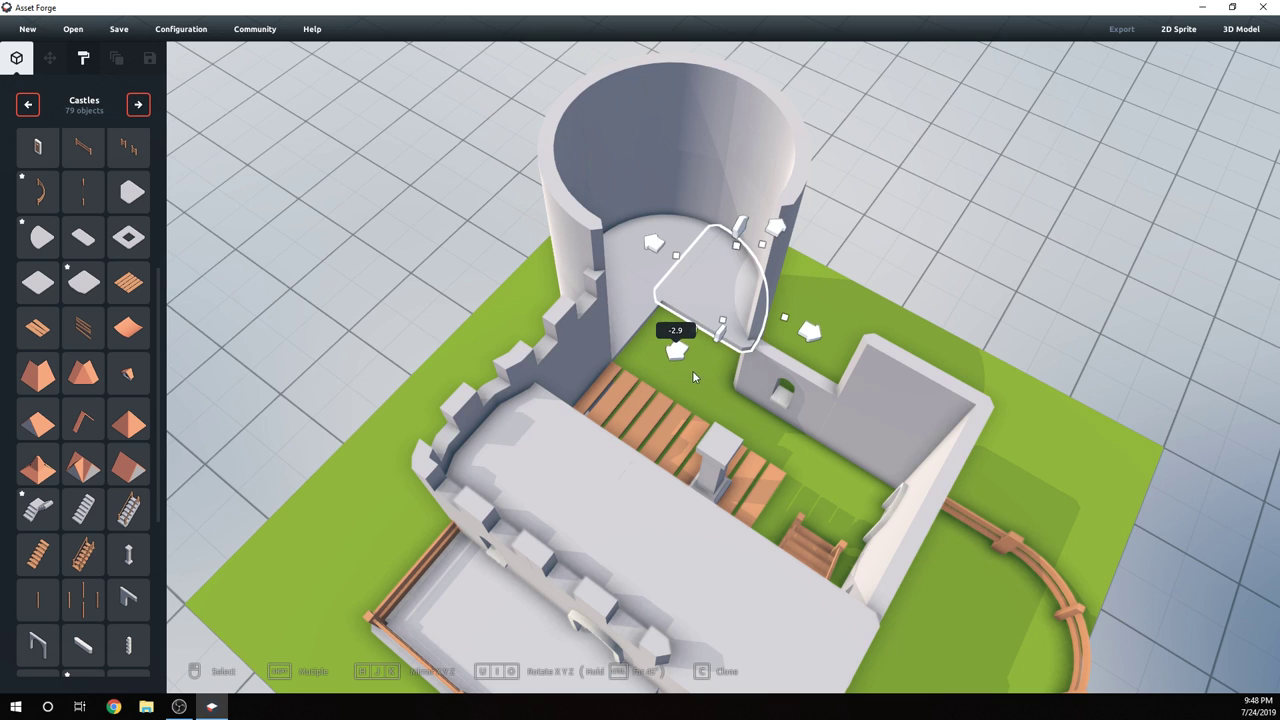
{"action": "left_click_drag", "start_coordinate": [699, 364], "coordinate": [616, 422]}
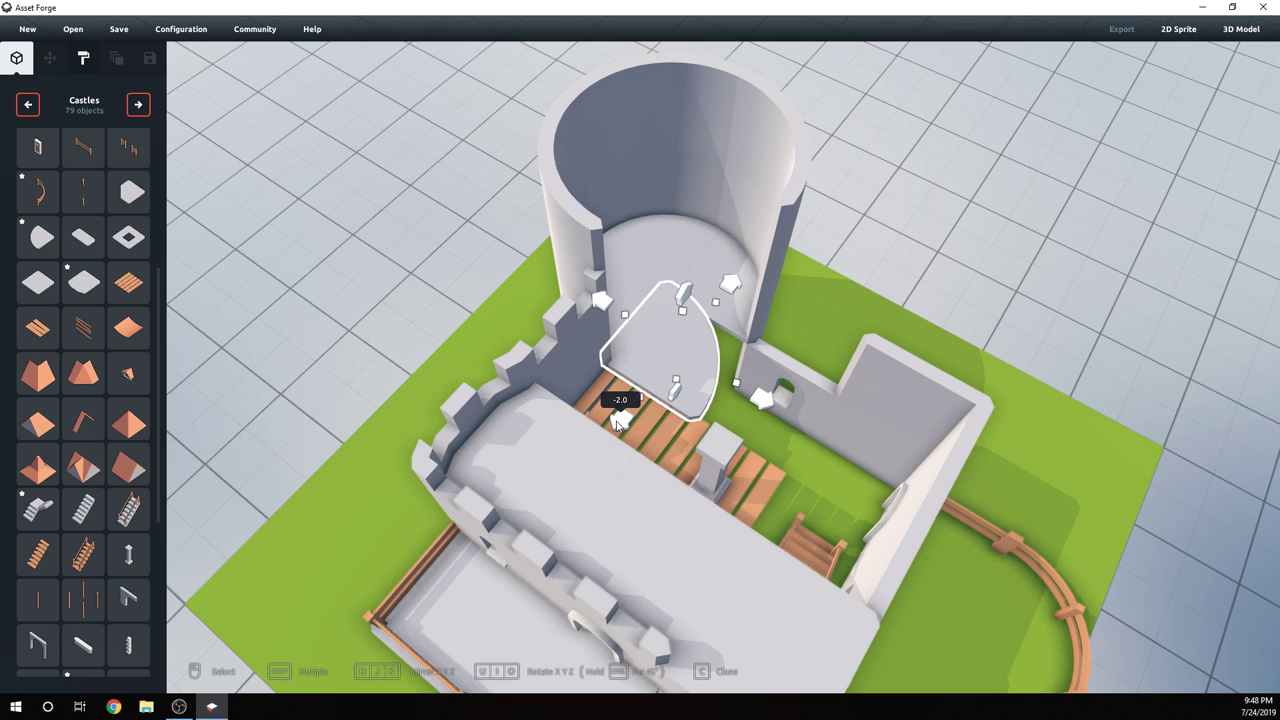
{"action": "right_click_drag", "start_coordinate": [617, 425], "coordinate": [382, 360]}
{"action": "left_click", "coordinate": [620, 350]}
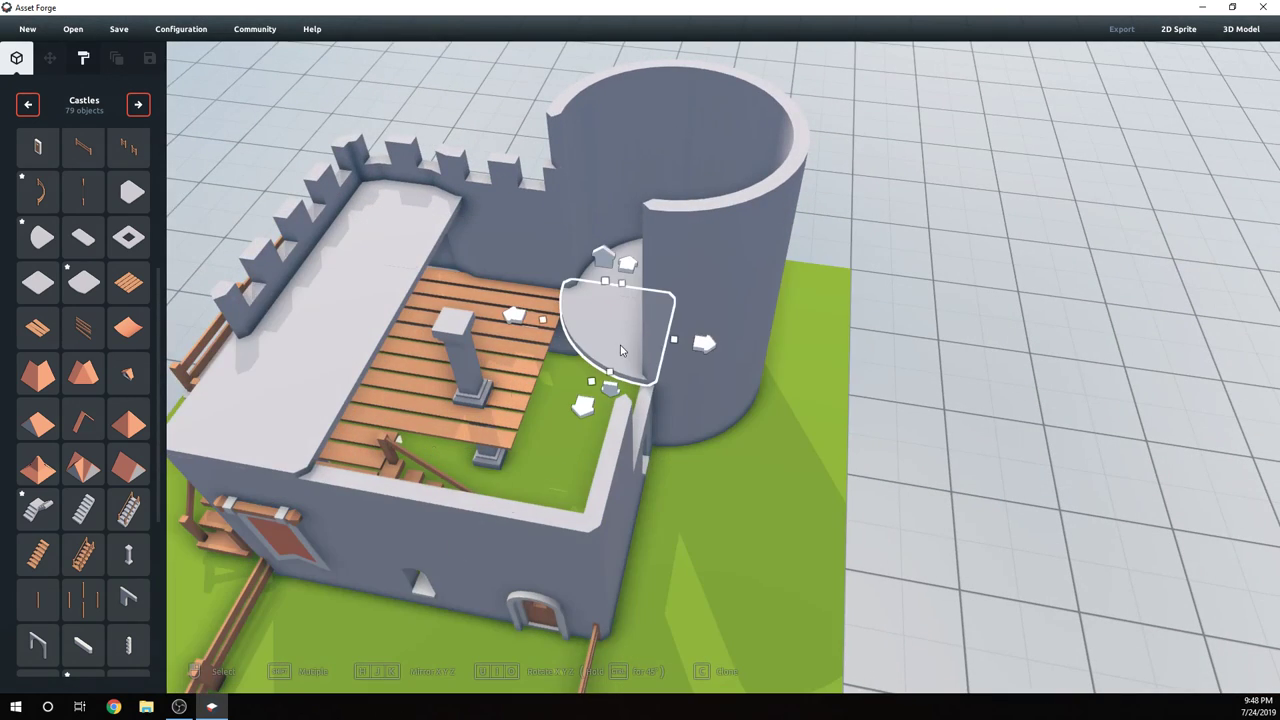
{"action": "key", "text": "Delete"}
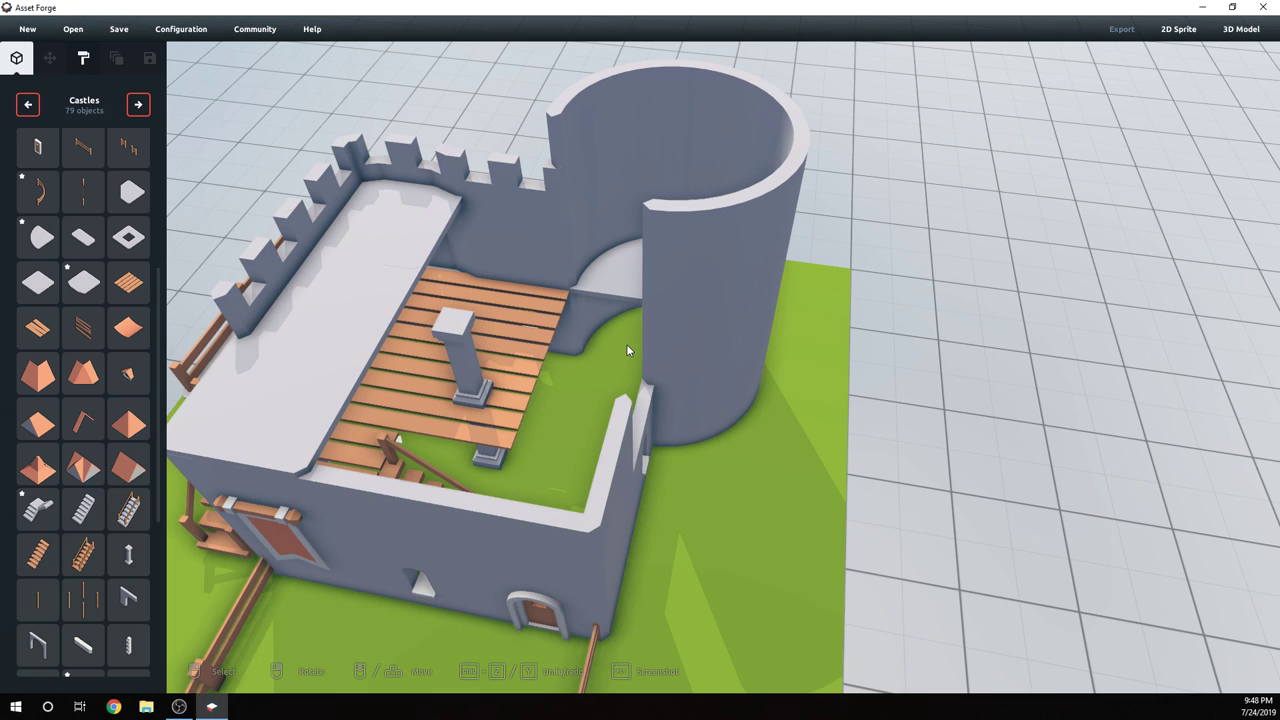
- Add a plank floor section between the existing planks and the tower's half-round slab floor
{"action": "left_click", "coordinate": [122, 285]}
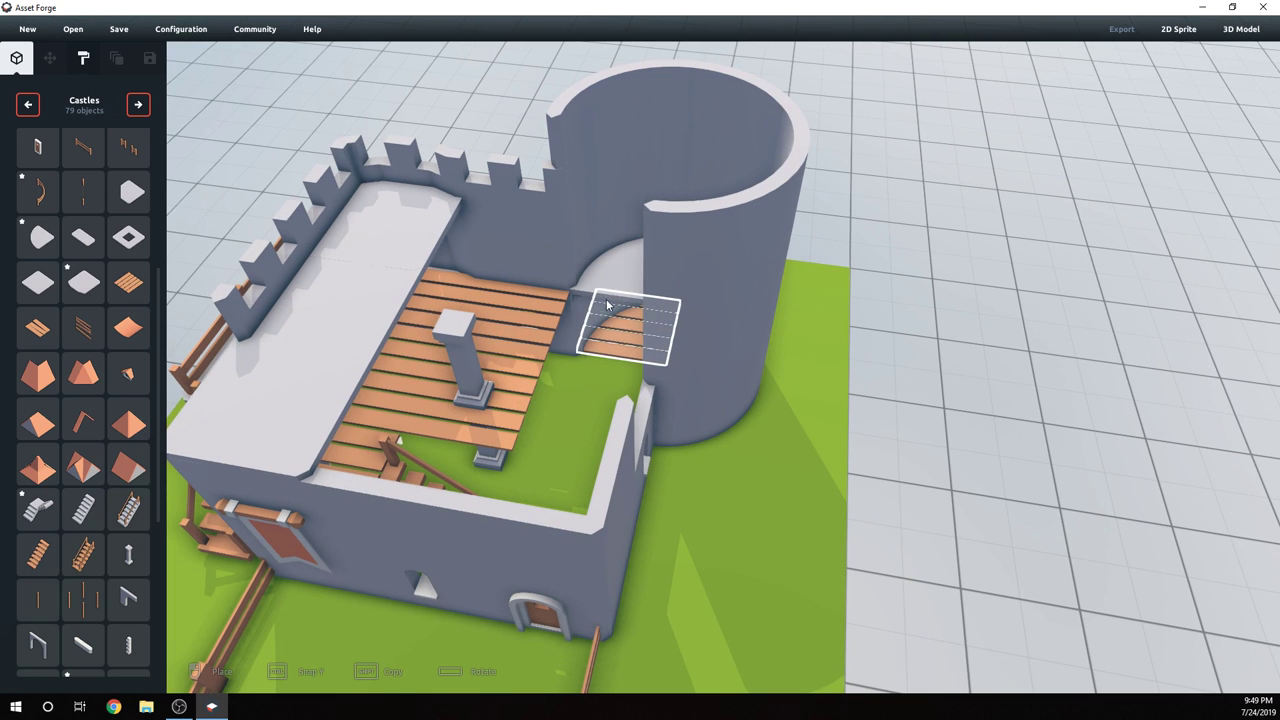
{"action": "left_click", "coordinate": [574, 446]}
{"action": "right_click_drag", "start_coordinate": [742, 446], "coordinate": [786, 415]}
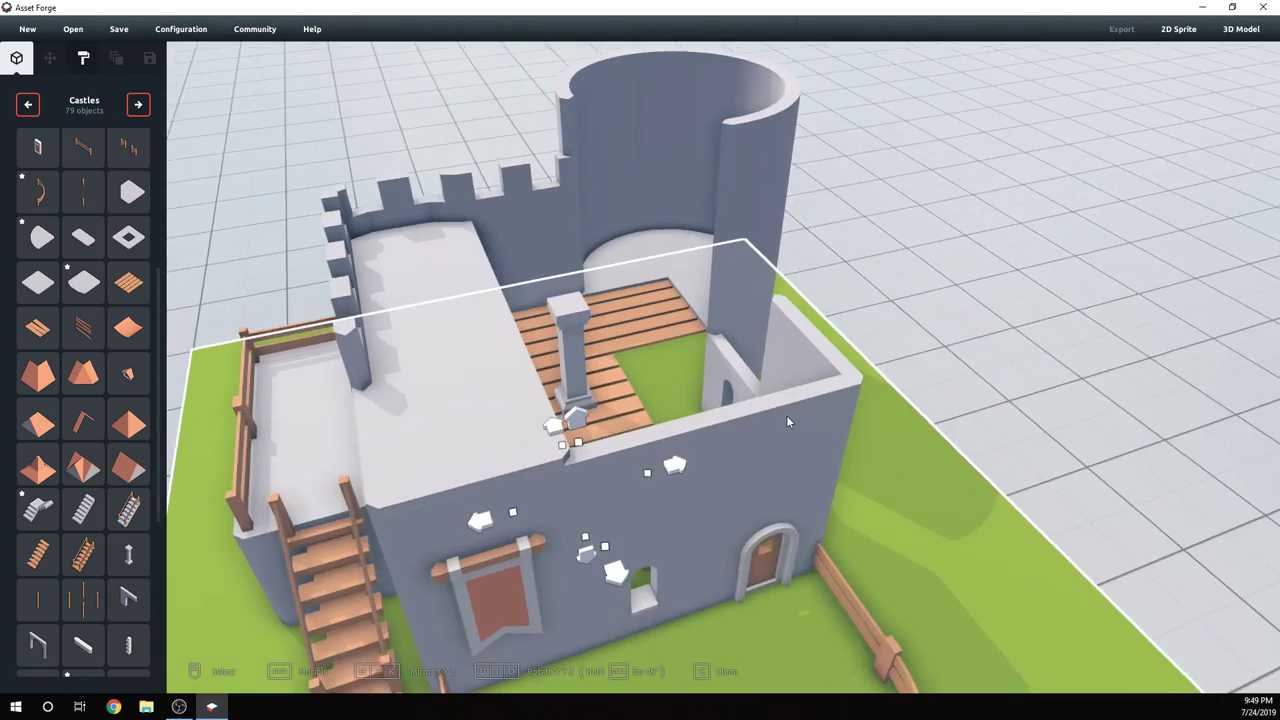
- Add another plank floor section beside the round tower to extend the upper floor
{"action": "scroll", "coordinate": [614, 421], "scroll_direction": "up", "scroll_amount": 3}
{"action": "right_click_drag", "start_coordinate": [614, 421], "coordinate": [508, 443]}
{"action": "scroll", "coordinate": [557, 421], "scroll_direction": "up", "scroll_amount": 3}
{"action": "scroll", "coordinate": [563, 380], "scroll_direction": "down", "scroll_amount": 5}
{"action": "right_click_drag", "start_coordinate": [690, 440], "coordinate": [650, 385]}
{"action": "left_click", "coordinate": [128, 283]}
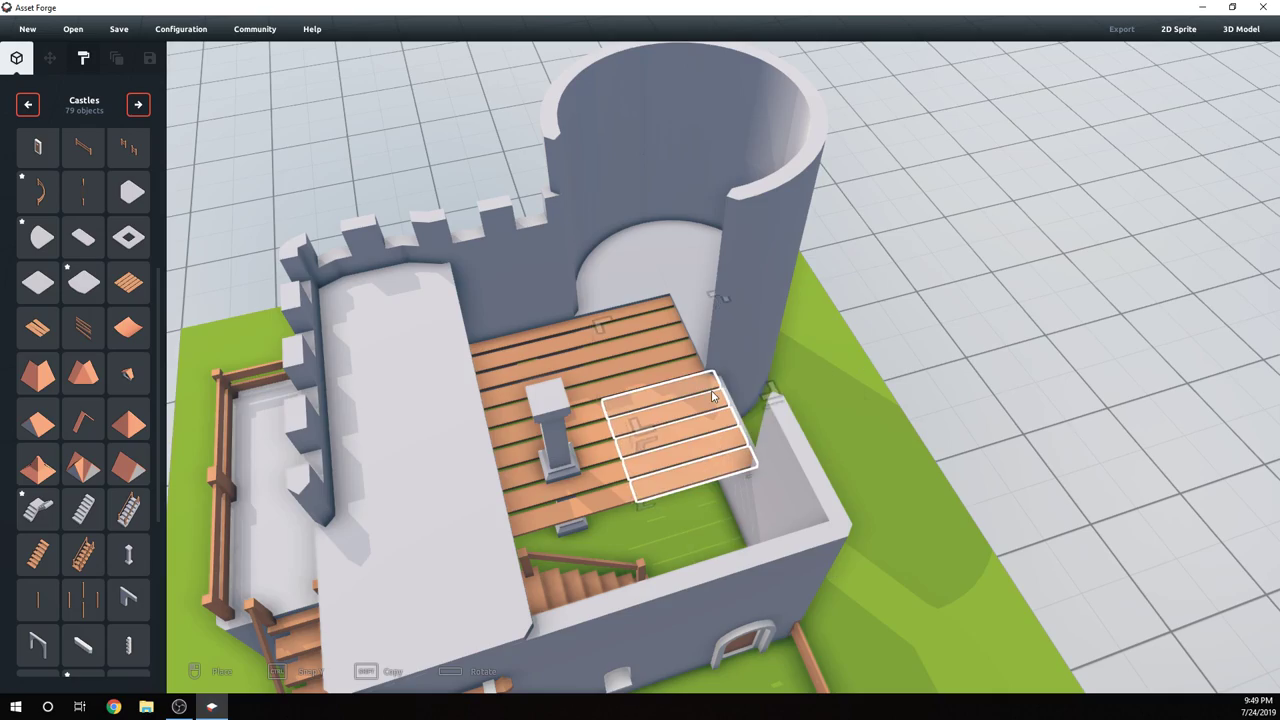
- Place a plank section projecting out through the wall gap beside the tower as a balcony
{"action": "right_click_drag", "start_coordinate": [847, 405], "coordinate": [505, 449]}
{"action": "left_click", "coordinate": [138, 282]}
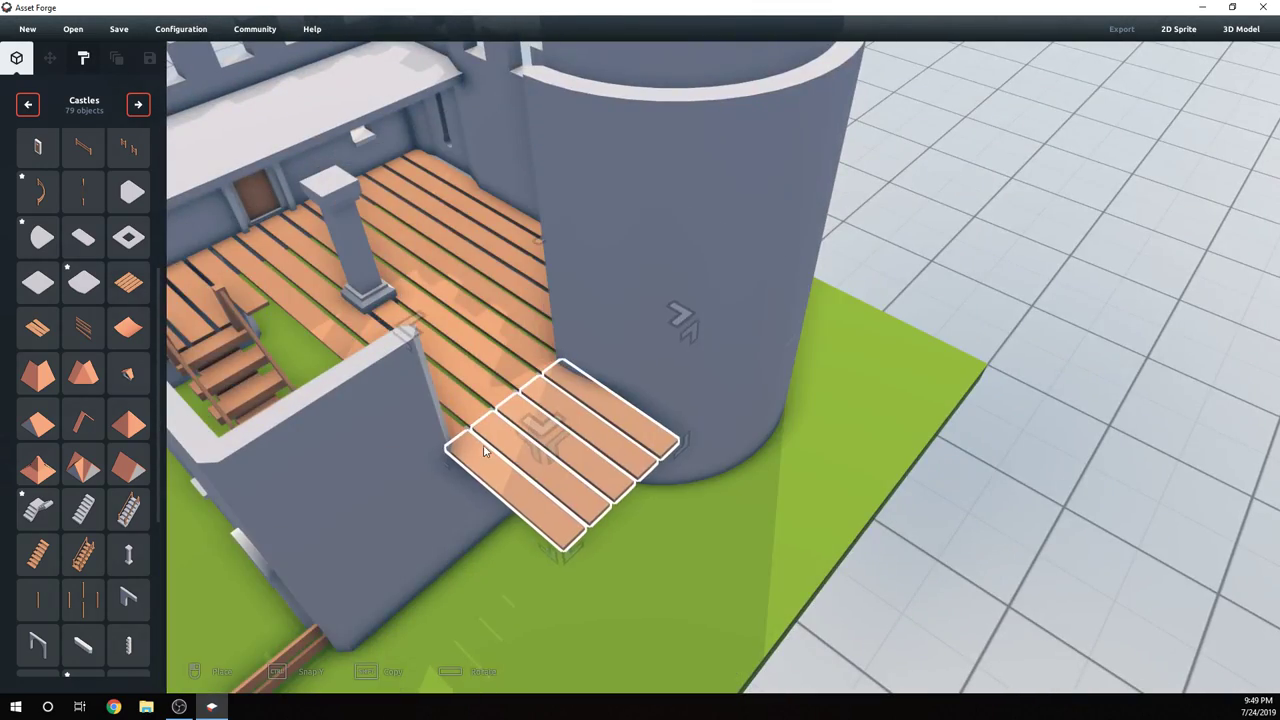
{"action": "left_click", "coordinate": [484, 447]}
- Support the plank balcony with a wooden post under each of its two outer corners
{"action": "right_click_drag", "start_coordinate": [499, 542], "coordinate": [520, 501]}
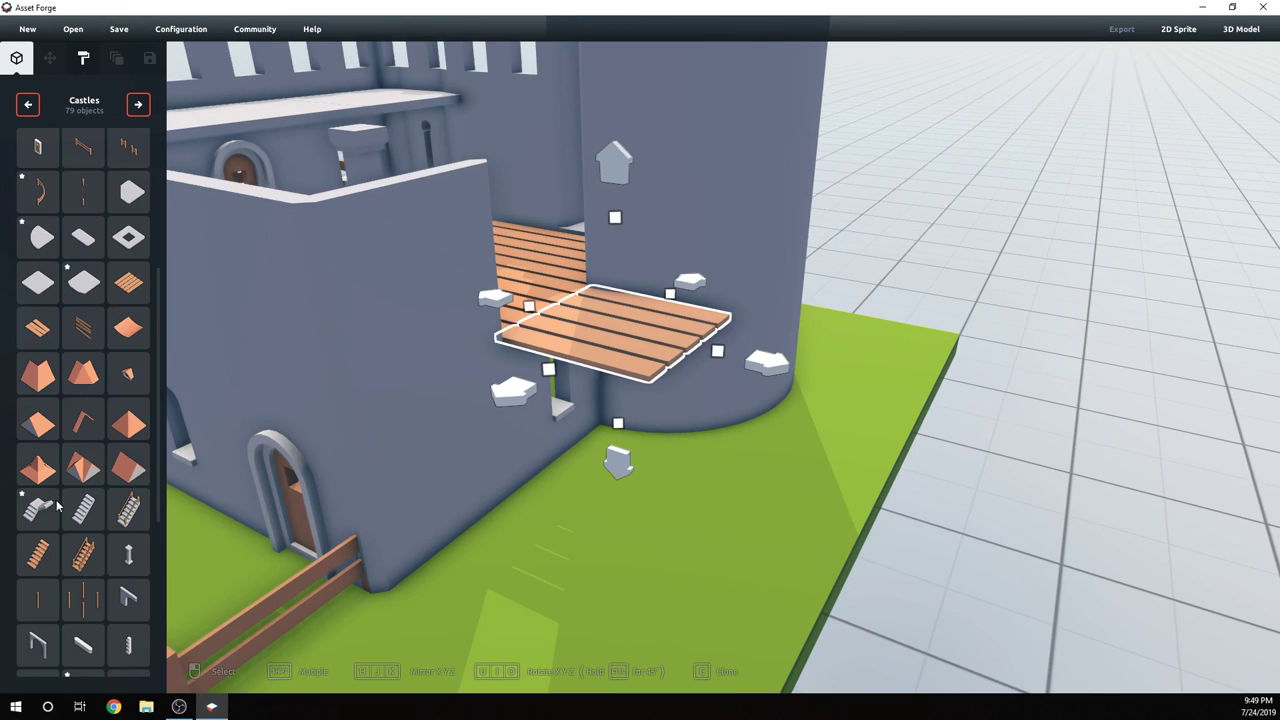
{"action": "scroll", "coordinate": [57, 507], "scroll_direction": "down", "scroll_amount": 2}
{"action": "left_click", "coordinate": [83, 518]}
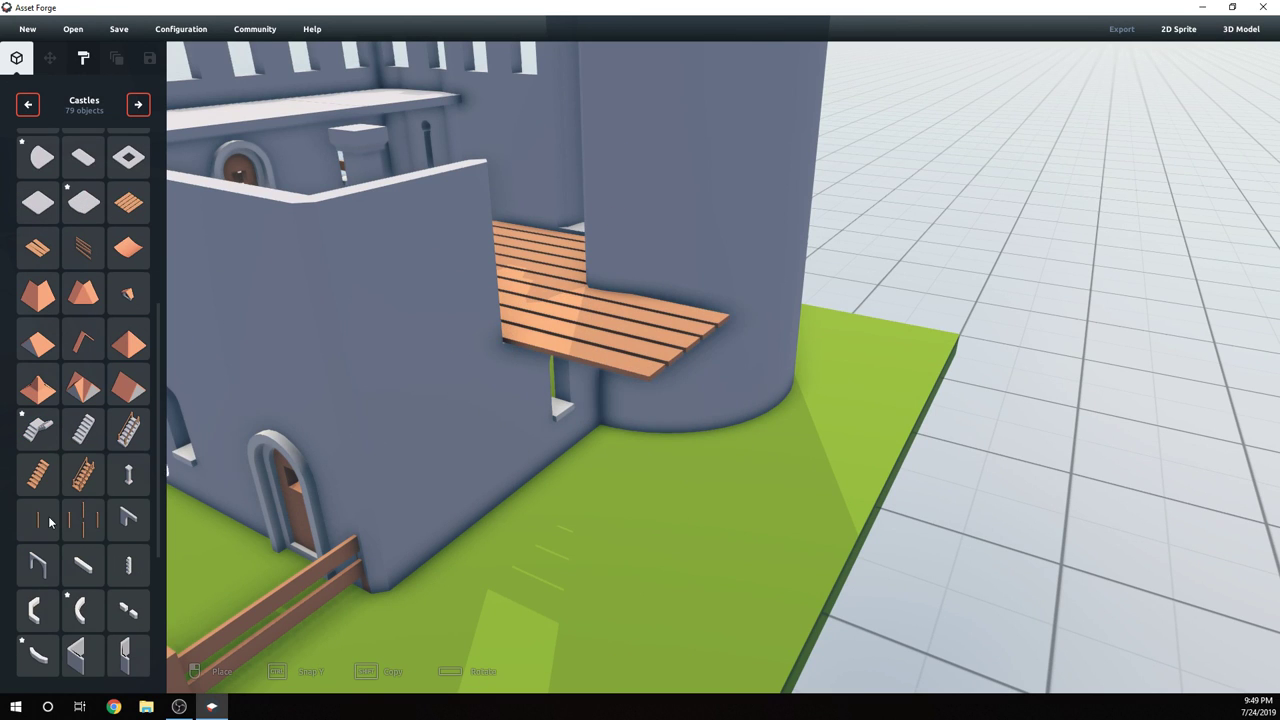
{"action": "left_click", "coordinate": [590, 491]}
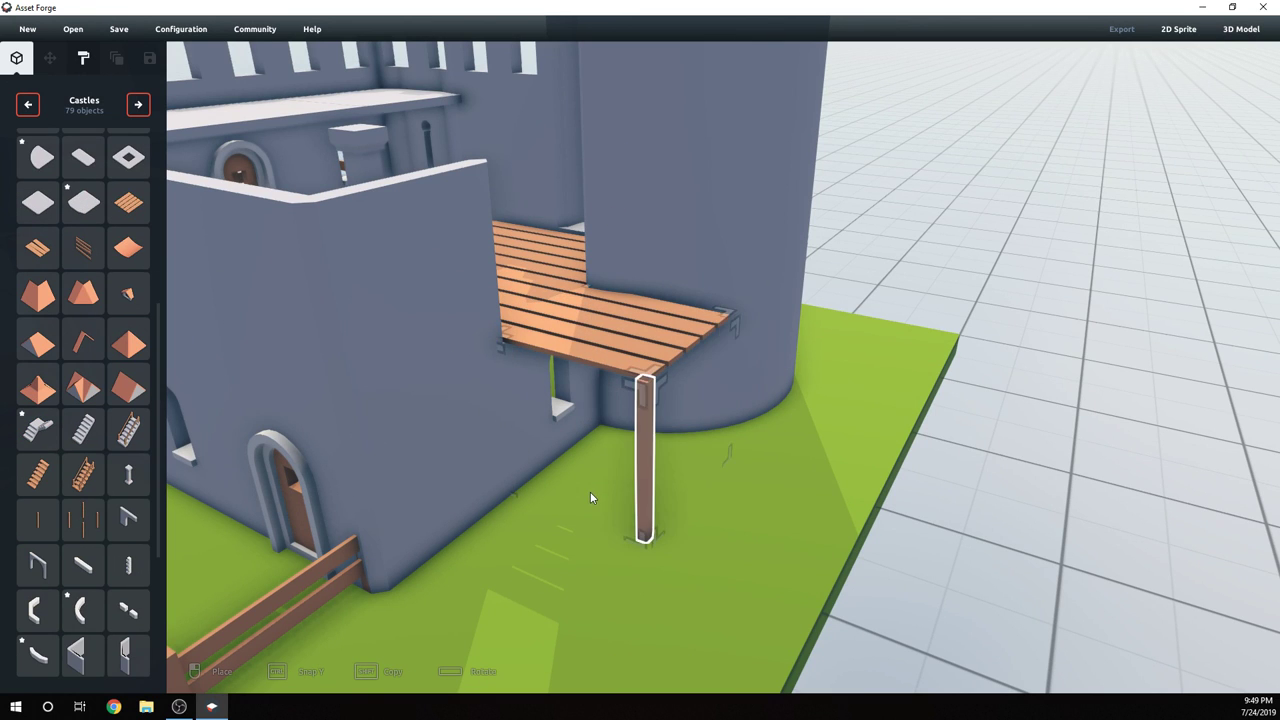
{"action": "left_click", "coordinate": [590, 491]}
{"action": "left_click", "coordinate": [797, 451]}
{"action": "right_click_drag", "start_coordinate": [797, 451], "coordinate": [656, 436]}
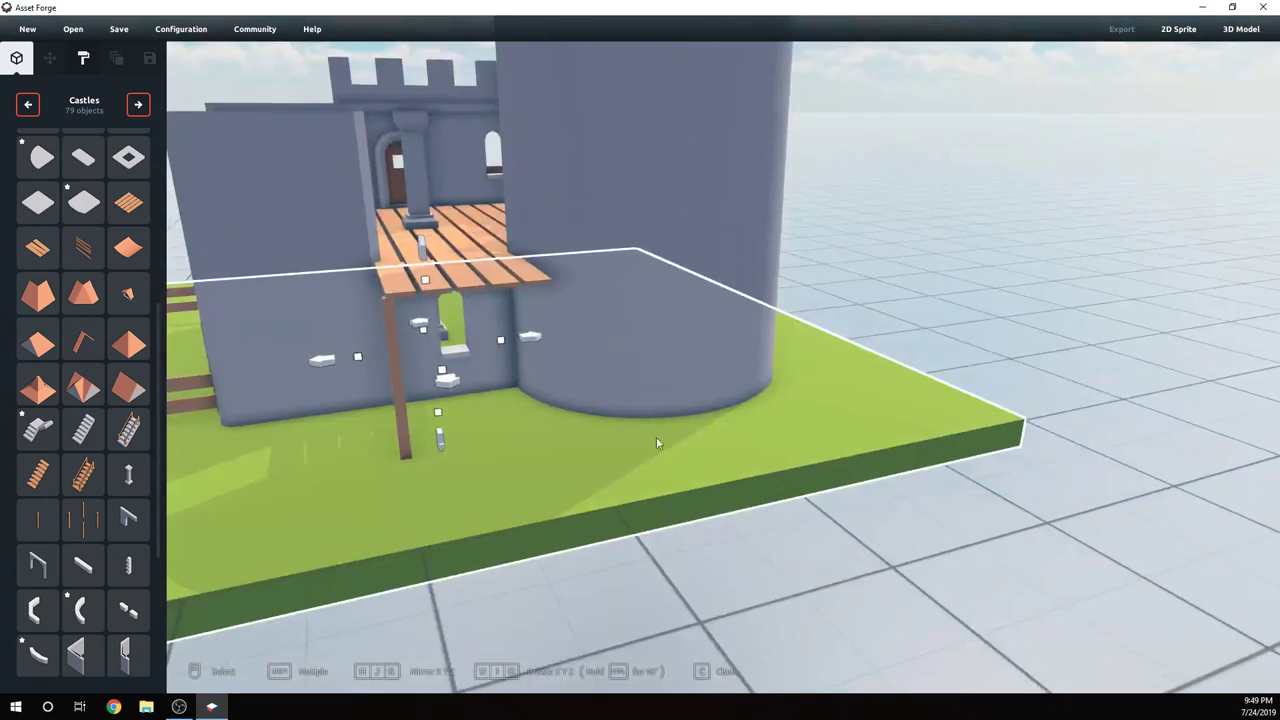
{"action": "left_click", "coordinate": [41, 530]}
{"action": "left_click", "coordinate": [476, 391], "text": "shift"}
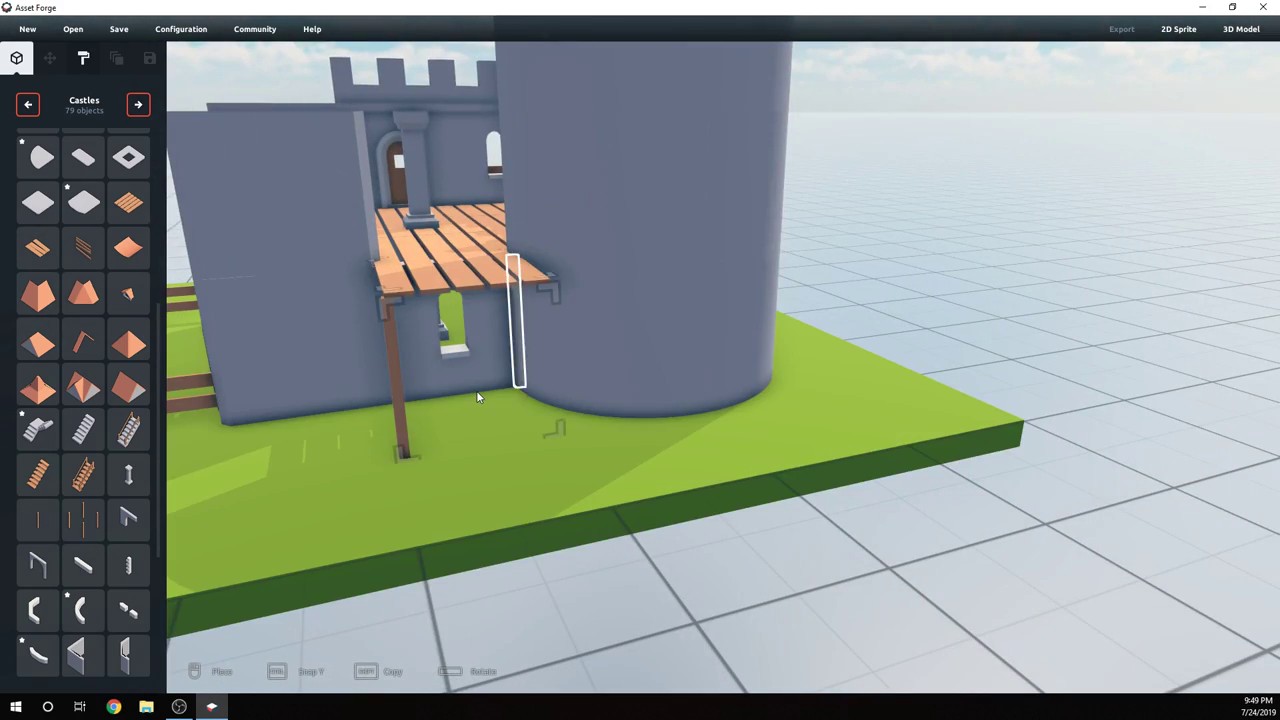
{"action": "left_click", "coordinate": [476, 391]}
- Fit wooden fence railings along the two open sides of the balcony
{"action": "right_click_drag", "start_coordinate": [476, 391], "coordinate": [546, 441]}
{"action": "scroll", "coordinate": [546, 441], "scroll_direction": "down", "scroll_amount": 2}
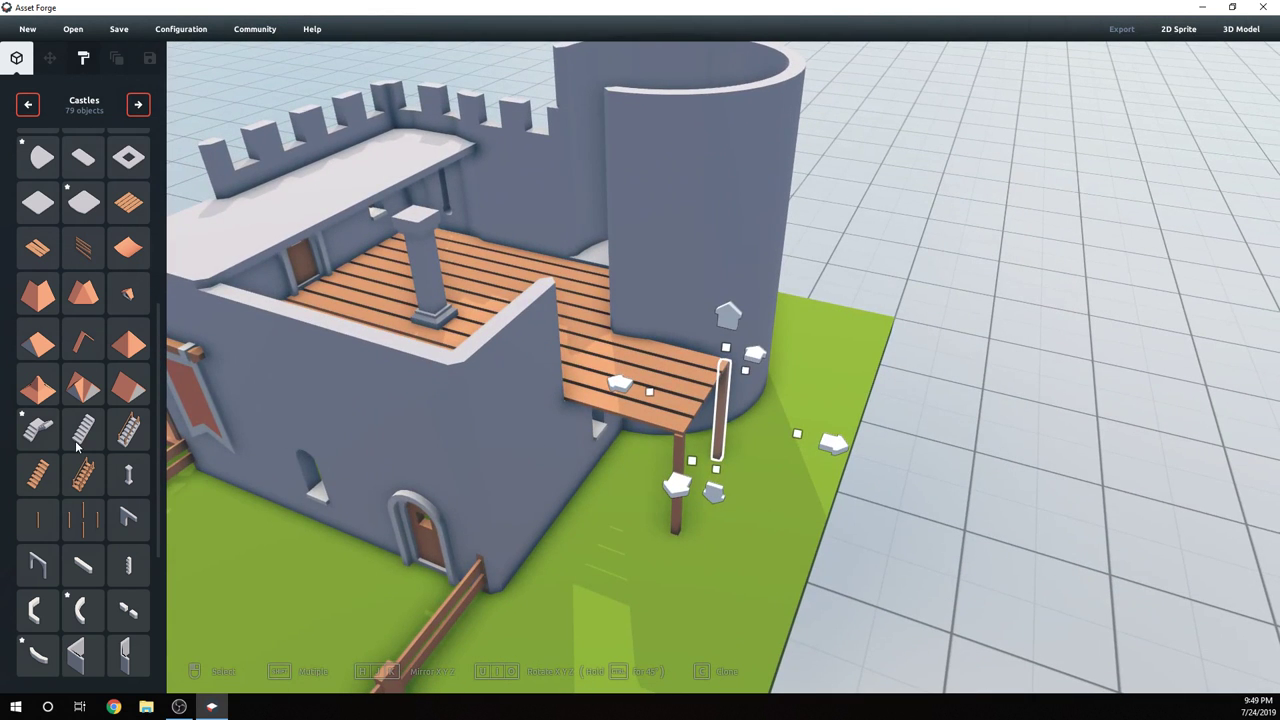
{"action": "scroll", "coordinate": [85, 277], "scroll_direction": "up", "scroll_amount": 5}
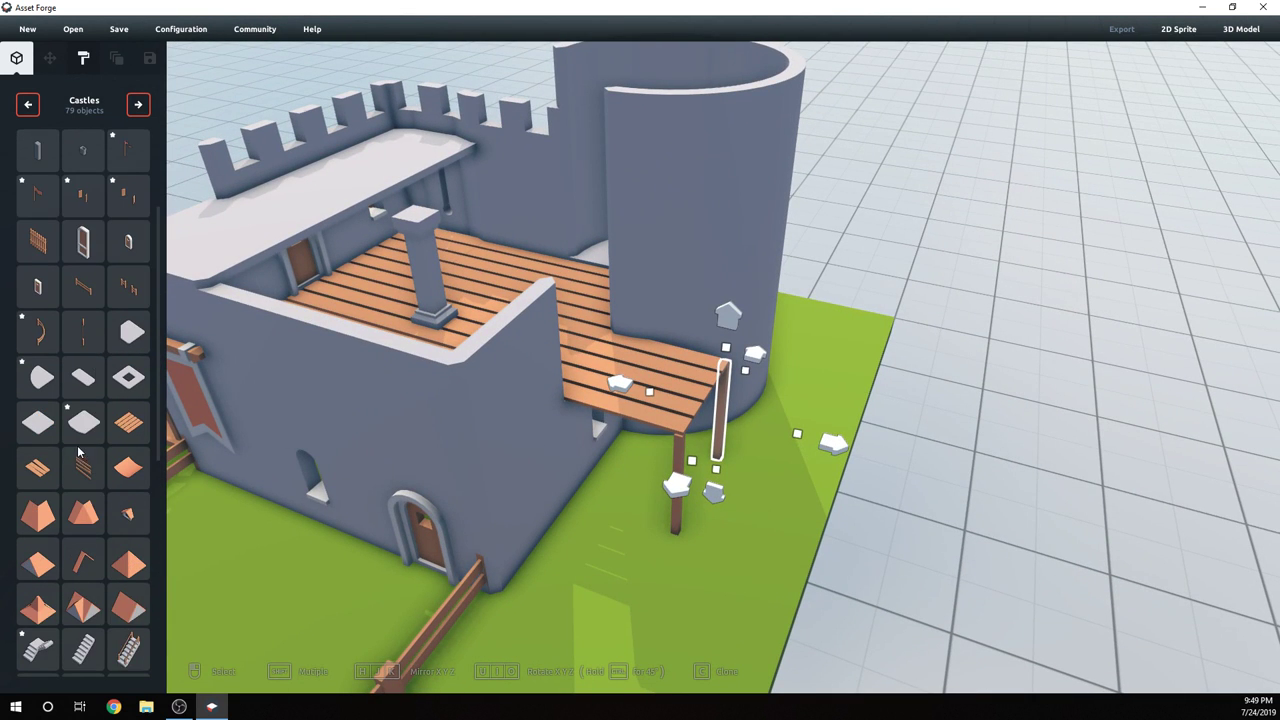
{"action": "scroll", "coordinate": [80, 450], "scroll_direction": "up", "scroll_amount": 3}
{"action": "left_click", "coordinate": [127, 409]}
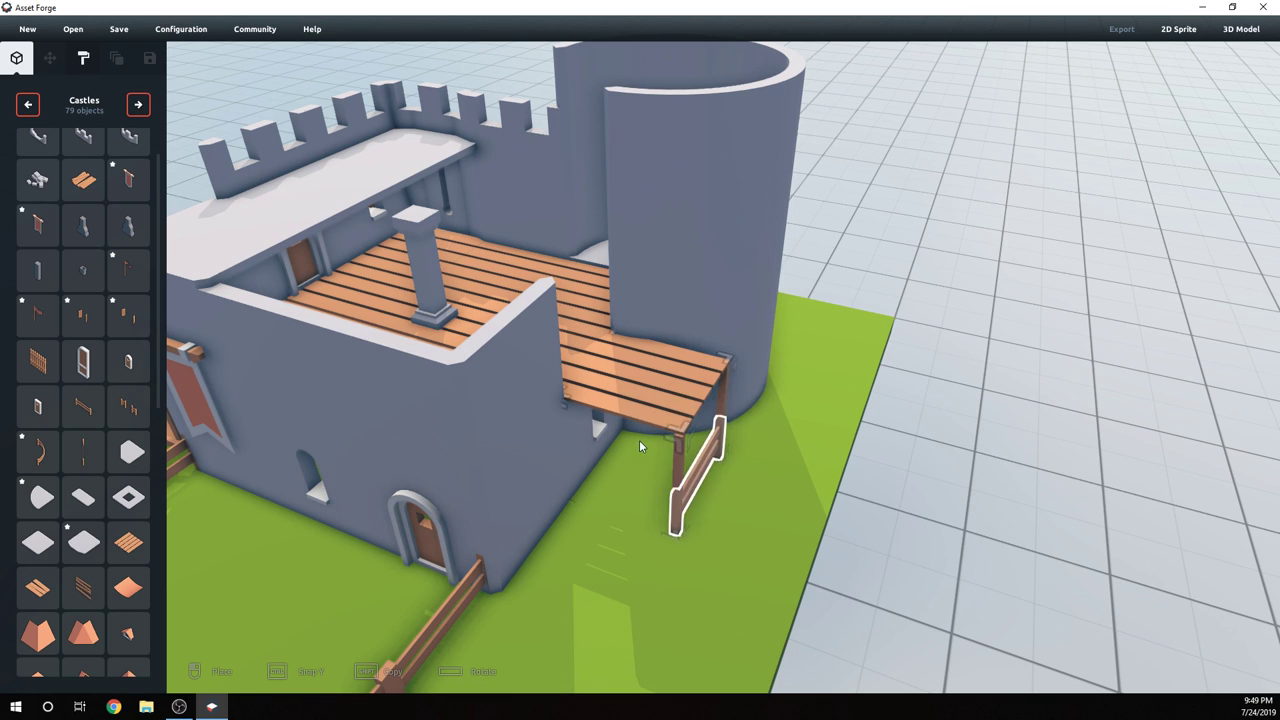
{"action": "left_click", "coordinate": [608, 395]}
{"action": "left_click", "coordinate": [124, 406]}
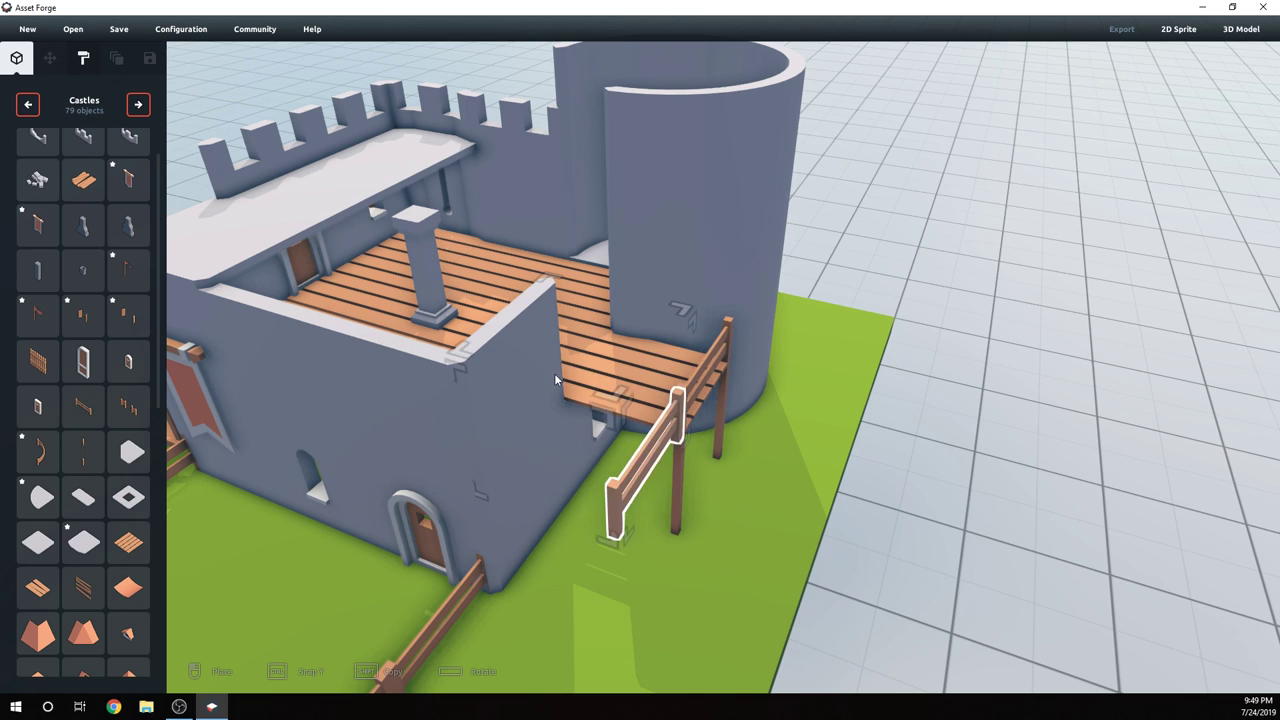
{"action": "left_click", "coordinate": [600, 395]}
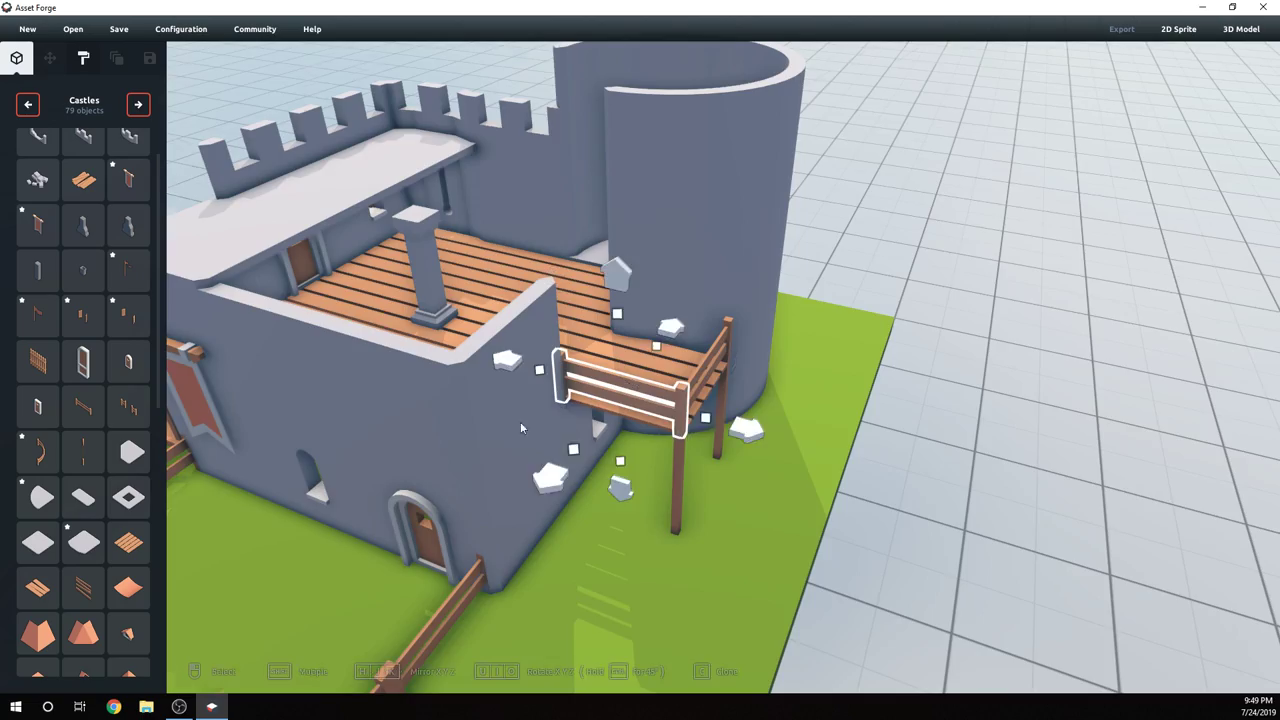
- Fill the gap between the corner wall and the round tower with an arched wall section opening onto the balcony
{"action": "right_click_drag", "start_coordinate": [520, 421], "coordinate": [619, 491]}
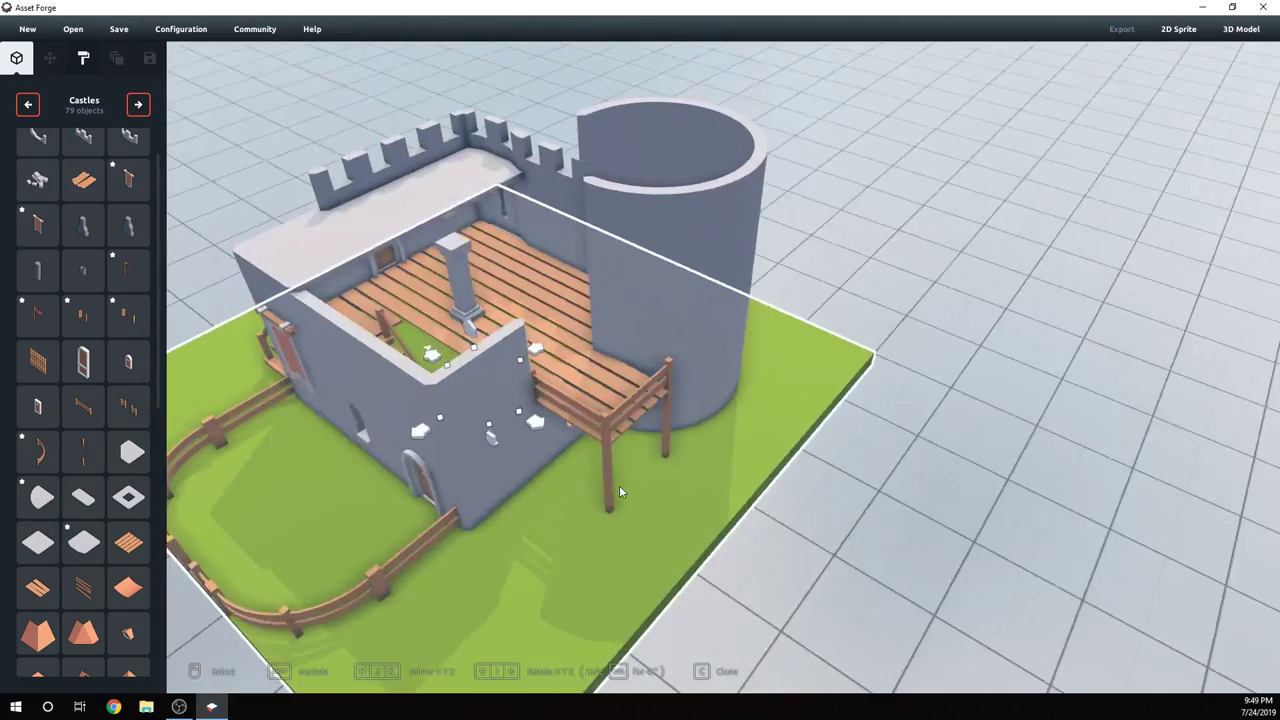
{"action": "scroll", "coordinate": [145, 380], "scroll_direction": "down", "scroll_amount": 15}
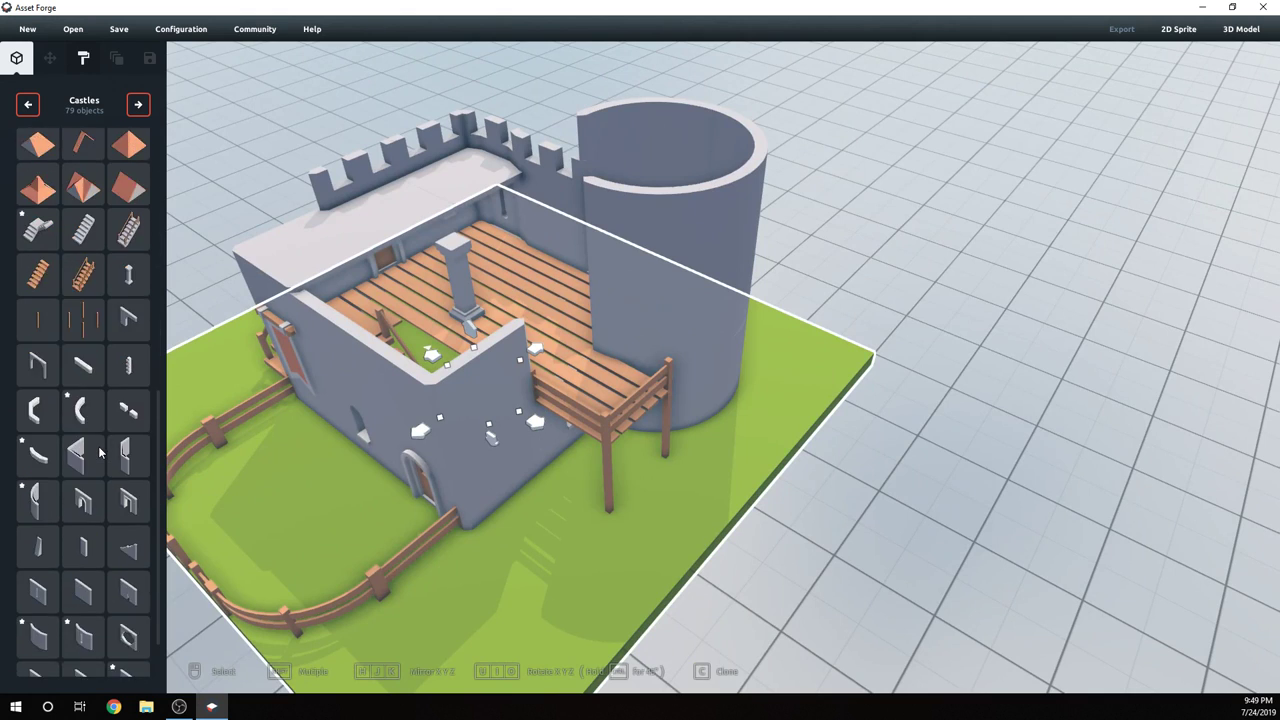
{"action": "left_click", "coordinate": [49, 312]}
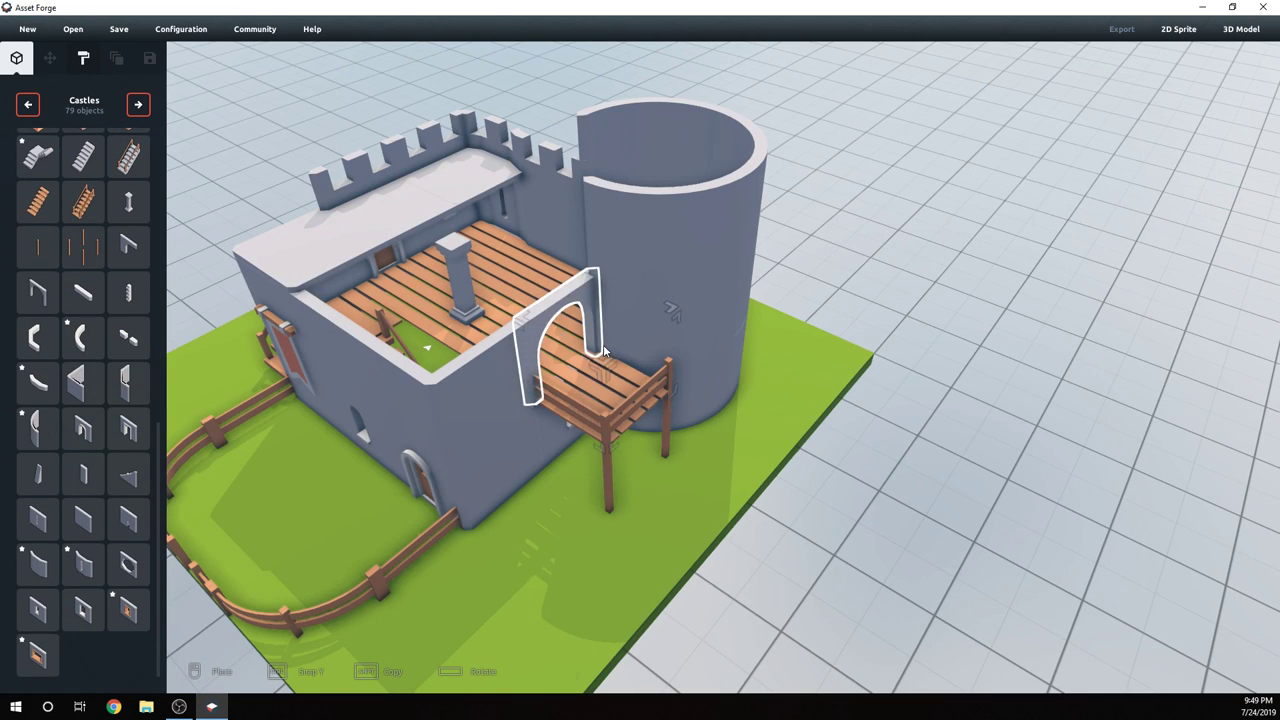
{"action": "left_click", "coordinate": [603, 346]}
{"action": "left_click", "coordinate": [545, 503]}
- Extend the stone slab roof with two square slabs along the yard-side wall, joining the existing roof to the corner
{"action": "right_click_drag", "start_coordinate": [545, 503], "coordinate": [122, 464]}
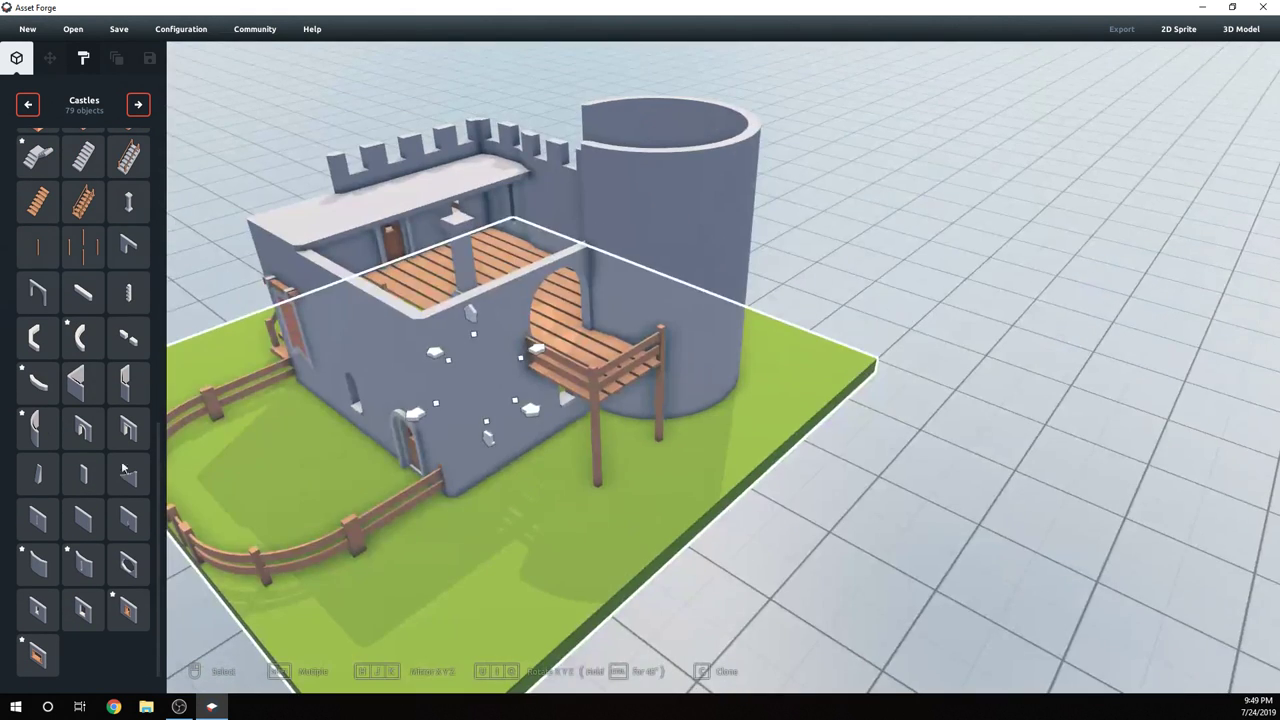
{"action": "scroll", "coordinate": [50, 490], "scroll_direction": "up", "scroll_amount": 6}
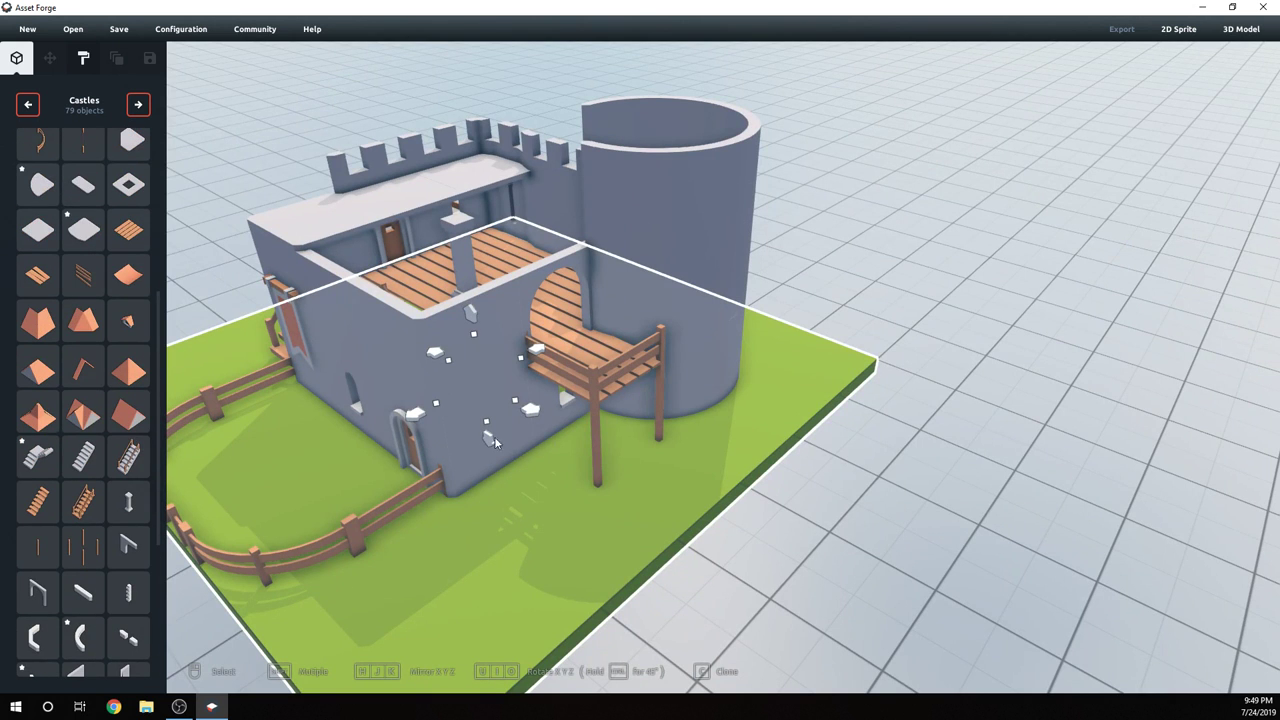
{"action": "left_click", "coordinate": [904, 310]}
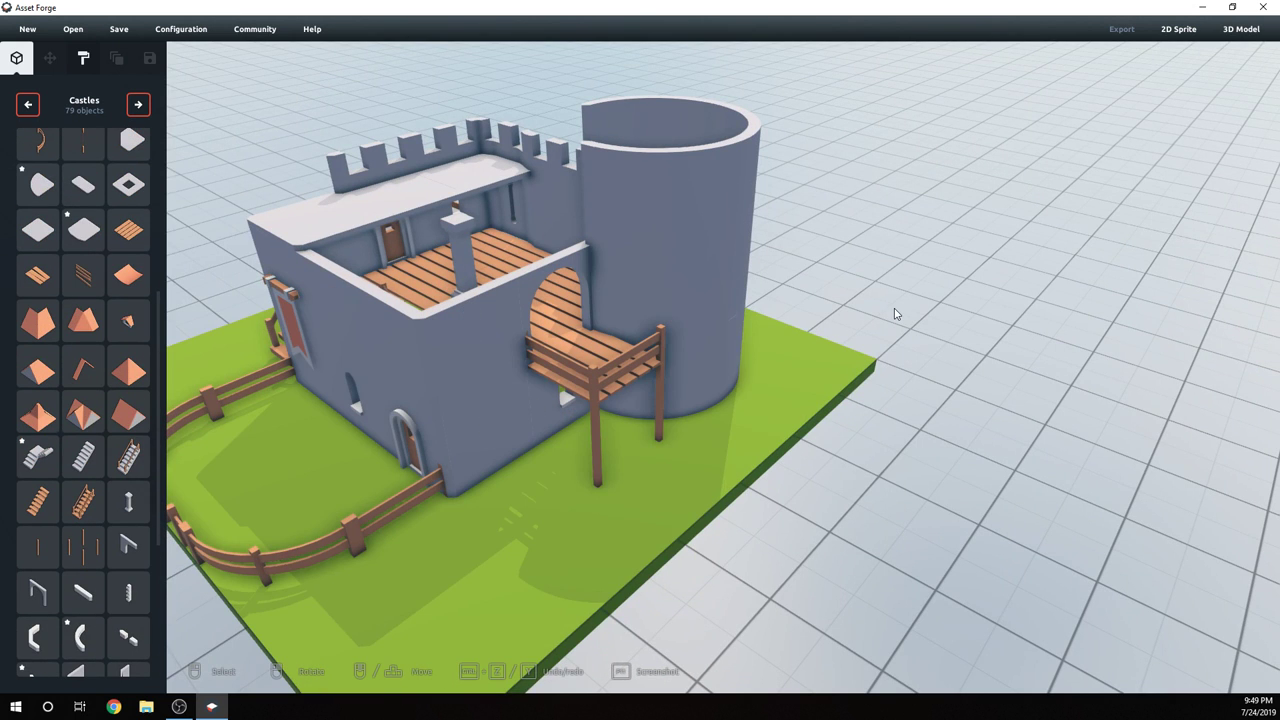
{"action": "middle_click_drag", "start_coordinate": [852, 326], "coordinate": [1000, 390]}
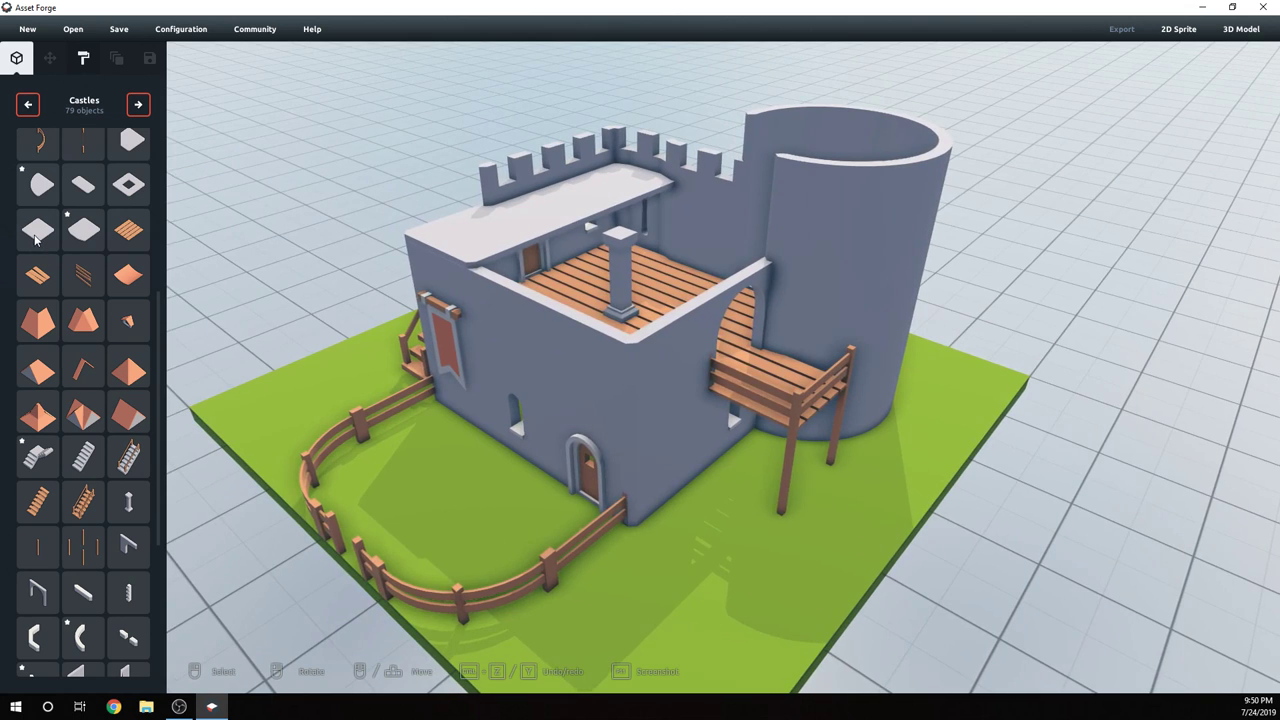
{"action": "left_click", "coordinate": [38, 230]}
{"action": "left_click", "coordinate": [658, 350]}
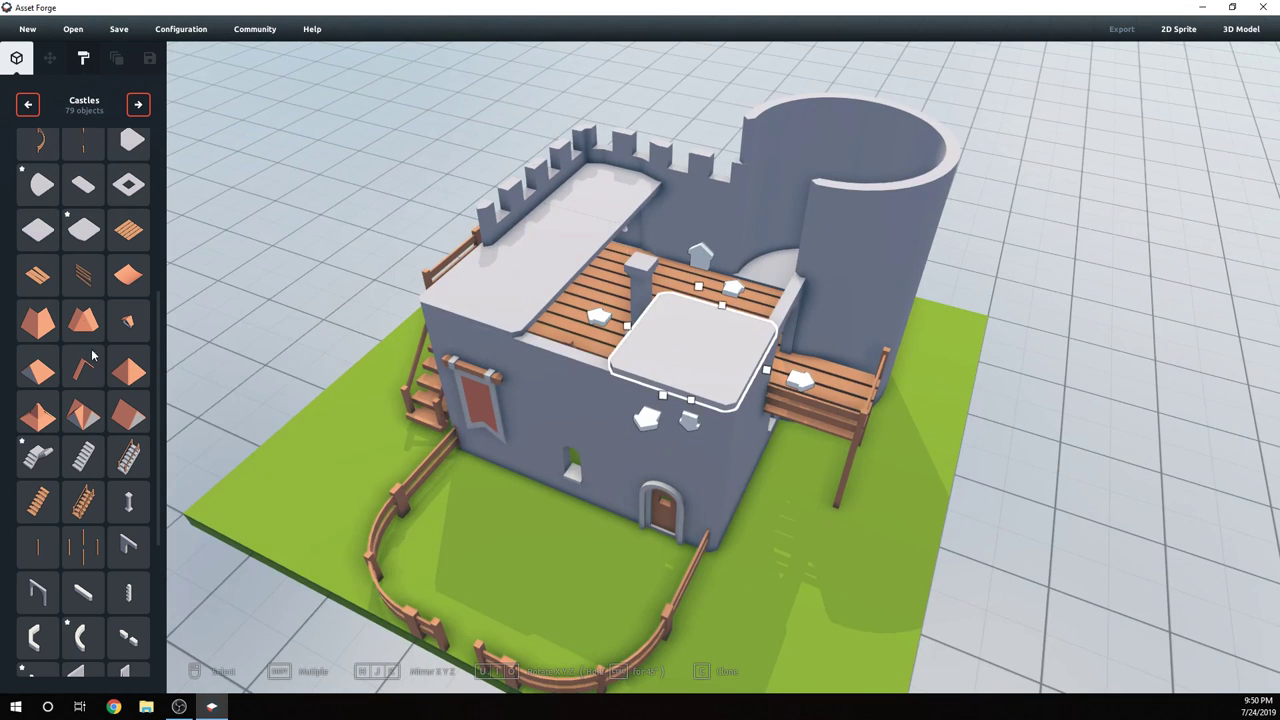
{"action": "left_click", "coordinate": [35, 230]}
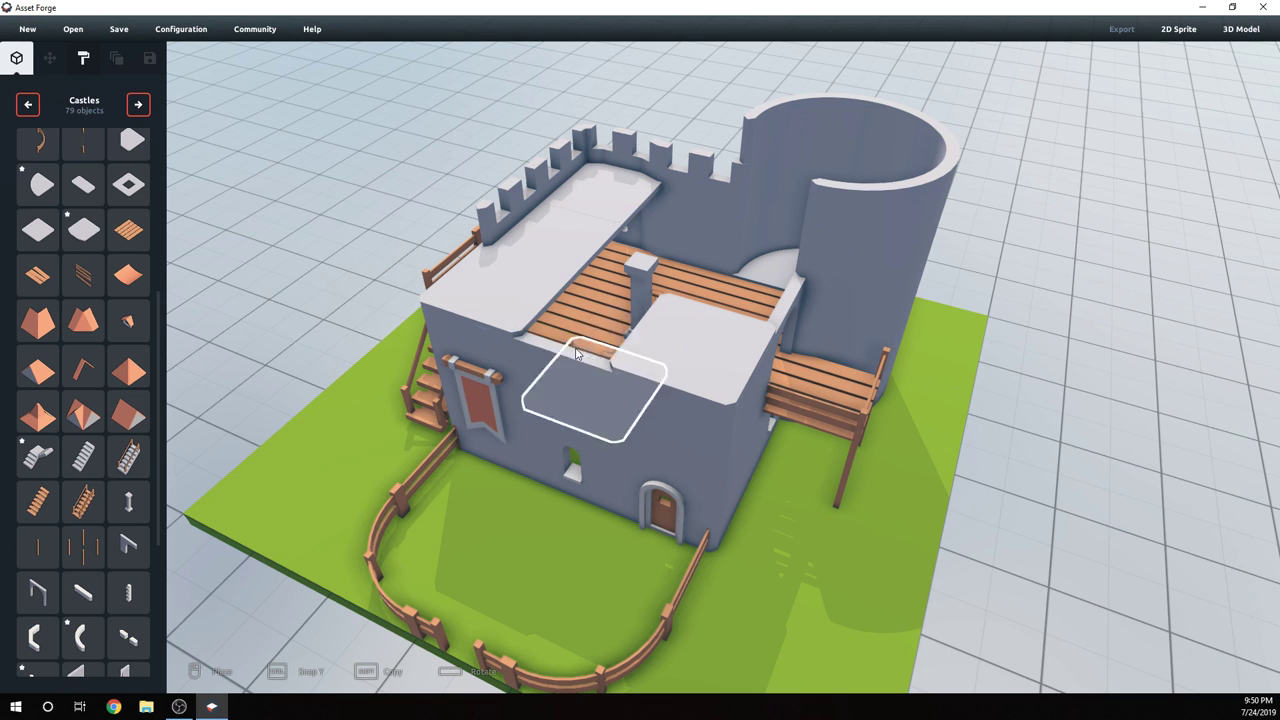
{"action": "left_click", "coordinate": [600, 292]}
- Replace the upper wall section above the small arched window with a wall that has a wood-framed window
{"action": "right_click_drag", "start_coordinate": [620, 404], "coordinate": [621, 363]}
{"action": "left_click", "coordinate": [621, 363]}
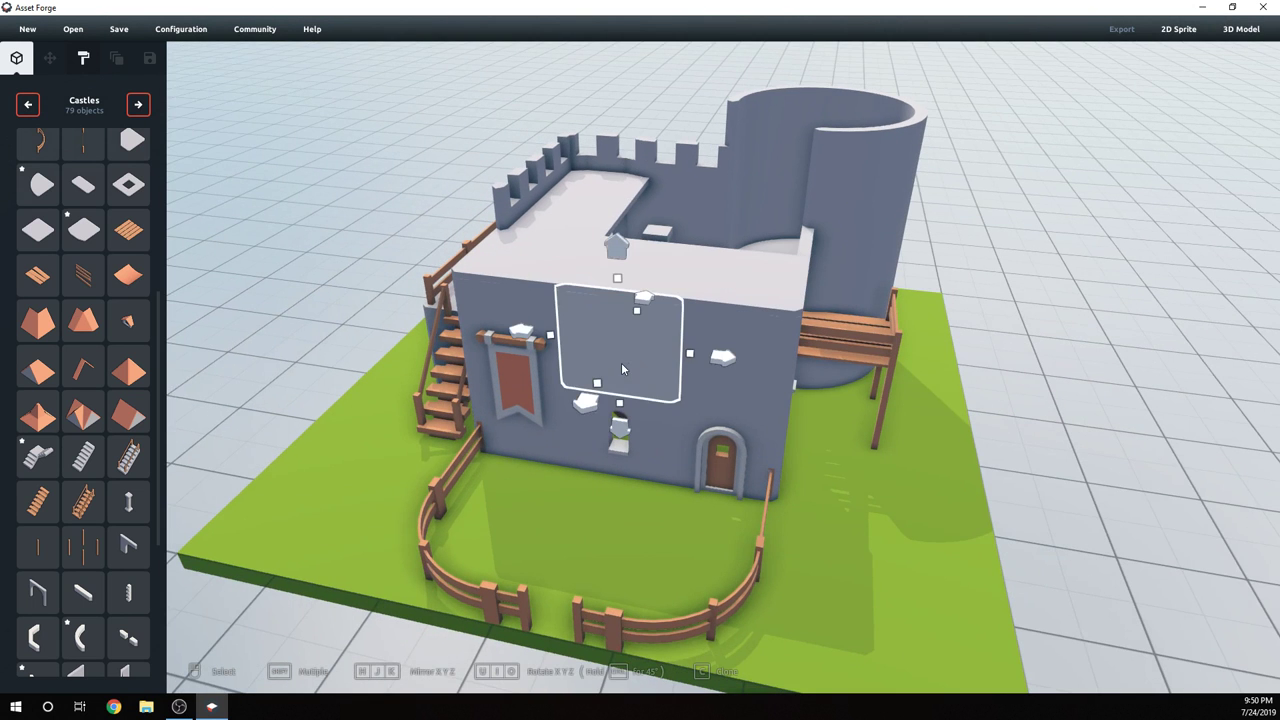
{"action": "key", "text": "Delete"}
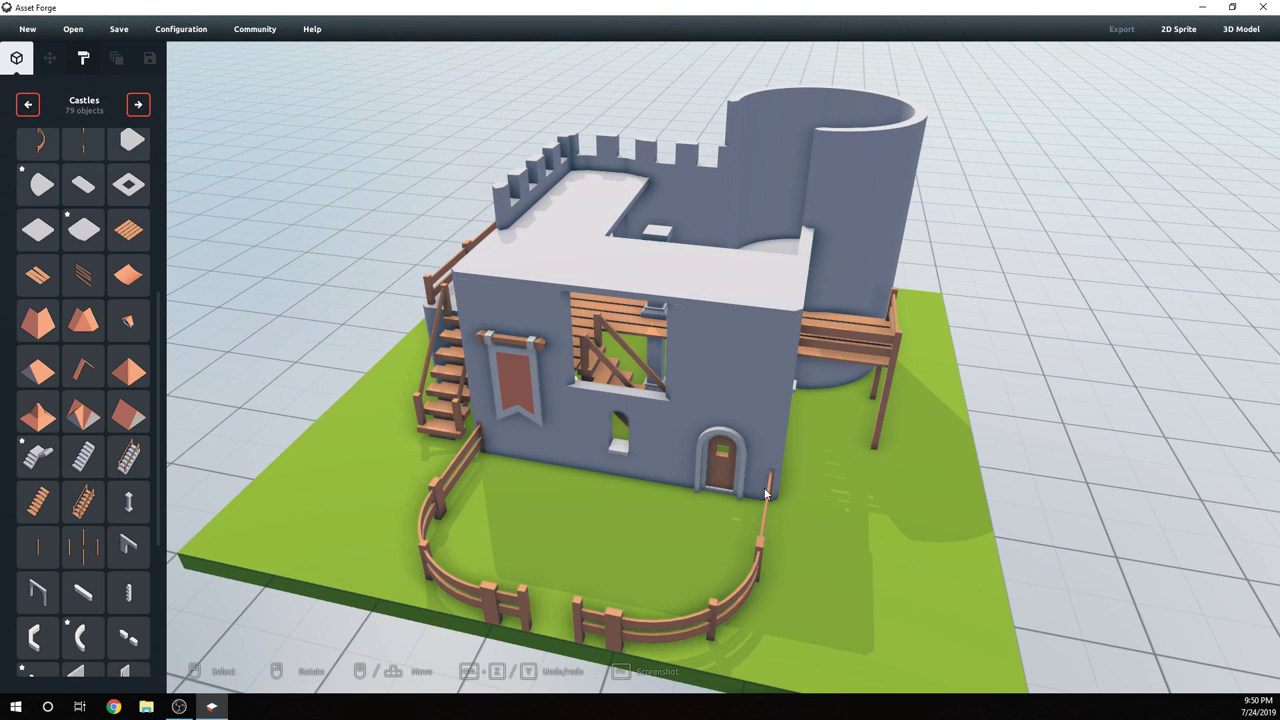
{"action": "right_click_drag", "start_coordinate": [814, 457], "coordinate": [228, 377]}
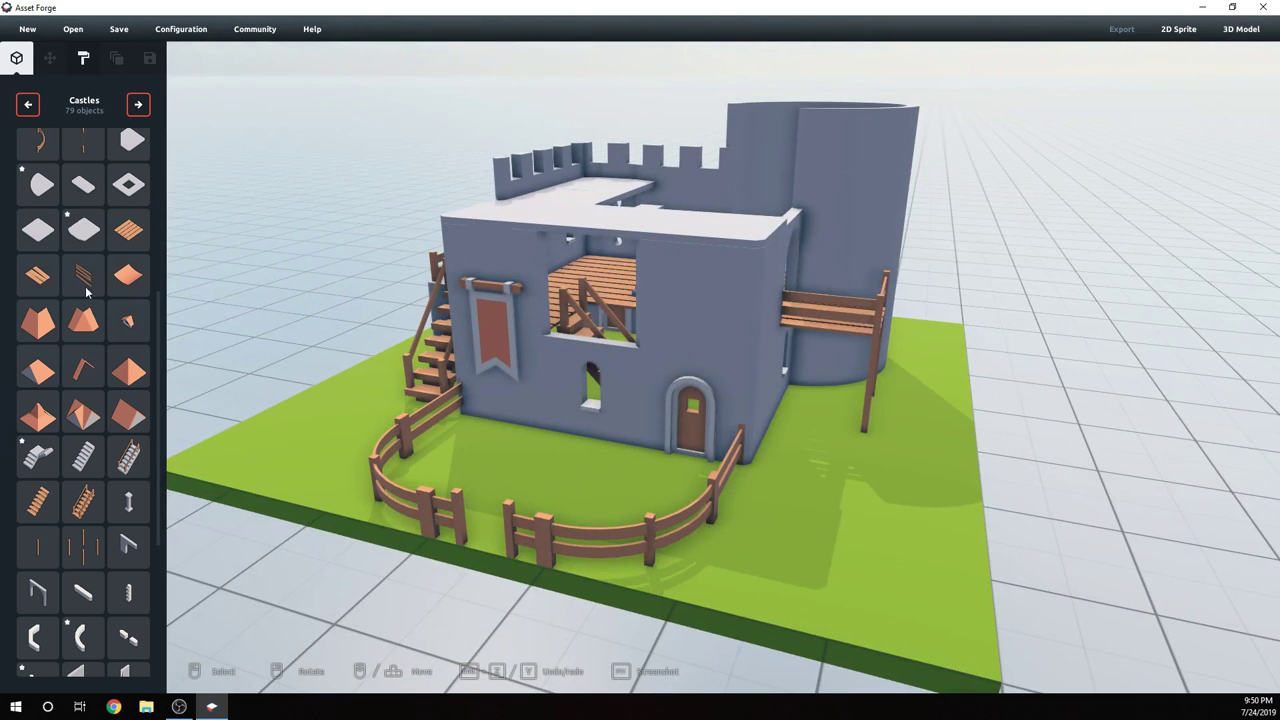
{"action": "scroll", "coordinate": [87, 520], "scroll_direction": "down", "scroll_amount": 5}
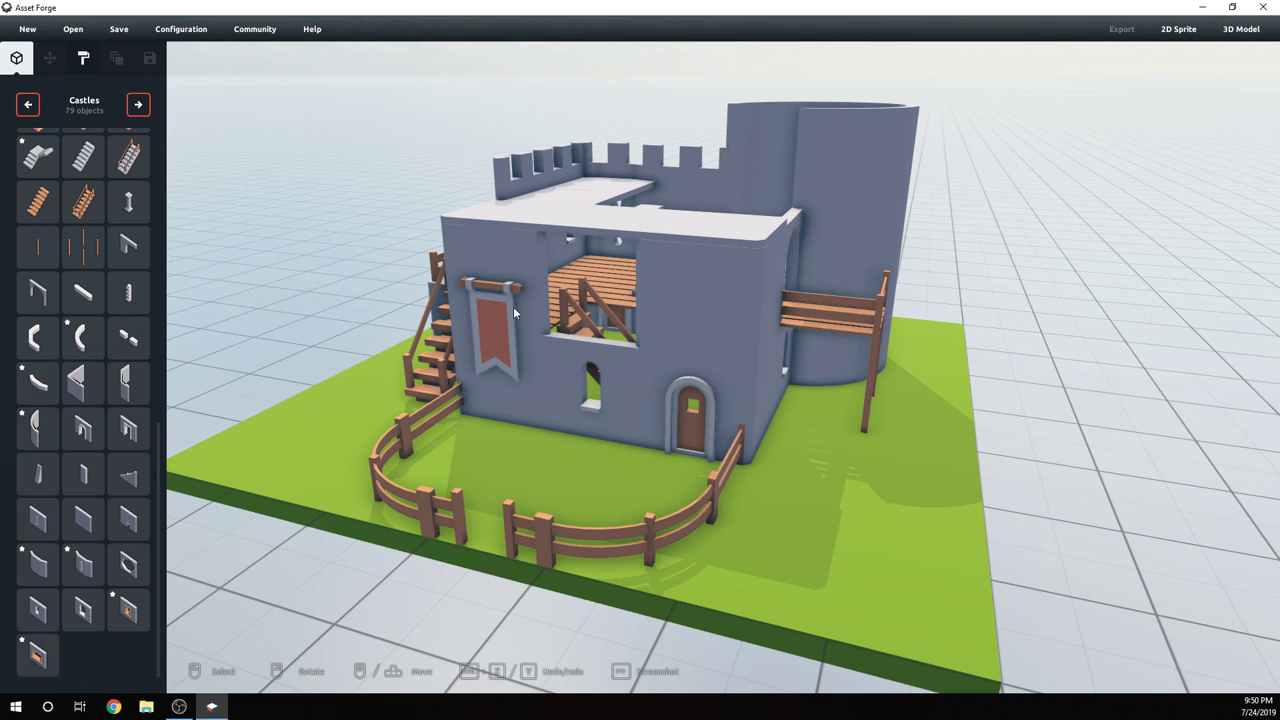
{"action": "left_click_drag", "start_coordinate": [38, 660], "coordinate": [609, 347]}
{"action": "right_click_drag", "start_coordinate": [931, 390], "coordinate": [1040, 166]}
{"action": "left_click", "coordinate": [998, 205]}
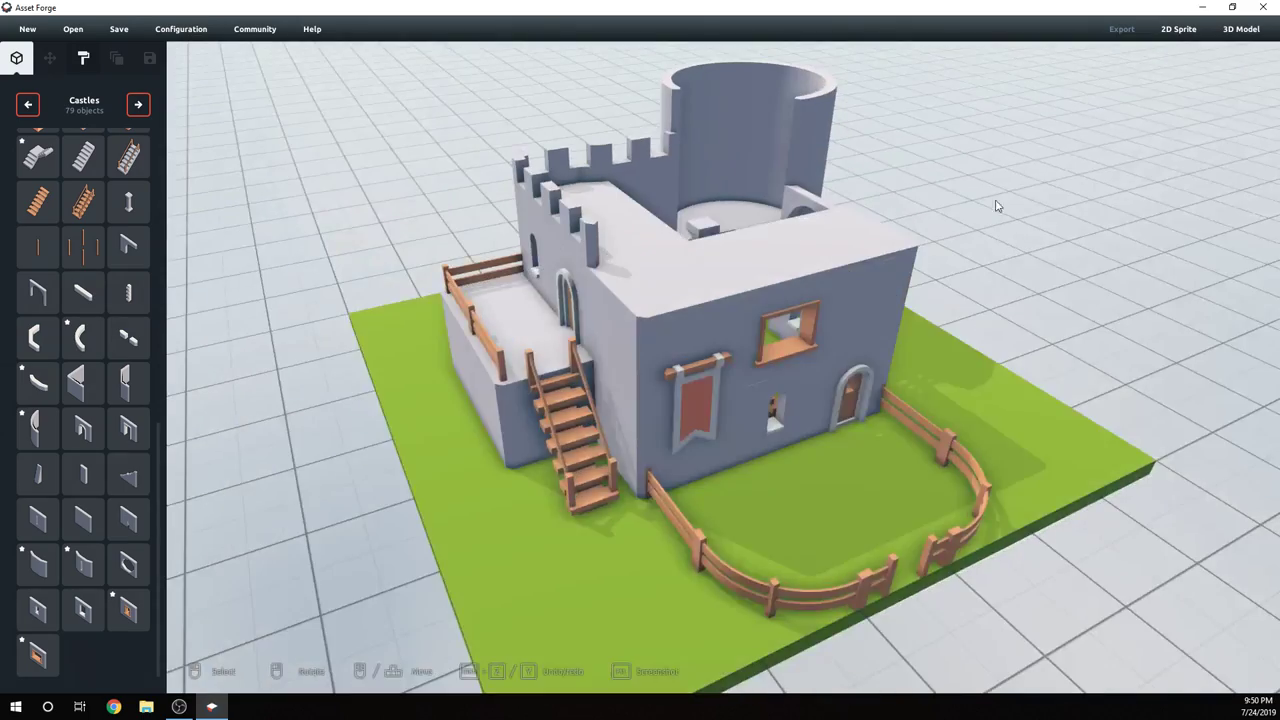
- Complete the battlements on the staircase side by adding a section up to the roof's front corner
{"action": "right_click_drag", "start_coordinate": [998, 205], "coordinate": [701, 187]}
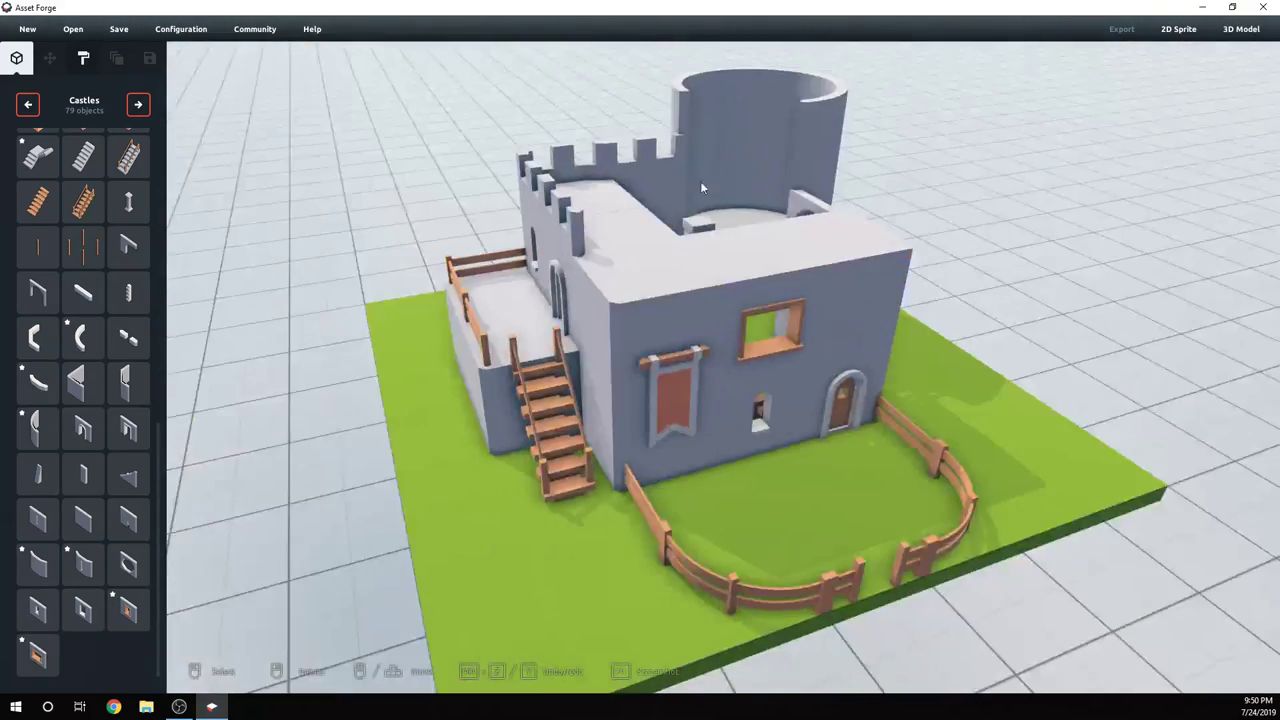
{"action": "scroll", "coordinate": [75, 350], "scroll_direction": "up", "scroll_amount": 15}
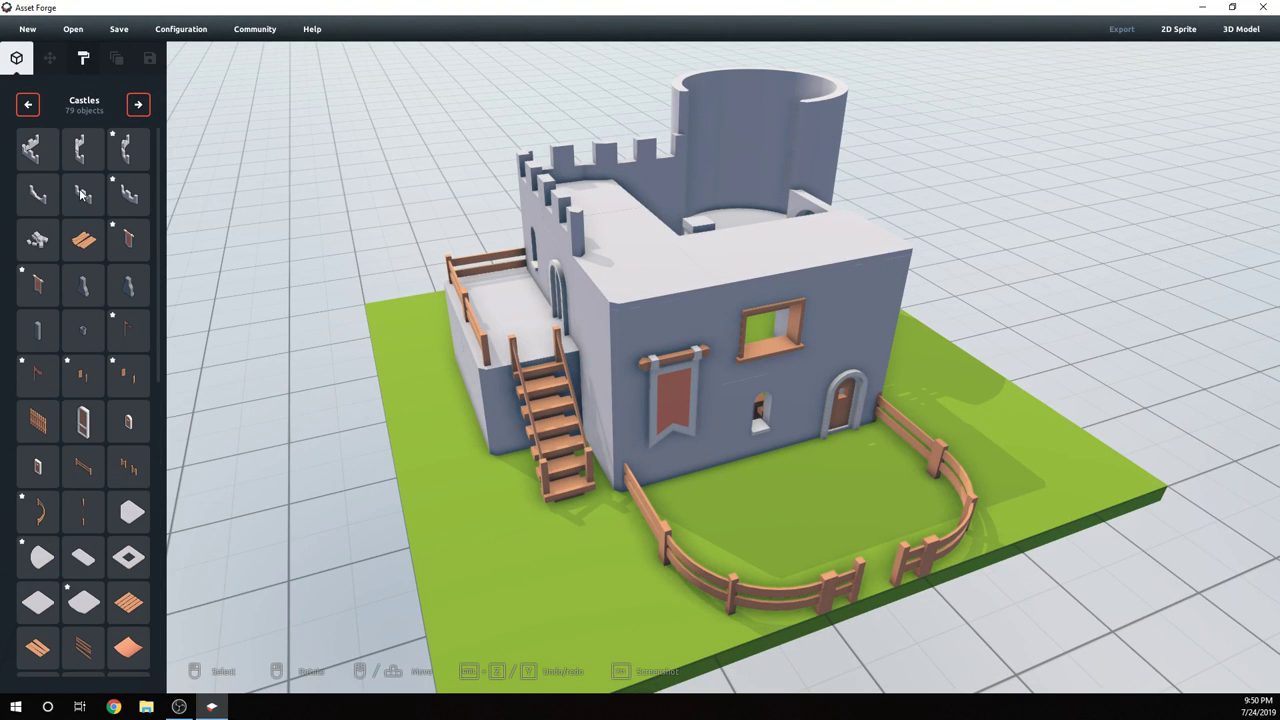
{"action": "left_click", "coordinate": [83, 193]}
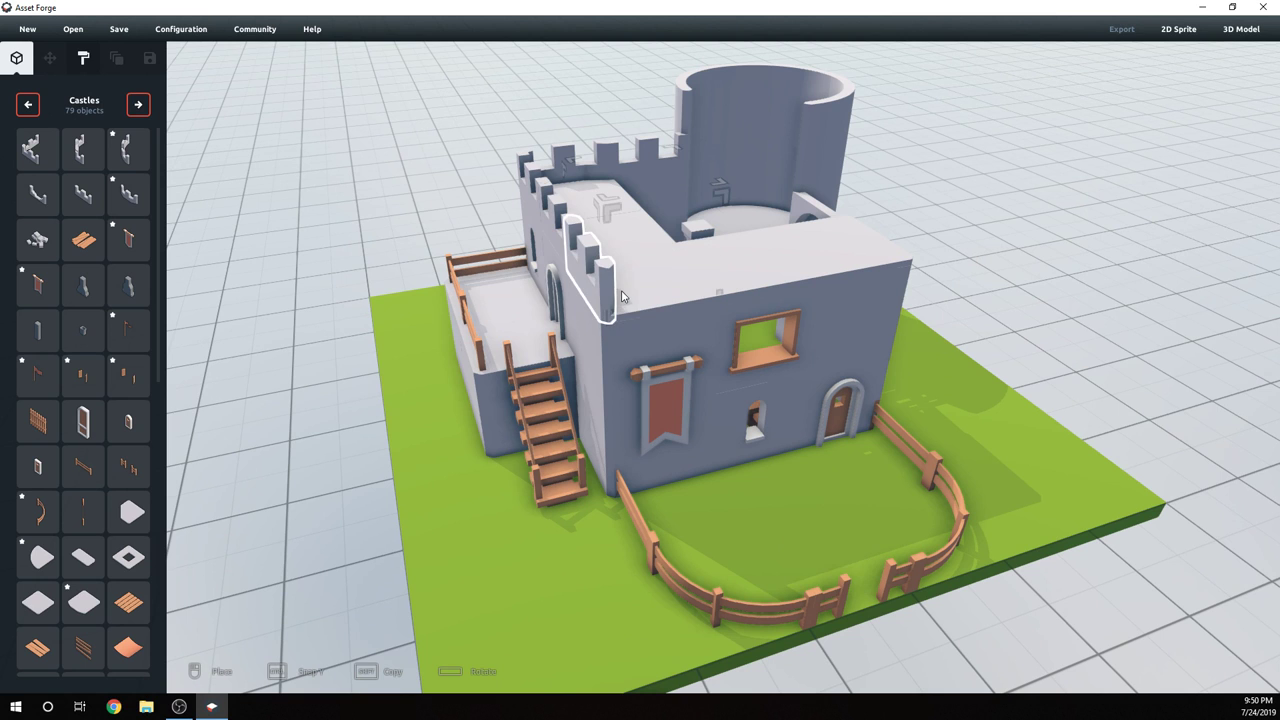
{"action": "left_click", "coordinate": [620, 297]}
{"action": "left_click", "coordinate": [83, 193]}
{"action": "right_click_drag", "start_coordinate": [725, 285], "coordinate": [630, 314]}
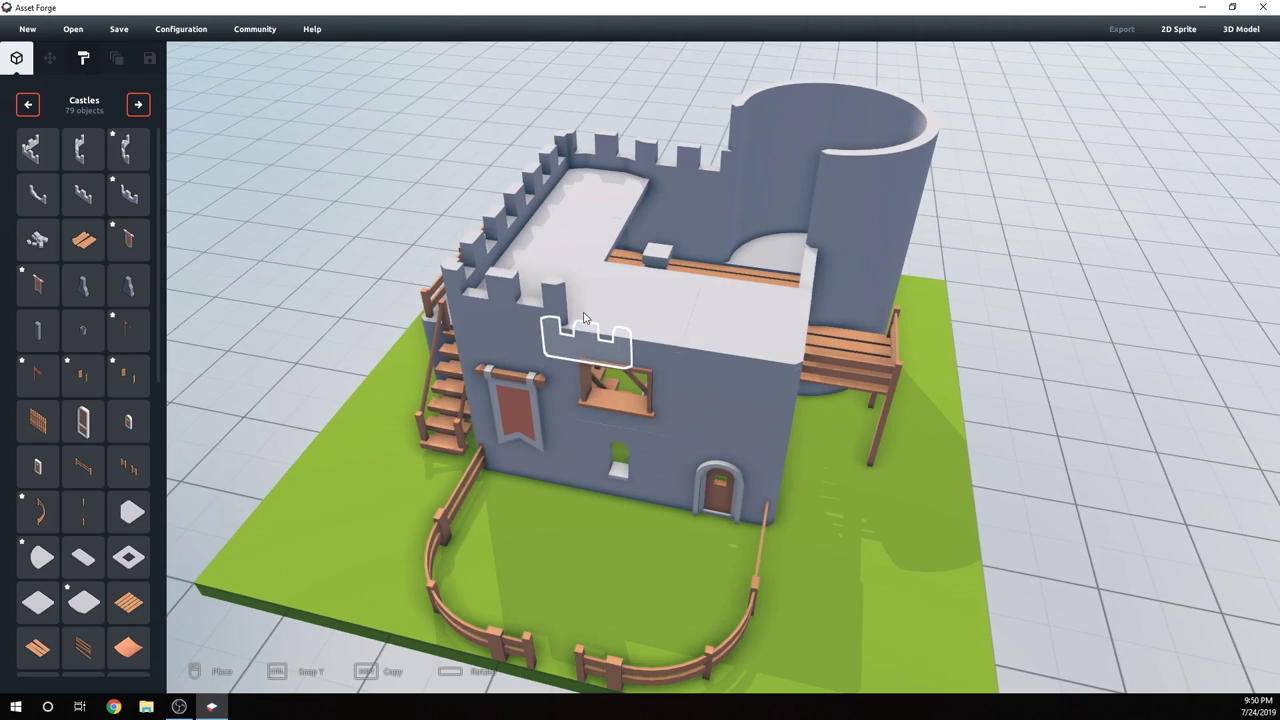
{"action": "right_click_drag", "start_coordinate": [330, 345], "coordinate": [476, 322]}
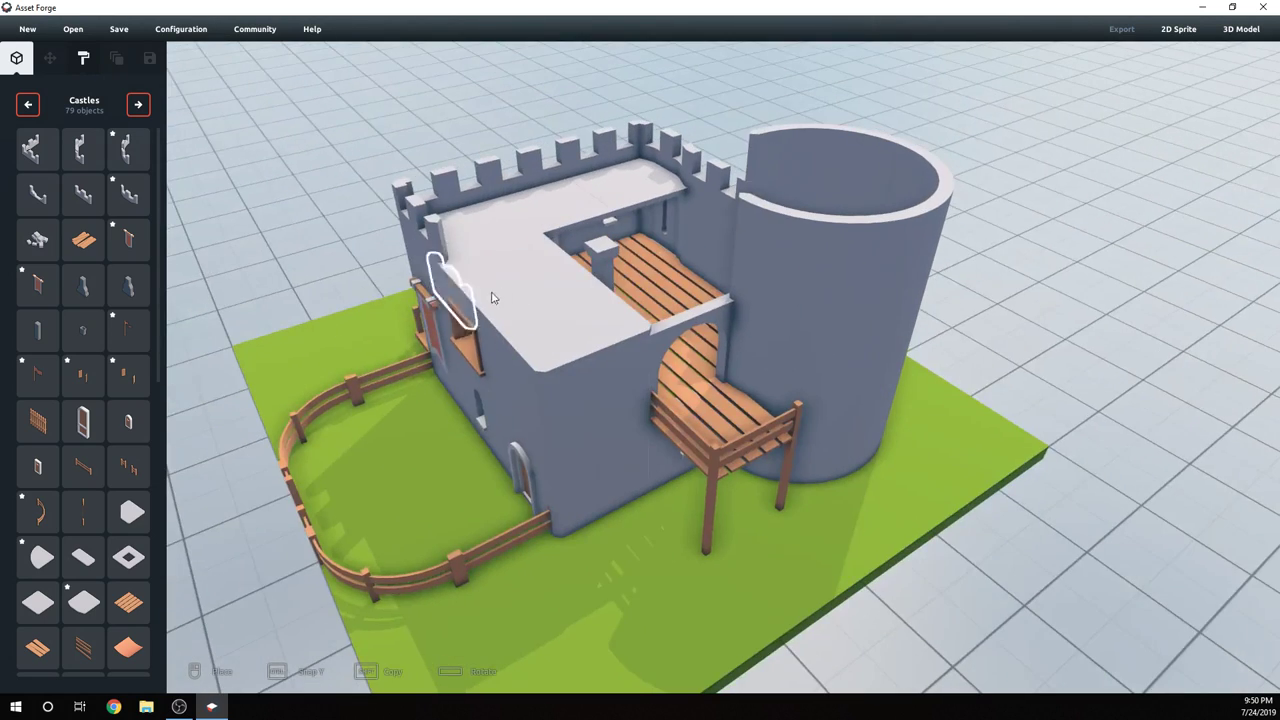
{"action": "right_click_drag", "start_coordinate": [522, 283], "coordinate": [608, 309]}
{"action": "scroll", "coordinate": [606, 310], "scroll_direction": "up", "scroll_amount": 4}
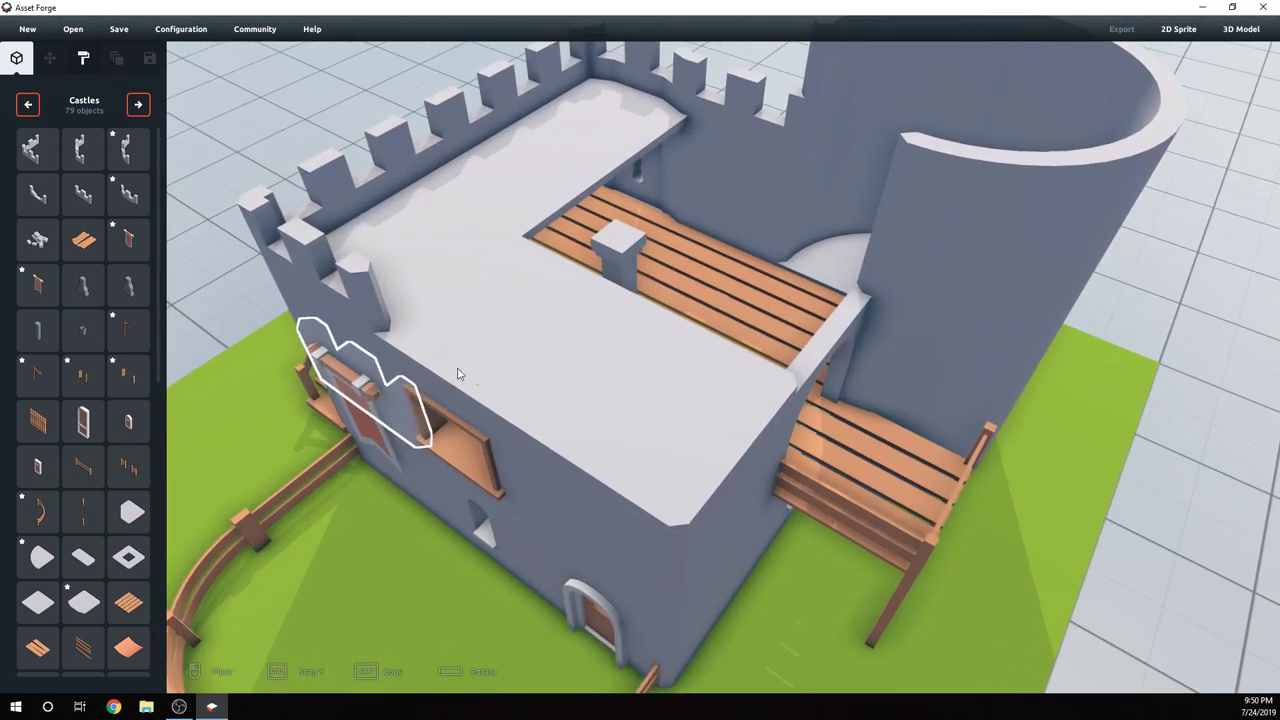
{"action": "right_click_drag", "start_coordinate": [457, 374], "coordinate": [503, 360]}
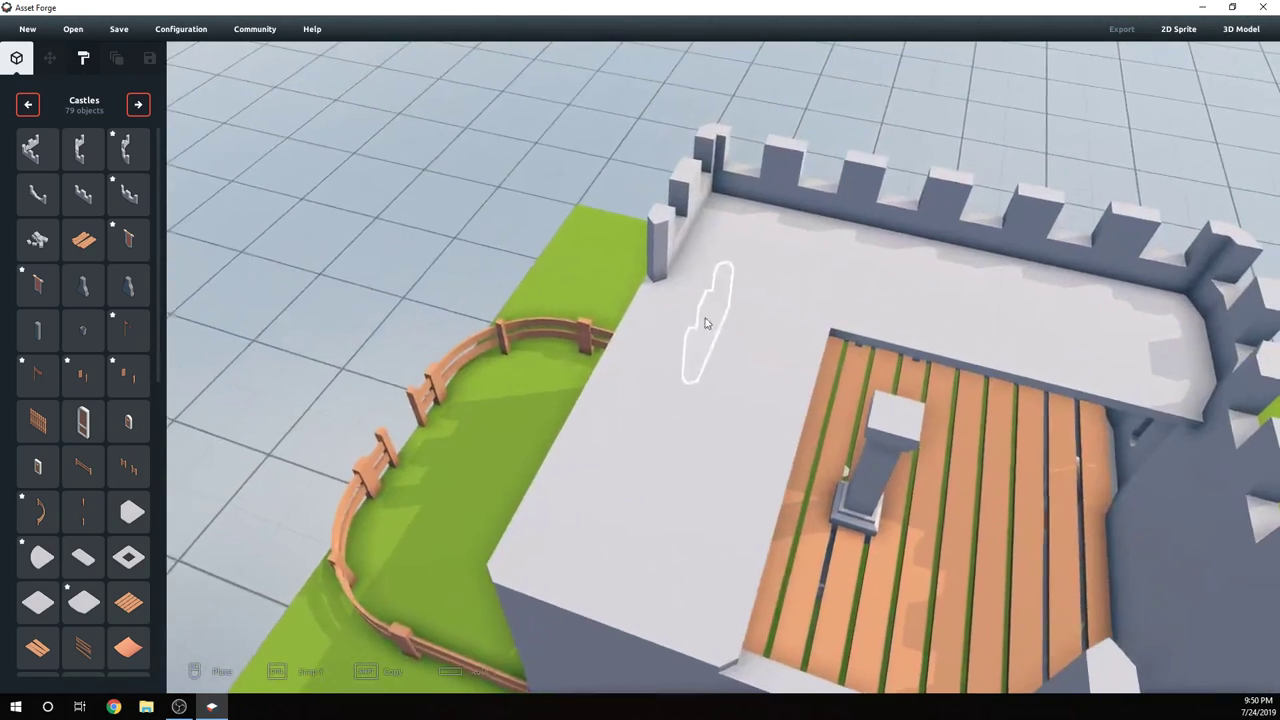
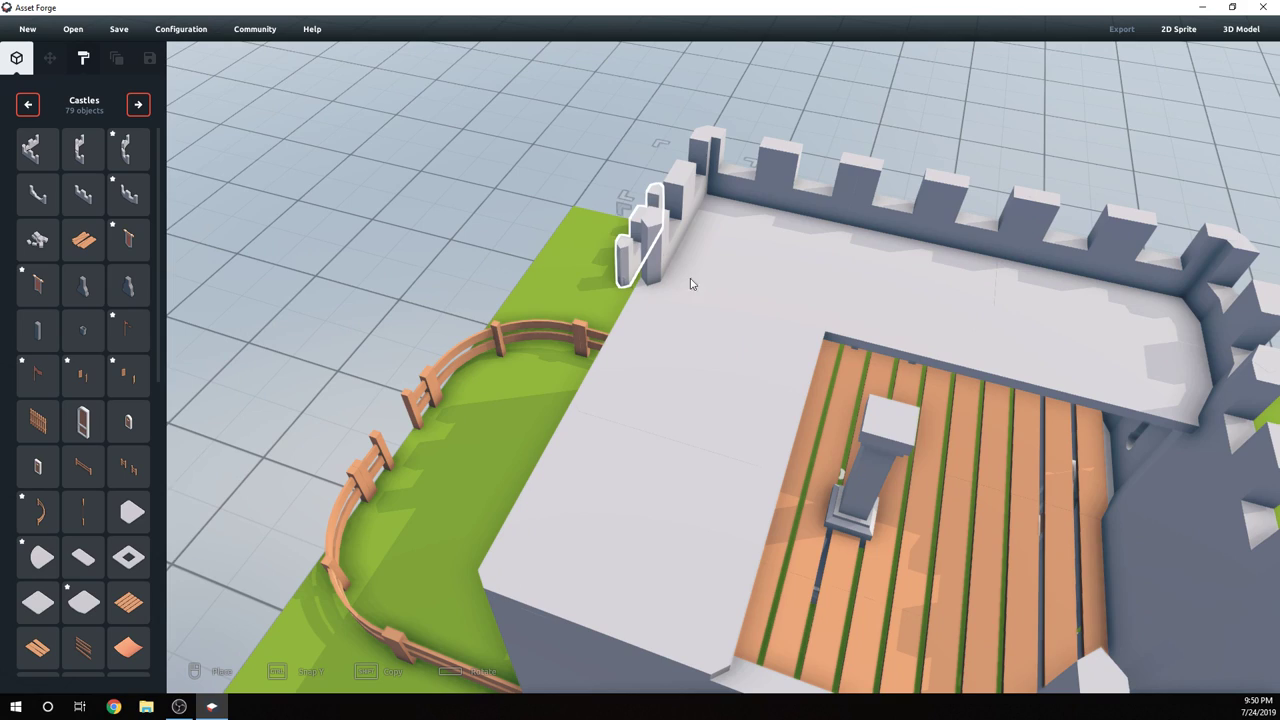
{"action": "right_click_drag", "start_coordinate": [700, 427], "coordinate": [802, 323]}
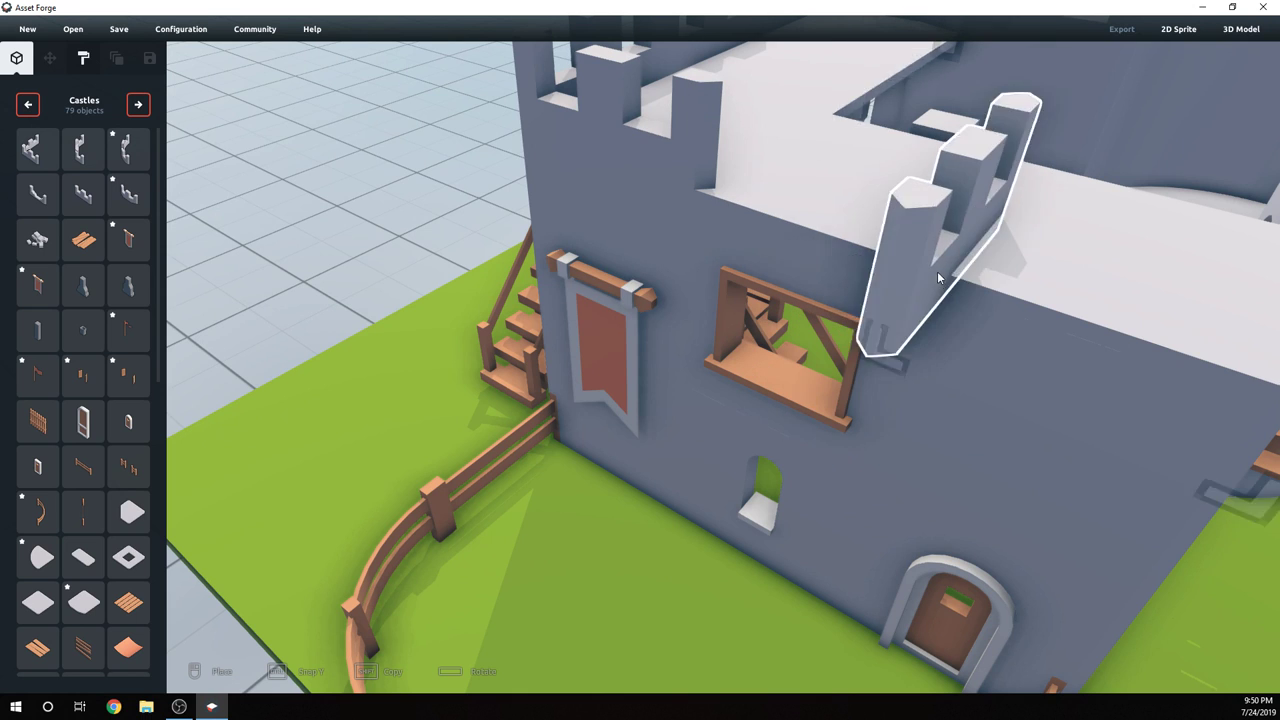
{"action": "key", "text": "space"}
{"action": "key", "text": "space"}
{"action": "key", "text": "space"}
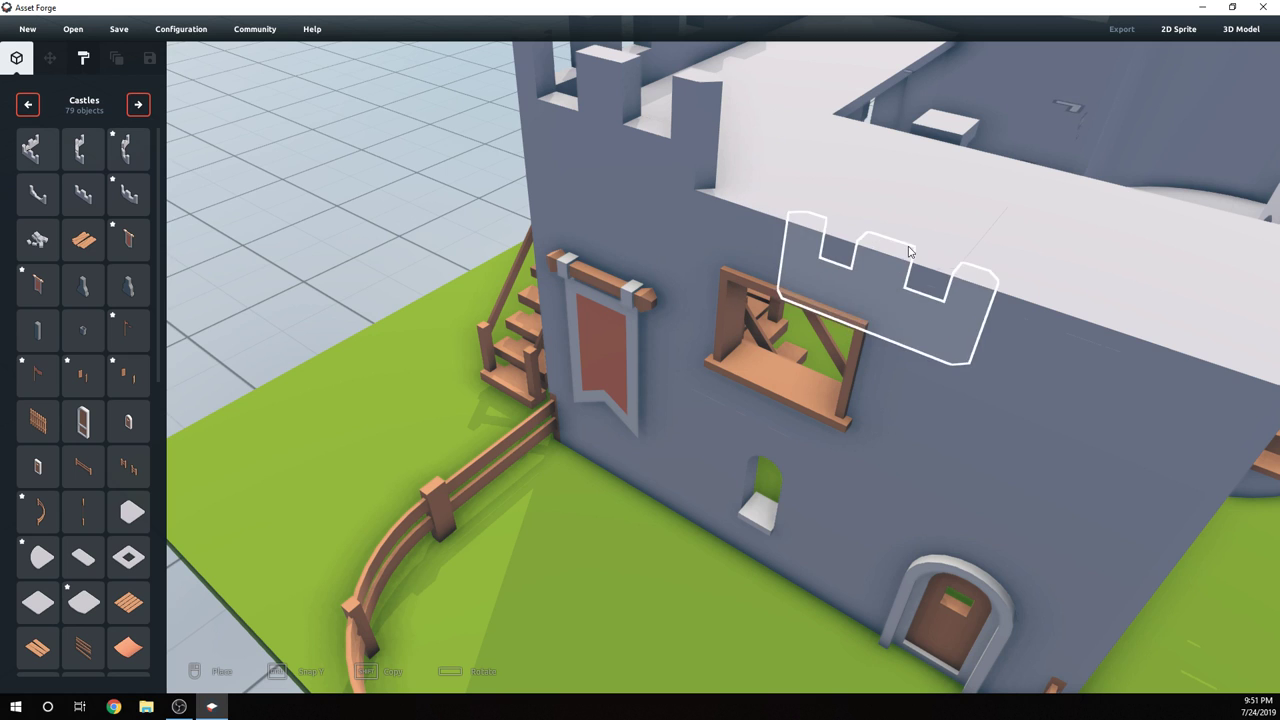
{"action": "left_click", "coordinate": [1077, 318]}
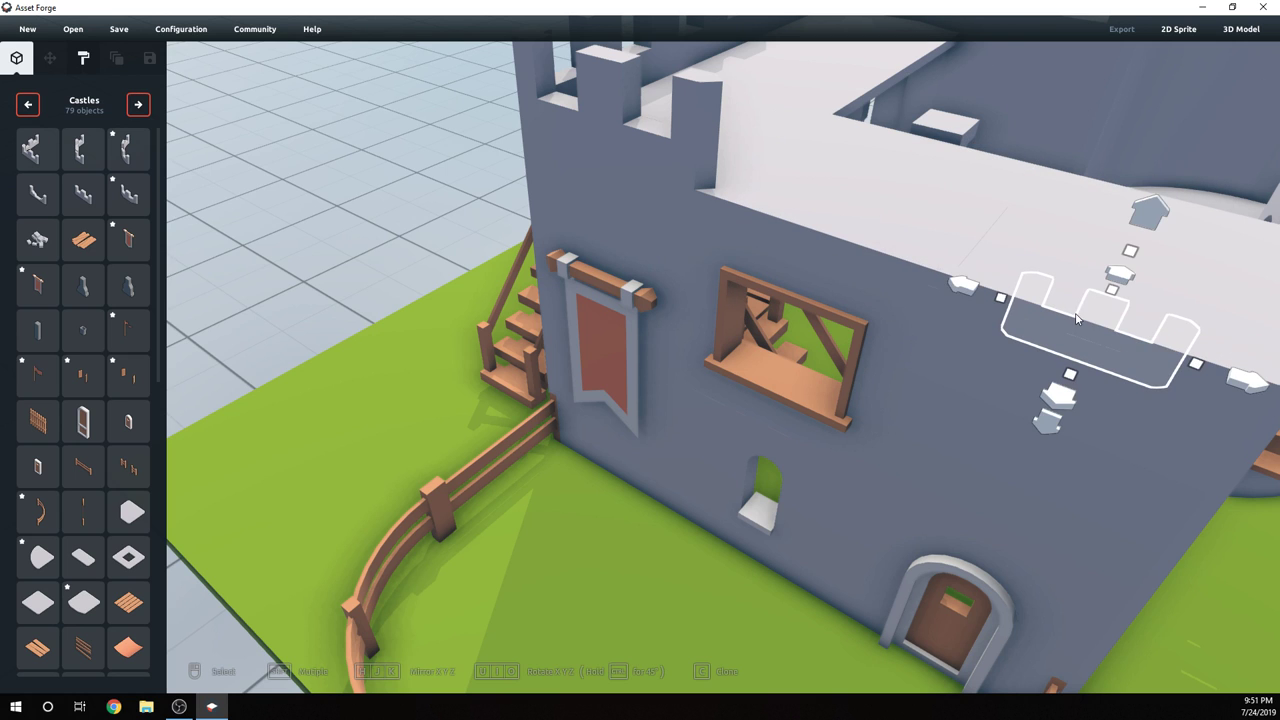
{"action": "key", "text": "Delete"}
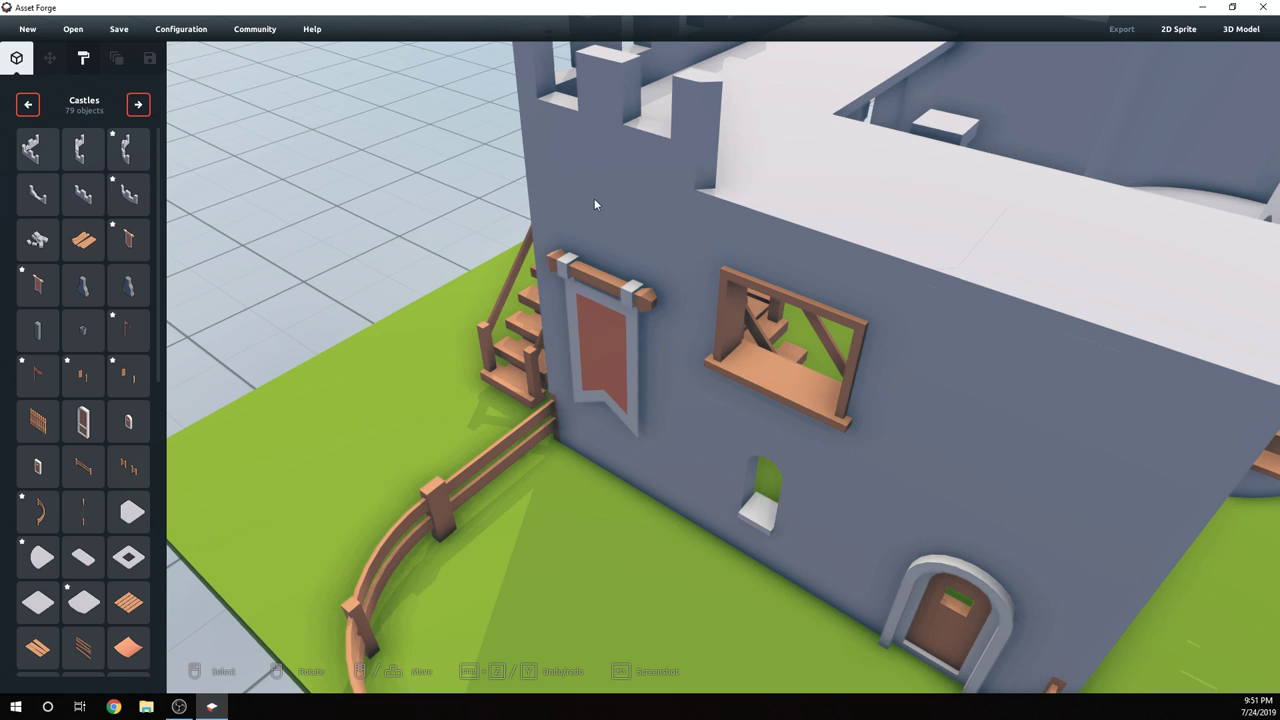
- Complete the yard-side battlements with a section at the balcony corner and a copy closing the gap above the wood-framed window
{"action": "right_click_drag", "start_coordinate": [530, 270], "coordinate": [948, 257]}
{"action": "middle_click_drag", "start_coordinate": [990, 240], "coordinate": [736, 328]}
{"action": "scroll", "coordinate": [843, 204], "scroll_direction": "down", "scroll_amount": 3}
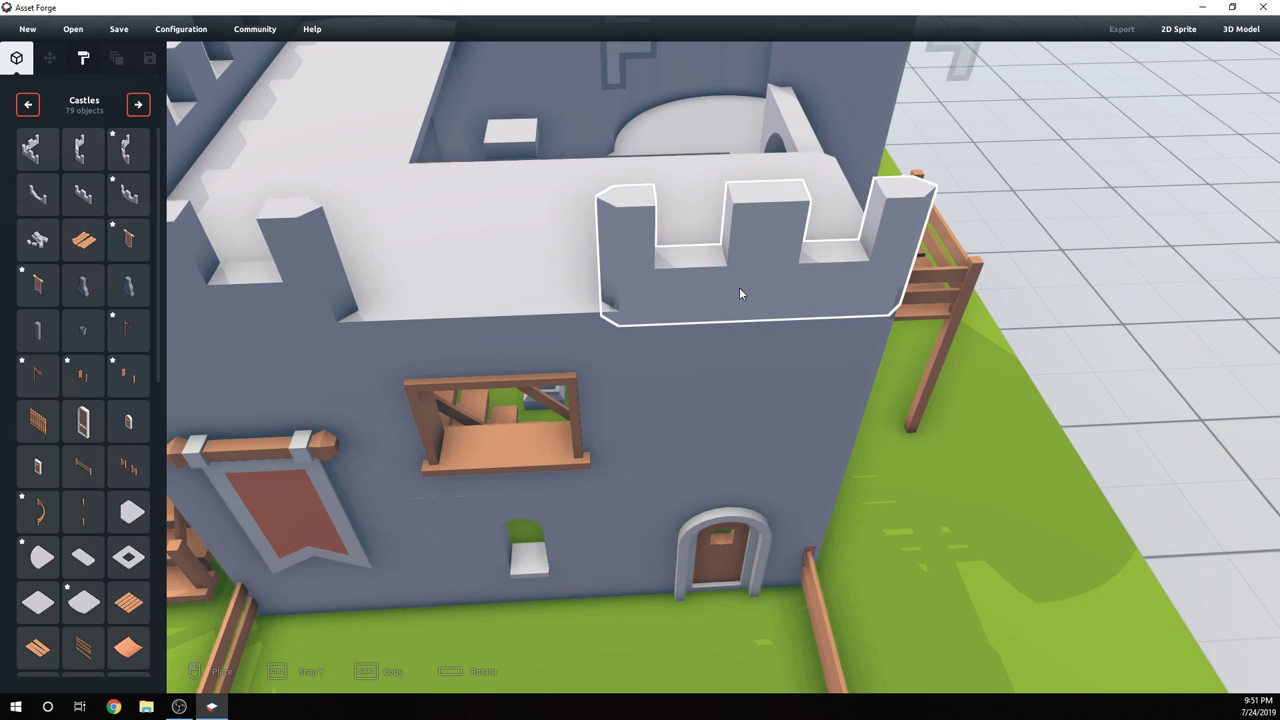
{"action": "left_click", "coordinate": [739, 288]}
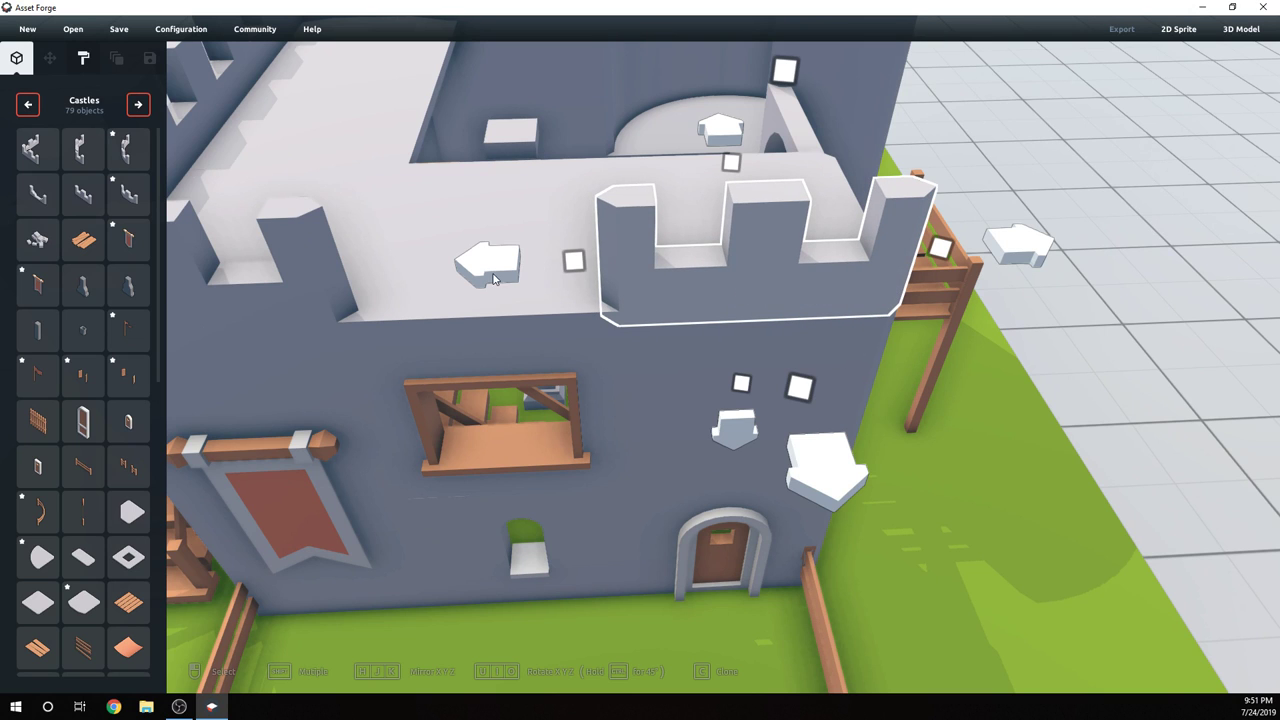
{"action": "left_click_drag", "start_coordinate": [623, 298], "coordinate": [187, 304]}
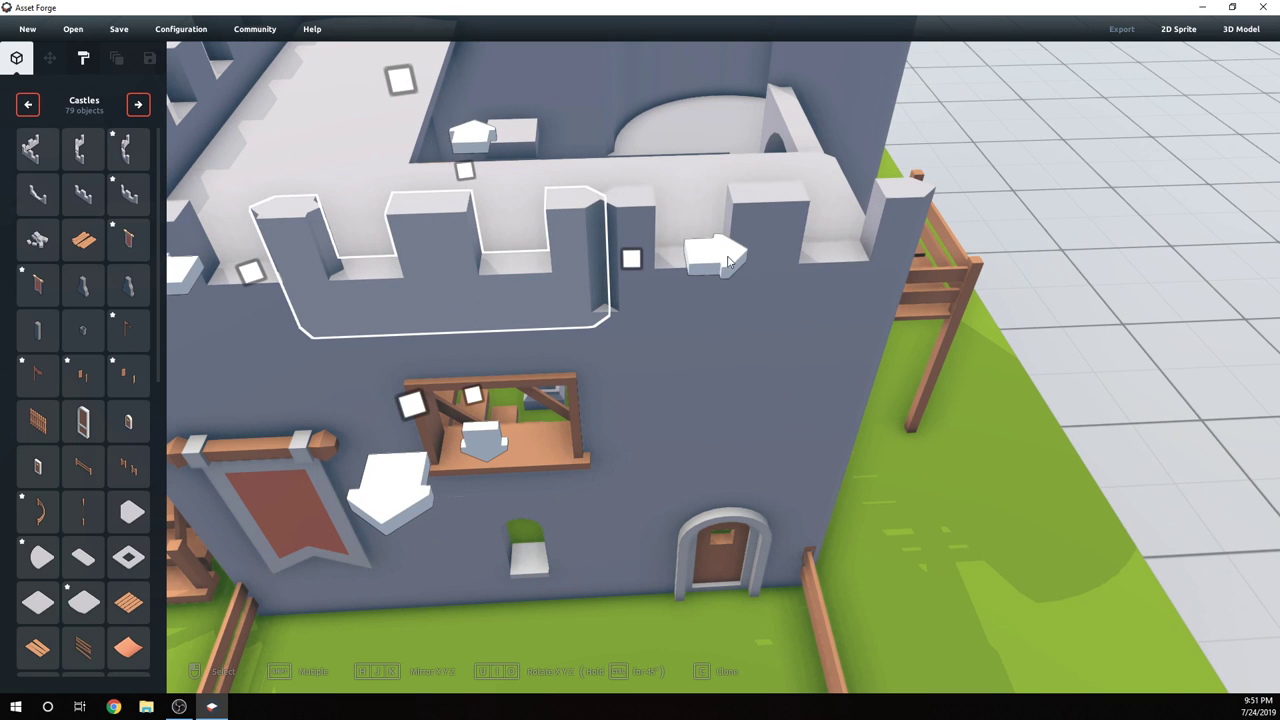
{"action": "left_click_drag", "start_coordinate": [729, 261], "coordinate": [750, 266]}
{"action": "left_click", "coordinate": [970, 264]}
{"action": "right_click_drag", "start_coordinate": [970, 264], "coordinate": [880, 199]}
{"action": "scroll", "coordinate": [793, 255], "scroll_direction": "down", "scroll_amount": 4}
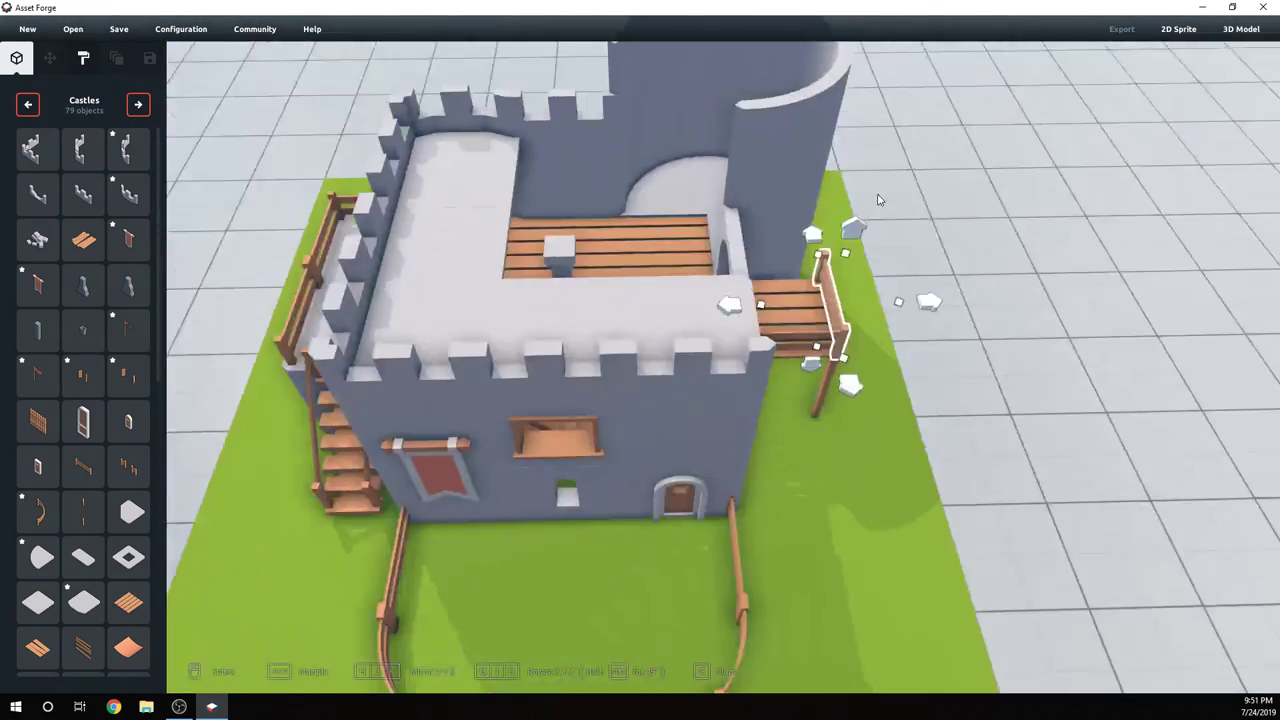
- Fill the gap in the upper floor between the arched wall and the inner stairs with a square plank floor, matching the existing plank direction
{"action": "scroll", "coordinate": [671, 183], "scroll_direction": "down", "scroll_amount": 2}
{"action": "right_click_drag", "start_coordinate": [671, 183], "coordinate": [427, 181]}
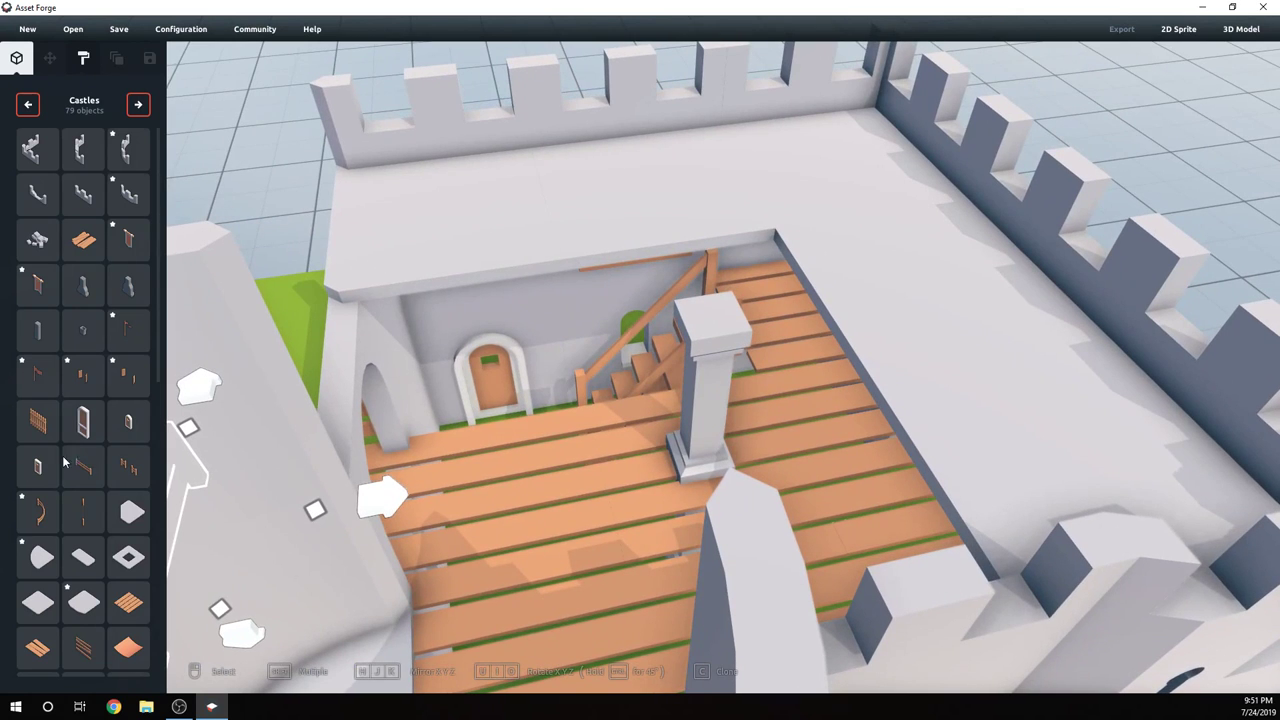
{"action": "left_click", "coordinate": [120, 614]}
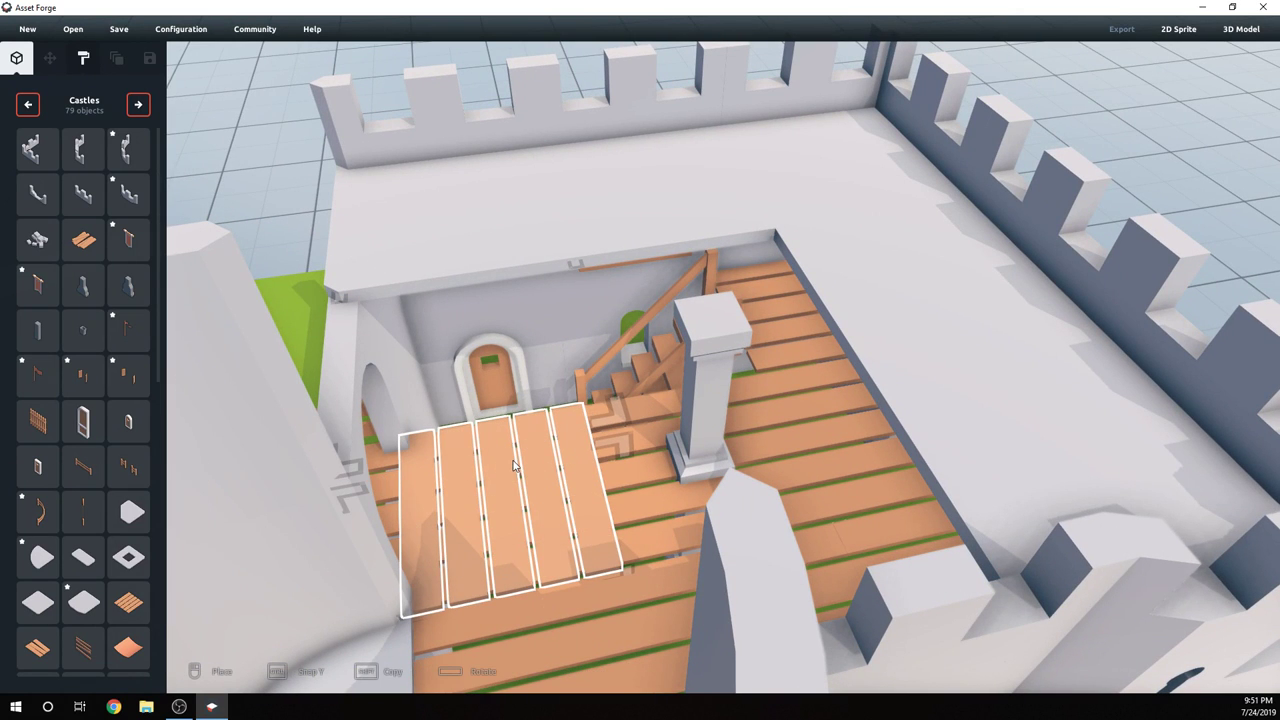
{"action": "left_click", "coordinate": [513, 466]}
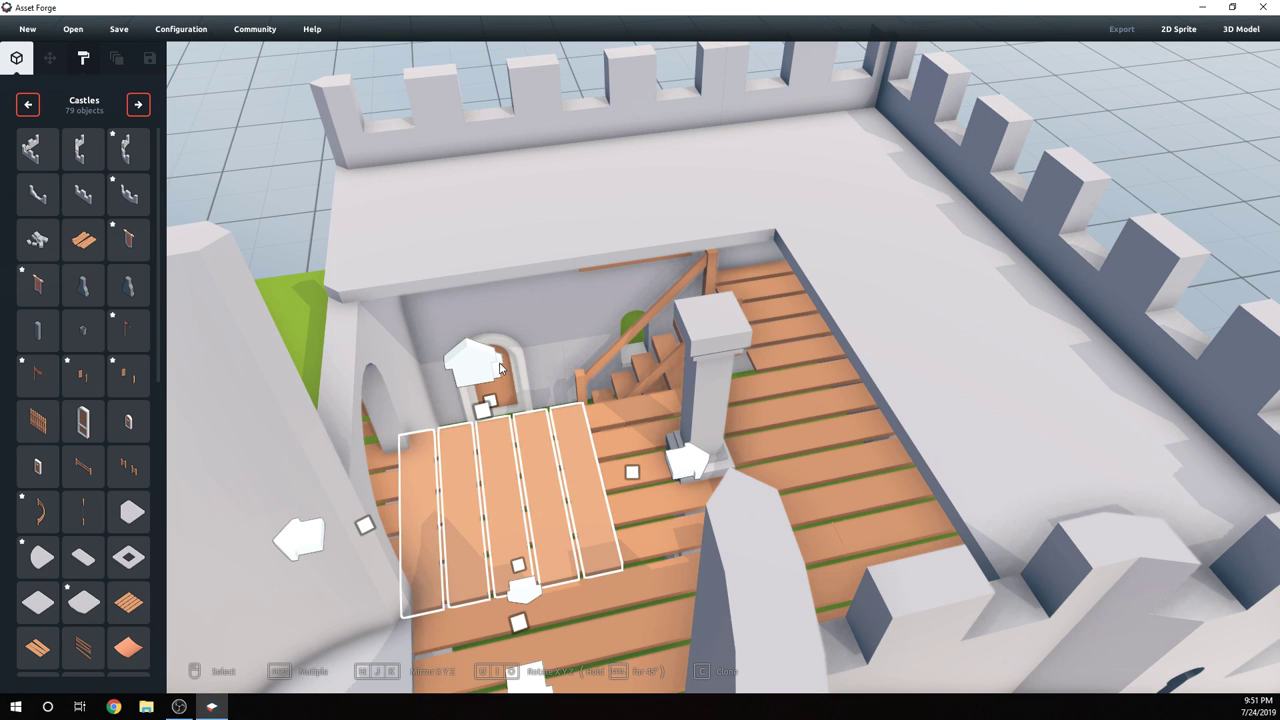
{"action": "left_click_drag", "start_coordinate": [500, 368], "coordinate": [473, 103]}
{"action": "key", "text": "i"}
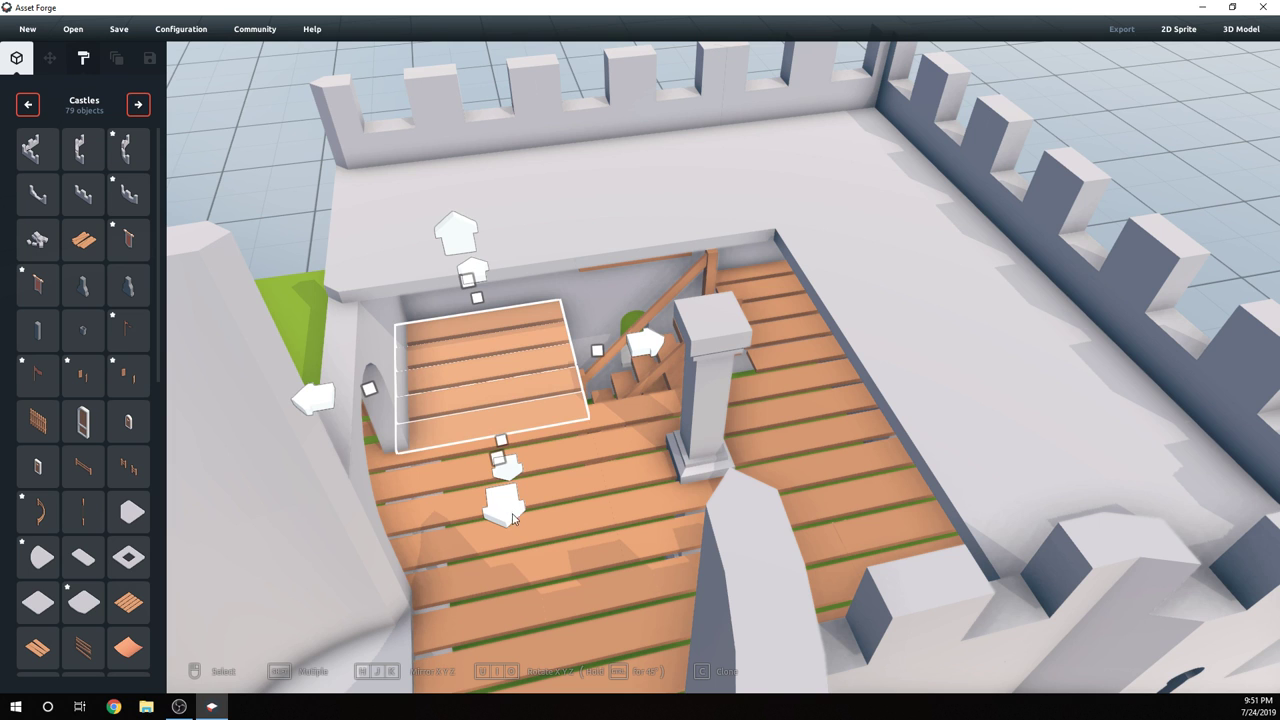
{"action": "left_click_drag", "start_coordinate": [513, 515], "coordinate": [508, 498]}
{"action": "left_click", "coordinate": [622, 502]}
{"action": "right_click_drag", "start_coordinate": [622, 502], "coordinate": [677, 499]}
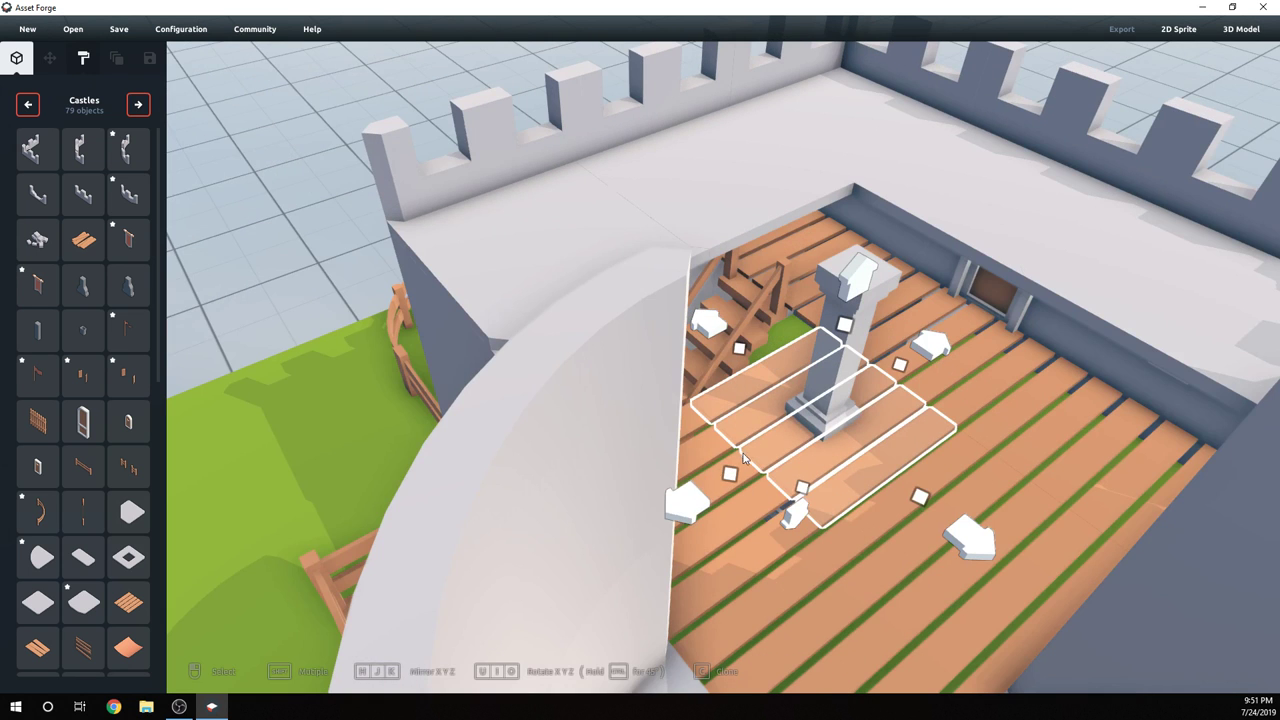
{"action": "right_click_drag", "start_coordinate": [743, 457], "coordinate": [617, 403]}
- Delete the roof slab above the inner wooden stairs and raise a copy of the stairs to lead from the plank floor to the roof
{"action": "left_click", "coordinate": [590, 296]}
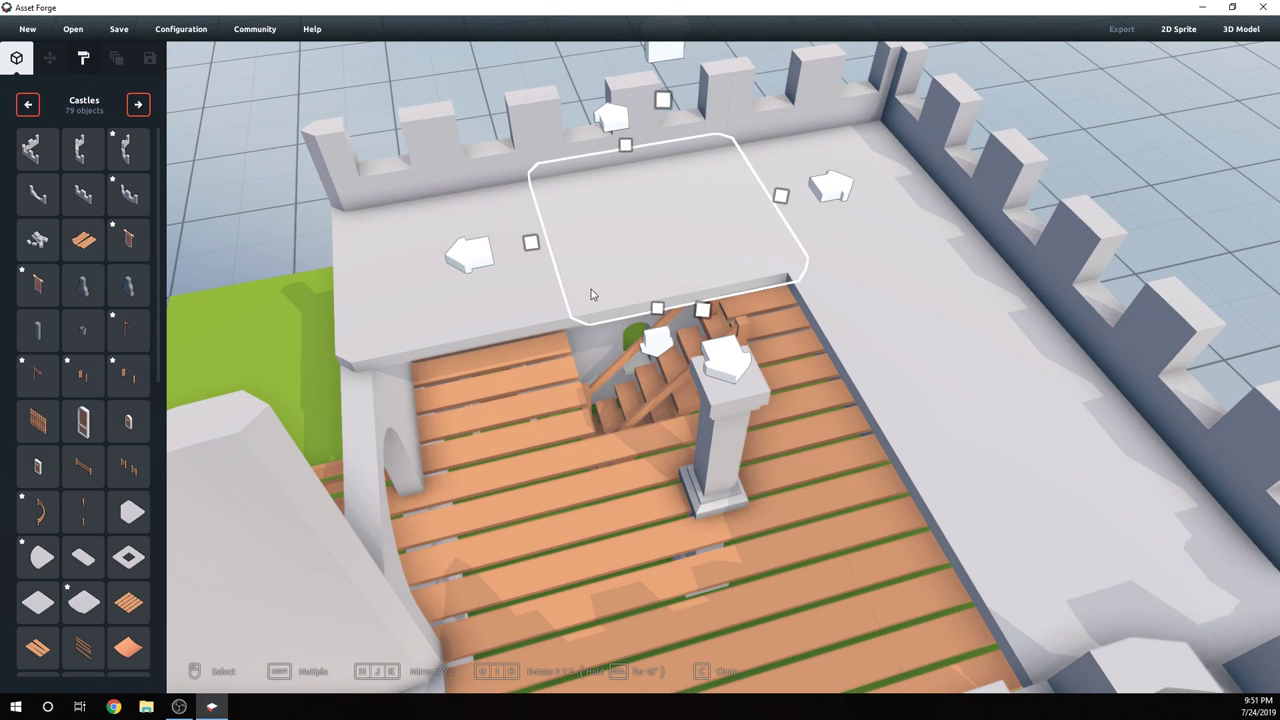
{"action": "key", "text": "Delete"}
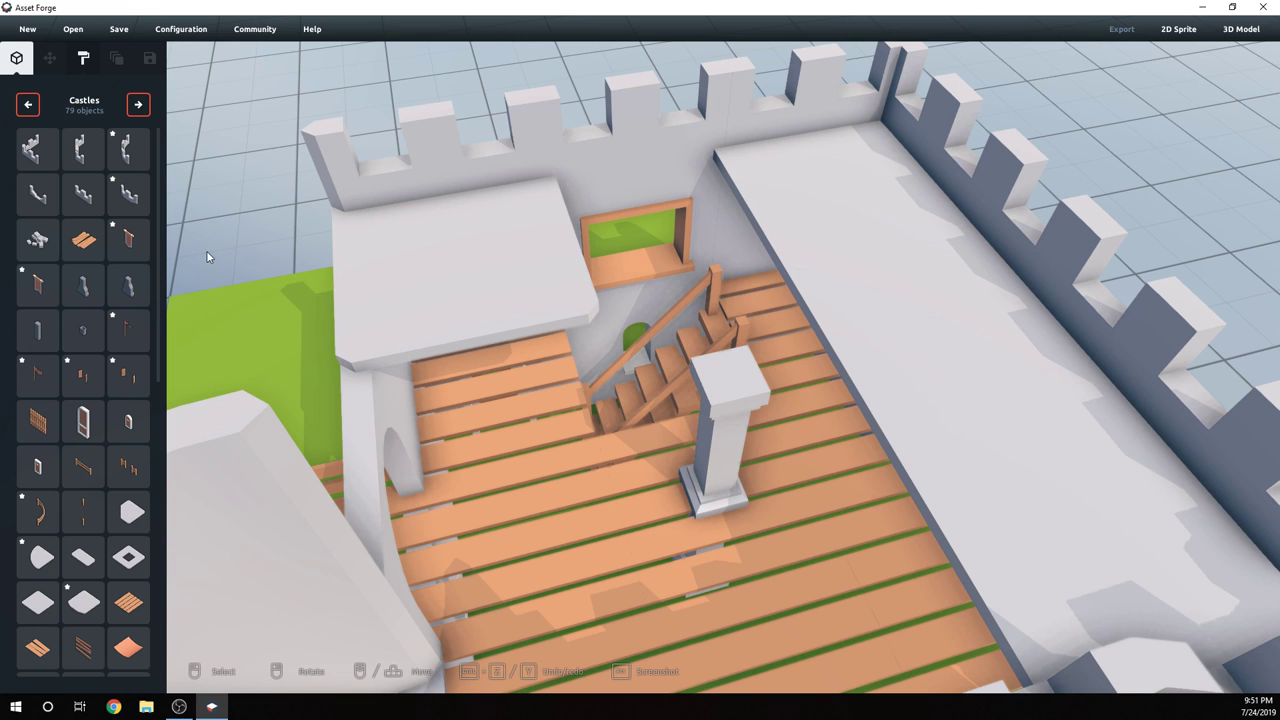
{"action": "left_click", "coordinate": [673, 371]}
{"action": "left_click_drag", "start_coordinate": [653, 279], "coordinate": [686, 88]}
{"action": "left_click", "coordinate": [907, 228]}
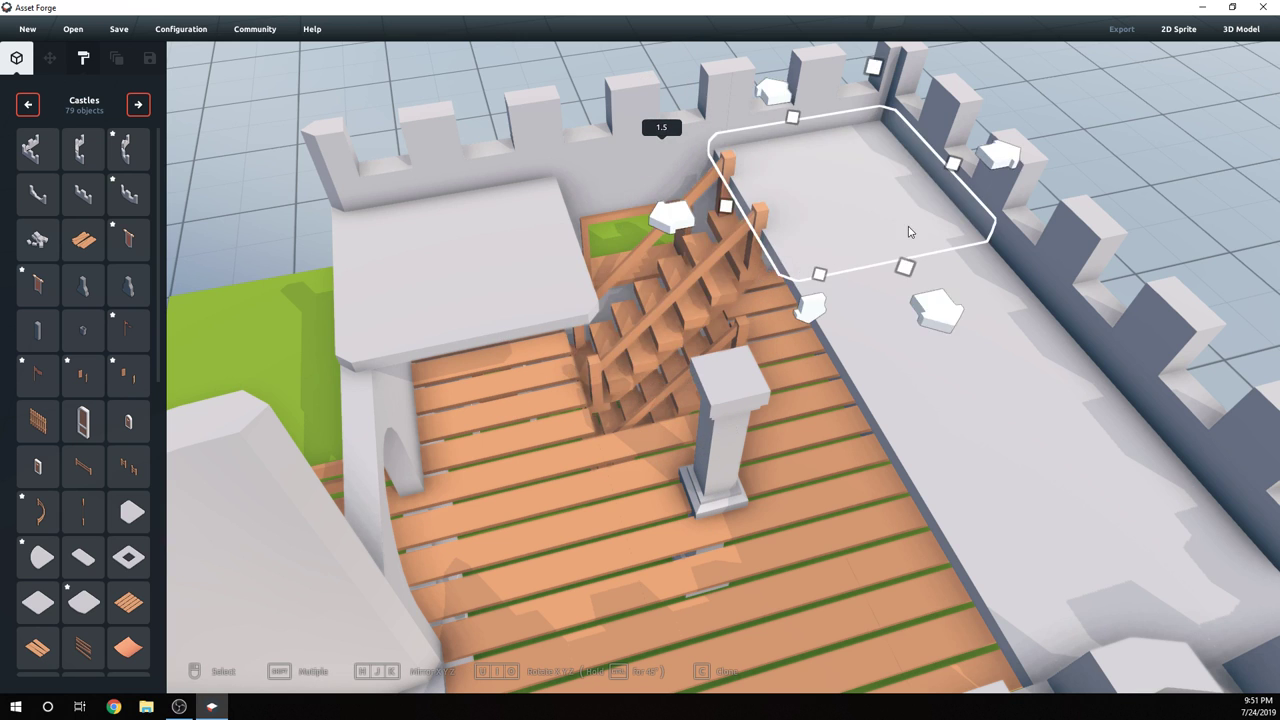
{"action": "mouse_move", "coordinate": [907, 228]}
{"action": "right_mouse_down"}
{"action": "mouse_move", "coordinate": [923, 197]}
{"action": "mouse_move", "coordinate": [921, 213]}
{"action": "right_mouse_up"}
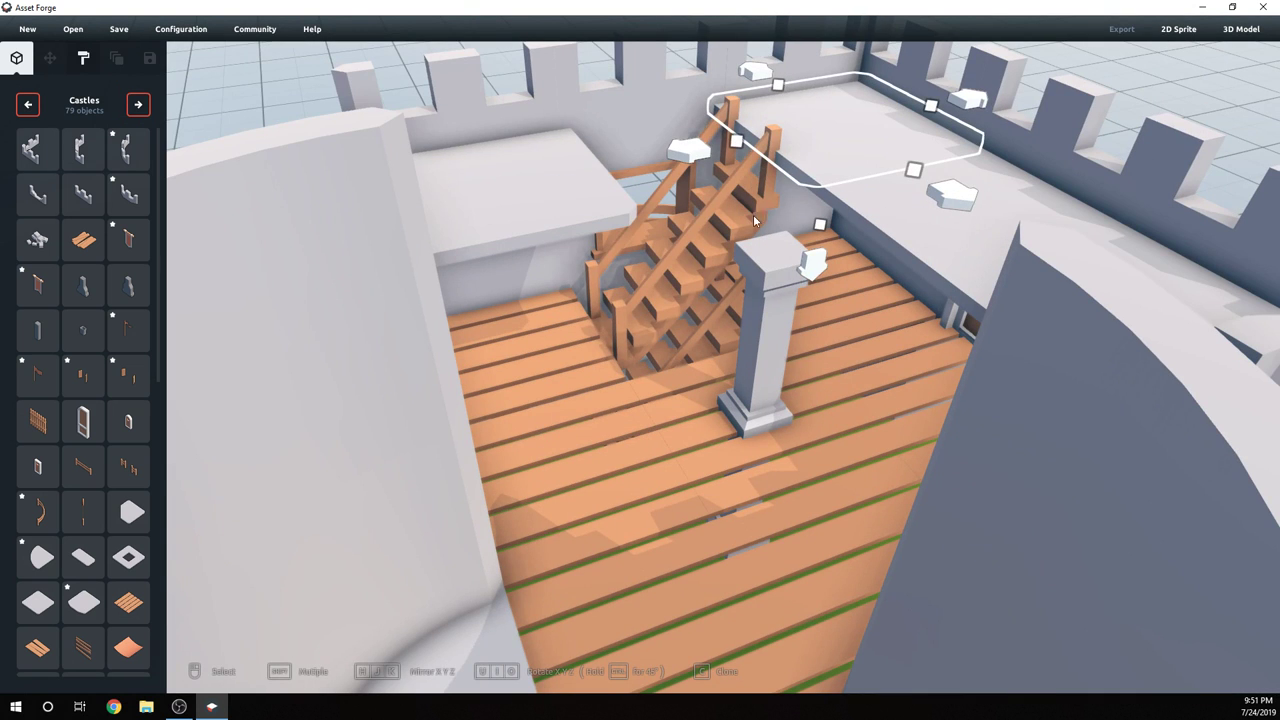
{"action": "left_click", "coordinate": [709, 205]}
{"action": "left_click_drag", "start_coordinate": [682, 98], "coordinate": [676, 61]}
{"action": "left_click", "coordinate": [709, 337]}
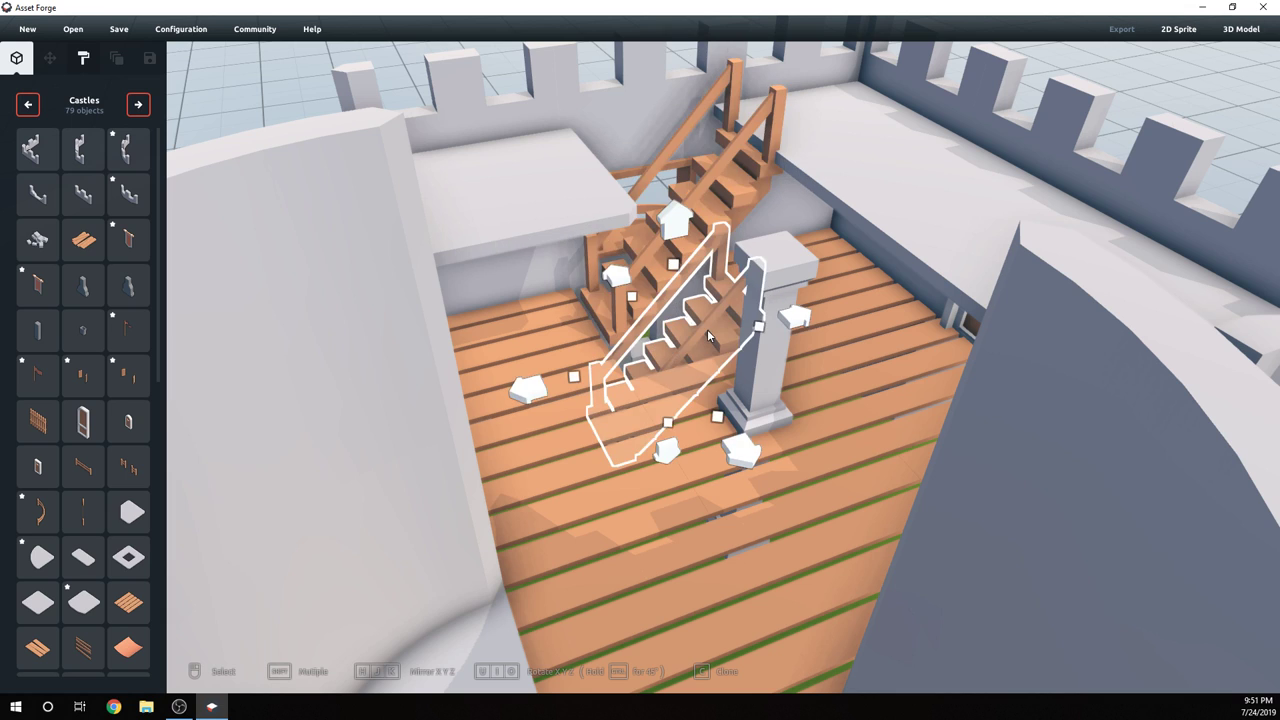
{"action": "left_click", "coordinate": [718, 185]}
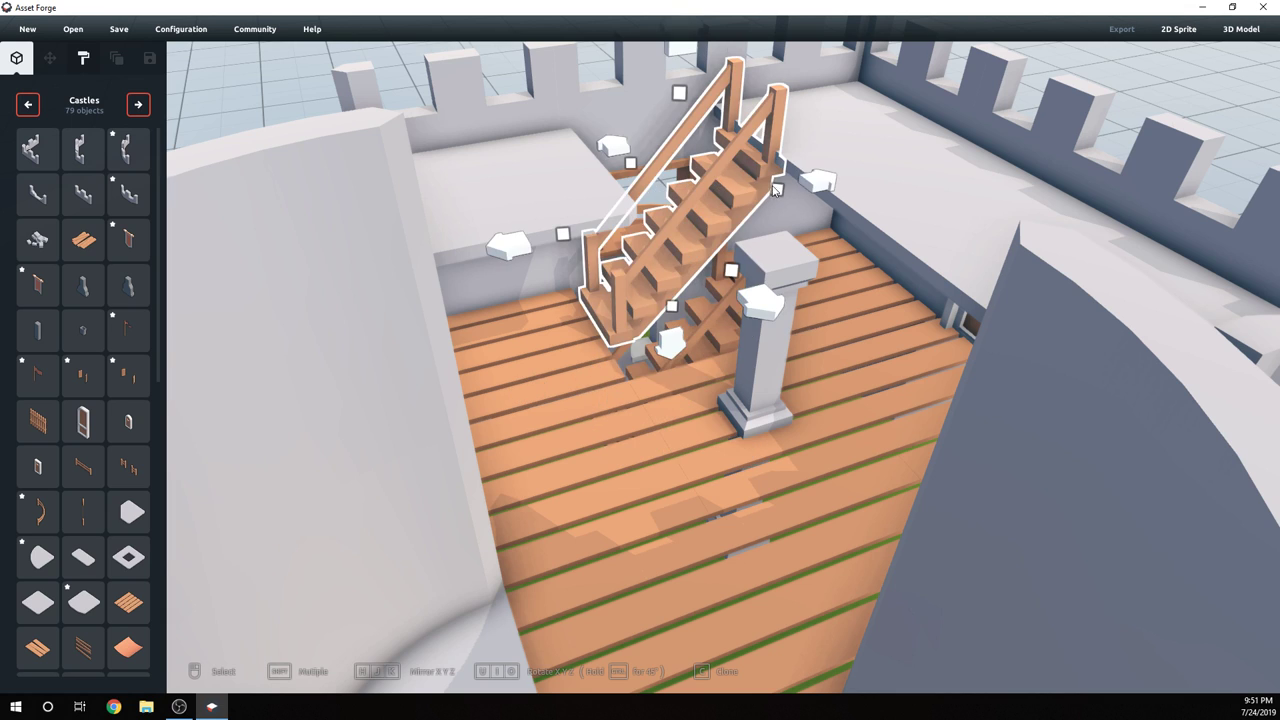
{"action": "right_click_drag", "start_coordinate": [718, 185], "coordinate": [704, 197]}
- Cover the open area above the plank floor with square stone roof slabs up to the round tower, leaving the stairwell open
{"action": "left_click", "coordinate": [904, 332]}
{"action": "mouse_move", "coordinate": [904, 332]}
{"action": "right_mouse_down"}
{"action": "mouse_move", "coordinate": [925, 323]}
{"action": "mouse_move", "coordinate": [908, 314]}
{"action": "mouse_move", "coordinate": [892, 337]}
{"action": "right_mouse_up"}
{"action": "right_click_drag", "start_coordinate": [790, 391], "coordinate": [754, 470]}
{"action": "scroll", "coordinate": [713, 468], "scroll_direction": "down", "scroll_amount": 3}
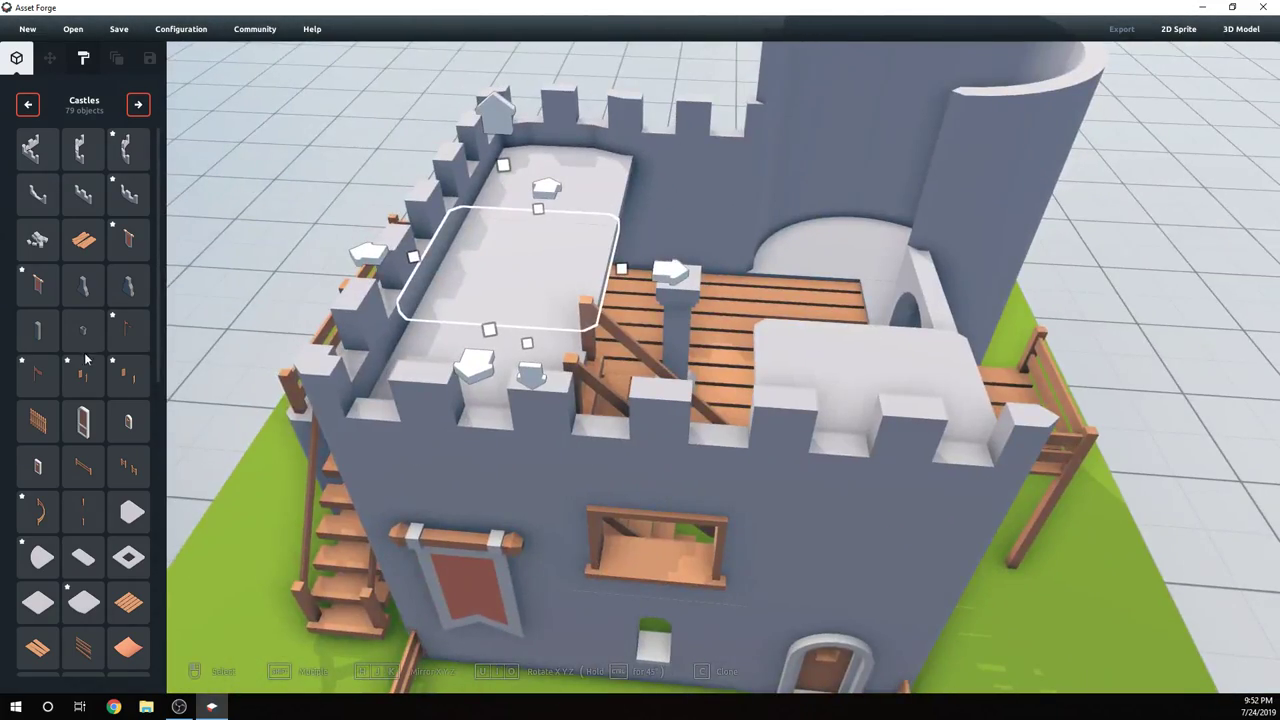
{"action": "scroll", "coordinate": [80, 405], "scroll_direction": "down", "scroll_amount": 3}
{"action": "scroll", "coordinate": [92, 444], "scroll_direction": "down", "scroll_amount": 1}
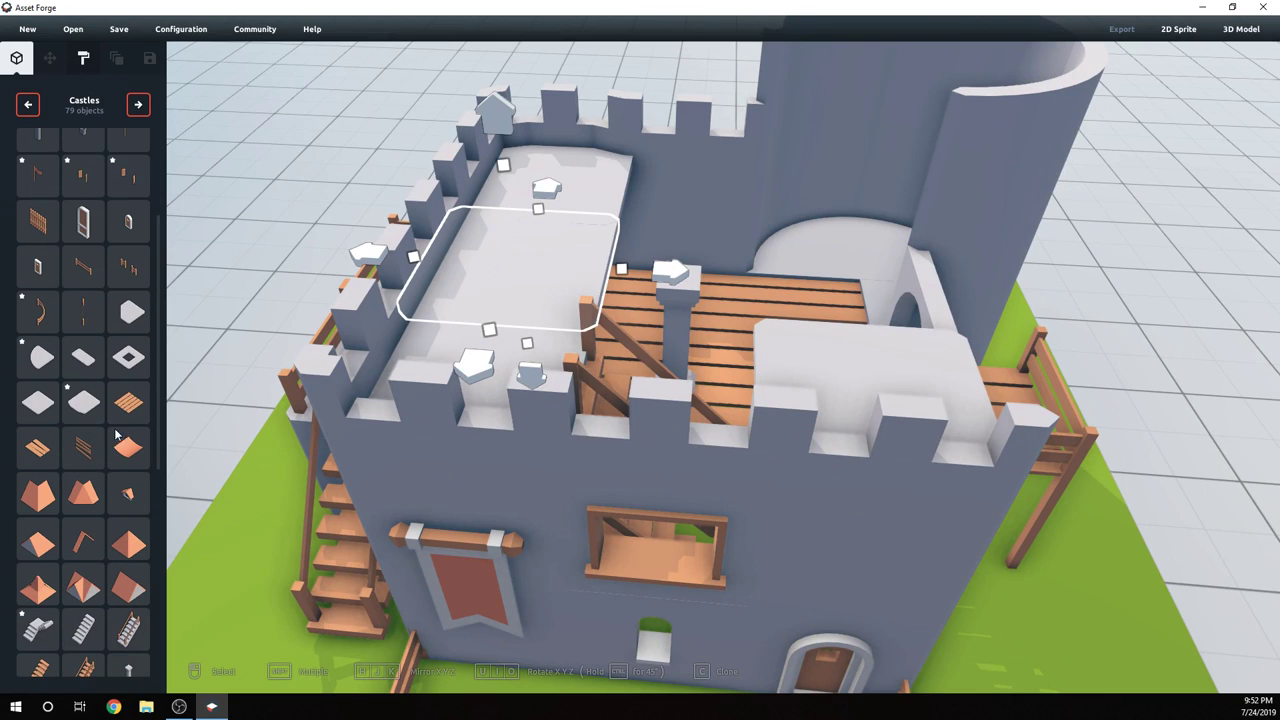
{"action": "right_click_drag", "start_coordinate": [178, 405], "coordinate": [240, 463]}
{"action": "right_click_drag", "start_coordinate": [330, 448], "coordinate": [275, 426]}
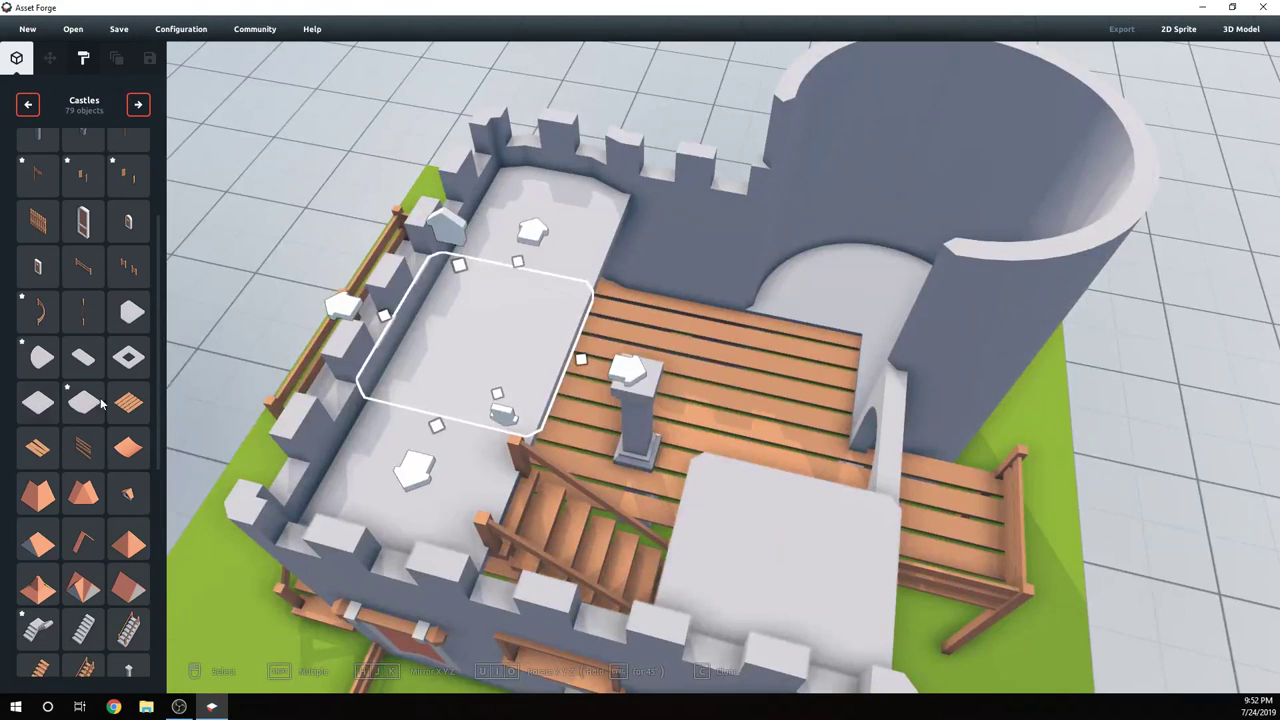
{"action": "left_click", "coordinate": [100, 400]}
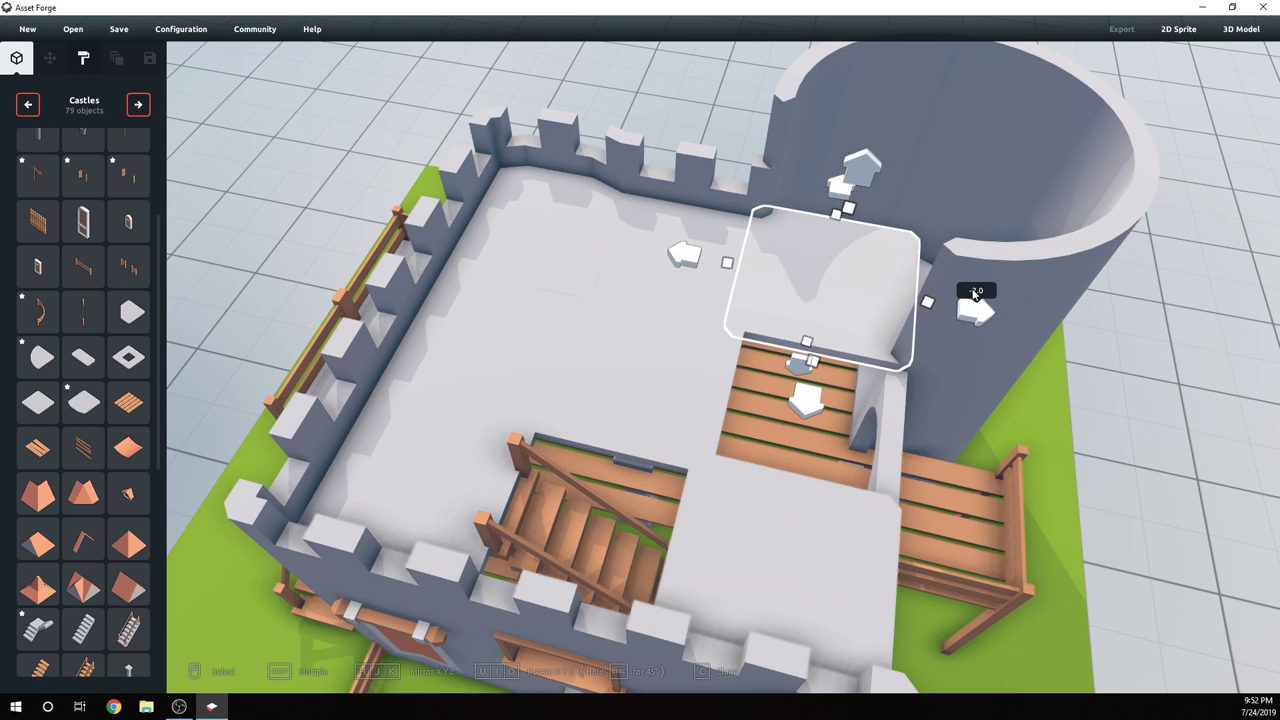
{"action": "left_click_drag", "start_coordinate": [818, 402], "coordinate": [826, 543]}
{"action": "right_click_drag", "start_coordinate": [975, 443], "coordinate": [722, 413]}
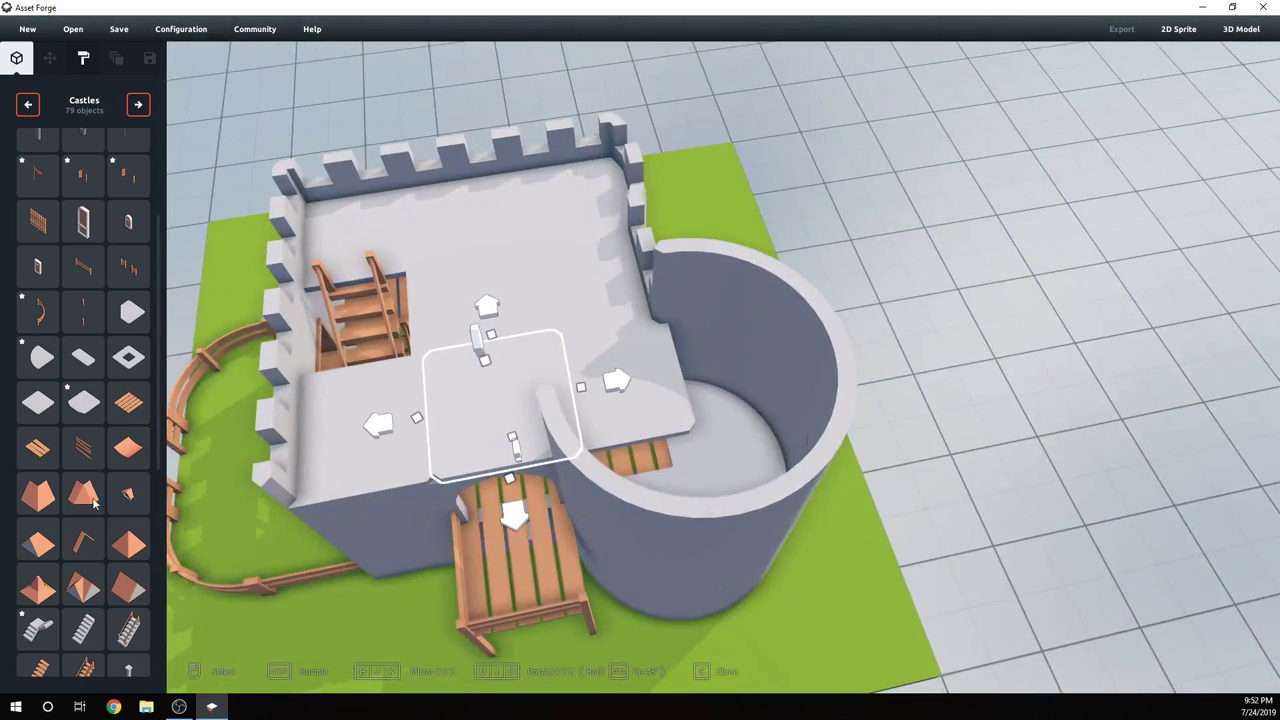
- Place straight stone stairs on the slab roof beside the round tower, shifted sideways to -1.8 and lowered to a height of 2.6
{"action": "scroll", "coordinate": [95, 508], "scroll_direction": "down", "scroll_amount": 2}
{"action": "left_click", "coordinate": [88, 533]}
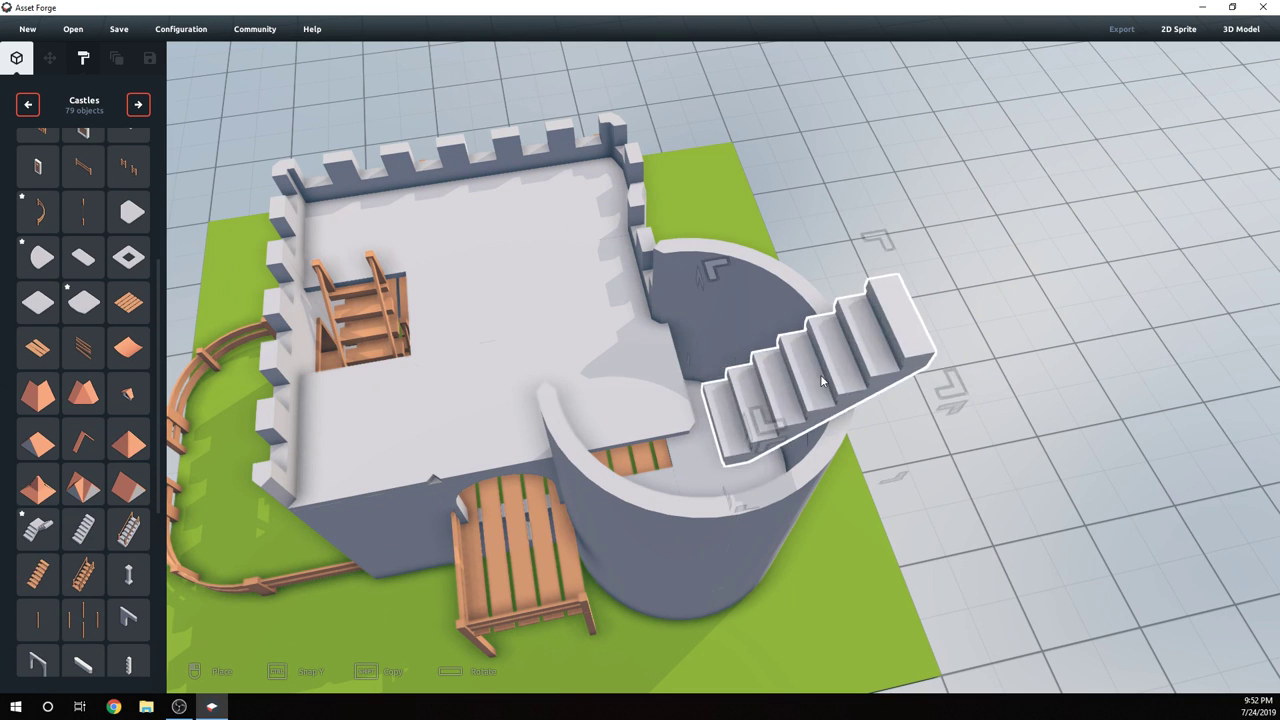
{"action": "right_click_drag", "start_coordinate": [640, 378], "coordinate": [762, 350]}
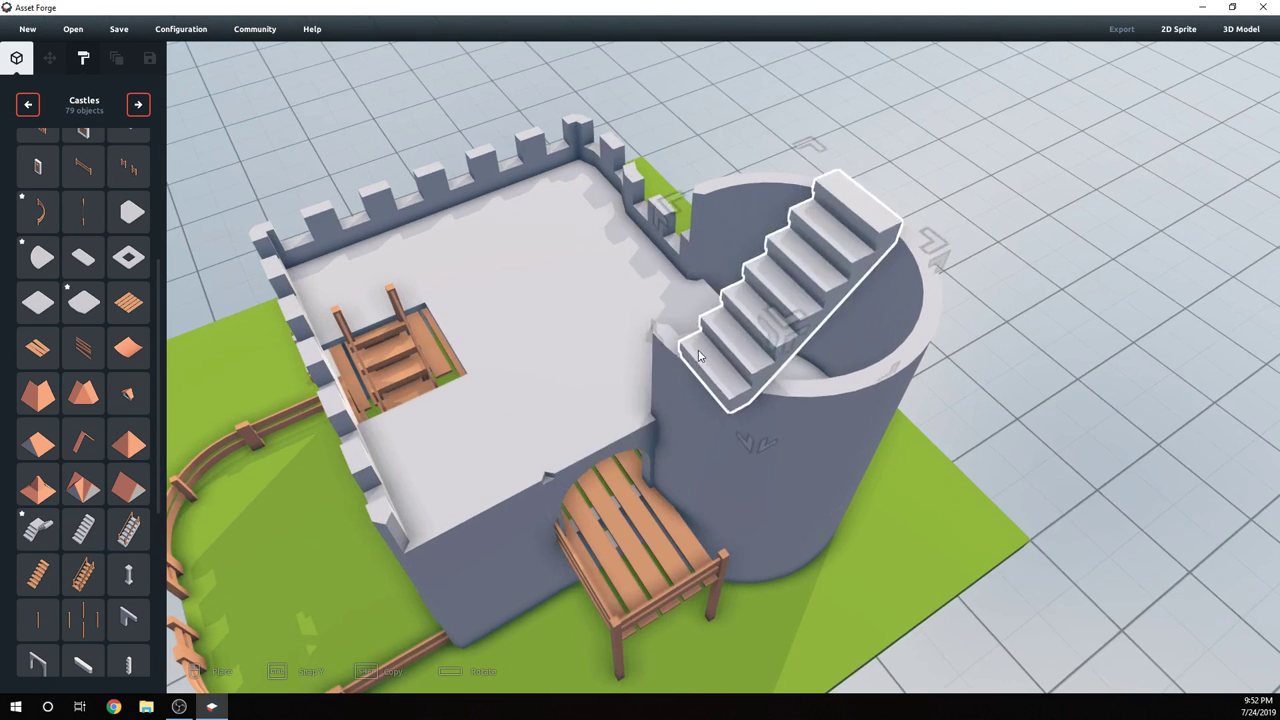
{"action": "left_click", "coordinate": [678, 369]}
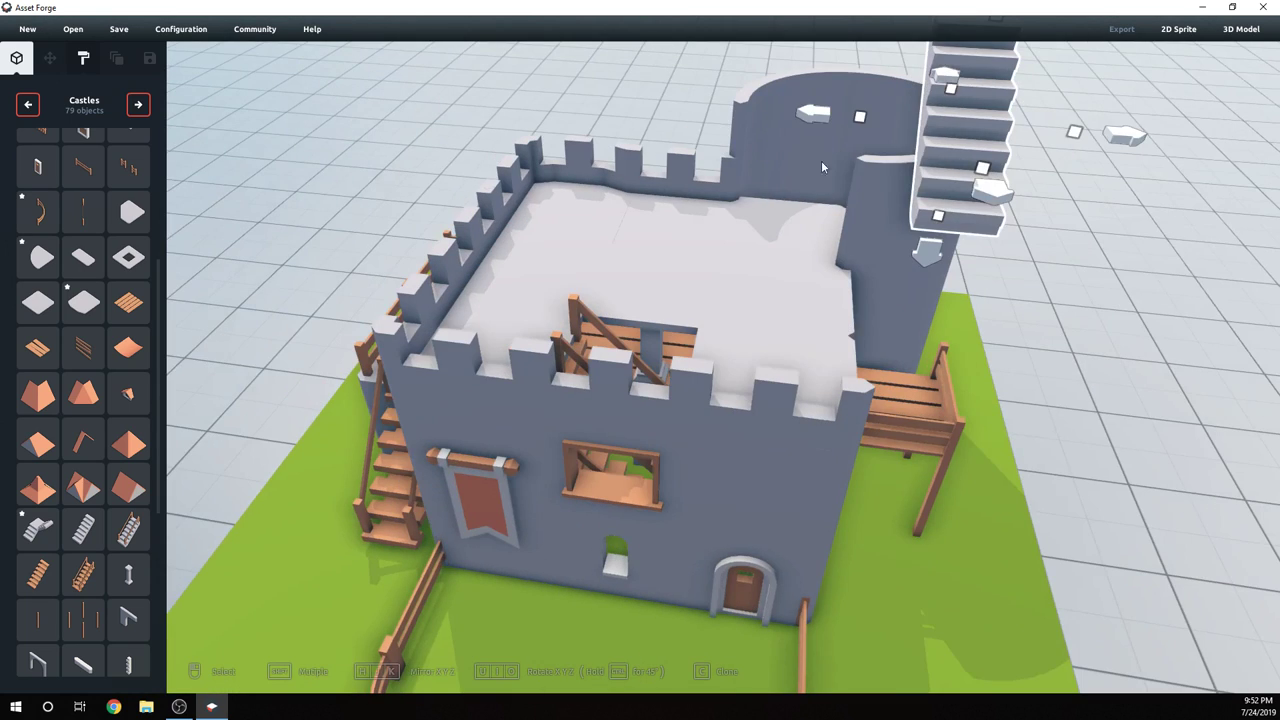
{"action": "left_click_drag", "start_coordinate": [809, 114], "coordinate": [632, 95]}
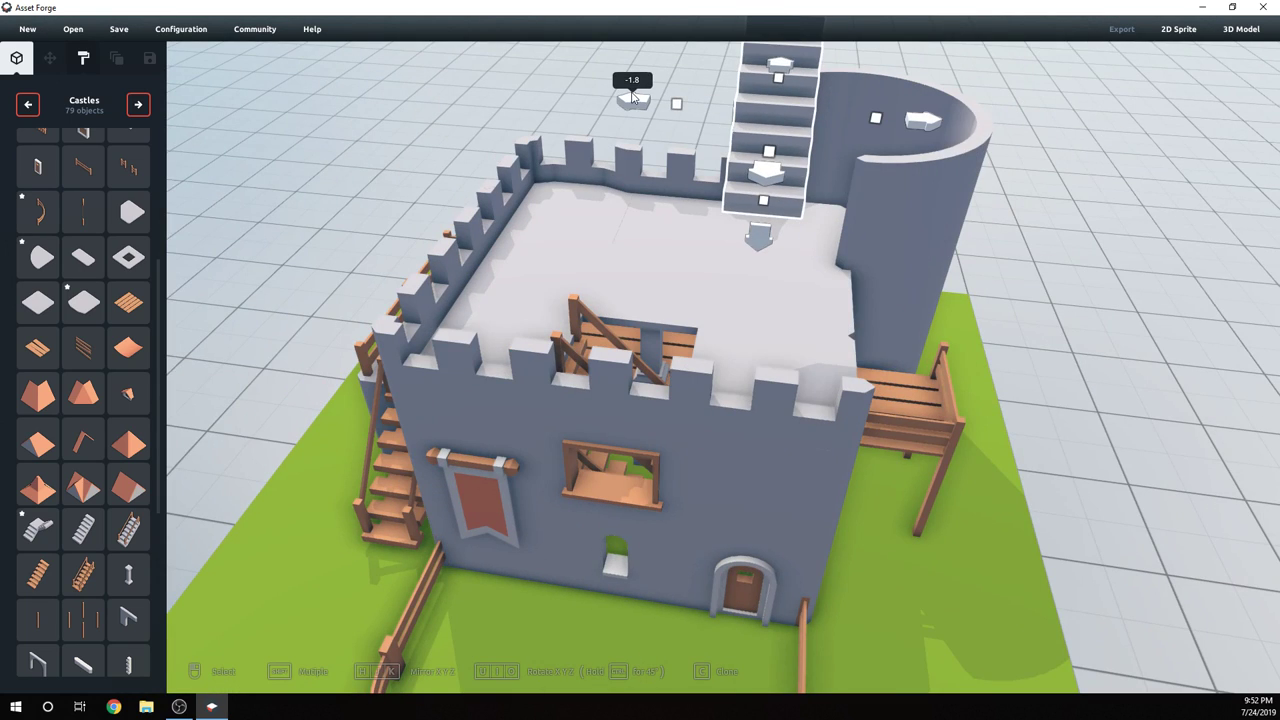
{"action": "left_click_drag", "start_coordinate": [766, 262], "coordinate": [747, 415]}
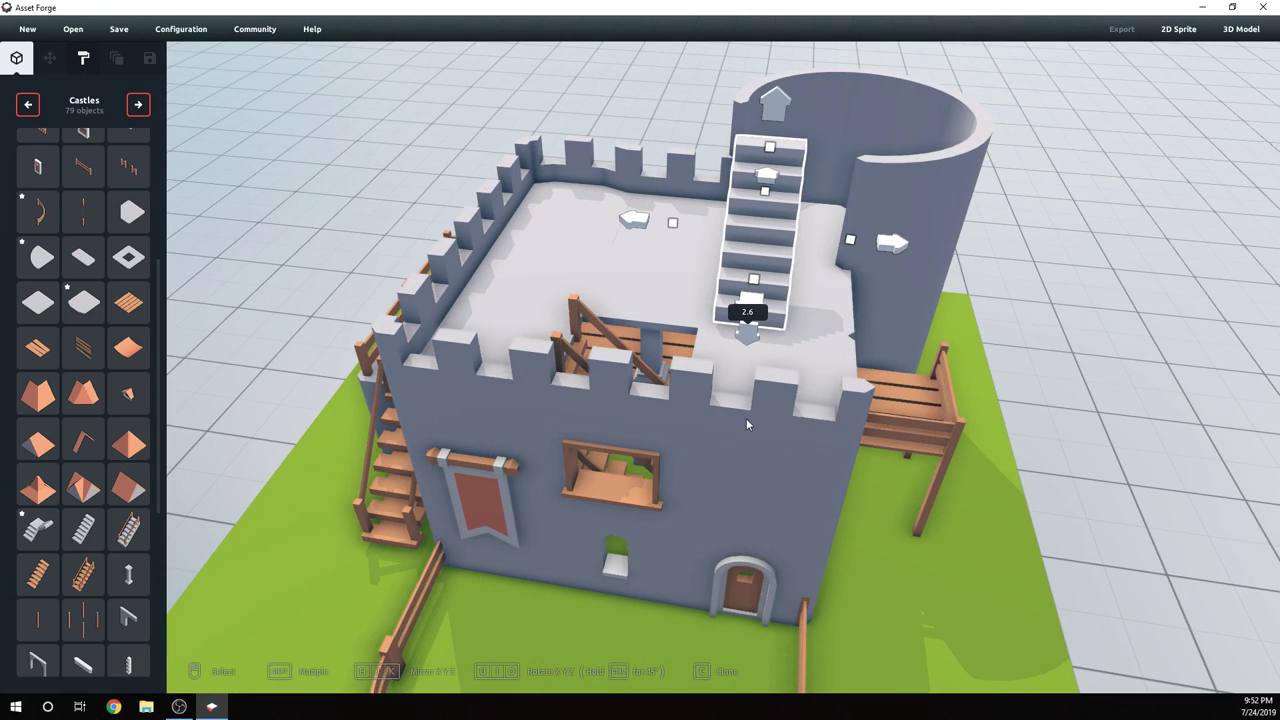
{"action": "right_click_drag", "start_coordinate": [809, 363], "coordinate": [573, 245]}
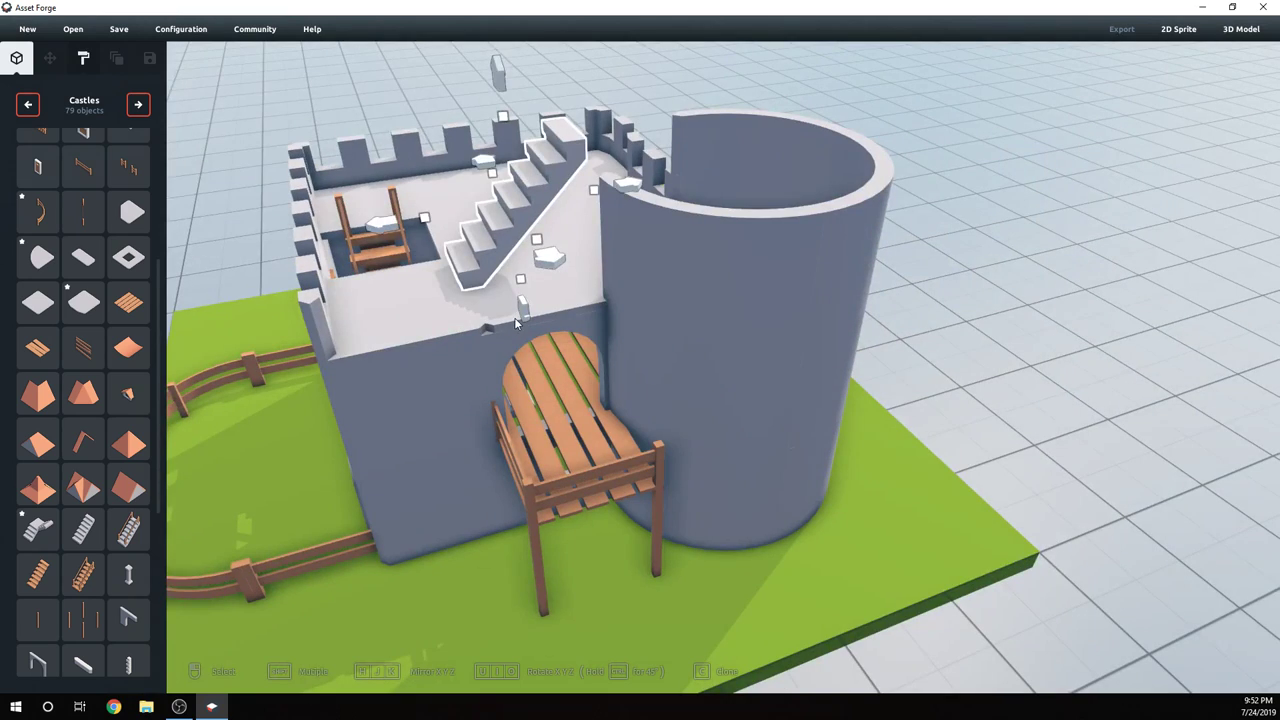
- Move the stone stairs toward the round tower so their top step sits in the tower's opening
{"action": "left_click_drag", "start_coordinate": [525, 335], "coordinate": [764, 165]}
{"action": "right_click_drag", "start_coordinate": [764, 161], "coordinate": [902, 218]}
{"action": "left_click", "coordinate": [840, 226]}
- Place three rounded quarter slabs on top of the round tower, leaving the quarter above the stone stairs open
{"action": "right_click_drag", "start_coordinate": [215, 239], "coordinate": [775, 205]}
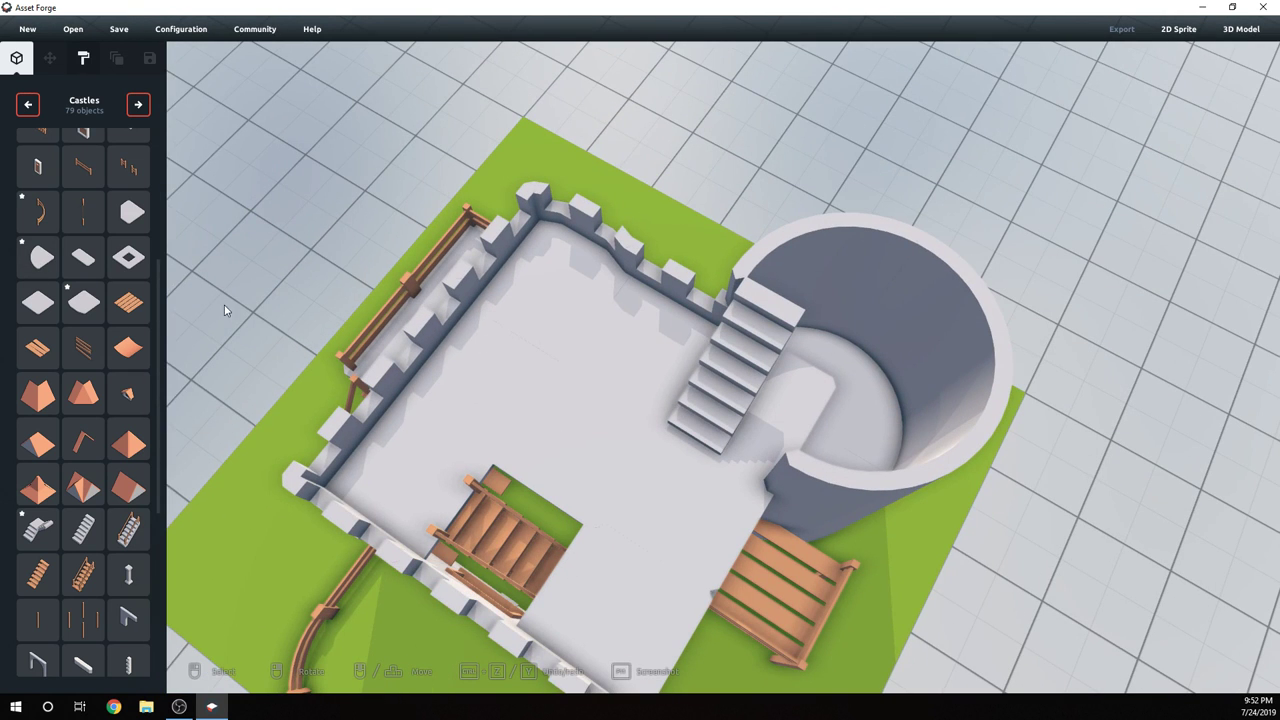
{"action": "left_click", "coordinate": [820, 253]}
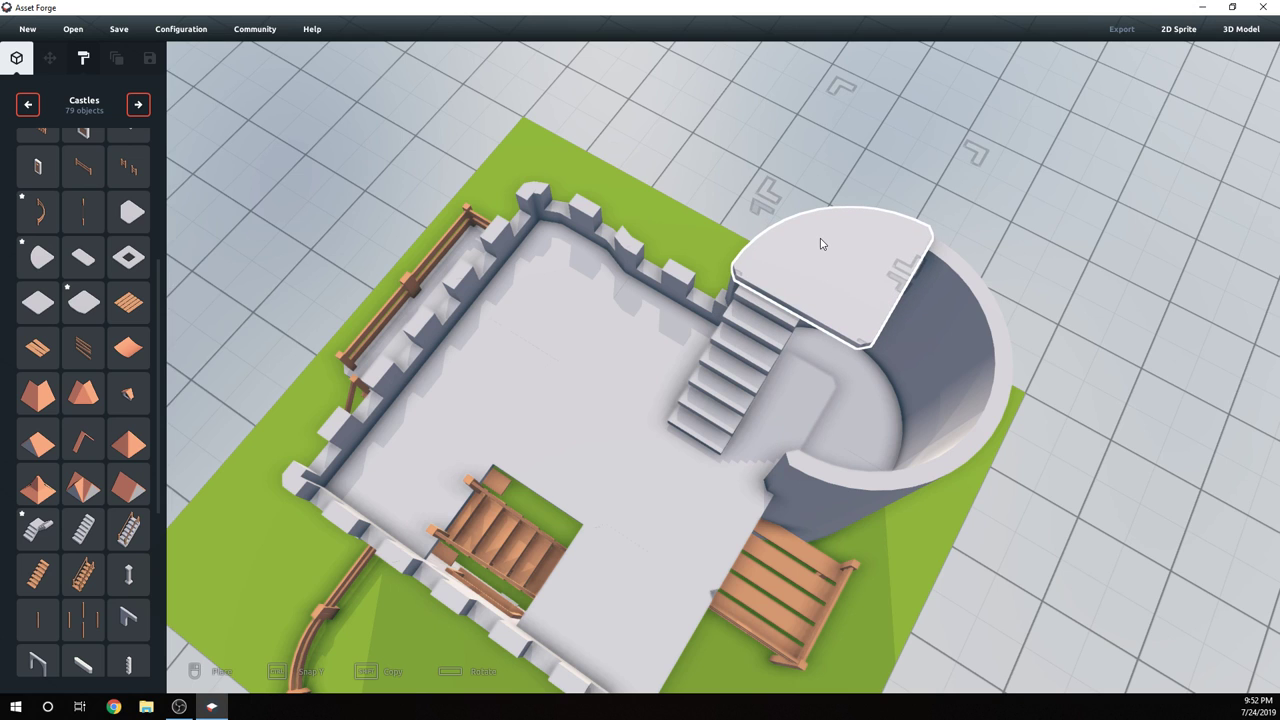
{"action": "left_click", "coordinate": [820, 244]}
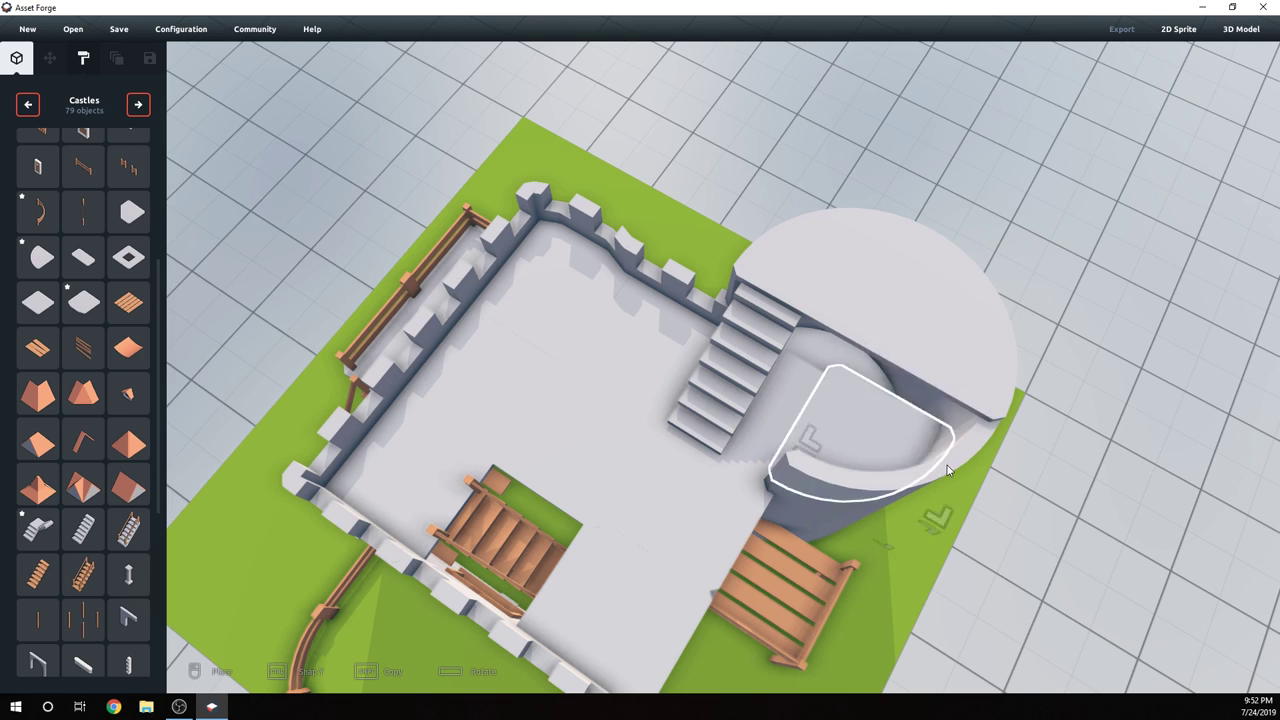
{"action": "right_click_drag", "start_coordinate": [839, 485], "coordinate": [971, 410]}
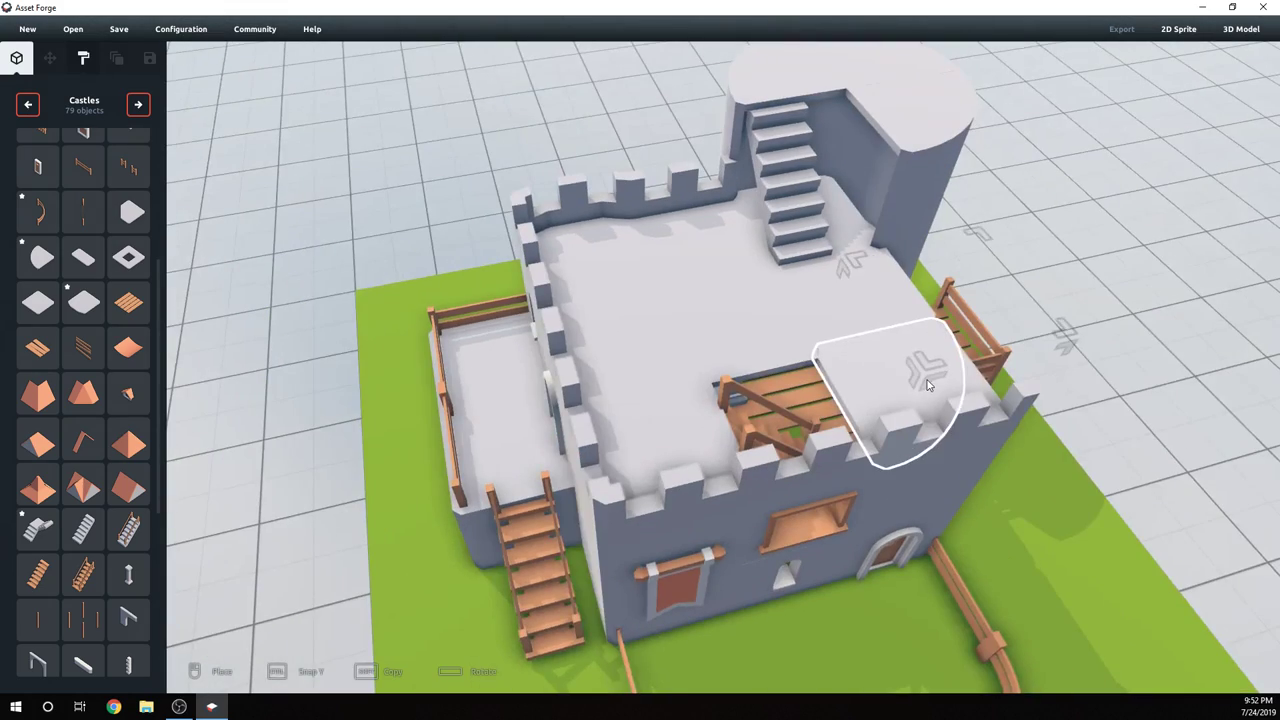
{"action": "middle_click_drag", "start_coordinate": [918, 315], "coordinate": [737, 466]}
{"action": "right_click_drag", "start_coordinate": [800, 497], "coordinate": [817, 460]}
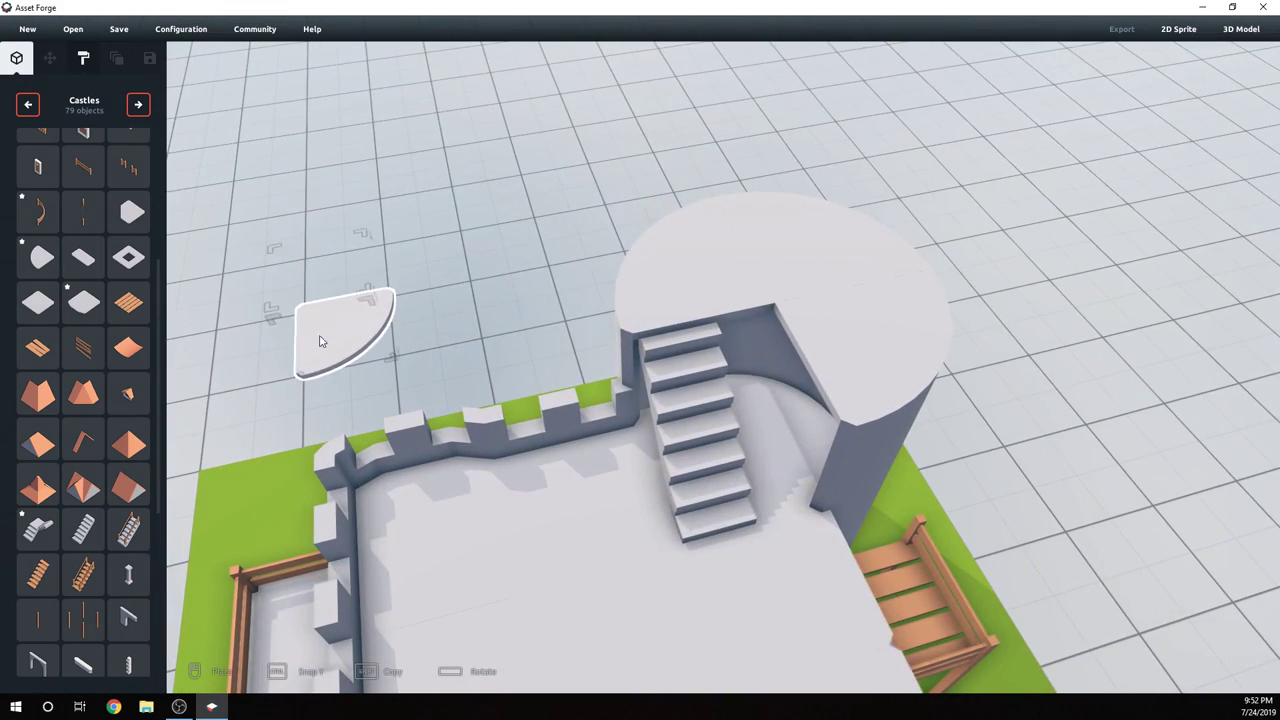
- Select the three rounded tower slabs together and lower them level with the rim of the tower wall
{"action": "left_click", "coordinate": [760, 300]}
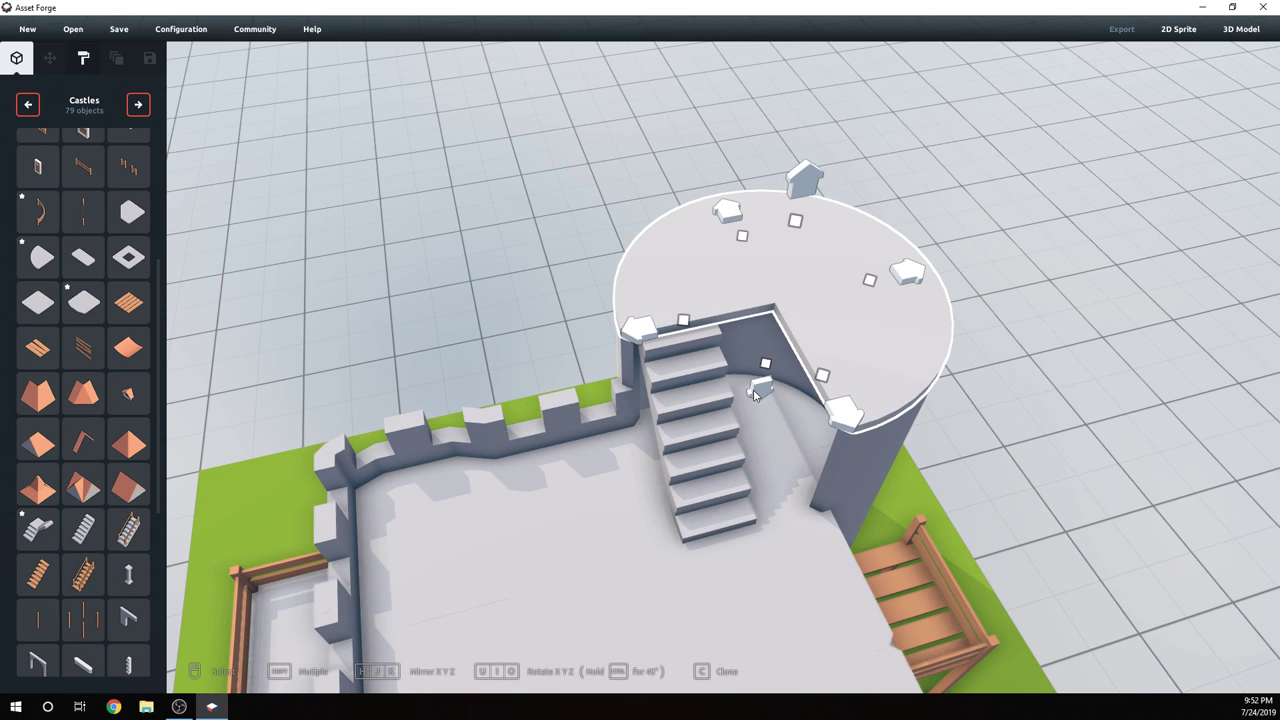
{"action": "left_click_drag", "start_coordinate": [757, 413], "coordinate": [783, 642]}
{"action": "left_click", "coordinate": [1064, 458]}
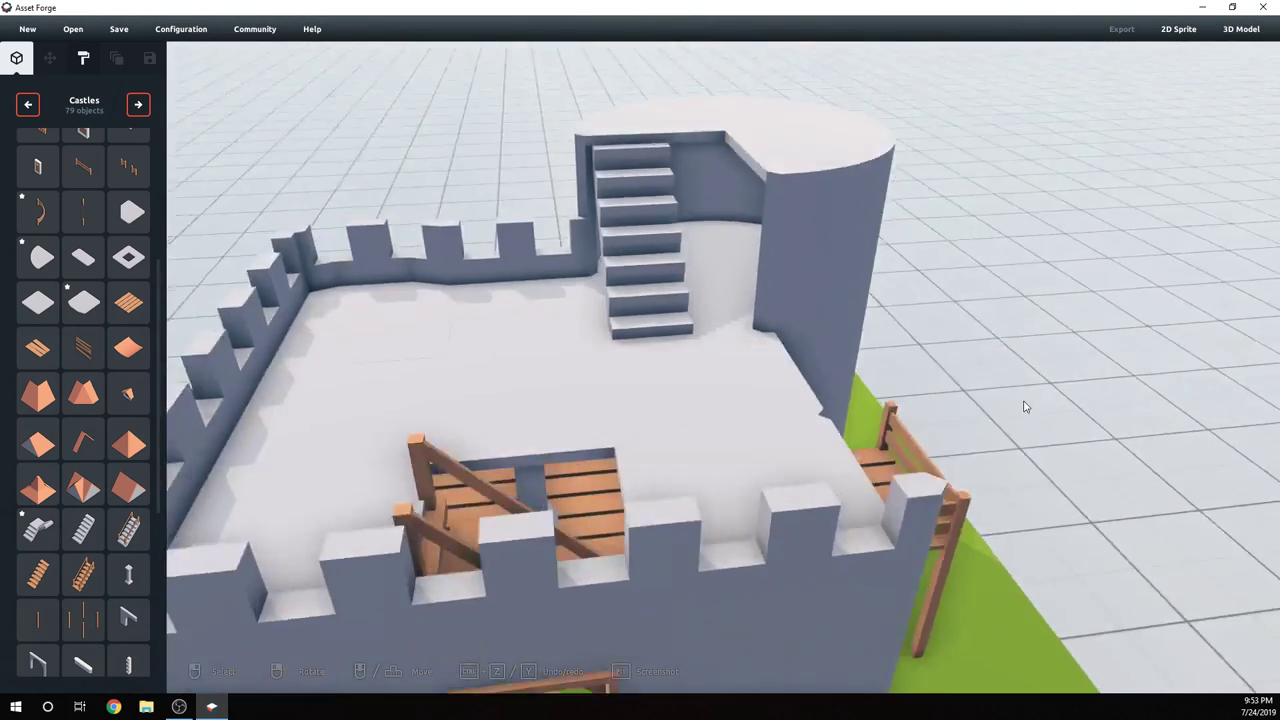
- Place curved battlement pieces around the outer rim of the round tower, each turned to follow its quarter of the circle
{"action": "right_click_drag", "start_coordinate": [1023, 400], "coordinate": [646, 457]}
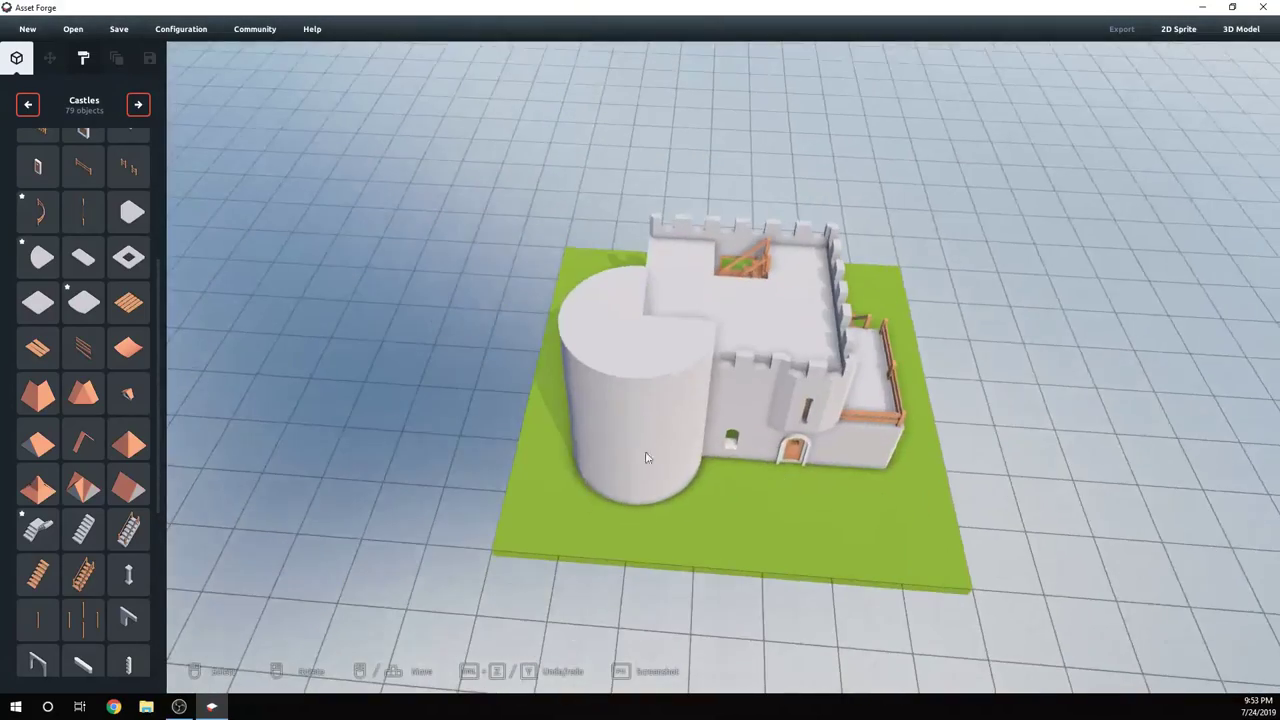
{"action": "scroll", "coordinate": [110, 455], "scroll_direction": "down", "scroll_amount": 5}
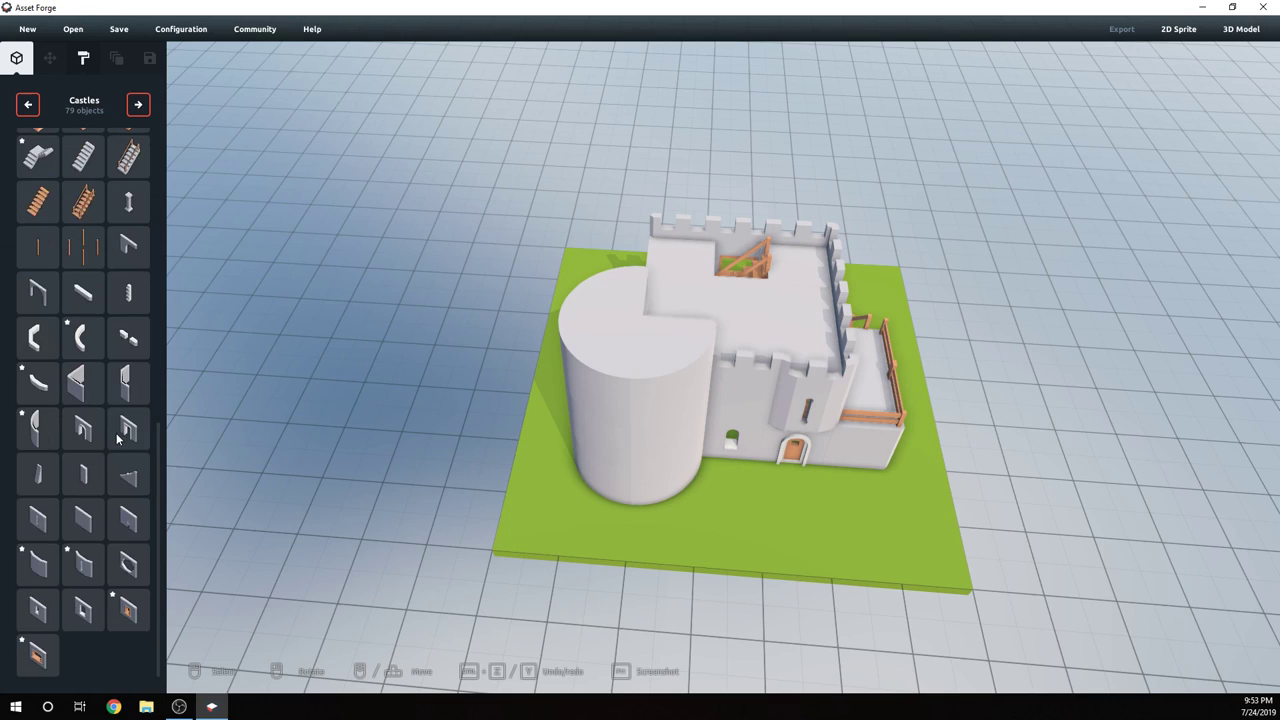
{"action": "right_click_drag", "start_coordinate": [809, 414], "coordinate": [772, 424]}
{"action": "scroll", "coordinate": [765, 453], "scroll_direction": "up", "scroll_amount": 3}
{"action": "scroll", "coordinate": [67, 340], "scroll_direction": "up", "scroll_amount": 8}
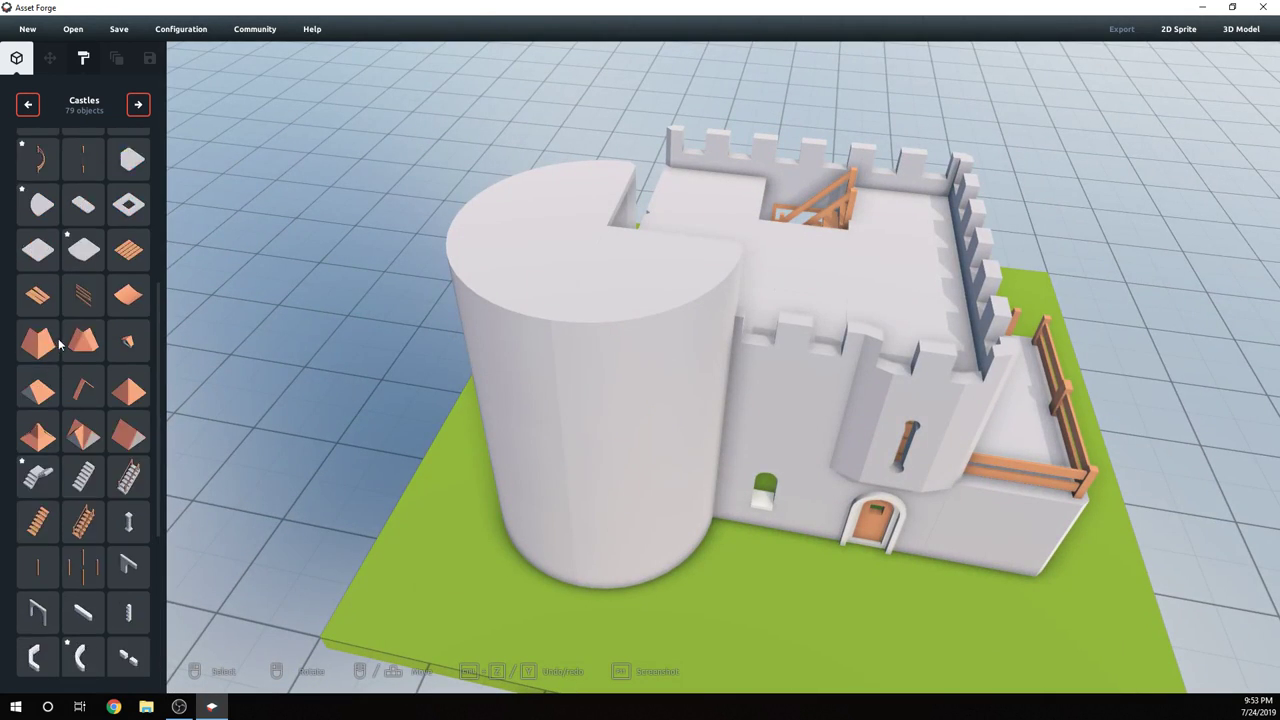
{"action": "scroll", "coordinate": [67, 340], "scroll_direction": "up", "scroll_amount": 2}
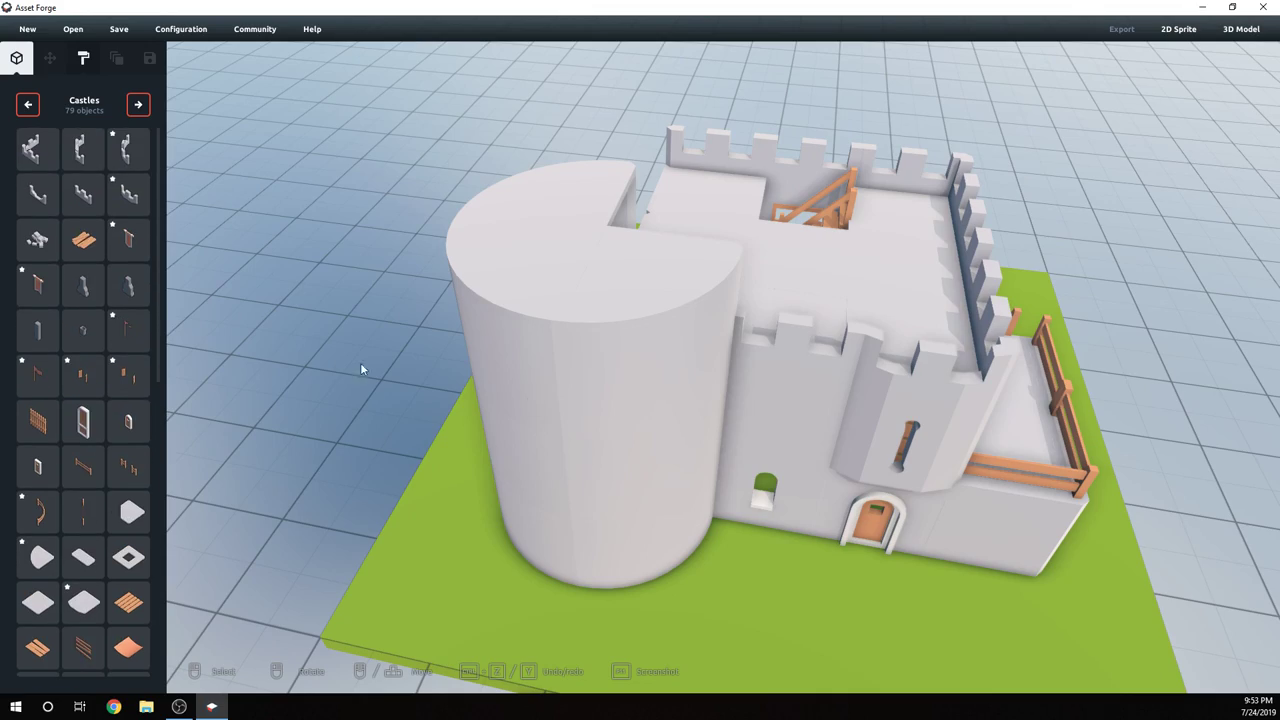
{"action": "right_click_drag", "start_coordinate": [619, 421], "coordinate": [794, 371]}
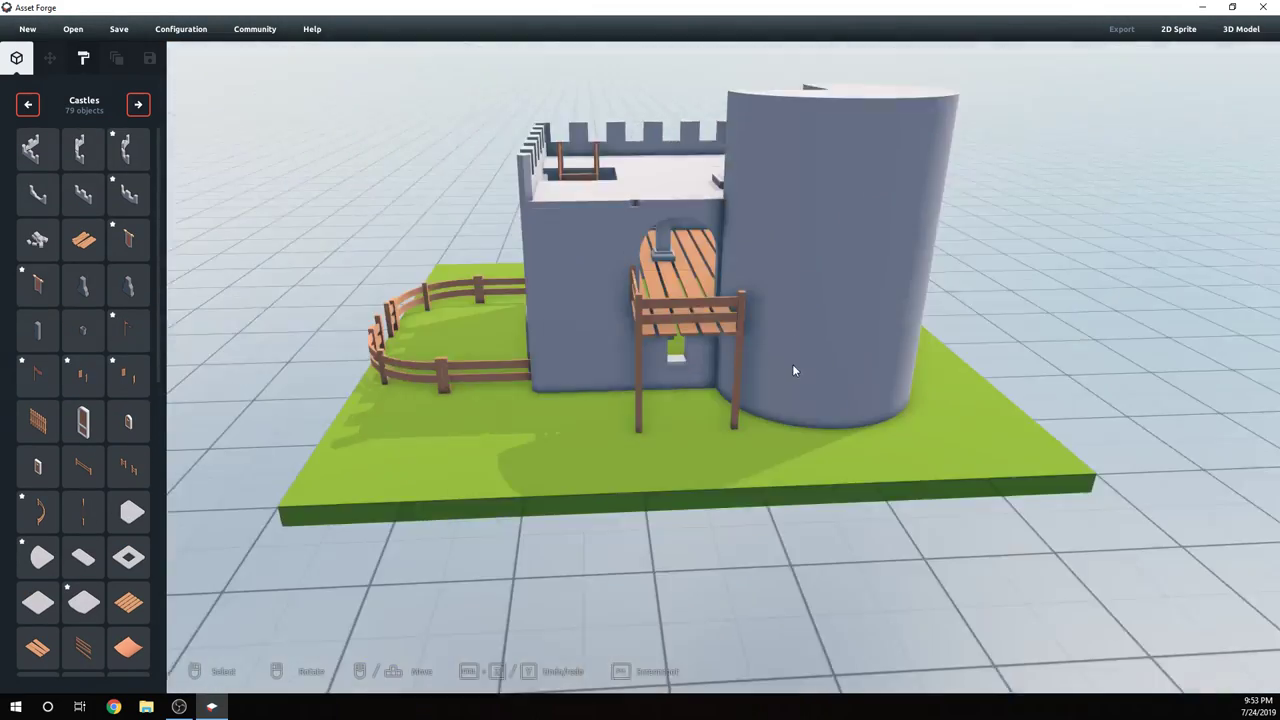
{"action": "right_click_drag", "start_coordinate": [883, 317], "coordinate": [559, 279]}
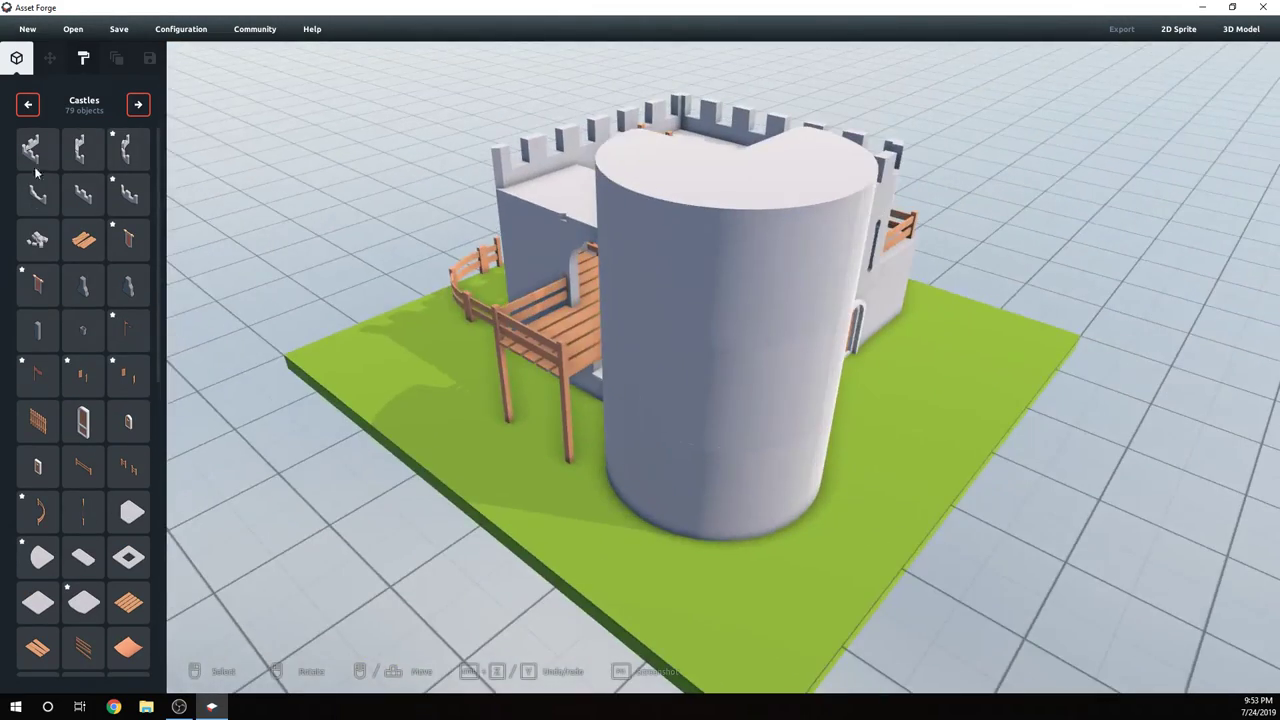
{"action": "left_click", "coordinate": [126, 155]}
{"action": "right_click_drag", "start_coordinate": [880, 172], "coordinate": [731, 223]}
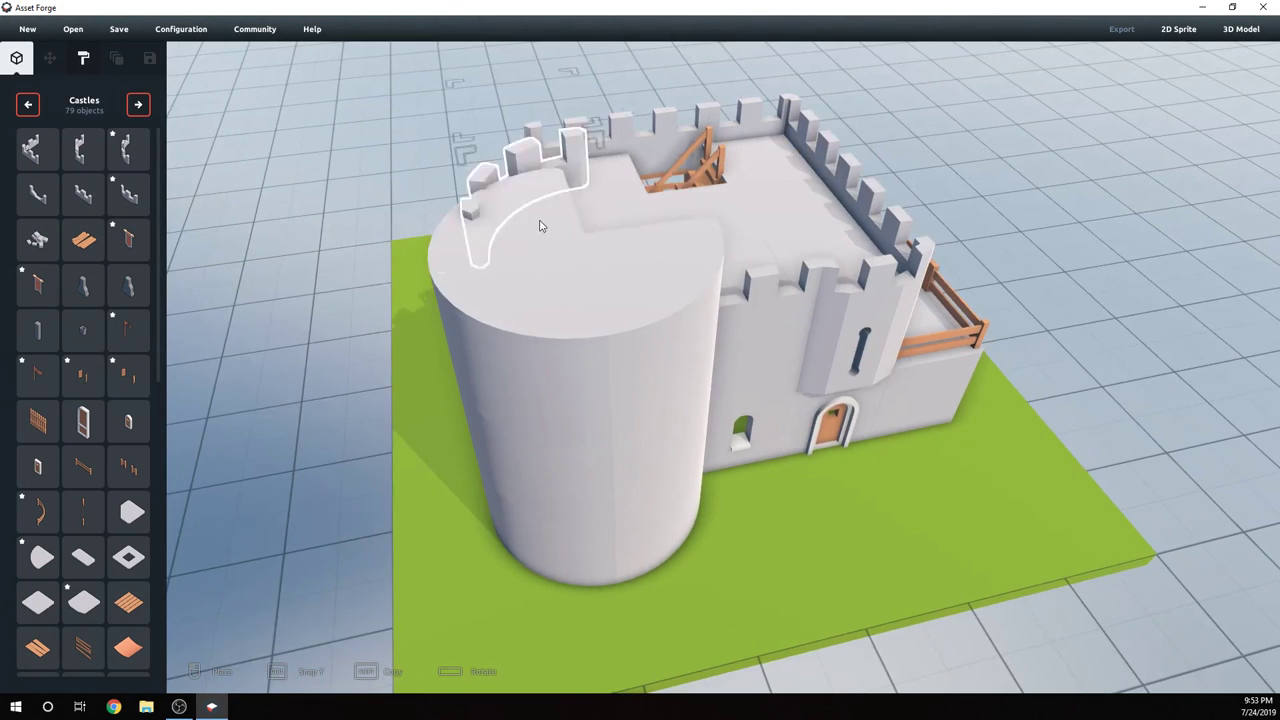
{"action": "left_click", "coordinate": [491, 229]}
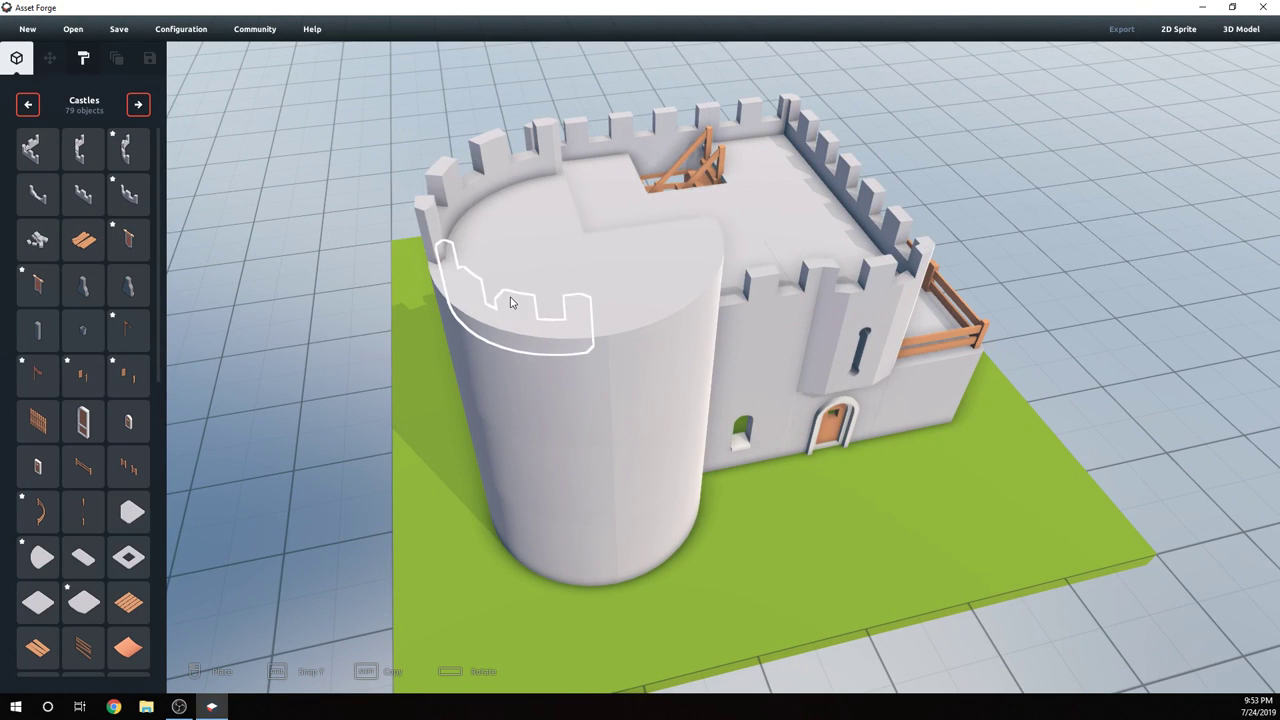
{"action": "left_click", "coordinate": [595, 326]}
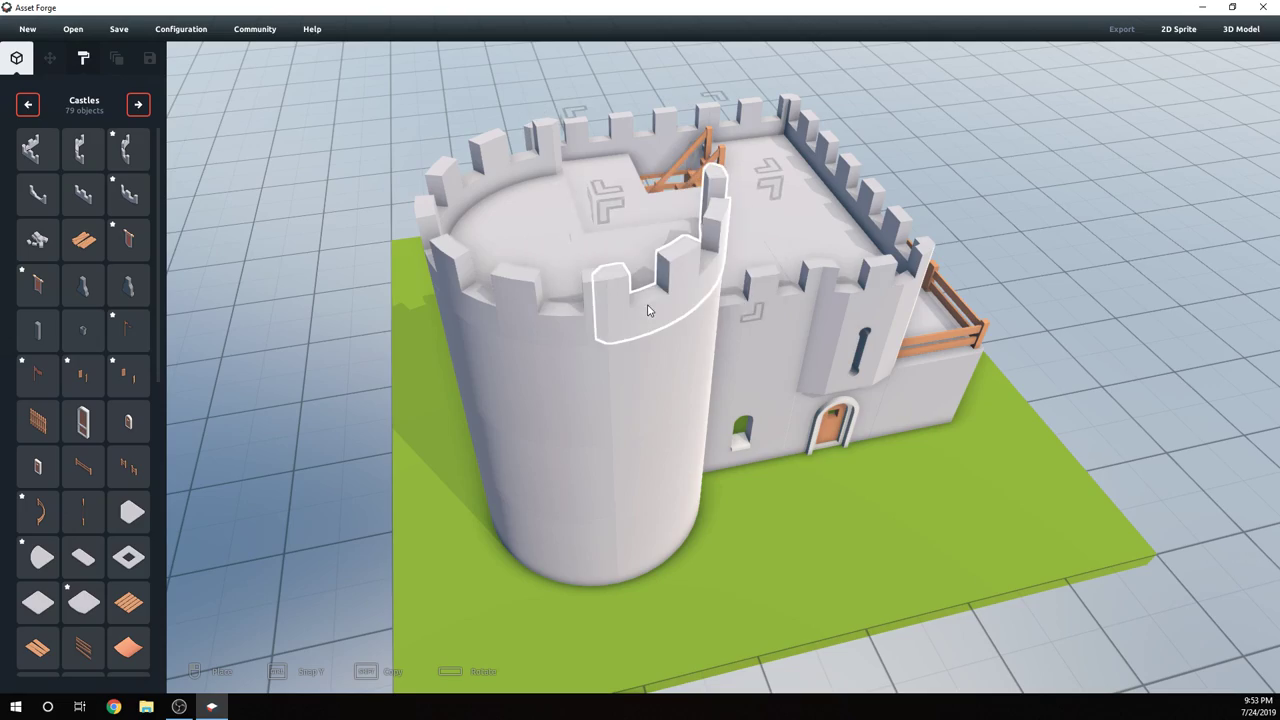
{"action": "left_click", "coordinate": [648, 310]}
- Add a straight battlement piece on the roof edge above the arched wall beside the round tower, nudged to 0.1
{"action": "right_click_drag", "start_coordinate": [690, 345], "coordinate": [622, 154]}
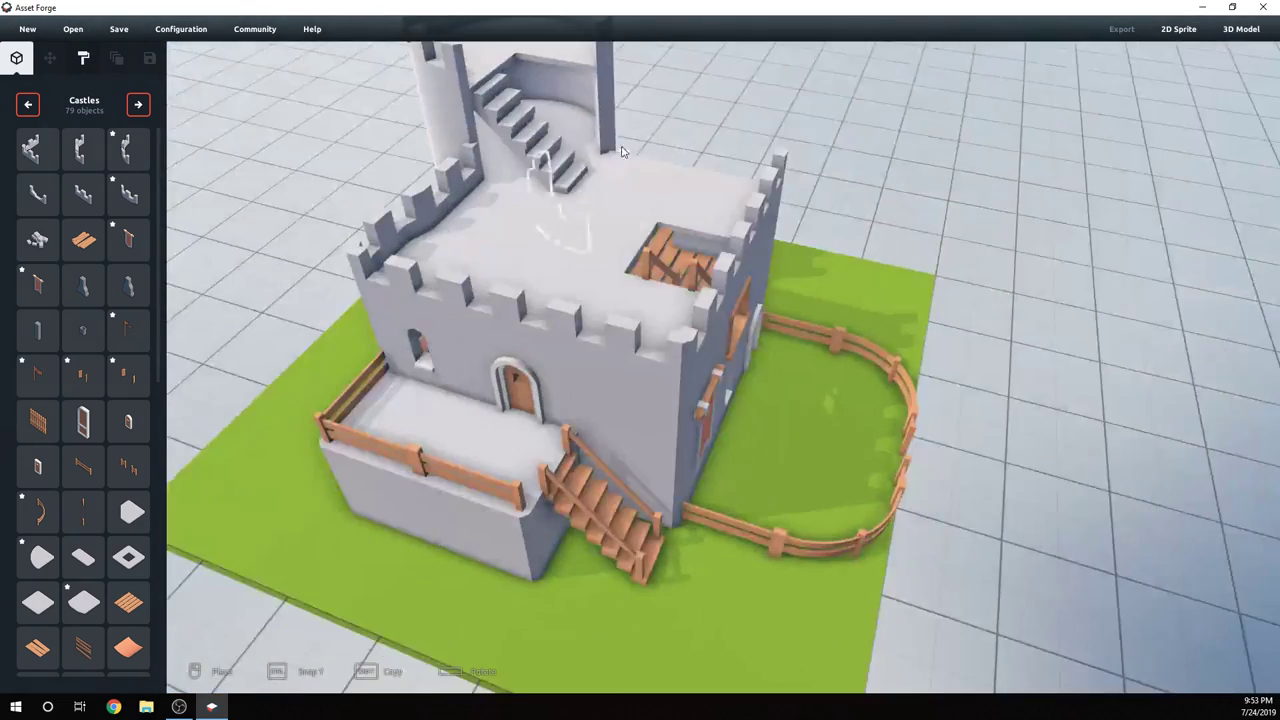
{"action": "middle_click_drag", "start_coordinate": [622, 154], "coordinate": [641, 297]}
{"action": "right_click_drag", "start_coordinate": [641, 297], "coordinate": [587, 437]}
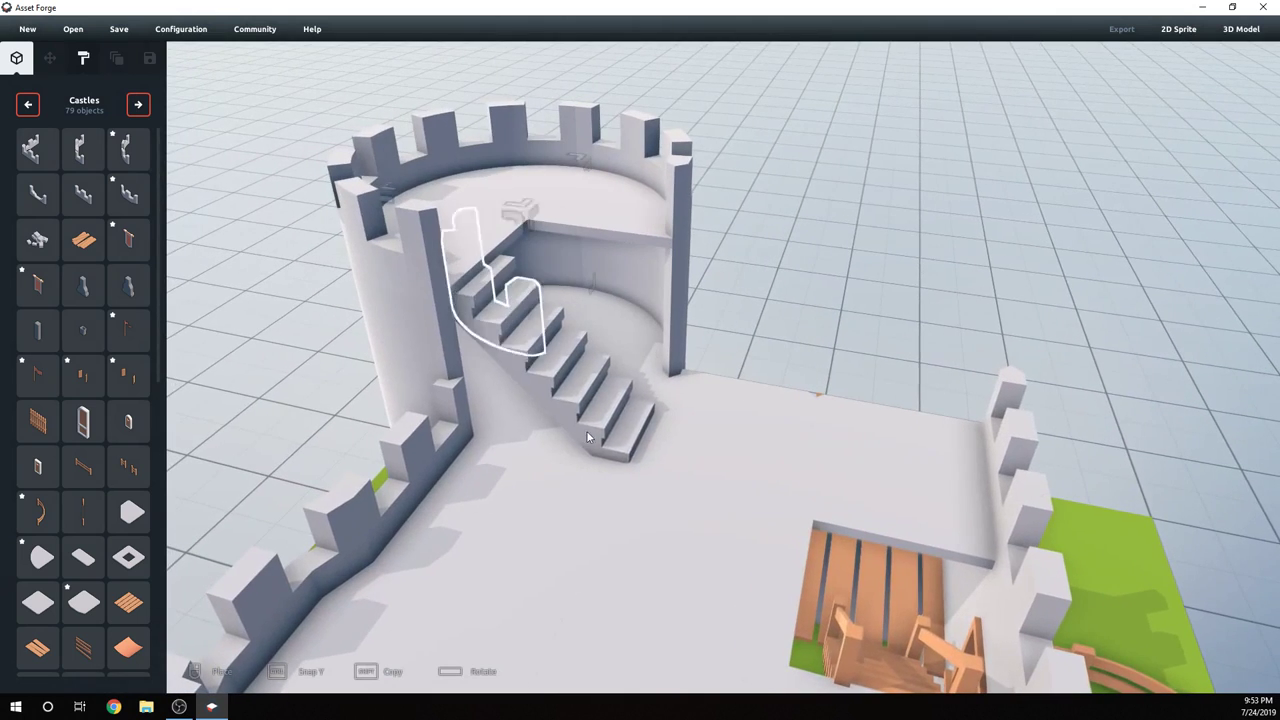
{"action": "right_click_drag", "start_coordinate": [785, 470], "coordinate": [392, 405]}
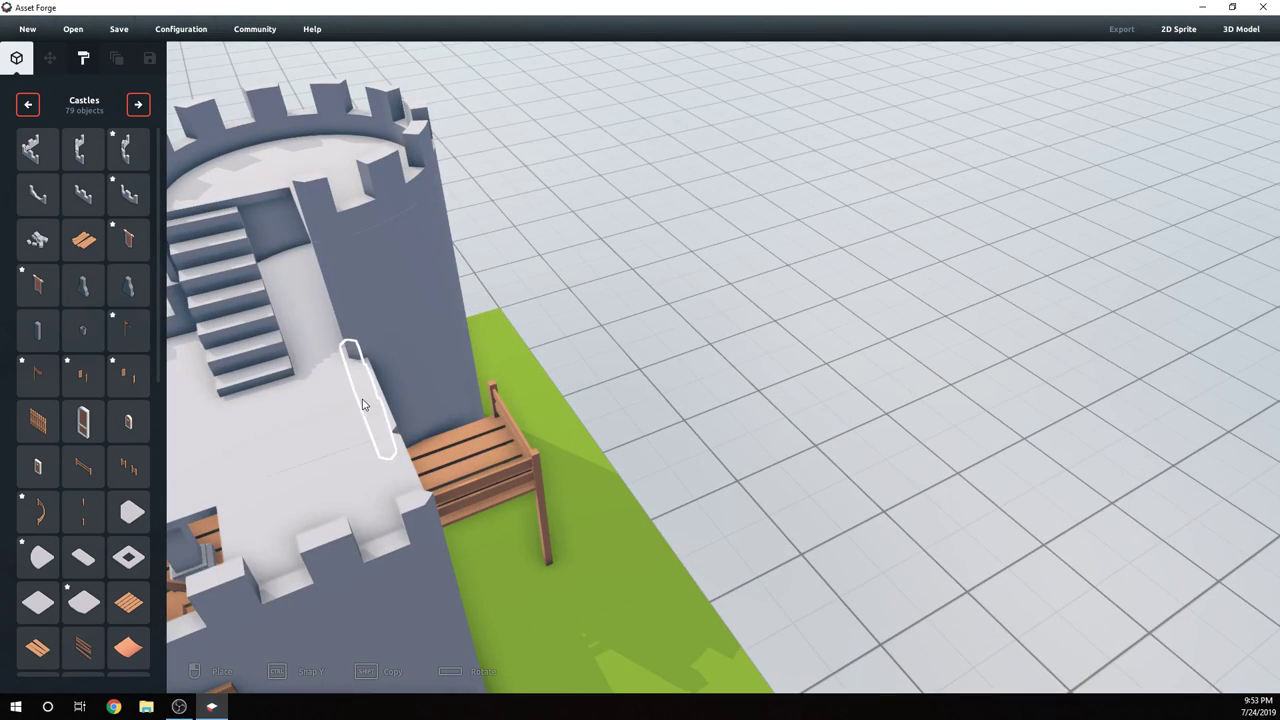
{"action": "right_click_drag", "start_coordinate": [377, 456], "coordinate": [427, 386]}
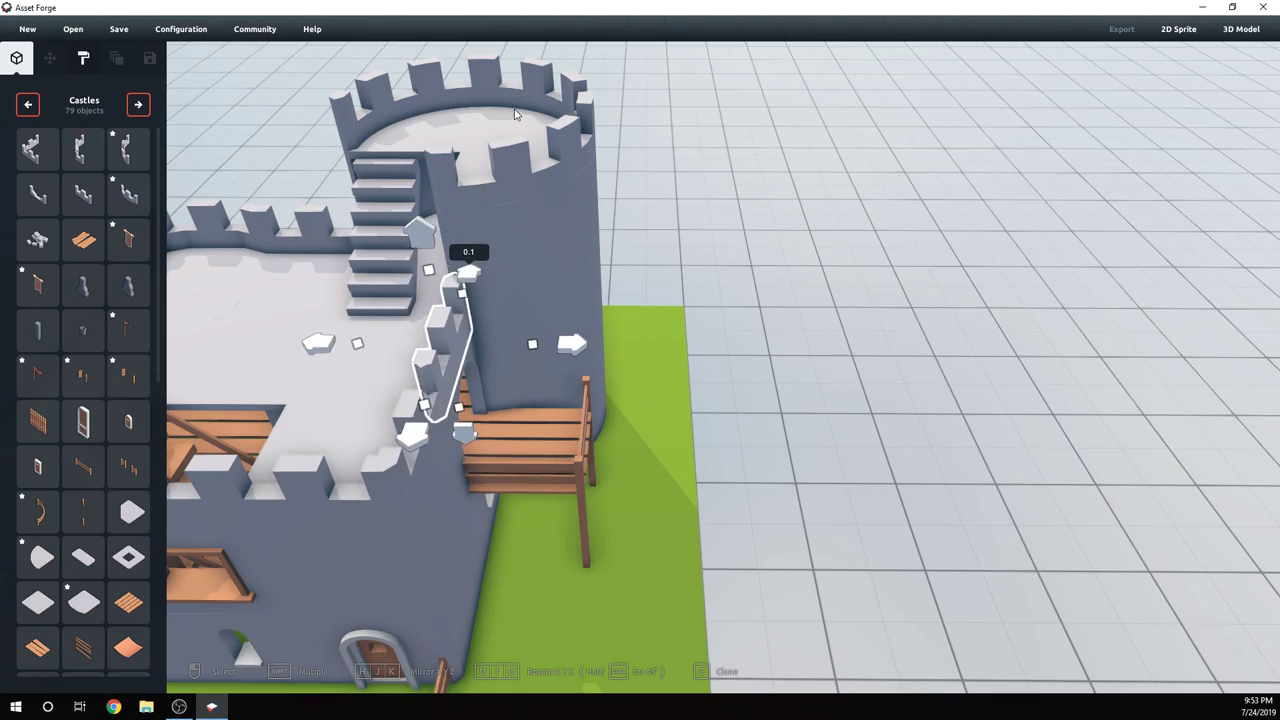
{"action": "left_click", "coordinate": [685, 380]}
{"action": "right_click_drag", "start_coordinate": [685, 380], "coordinate": [547, 411]}
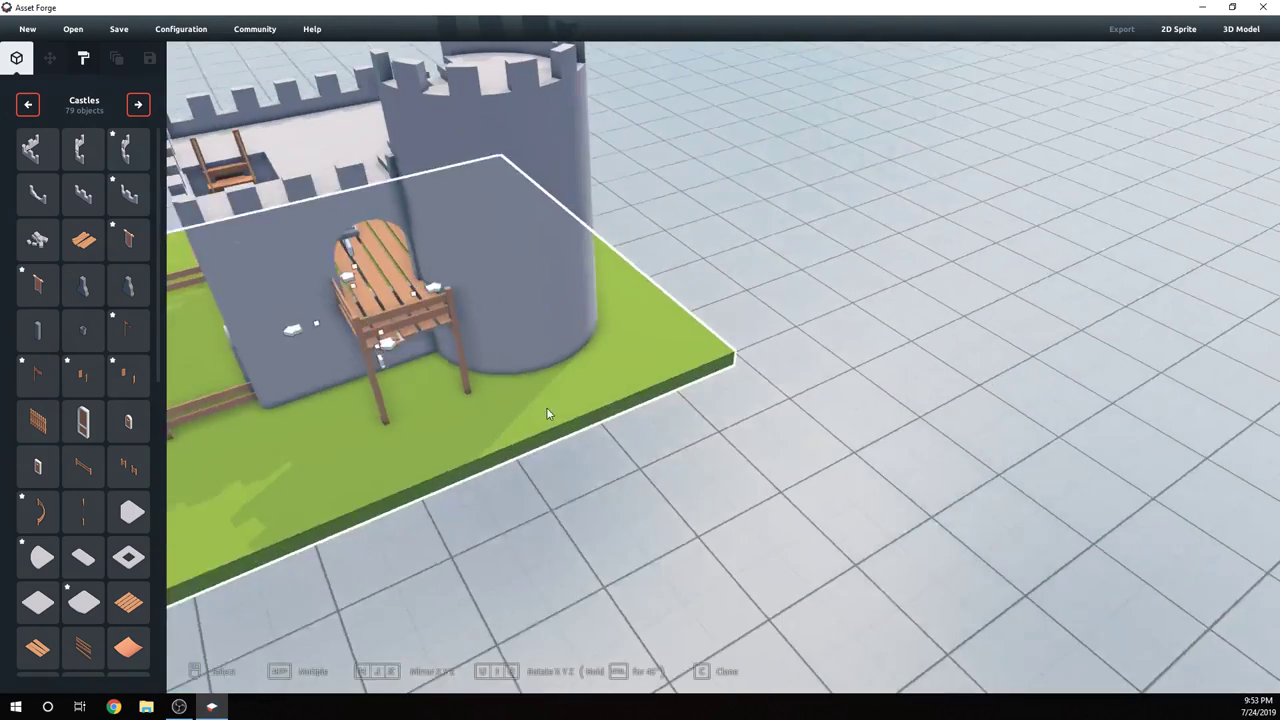
{"action": "left_click", "coordinate": [543, 549]}
- Place a flag on a pole on the round tower's roof and shift it to -2.5 on one horizontal axis and -1.5 on the other
{"action": "right_click_drag", "start_coordinate": [543, 549], "coordinate": [702, 455]}
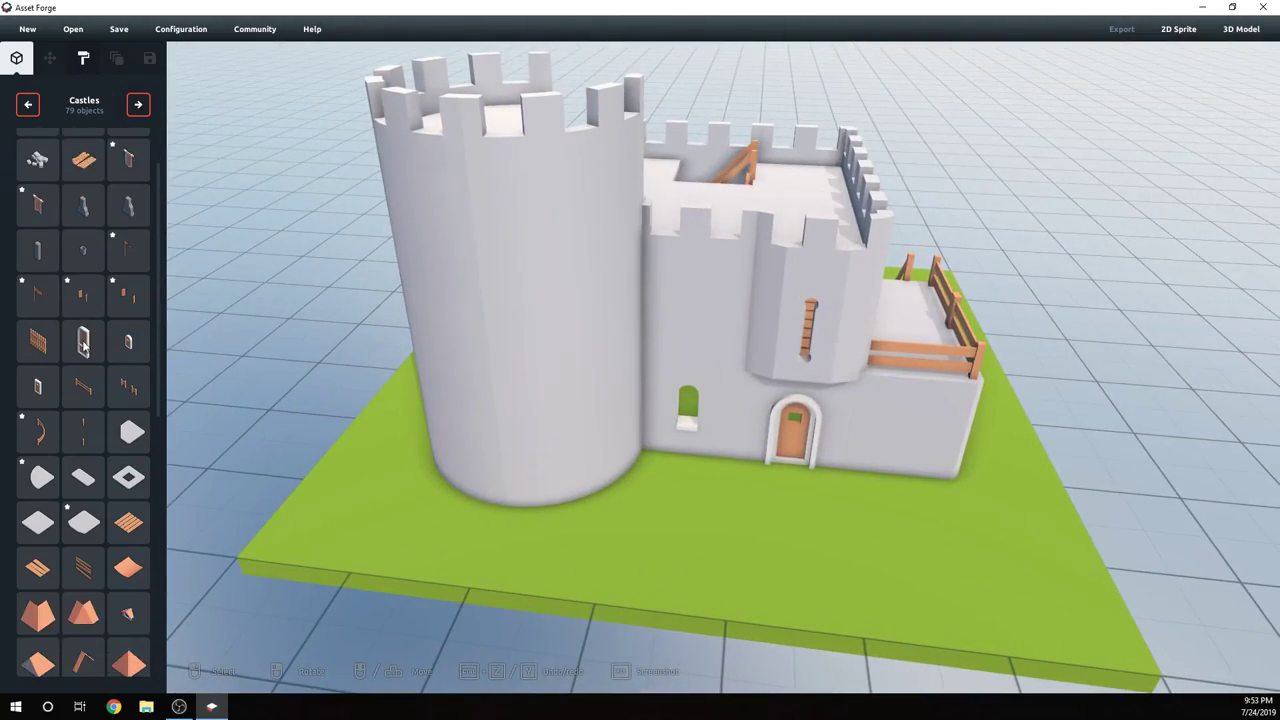
{"action": "left_click", "coordinate": [126, 328]}
{"action": "right_click_drag", "start_coordinate": [553, 247], "coordinate": [497, 386]}
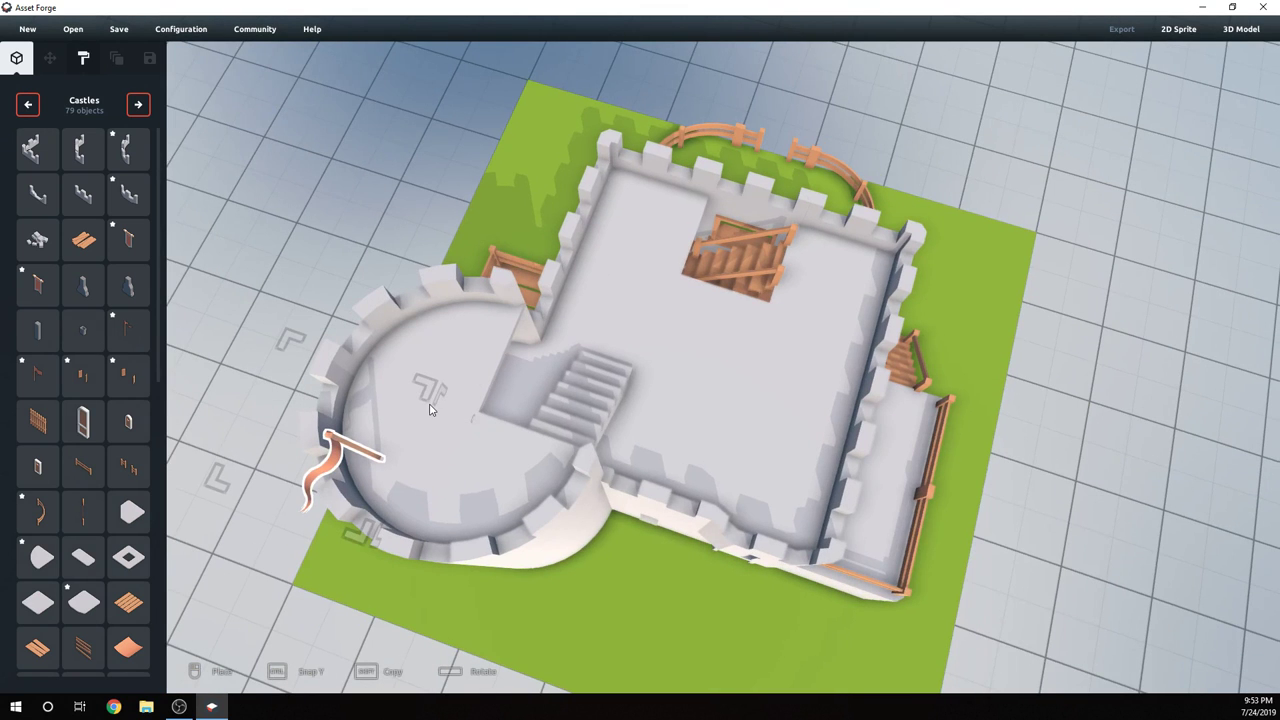
{"action": "left_click", "coordinate": [429, 405]}
{"action": "left_click_drag", "start_coordinate": [395, 362], "coordinate": [431, 273]}
{"action": "left_click_drag", "start_coordinate": [483, 440], "coordinate": [568, 478]}
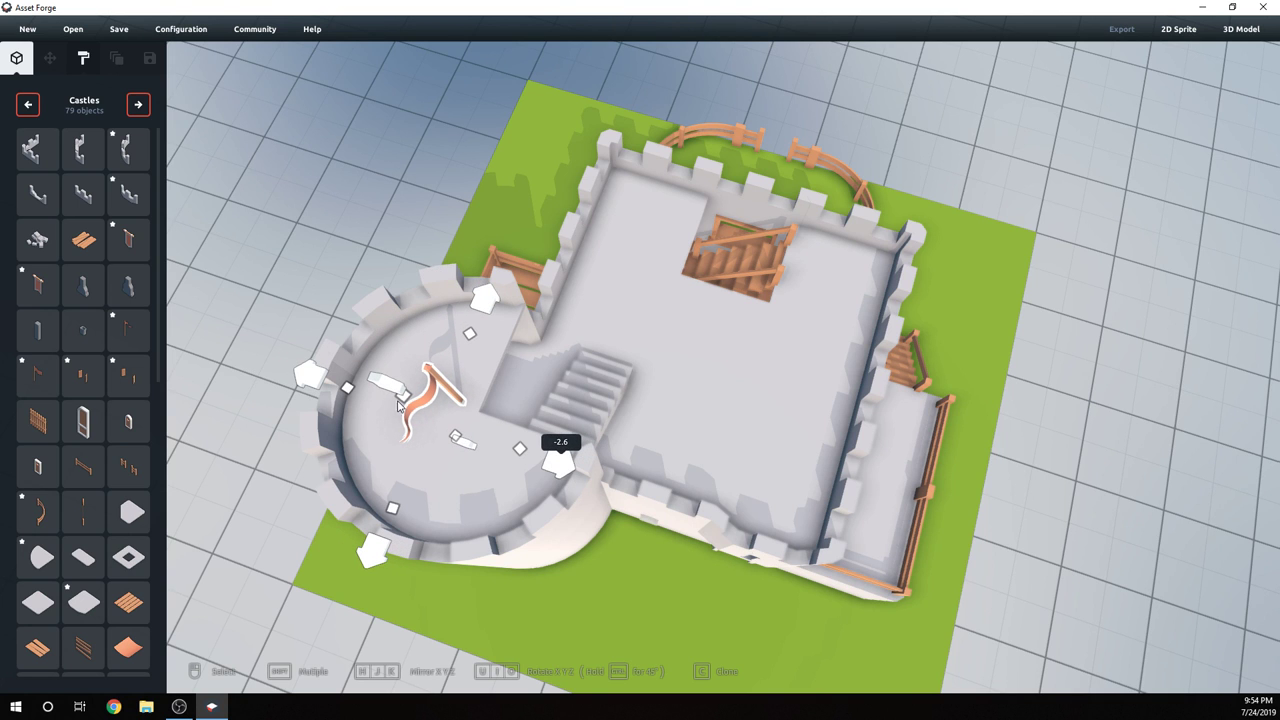
{"action": "left_click_drag", "start_coordinate": [313, 380], "coordinate": [297, 371]}
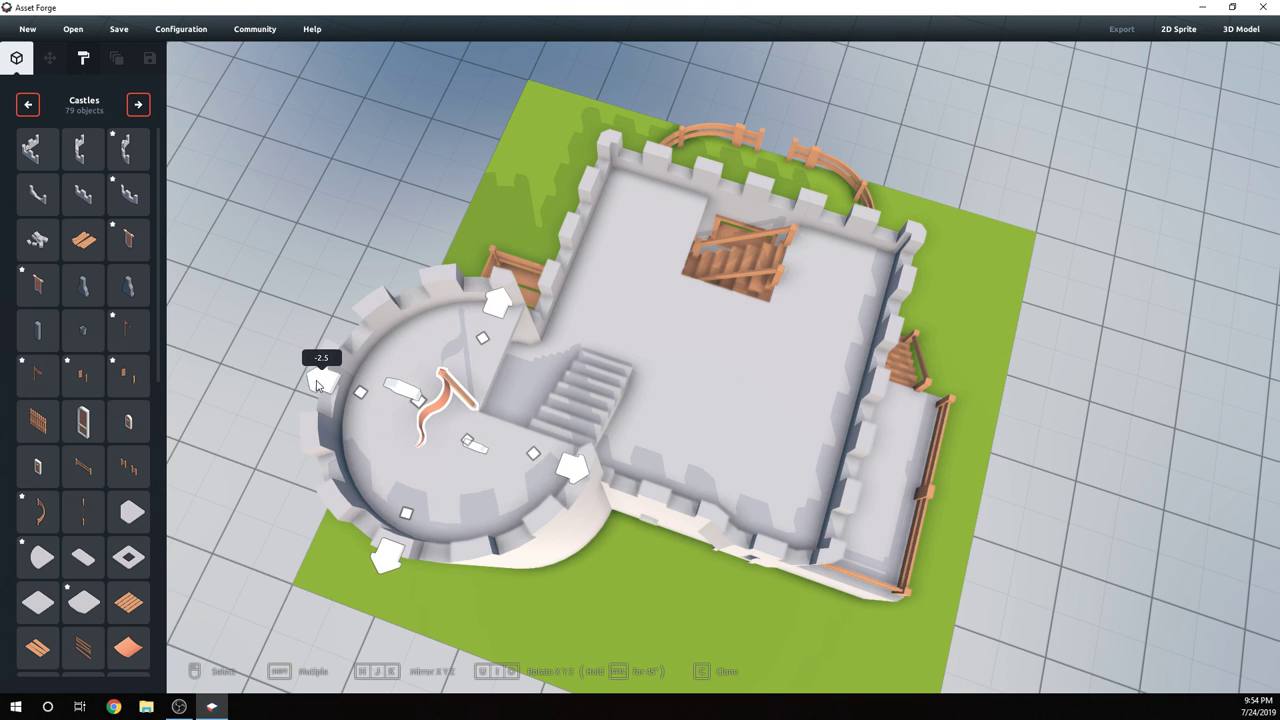
{"action": "right_click_drag", "start_coordinate": [500, 369], "coordinate": [553, 360]}
{"action": "left_click_drag", "start_coordinate": [547, 325], "coordinate": [548, 318]}
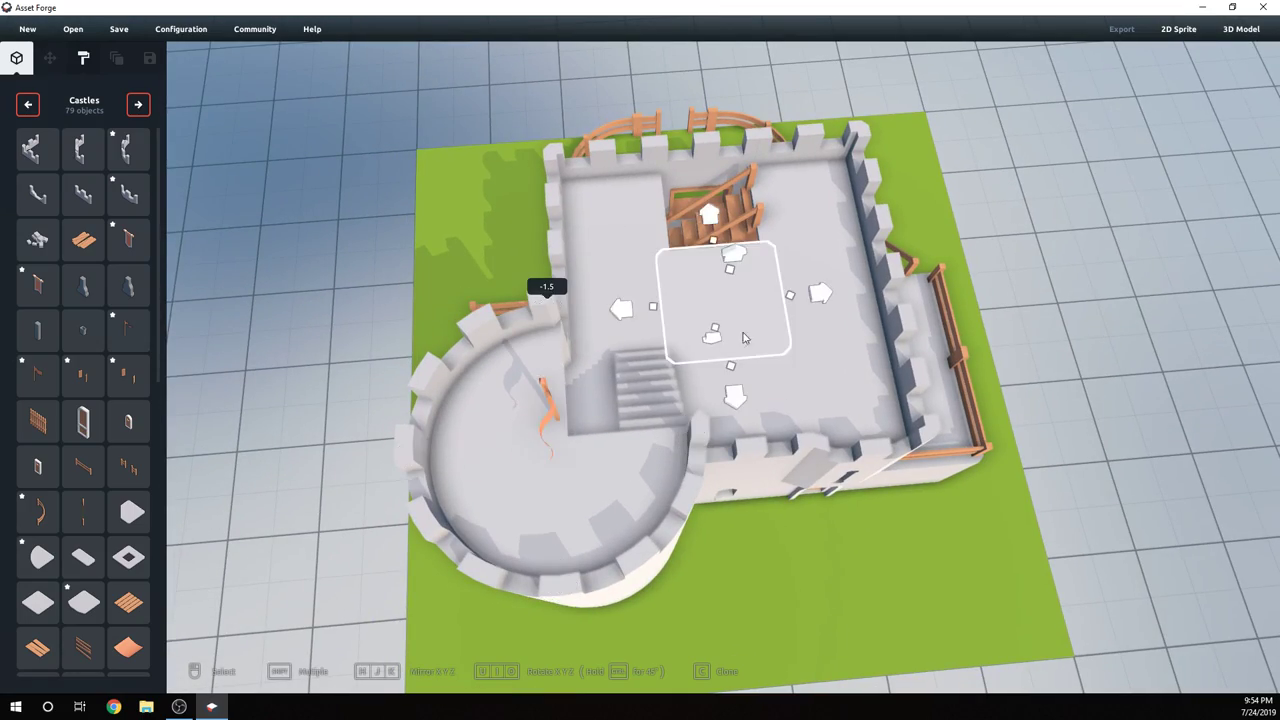
- Shift the flag farther toward the middle of the round tower's roof, to -1.7
{"action": "right_click_drag", "start_coordinate": [743, 338], "coordinate": [908, 376]}
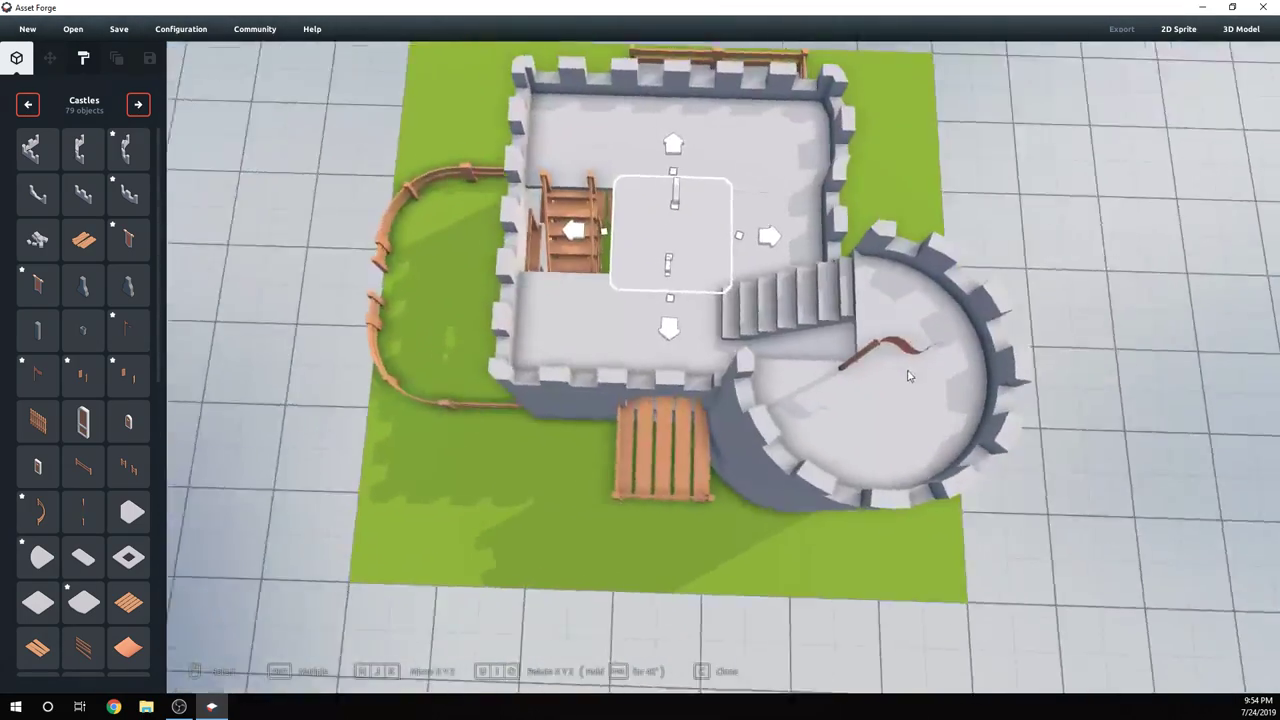
{"action": "middle_click_drag", "start_coordinate": [908, 376], "coordinate": [650, 377]}
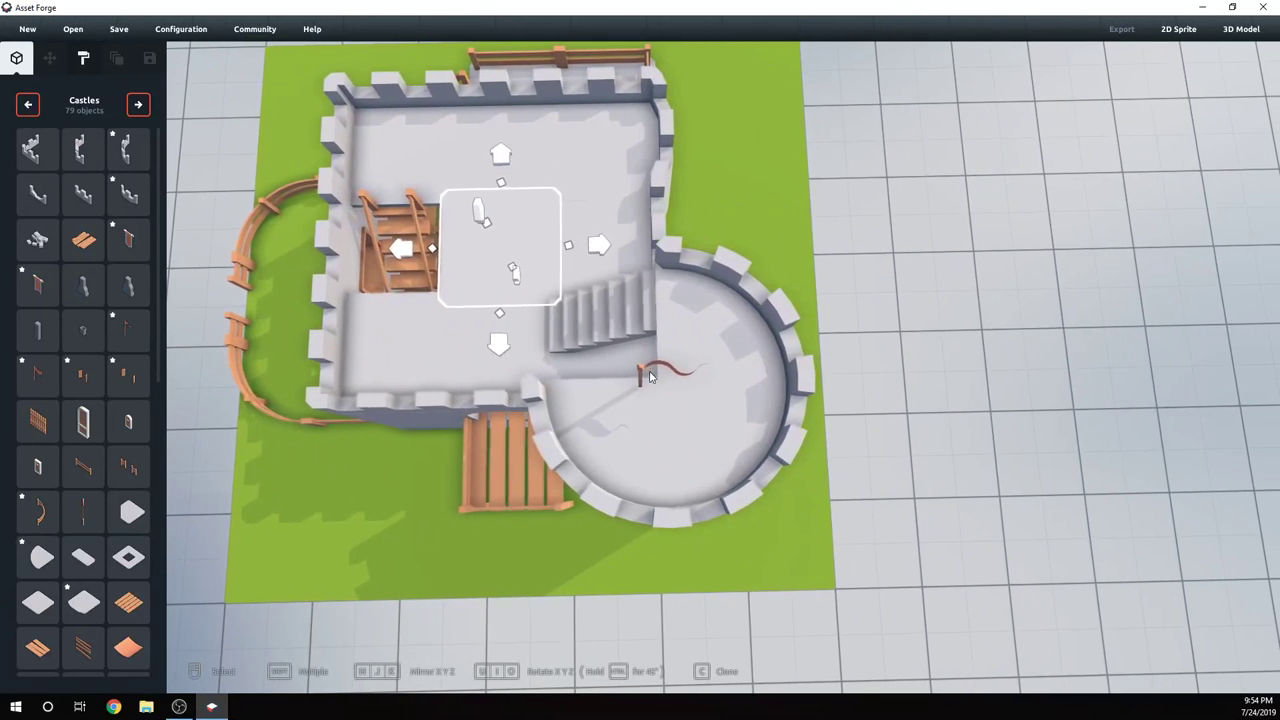
{"action": "left_click", "coordinate": [648, 375]}
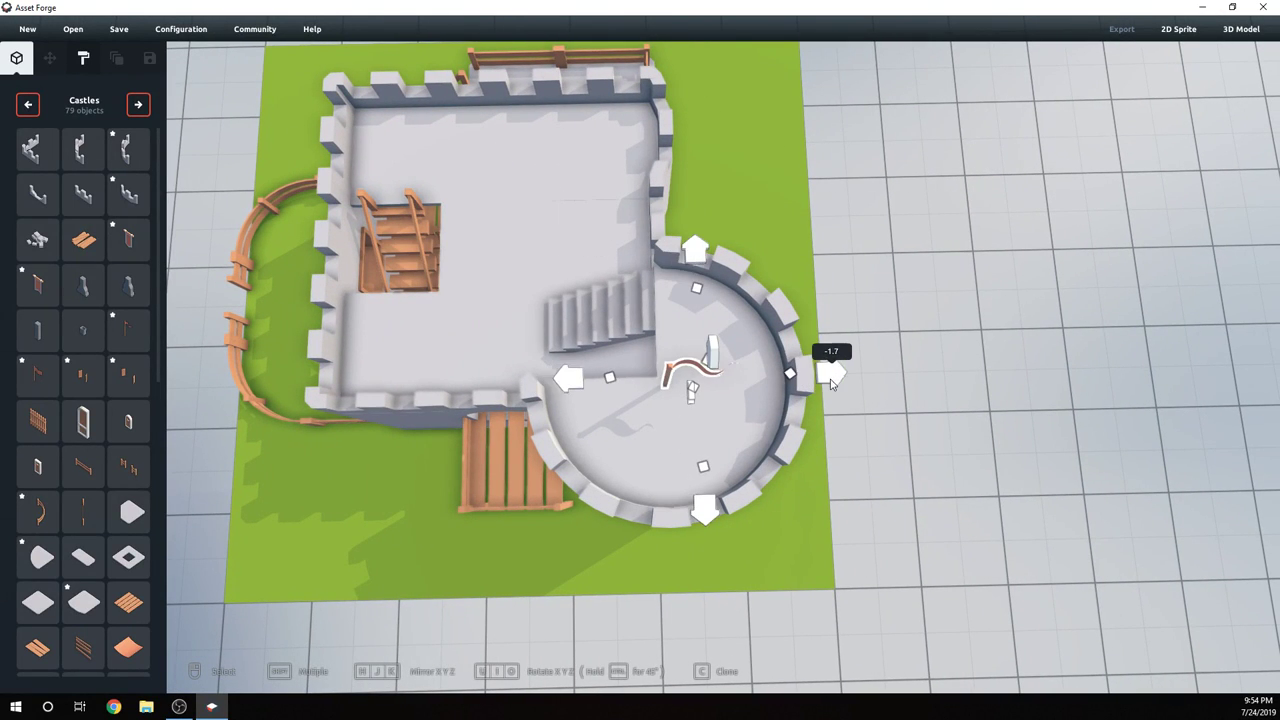
{"action": "left_click", "coordinate": [898, 422]}
{"action": "right_click_drag", "start_coordinate": [898, 422], "coordinate": [903, 407]}
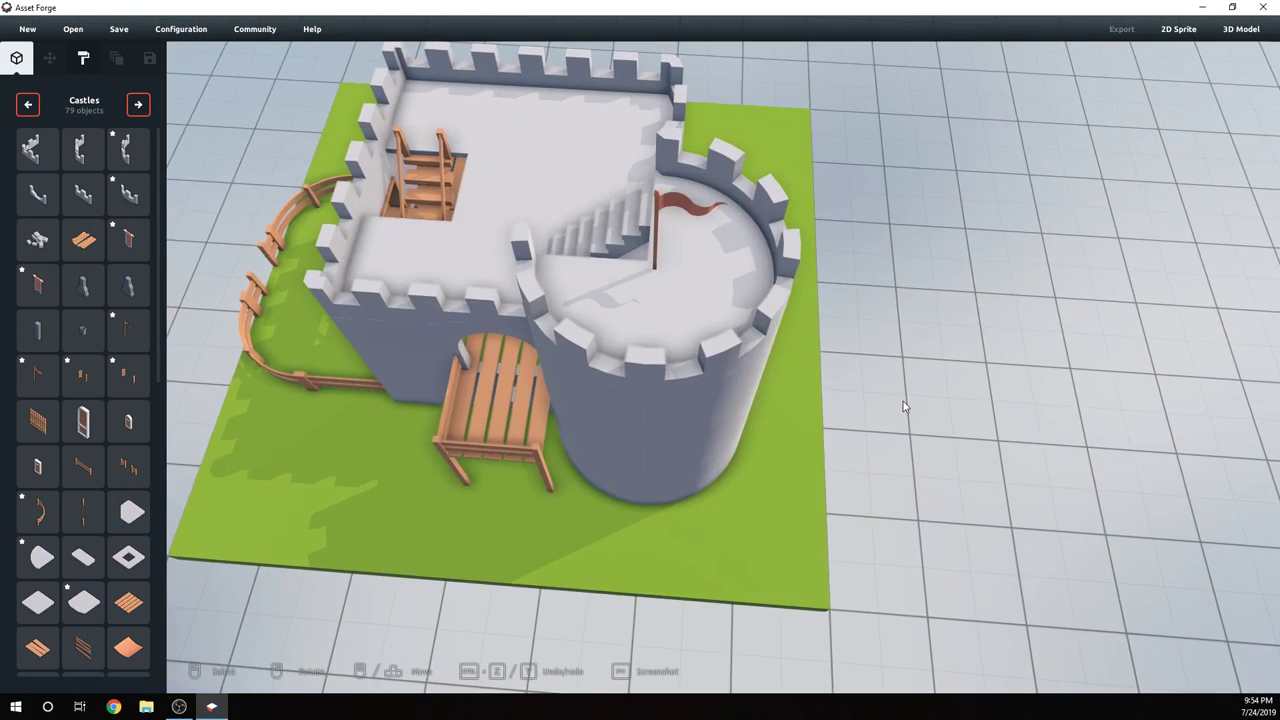
{"action": "left_click", "coordinate": [686, 206]}
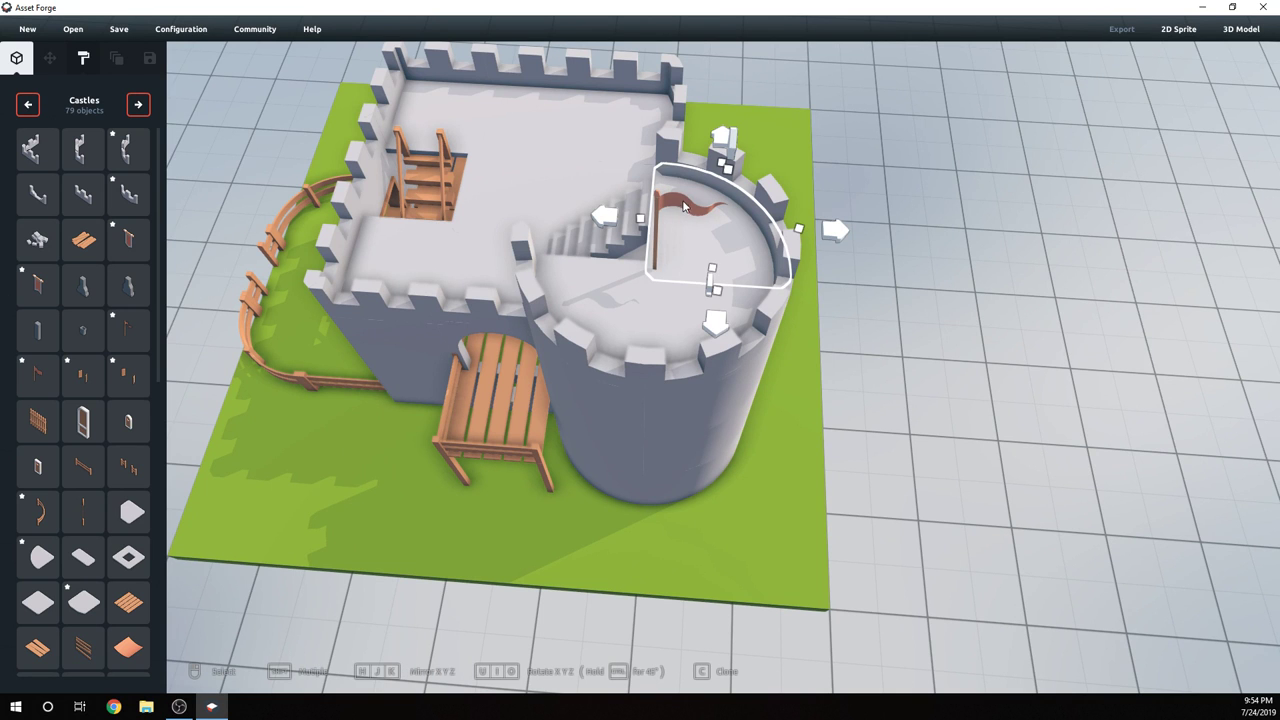
{"action": "mouse_move", "coordinate": [745, 258]}
{"action": "right_mouse_down"}
{"action": "mouse_move", "coordinate": [738, 289]}
{"action": "mouse_move", "coordinate": [760, 243]}
{"action": "right_mouse_up"}
{"action": "left_click", "coordinate": [822, 274]}
- Place a rotated stone buttress on the ground by the arched wall and move it to -2.5, near the castle corner
{"action": "right_click_drag", "start_coordinate": [822, 274], "coordinate": [330, 296]}
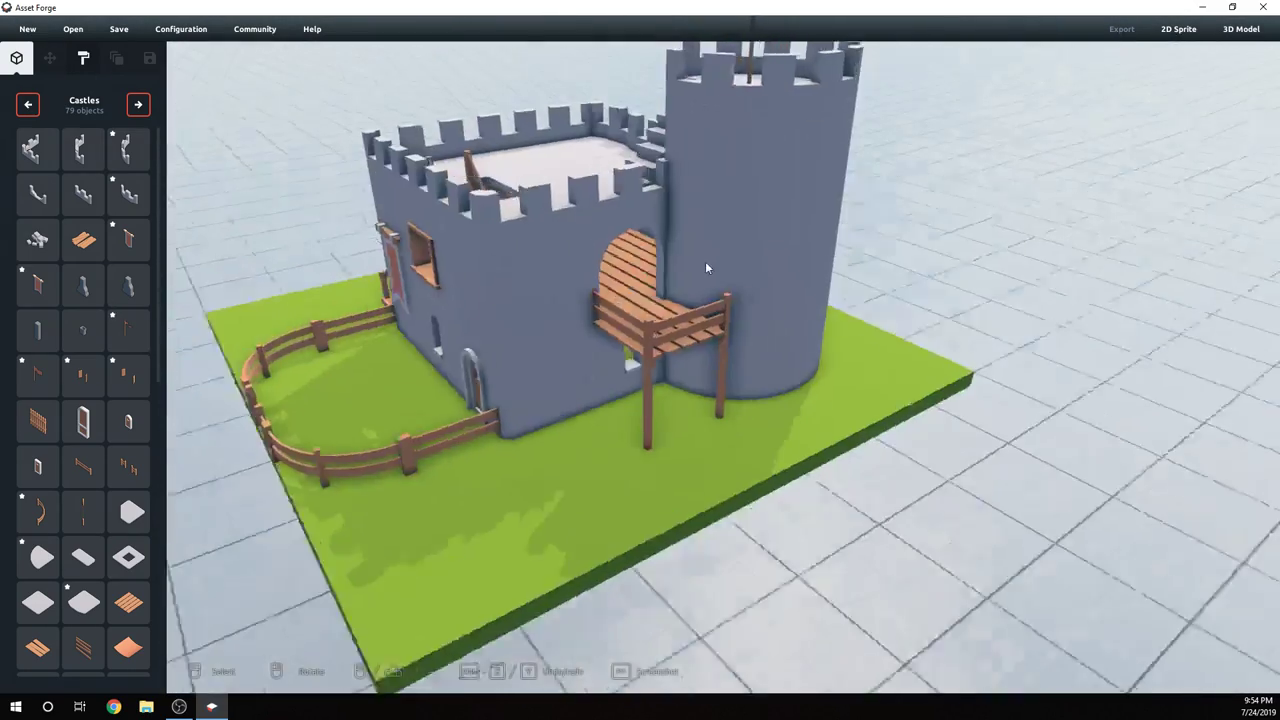
{"action": "right_click_drag", "start_coordinate": [705, 261], "coordinate": [86, 287]}
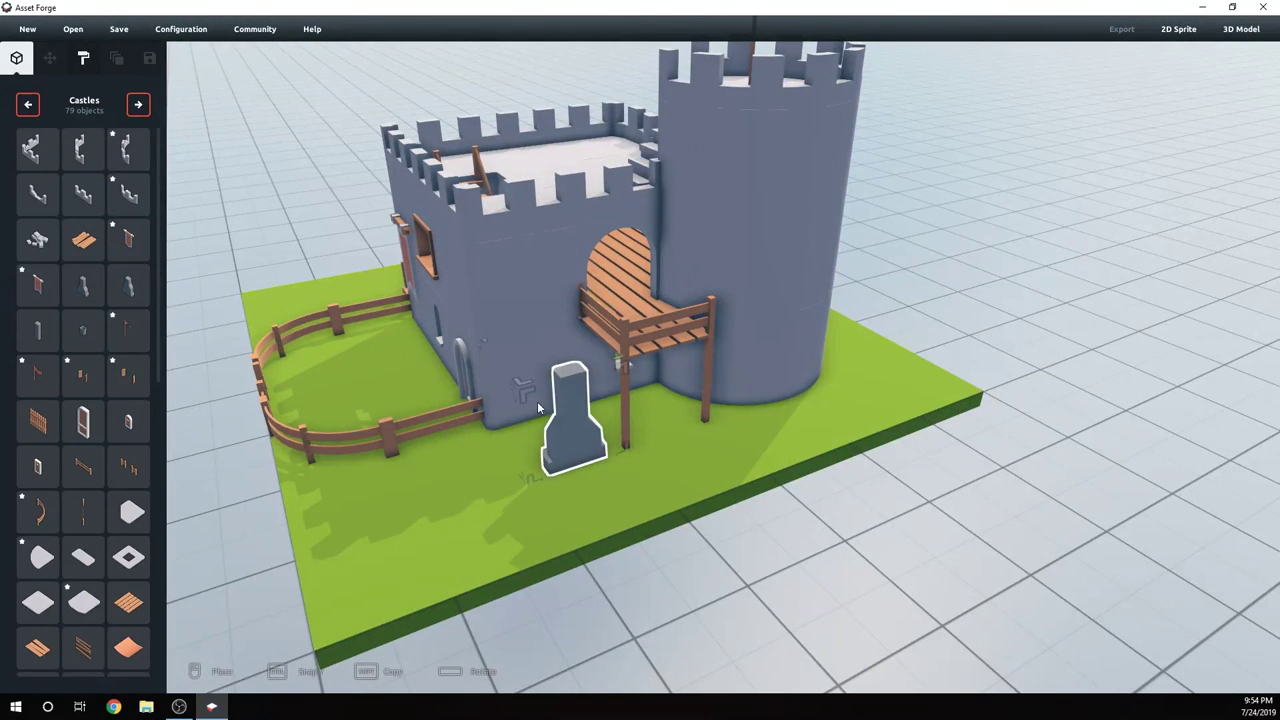
{"action": "key", "text": "space"}
{"action": "key", "text": "space"}
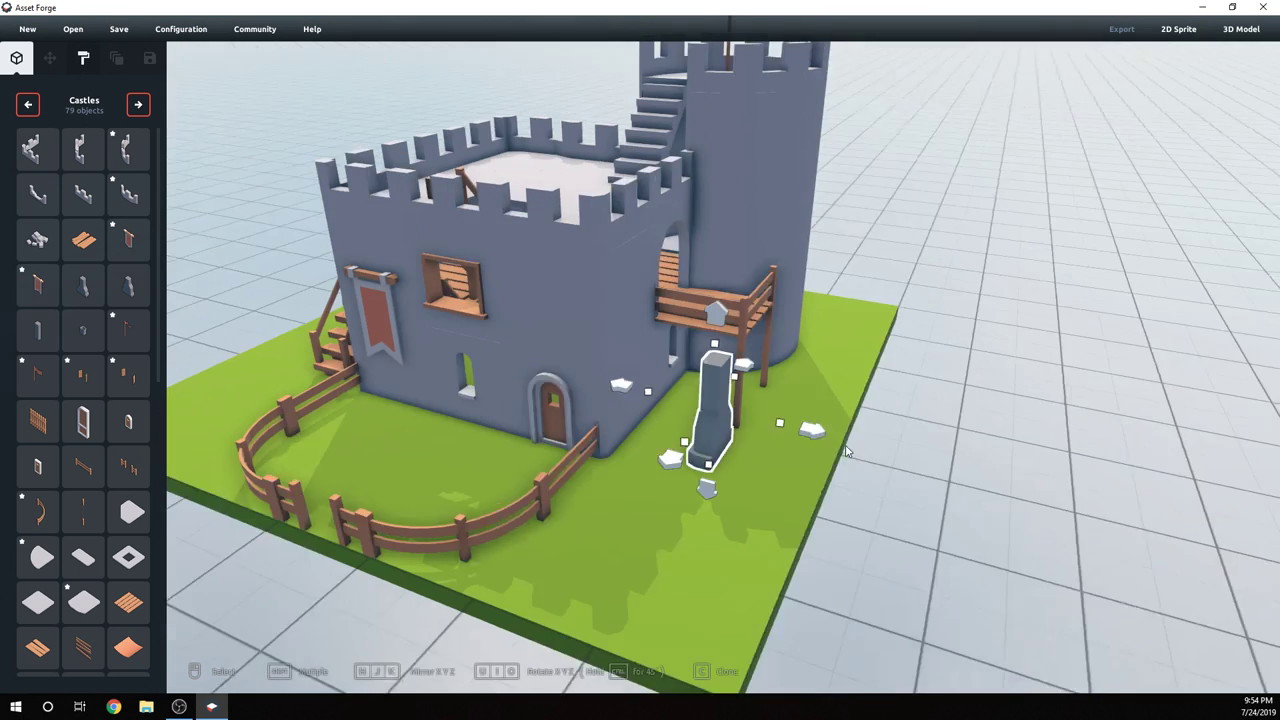
{"action": "right_click_drag", "start_coordinate": [845, 452], "coordinate": [757, 427]}
{"action": "left_click_drag", "start_coordinate": [647, 382], "coordinate": [555, 376]}
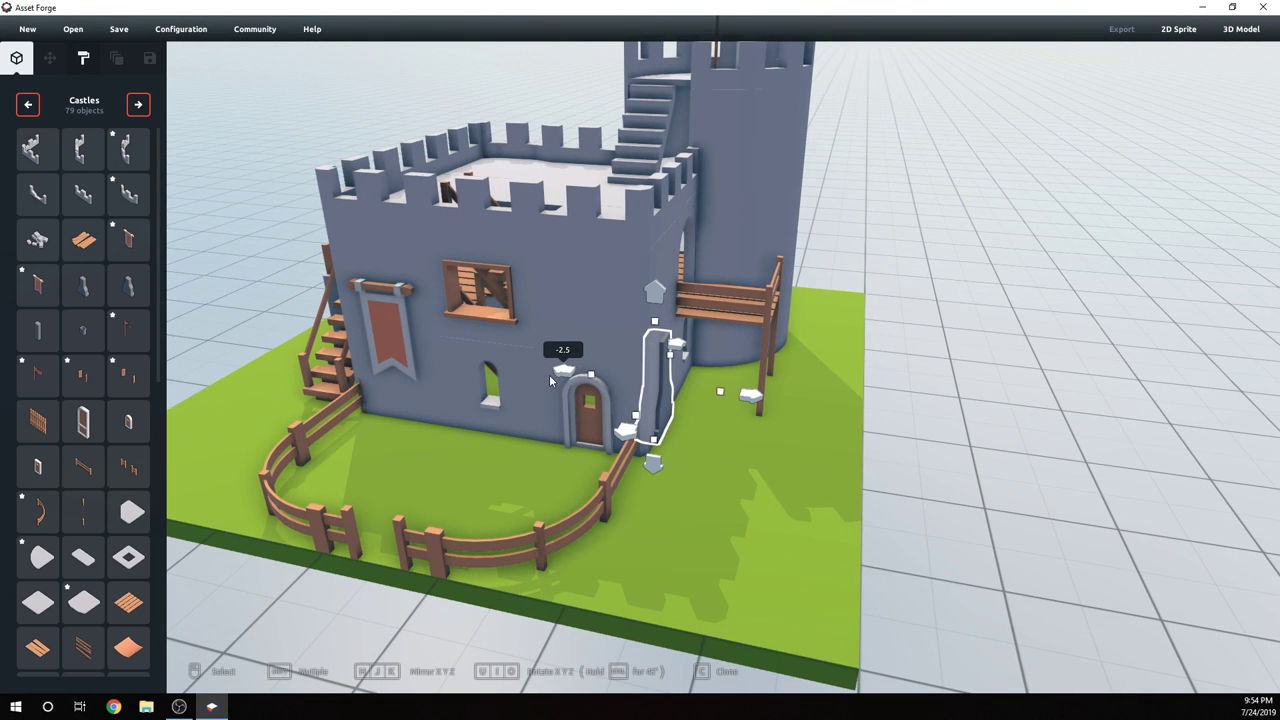
- Nudge the selected stone fireplace piece by the castle corner to -2.4 so it sits inside the wall
{"action": "scroll", "coordinate": [688, 471], "scroll_direction": "up", "scroll_amount": 5}
{"action": "right_click_drag", "start_coordinate": [609, 547], "coordinate": [839, 420]}
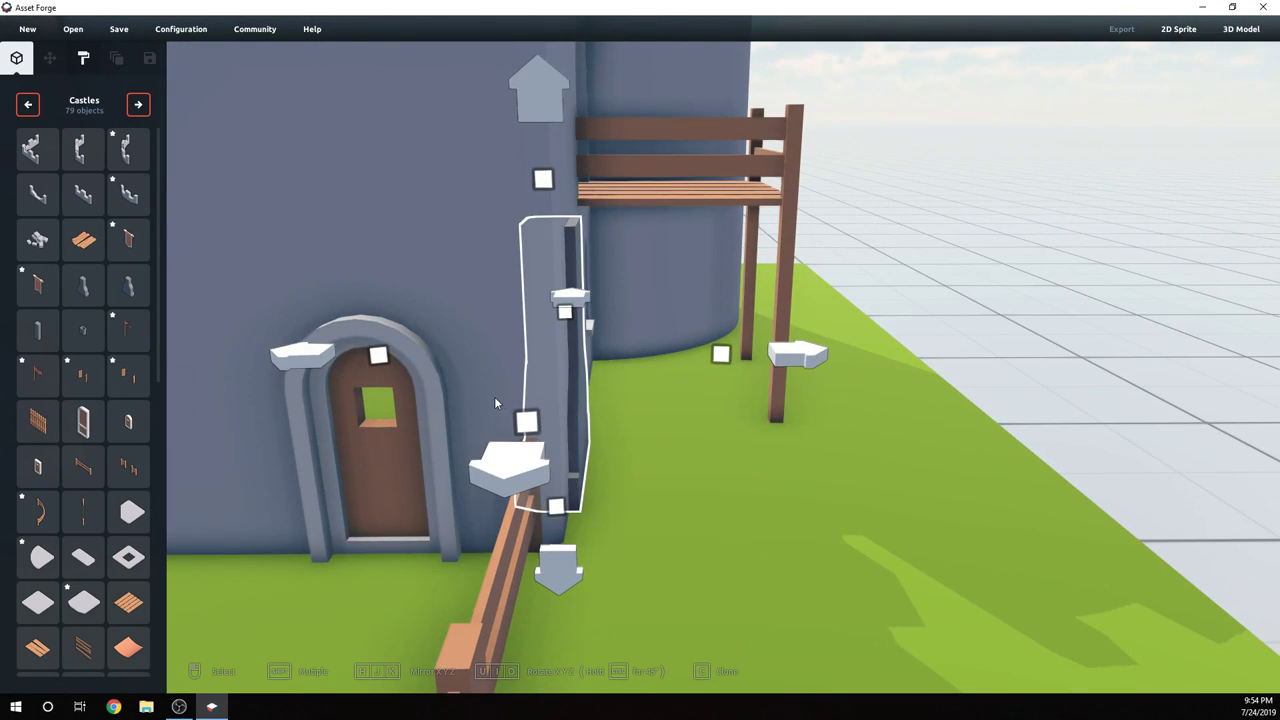
{"action": "right_click_drag", "start_coordinate": [494, 403], "coordinate": [664, 428]}
{"action": "mouse_move", "coordinate": [708, 419]}
{"action": "left_mouse_down"}
{"action": "mouse_move", "coordinate": [683, 422]}
{"action": "mouse_move", "coordinate": [703, 423]}
{"action": "left_mouse_up"}
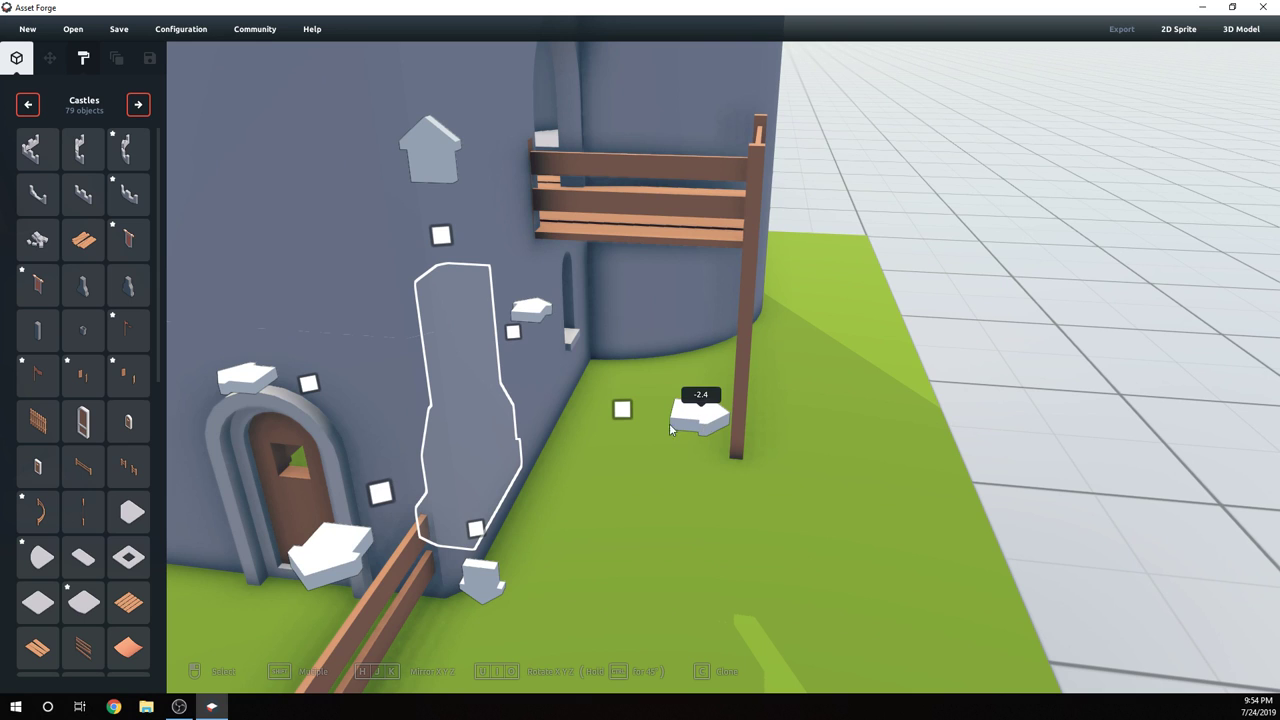
- Place a chimney base against the outer wall near the castle corner and add a straight chimney section above it
{"action": "left_click", "coordinate": [128, 290]}
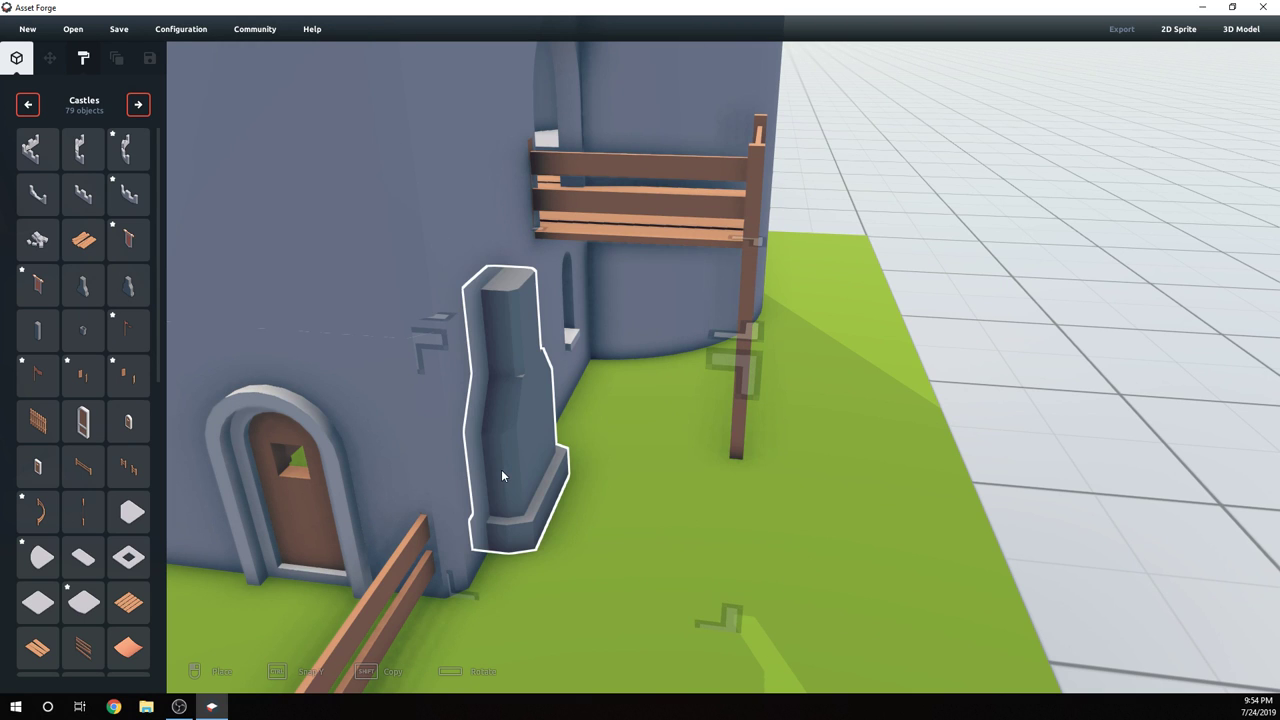
{"action": "left_click", "coordinate": [502, 476]}
{"action": "right_click_drag", "start_coordinate": [502, 476], "coordinate": [588, 535]}
{"action": "scroll", "coordinate": [588, 535], "scroll_direction": "down", "scroll_amount": 3}
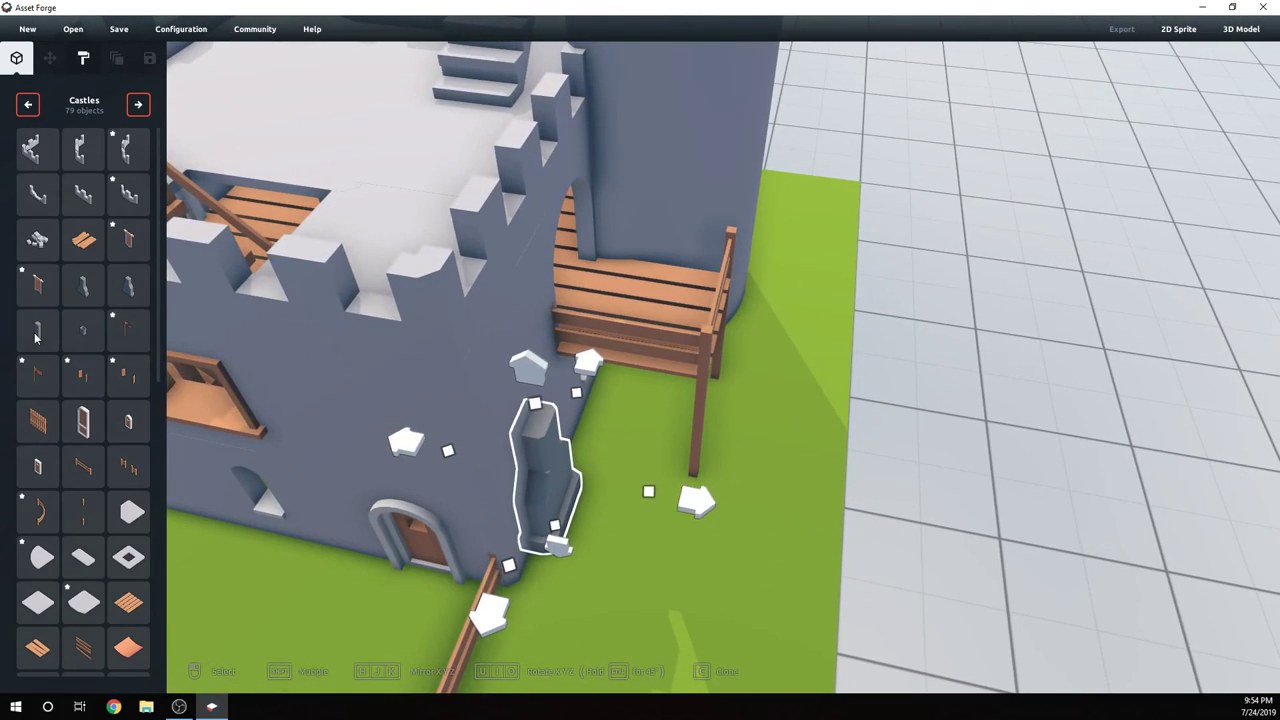
{"action": "left_click", "coordinate": [35, 338]}
{"action": "left_click", "coordinate": [541, 405]}
- Add a chimney cap above the straight section and raise it to the height of the roof battlements
{"action": "right_click_drag", "start_coordinate": [548, 410], "coordinate": [470, 410]}
{"action": "left_click", "coordinate": [85, 333]}
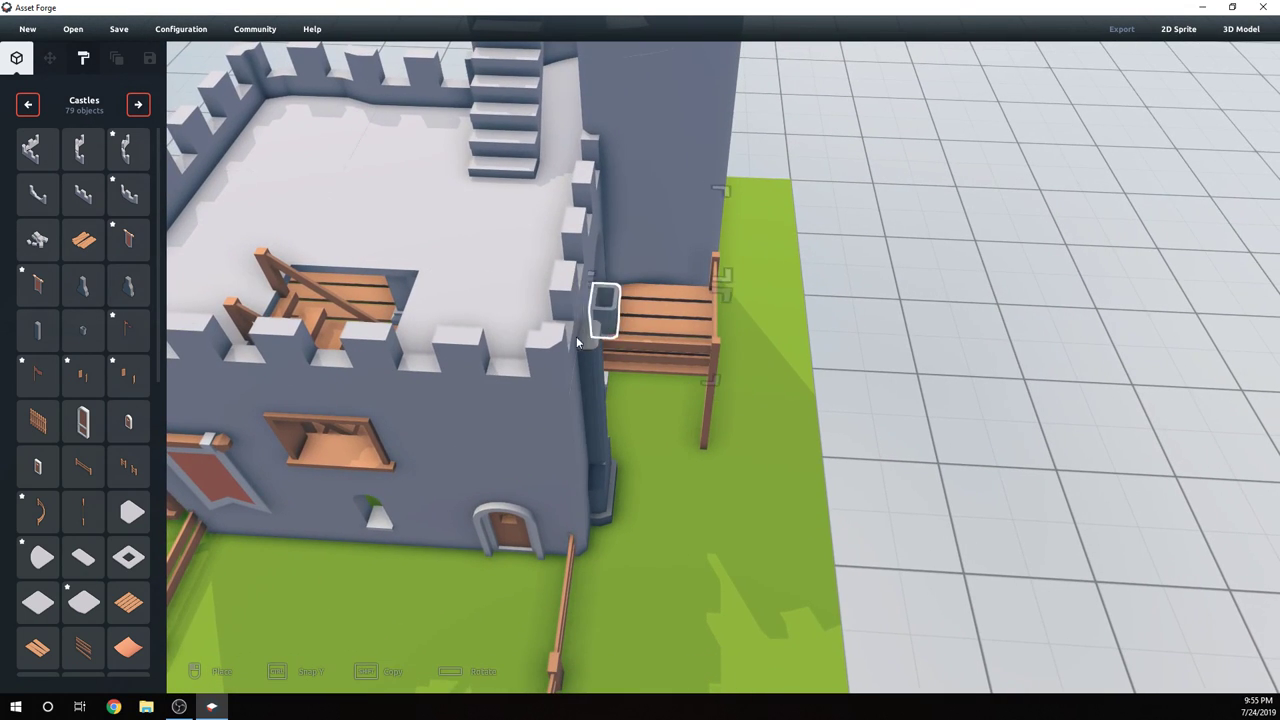
{"action": "left_click", "coordinate": [576, 342]}
{"action": "scroll", "coordinate": [559, 352], "scroll_direction": "down", "scroll_amount": 2}
{"action": "scroll", "coordinate": [498, 218], "scroll_direction": "up", "scroll_amount": 2}
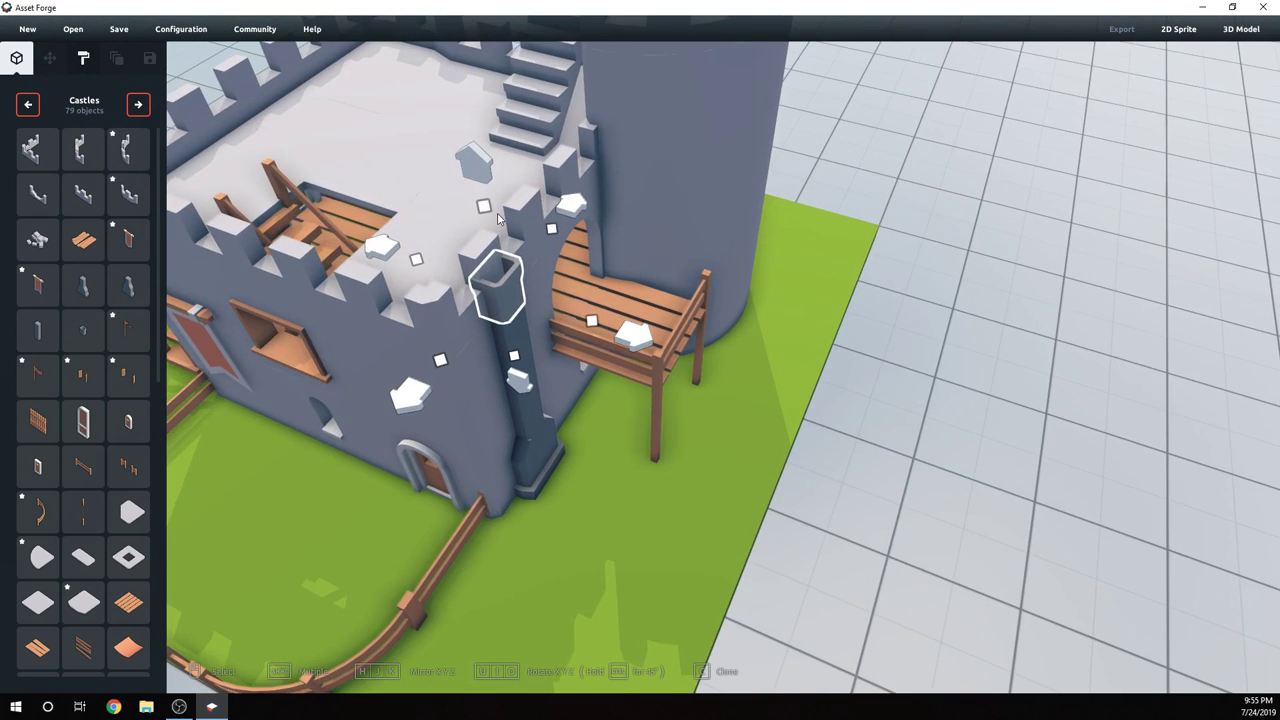
{"action": "mouse_move", "coordinate": [477, 177]}
{"action": "left_mouse_down"}
{"action": "mouse_move", "coordinate": [488, 155]}
{"action": "mouse_move", "coordinate": [479, 97]}
{"action": "mouse_move", "coordinate": [496, 171]}
{"action": "left_mouse_up"}
{"action": "right_click_drag", "start_coordinate": [512, 260], "coordinate": [515, 313]}
{"action": "left_click_drag", "start_coordinate": [515, 313], "coordinate": [504, 234]}
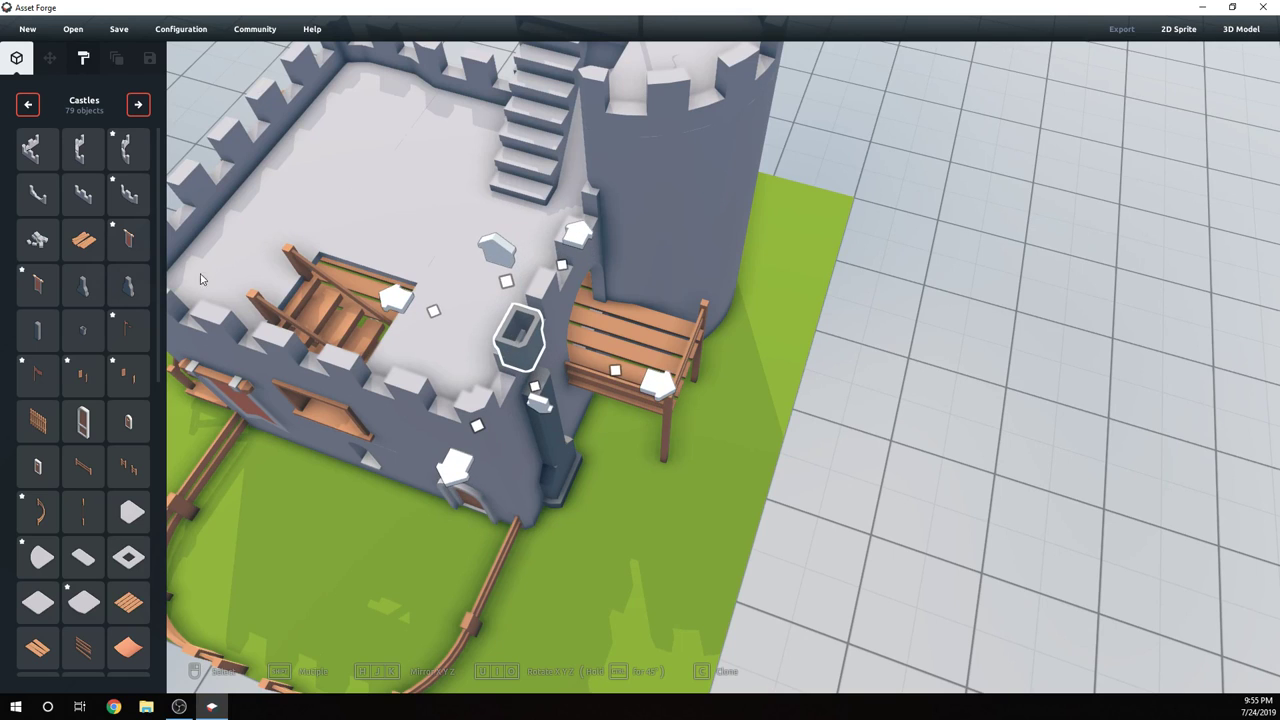
- Place a second straight chimney section below the cap and raise it to 1.9
{"action": "left_click", "coordinate": [24, 338]}
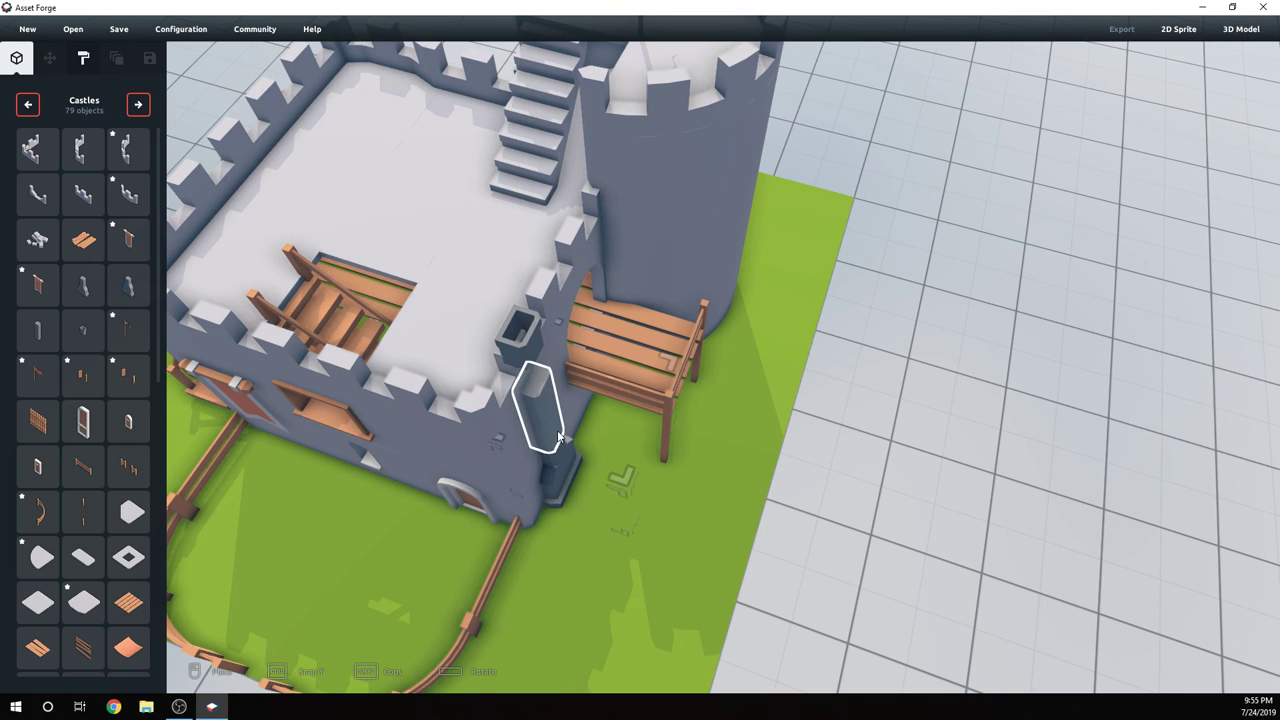
{"action": "left_click_drag", "start_coordinate": [517, 283], "coordinate": [455, 97]}
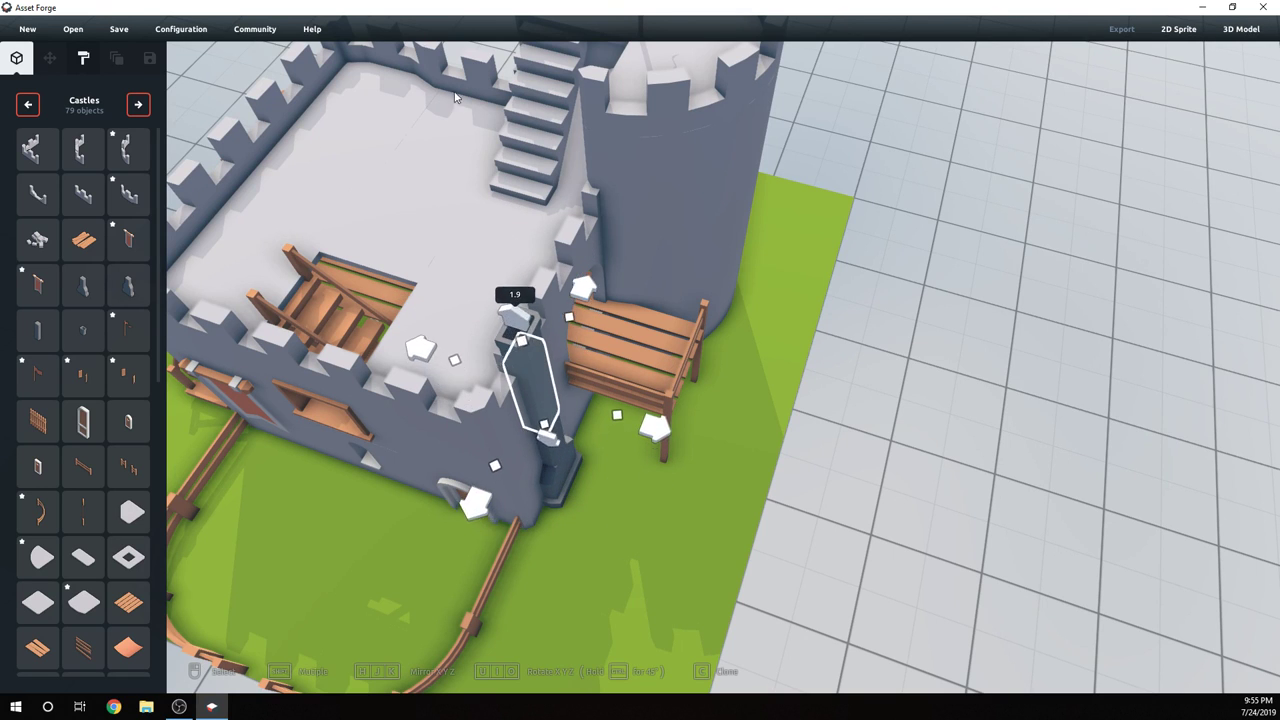
{"action": "left_click", "coordinate": [610, 555]}
{"action": "right_click_drag", "start_coordinate": [610, 557], "coordinate": [672, 498]}
{"action": "right_click_drag", "start_coordinate": [615, 428], "coordinate": [935, 532]}
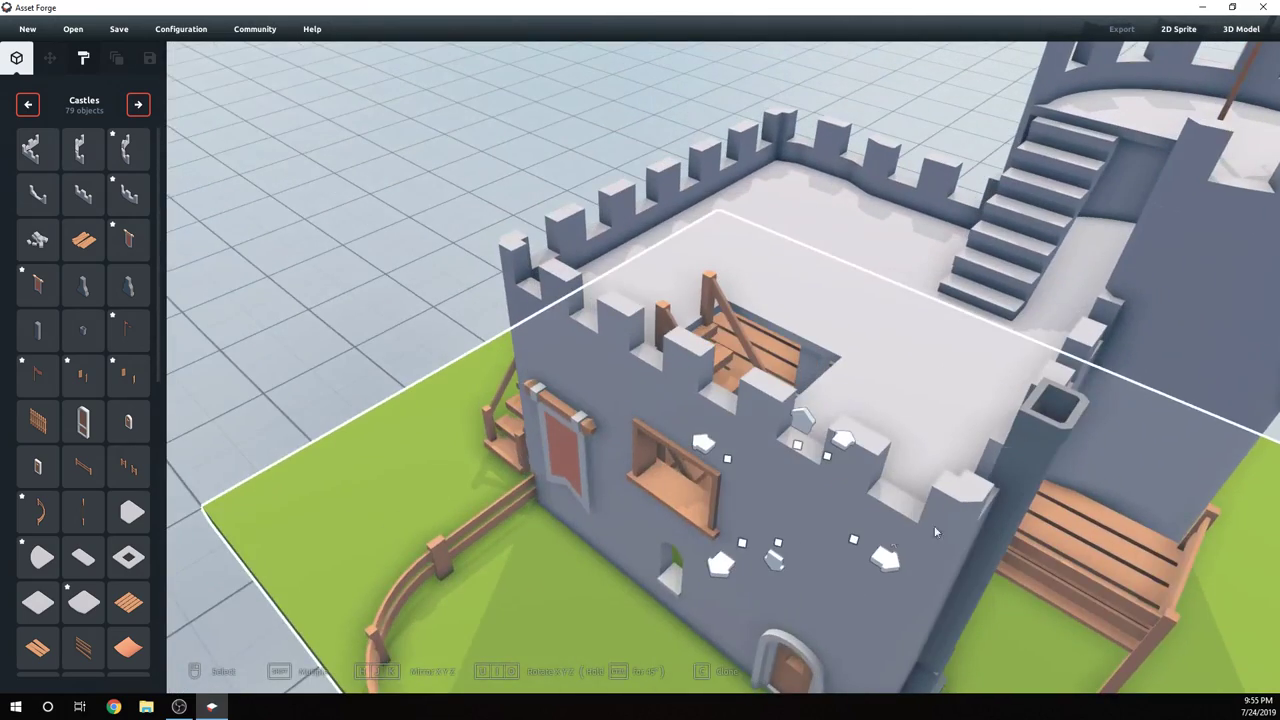
{"action": "left_click", "coordinate": [993, 503]}
{"action": "right_click_drag", "start_coordinate": [993, 503], "coordinate": [959, 473]}
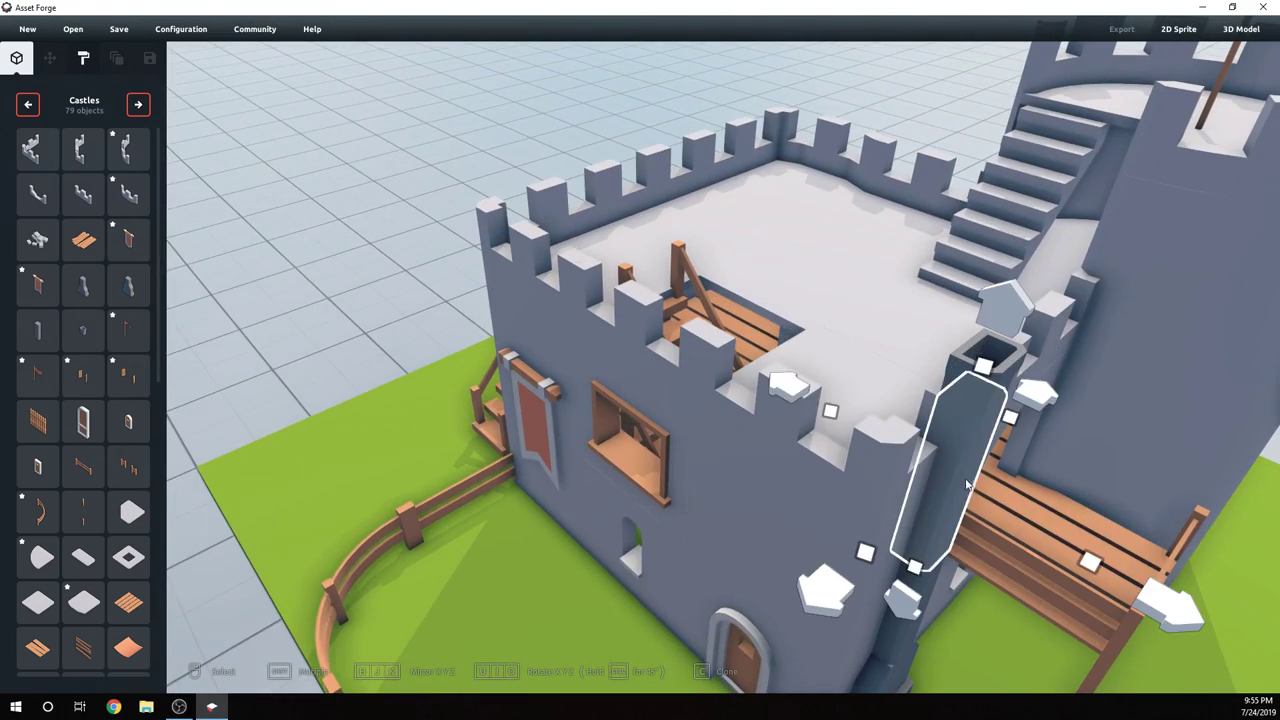
{"action": "right_click_drag", "start_coordinate": [955, 484], "coordinate": [930, 435]}
- Resize the chimney cap, lower it onto the shaft, and widen it to 1.1
{"action": "left_click", "coordinate": [739, 342]}
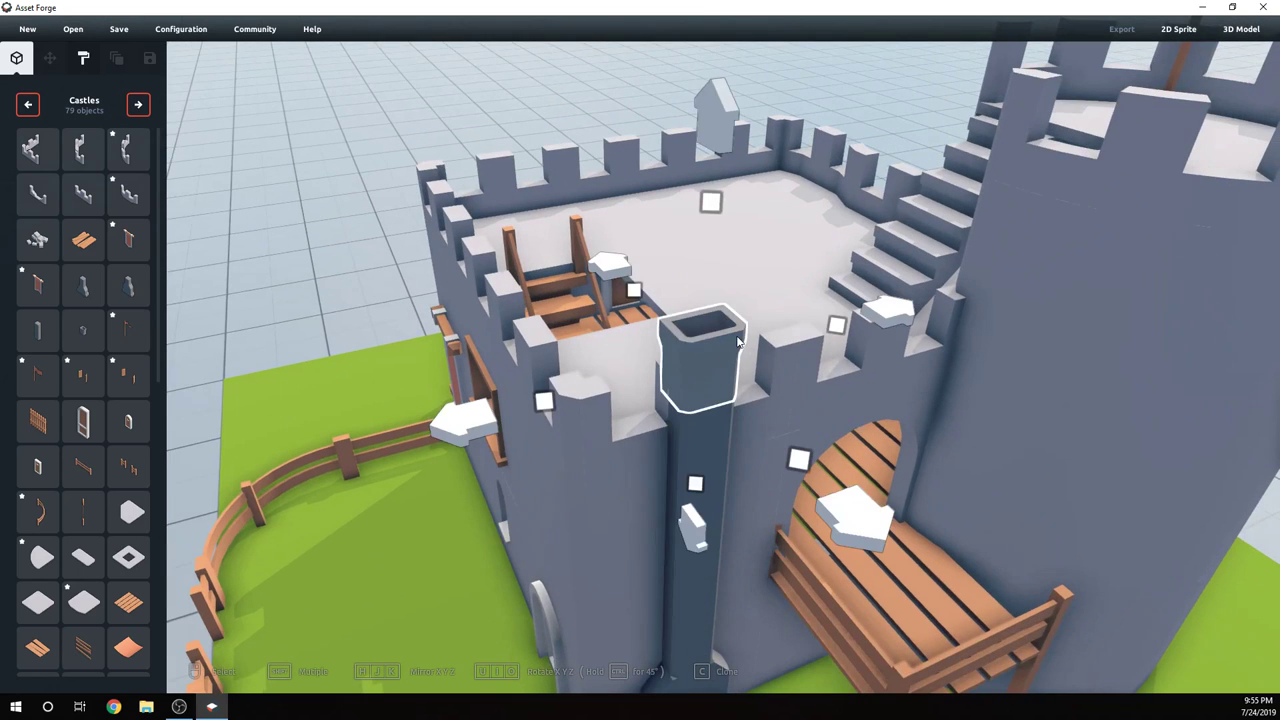
{"action": "mouse_move", "coordinate": [700, 497]}
{"action": "left_mouse_down"}
{"action": "mouse_move", "coordinate": [703, 457]}
{"action": "mouse_move", "coordinate": [693, 612]}
{"action": "mouse_move", "coordinate": [712, 463]}
{"action": "mouse_move", "coordinate": [710, 475]}
{"action": "left_mouse_up"}
{"action": "left_click_drag", "start_coordinate": [832, 333], "coordinate": [604, 370]}
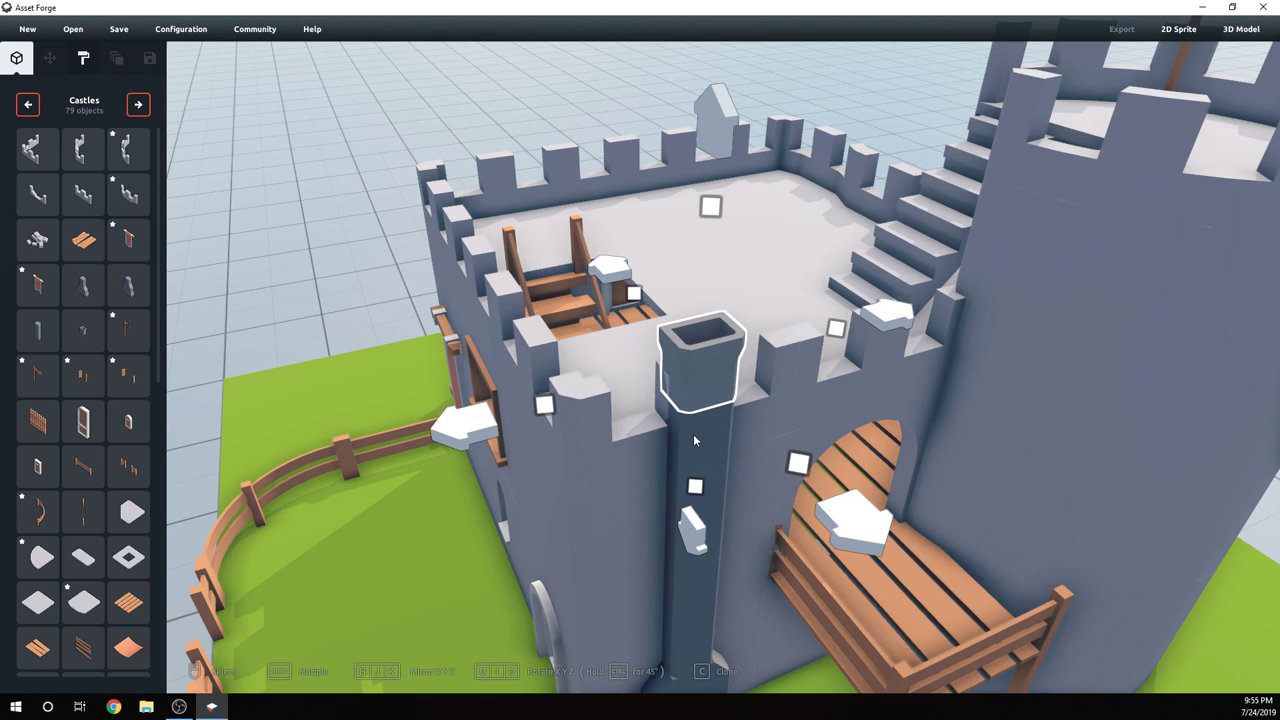
{"action": "left_click_drag", "start_coordinate": [695, 537], "coordinate": [692, 578]}
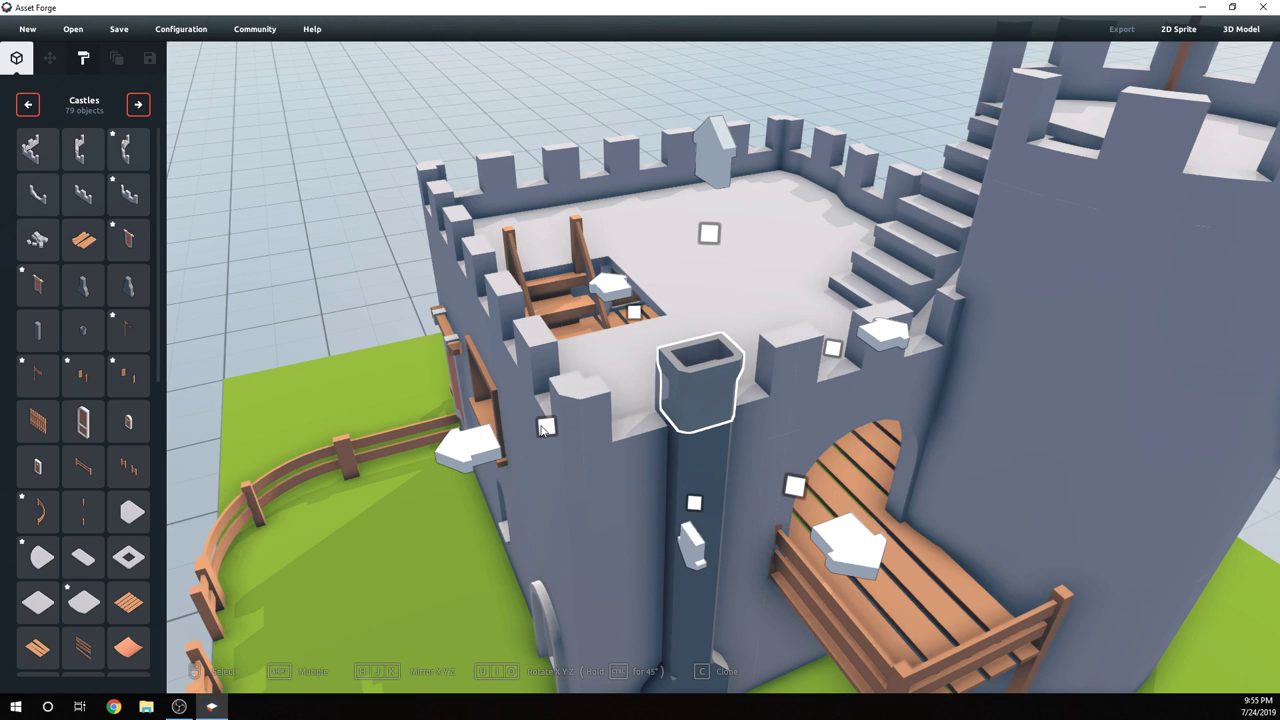
{"action": "left_click_drag", "start_coordinate": [545, 428], "coordinate": [536, 433]}
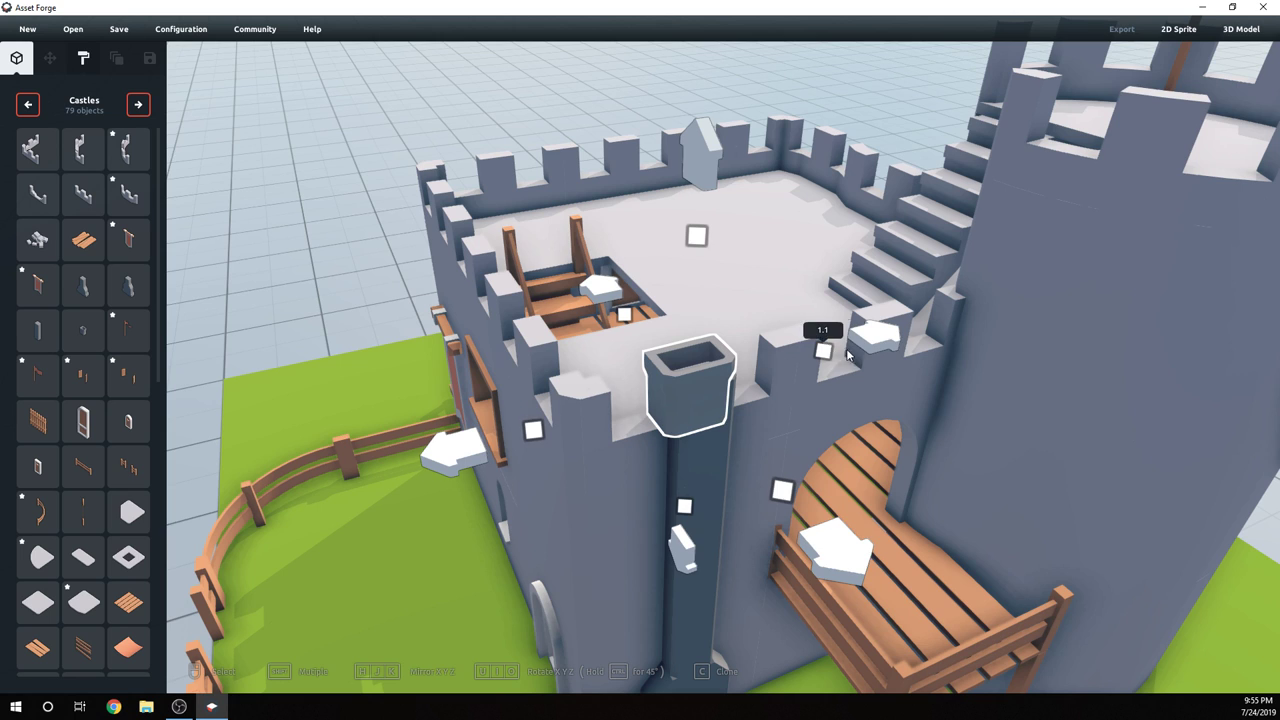
{"action": "left_click_drag", "start_coordinate": [848, 355], "coordinate": [848, 346]}
- Set the chimney cap's height to 0.9
{"action": "left_click", "coordinate": [769, 589]}
{"action": "right_click_drag", "start_coordinate": [769, 589], "coordinate": [835, 646]}
{"action": "left_click_drag", "start_coordinate": [880, 497], "coordinate": [1010, 391]}
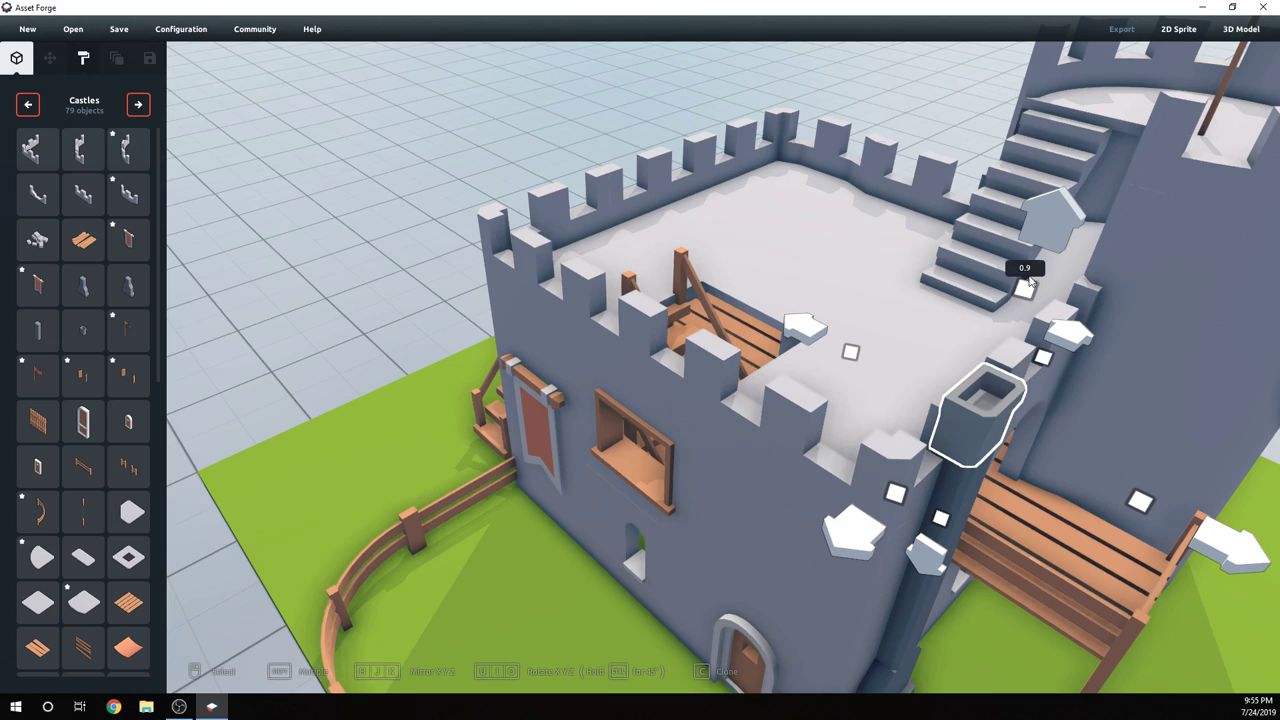
{"action": "left_click_drag", "start_coordinate": [1030, 280], "coordinate": [1034, 276]}
- Delete the battlement piece on the roof edge beside the chimney
{"action": "right_click_drag", "start_coordinate": [1034, 276], "coordinate": [996, 493]}
{"action": "left_click", "coordinate": [477, 574]}
{"action": "right_click_drag", "start_coordinate": [477, 574], "coordinate": [504, 570]}
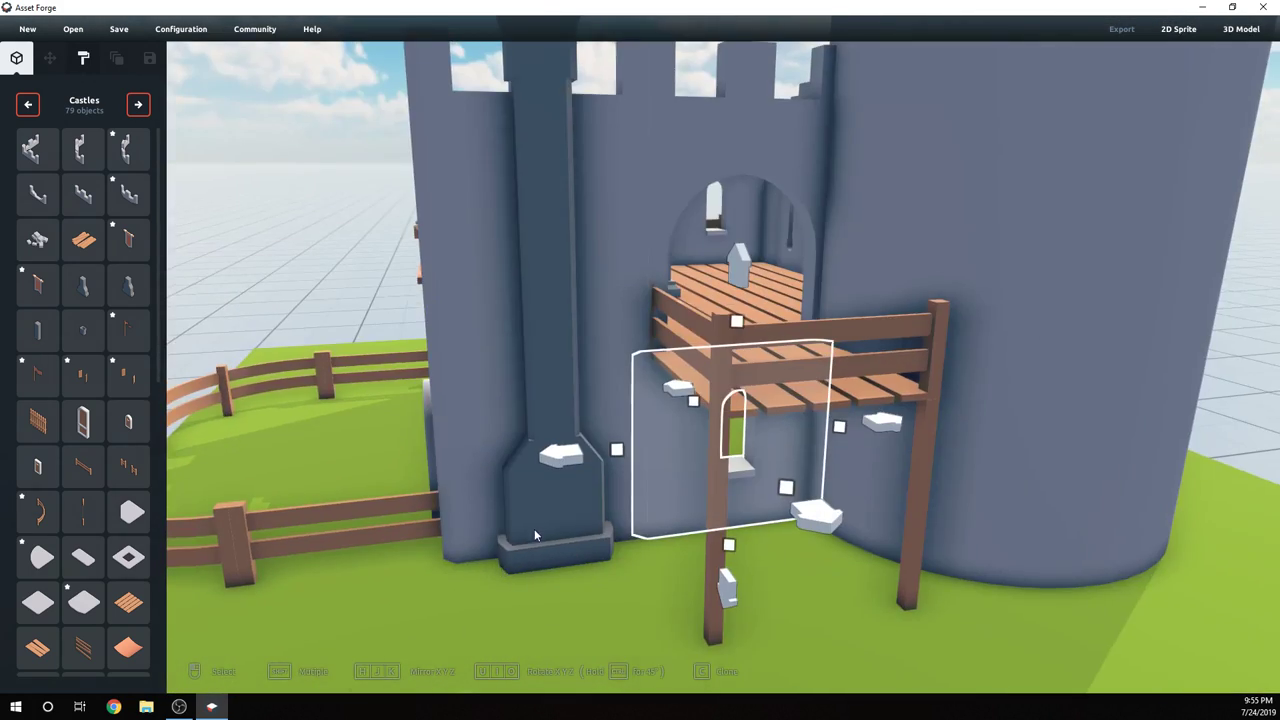
{"action": "right_click_drag", "start_coordinate": [534, 528], "coordinate": [532, 477]}
{"action": "left_click", "coordinate": [493, 383]}
{"action": "right_click_drag", "start_coordinate": [493, 383], "coordinate": [649, 497]}
{"action": "key", "text": "Delete"}
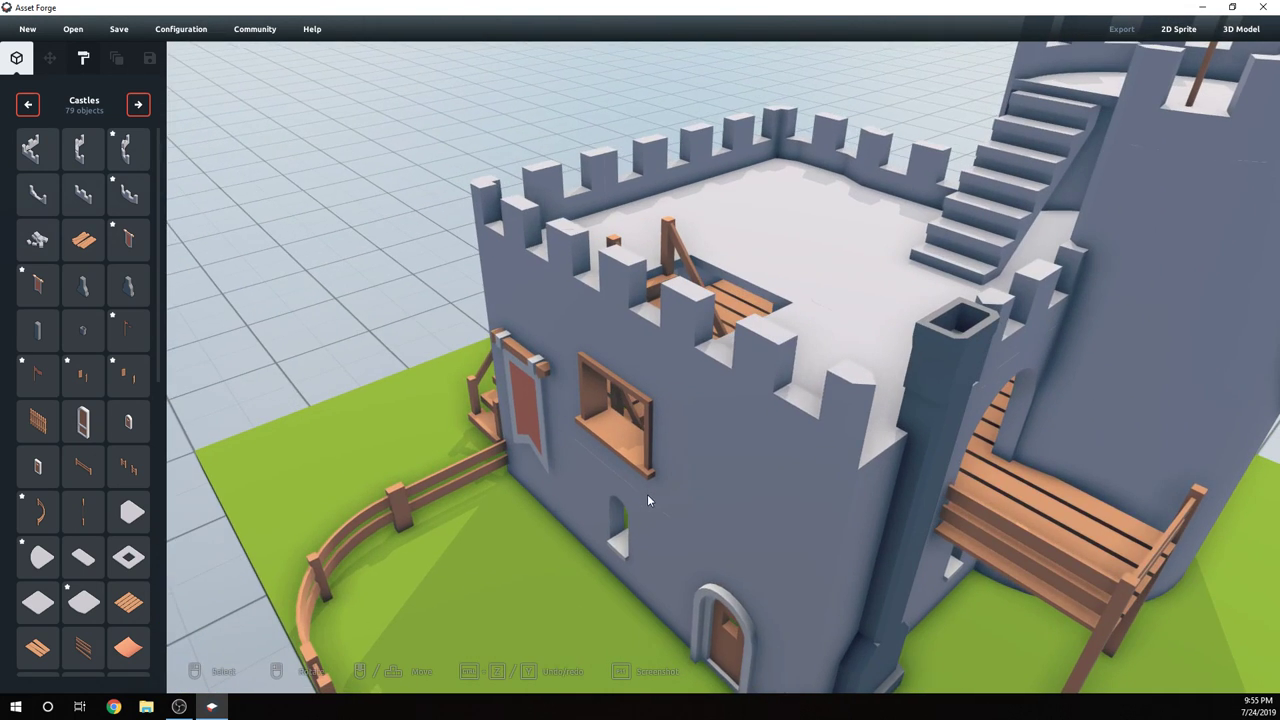
- Set the chimney cap's width to 1.0
{"action": "left_click", "coordinate": [942, 379]}
{"action": "right_click_drag", "start_coordinate": [942, 379], "coordinate": [440, 442]}
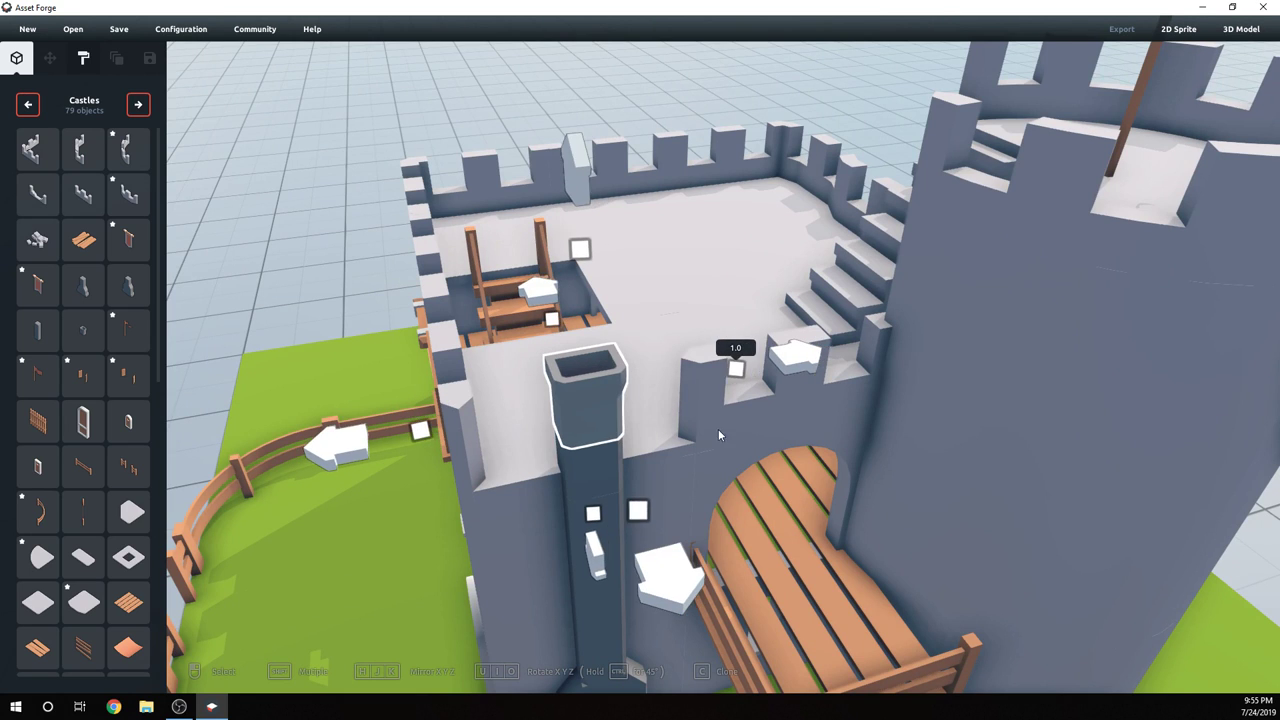
{"action": "right_click_drag", "start_coordinate": [718, 429], "coordinate": [798, 508]}
{"action": "scroll", "coordinate": [803, 458], "scroll_direction": "up", "scroll_amount": 3}
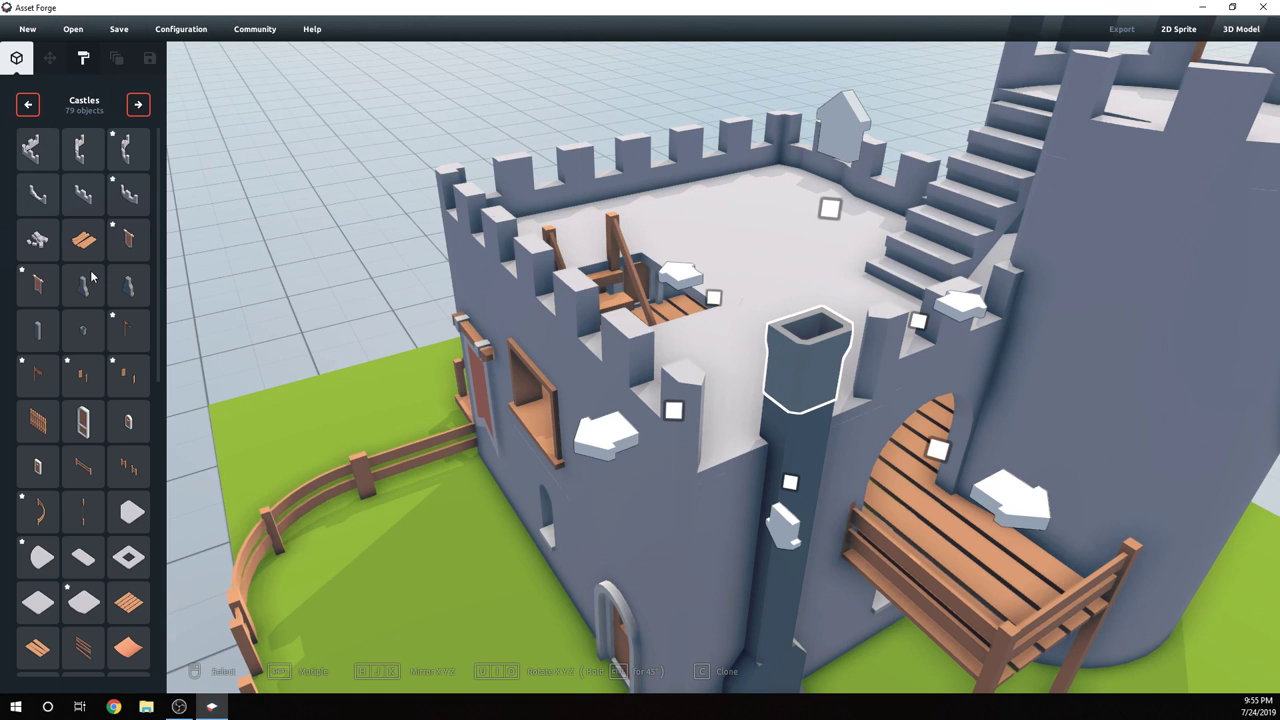
- Place a straight battlement piece on the roof edge behind the chimney, with its width set to 1.0
{"action": "left_click", "coordinate": [100, 204]}
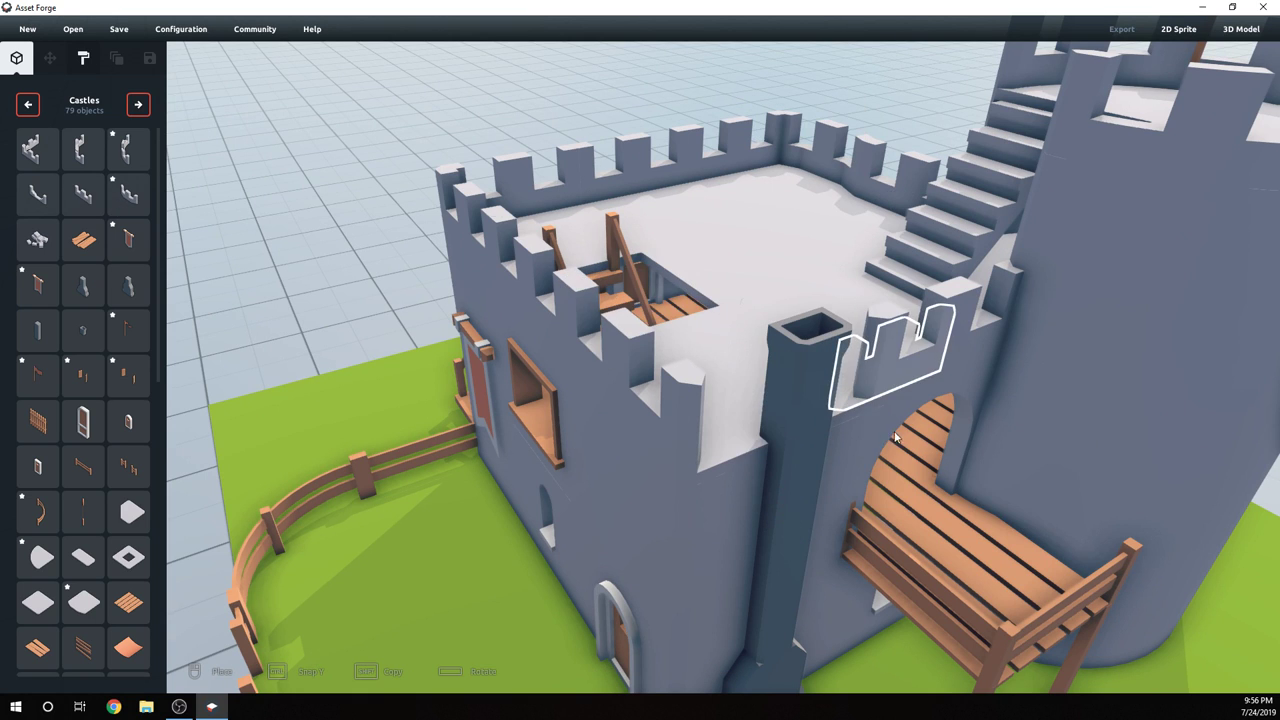
{"action": "left_click", "coordinate": [792, 452]}
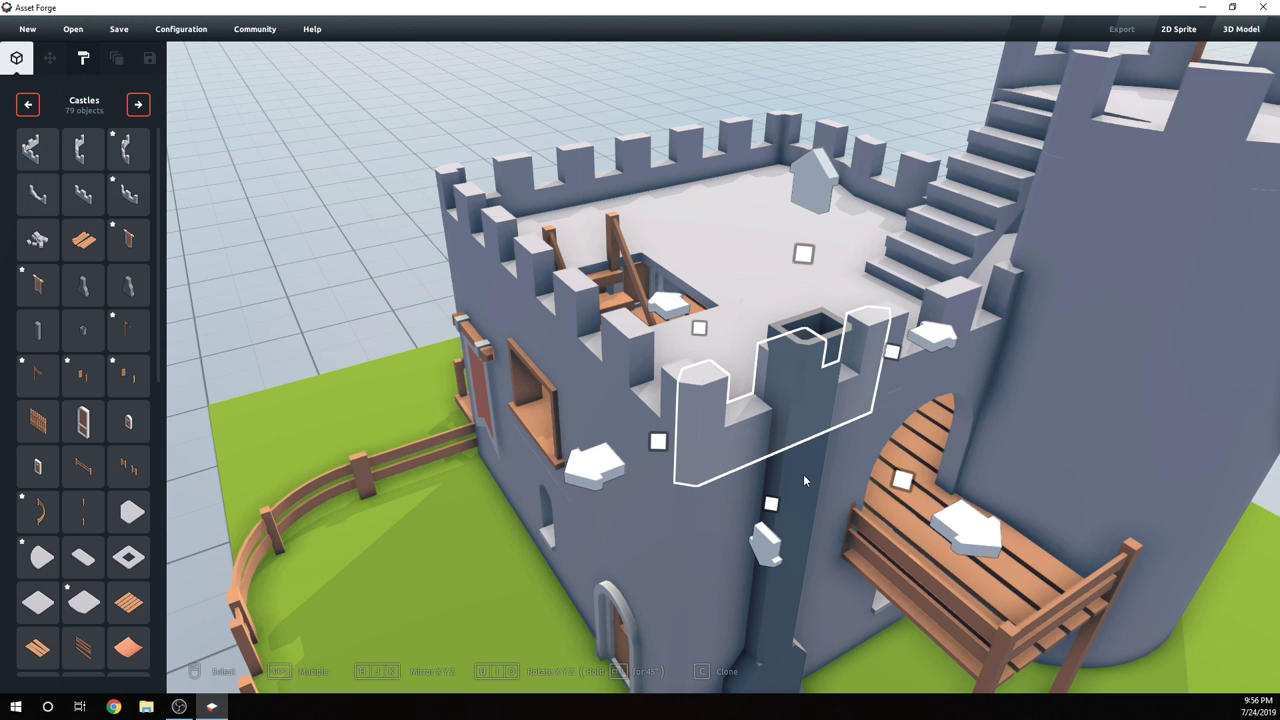
{"action": "right_click_drag", "start_coordinate": [803, 475], "coordinate": [806, 476]}
{"action": "mouse_move", "coordinate": [664, 451]}
{"action": "left_mouse_down"}
{"action": "mouse_move", "coordinate": [743, 417]}
{"action": "mouse_move", "coordinate": [655, 457]}
{"action": "left_mouse_up"}
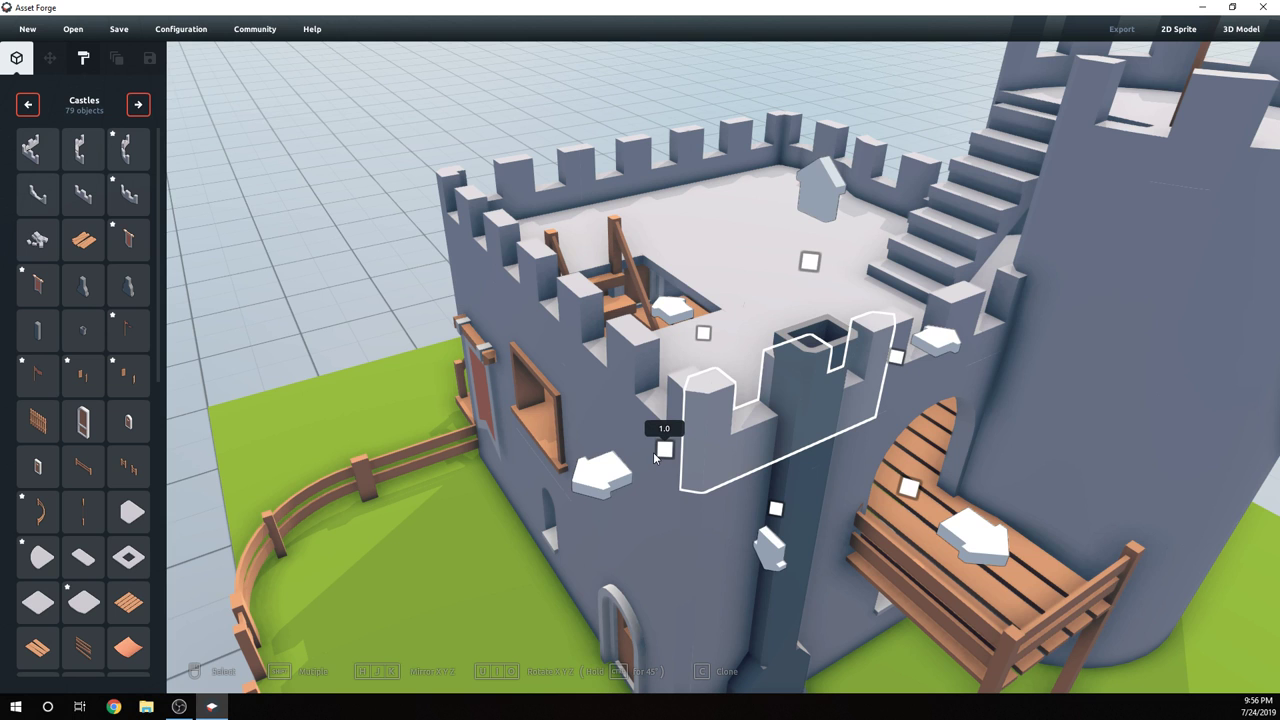
- Widen the chimney base on the ground toward both sides, to 1.2
{"action": "left_click", "coordinate": [962, 496]}
{"action": "right_click_drag", "start_coordinate": [905, 512], "coordinate": [859, 493]}
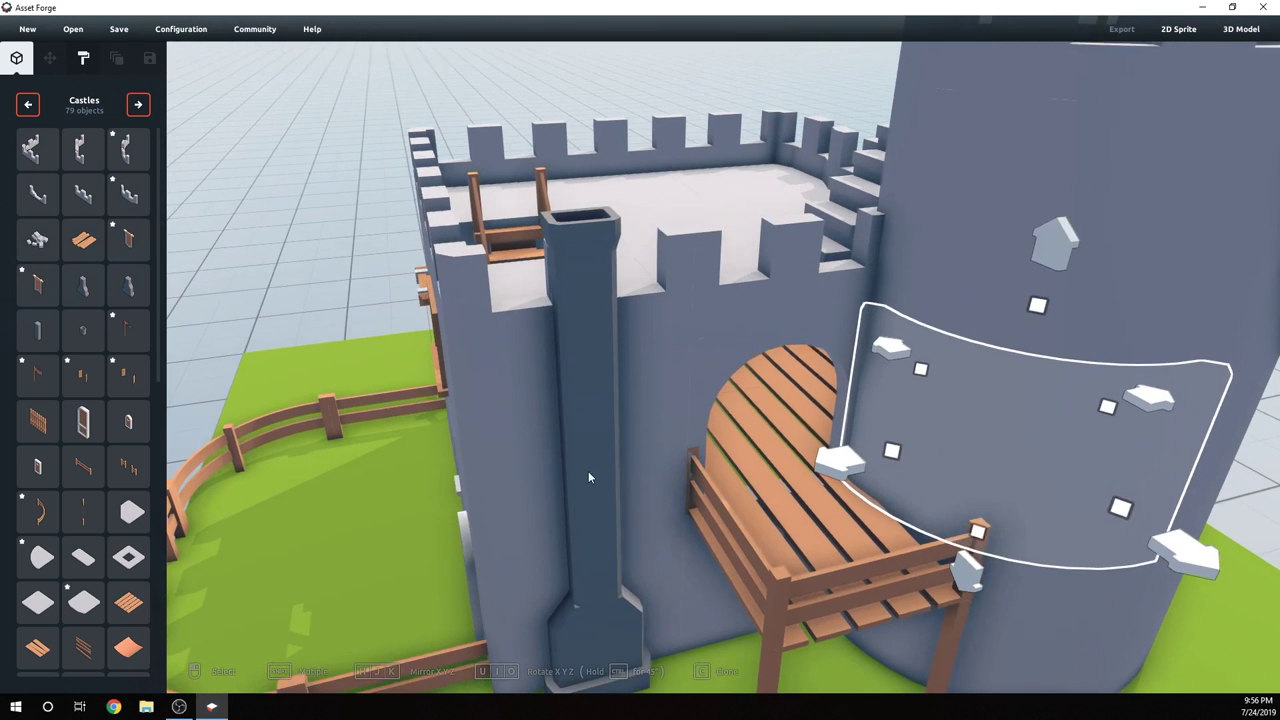
{"action": "left_click", "coordinate": [588, 470]}
{"action": "left_click", "coordinate": [612, 605]}
{"action": "left_click_drag", "start_coordinate": [711, 590], "coordinate": [728, 590]}
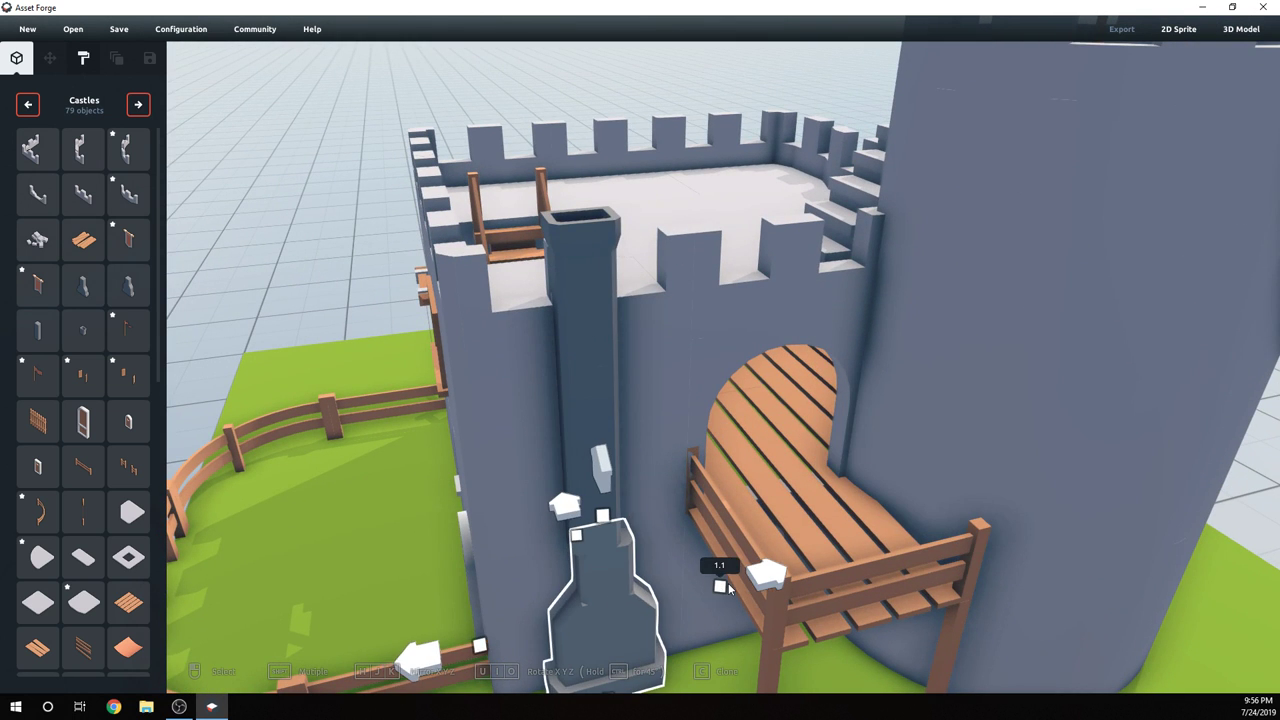
{"action": "left_click_drag", "start_coordinate": [479, 647], "coordinate": [469, 648]}
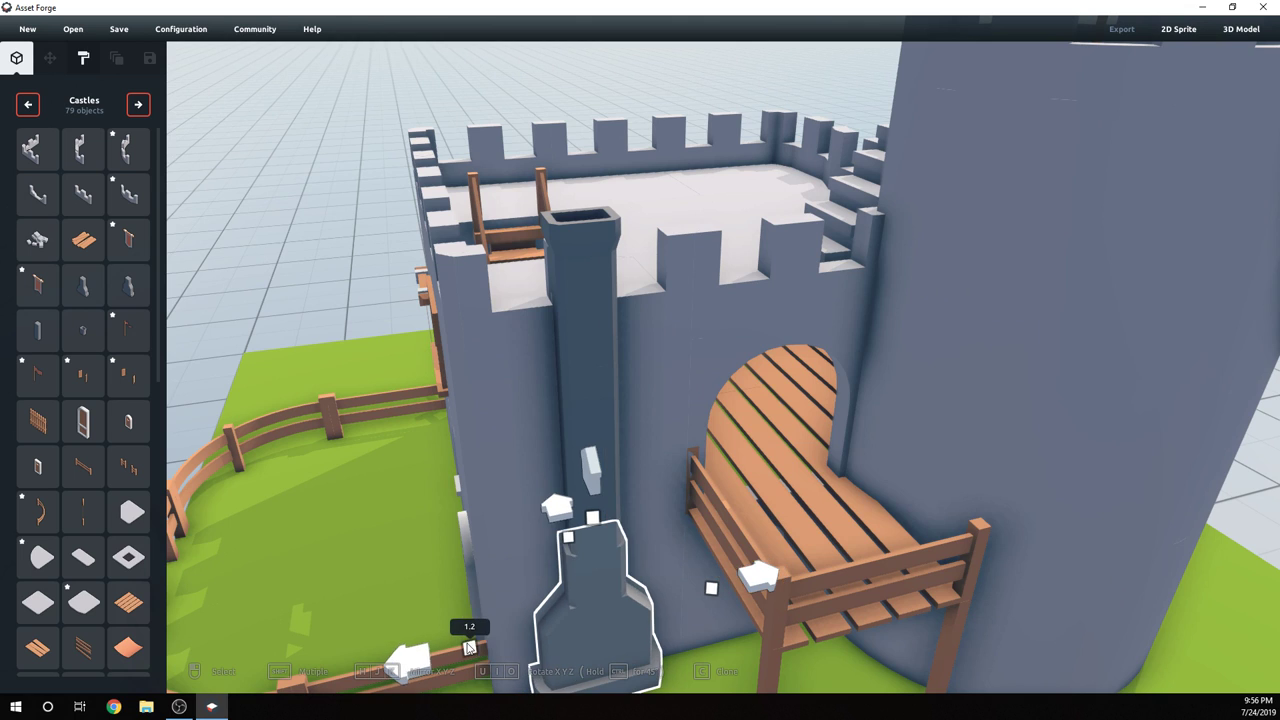
- Widen the two straight chimney sections toward both sides to match the base, setting the upper one to 1.2
{"action": "left_click", "coordinate": [607, 456]}
{"action": "left_click_drag", "start_coordinate": [737, 432], "coordinate": [742, 430]}
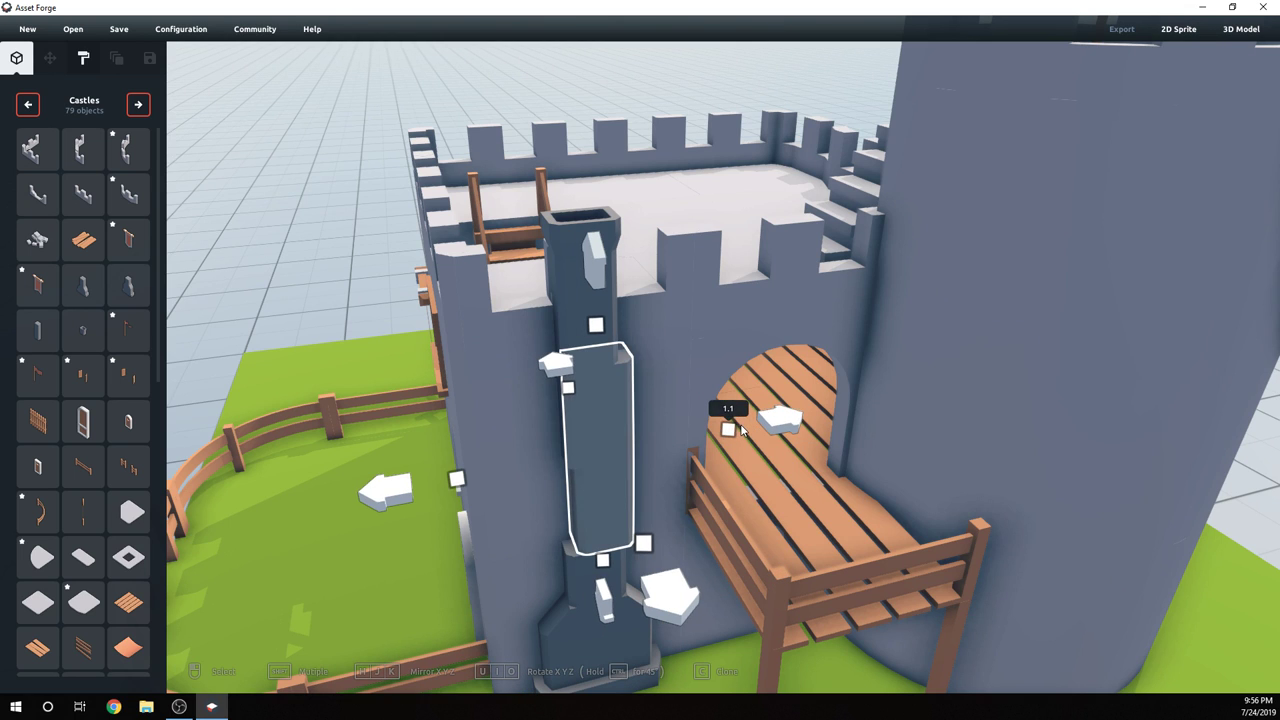
{"action": "left_click_drag", "start_coordinate": [457, 479], "coordinate": [444, 482]}
{"action": "left_click", "coordinate": [565, 304]}
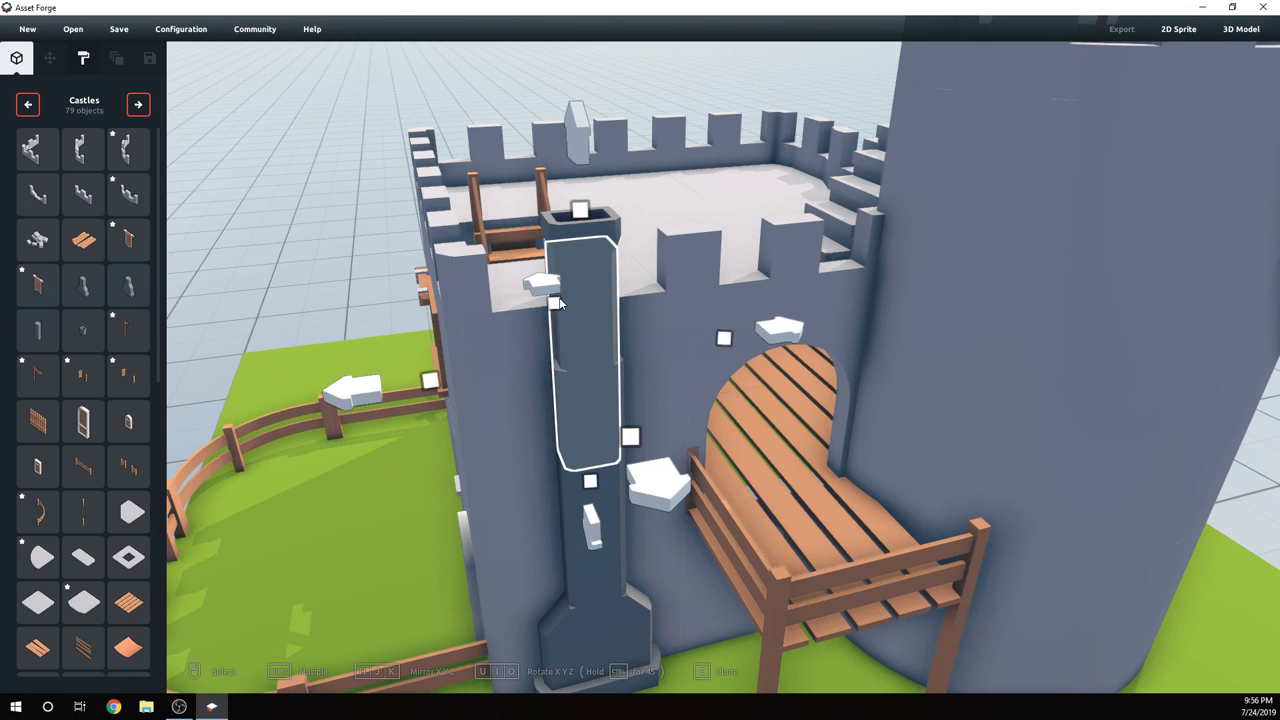
{"action": "left_click_drag", "start_coordinate": [432, 382], "coordinate": [416, 383]}
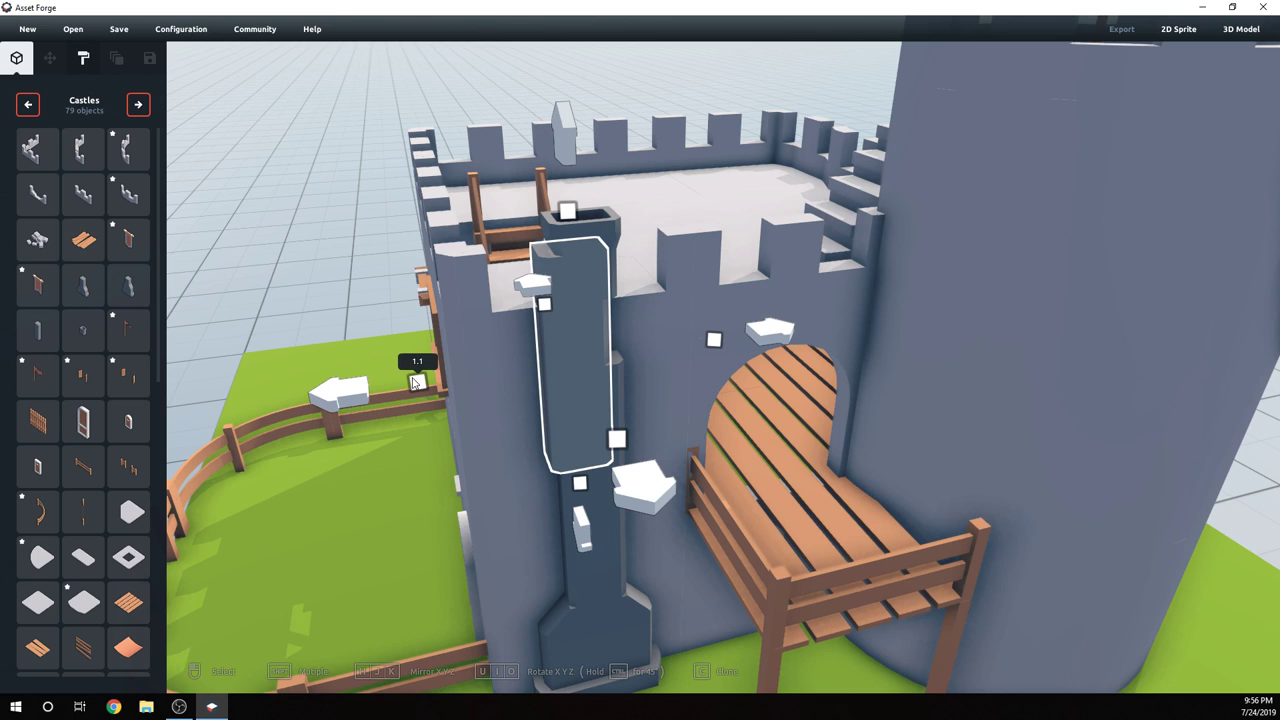
{"action": "left_click_drag", "start_coordinate": [716, 338], "coordinate": [735, 338]}
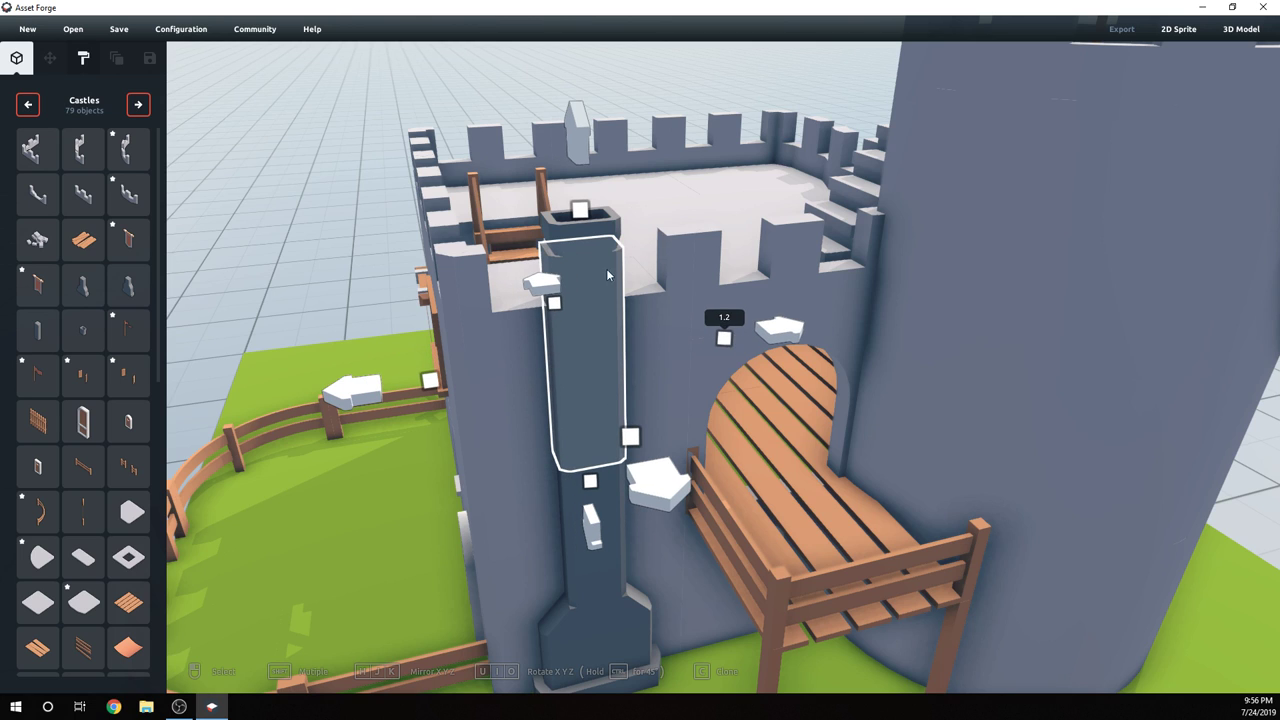
- Widen the chimney cap toward both sides, to 1.2
{"action": "key", "text": "Page_Up"}
{"action": "left_click_drag", "start_coordinate": [412, 279], "coordinate": [396, 281]}
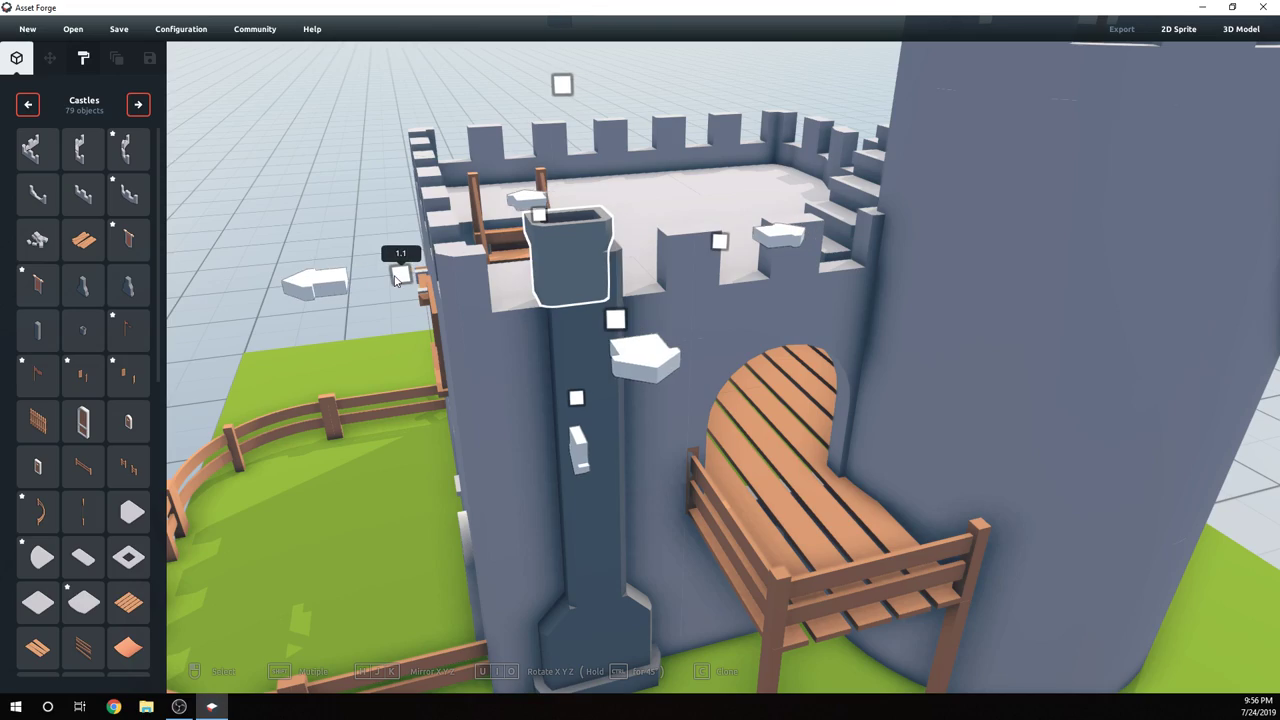
{"action": "left_click_drag", "start_coordinate": [719, 249], "coordinate": [734, 246]}
{"action": "left_click", "coordinate": [694, 300]}
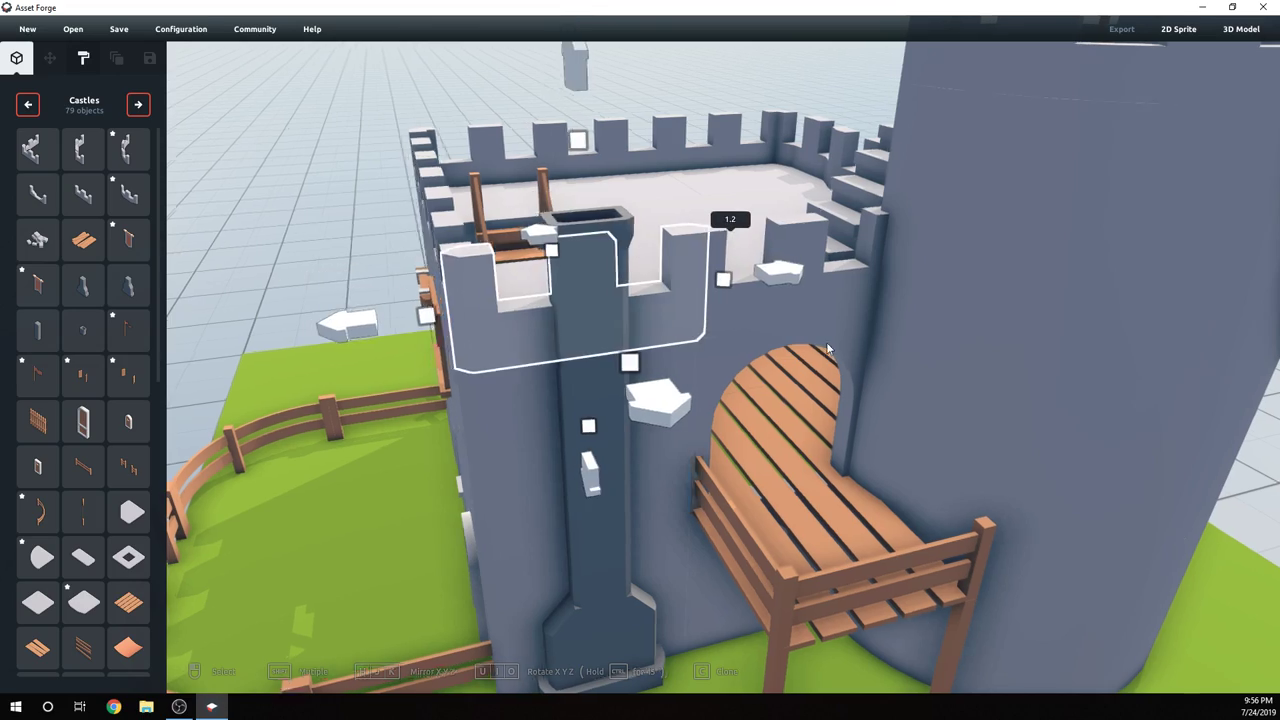
- Widen the stone fireplace on the interior wall beneath the wooden floor, to 1.1
{"action": "right_click_drag", "start_coordinate": [696, 302], "coordinate": [893, 350]}
{"action": "scroll", "coordinate": [985, 392], "scroll_direction": "down", "scroll_amount": 3}
{"action": "right_click_drag", "start_coordinate": [991, 392], "coordinate": [816, 384]}
{"action": "scroll", "coordinate": [968, 371], "scroll_direction": "down", "scroll_amount": 5}
{"action": "scroll", "coordinate": [760, 690], "scroll_direction": "up", "scroll_amount": 5}
{"action": "scroll", "coordinate": [882, 325], "scroll_direction": "up", "scroll_amount": 8}
{"action": "left_click", "coordinate": [815, 383]}
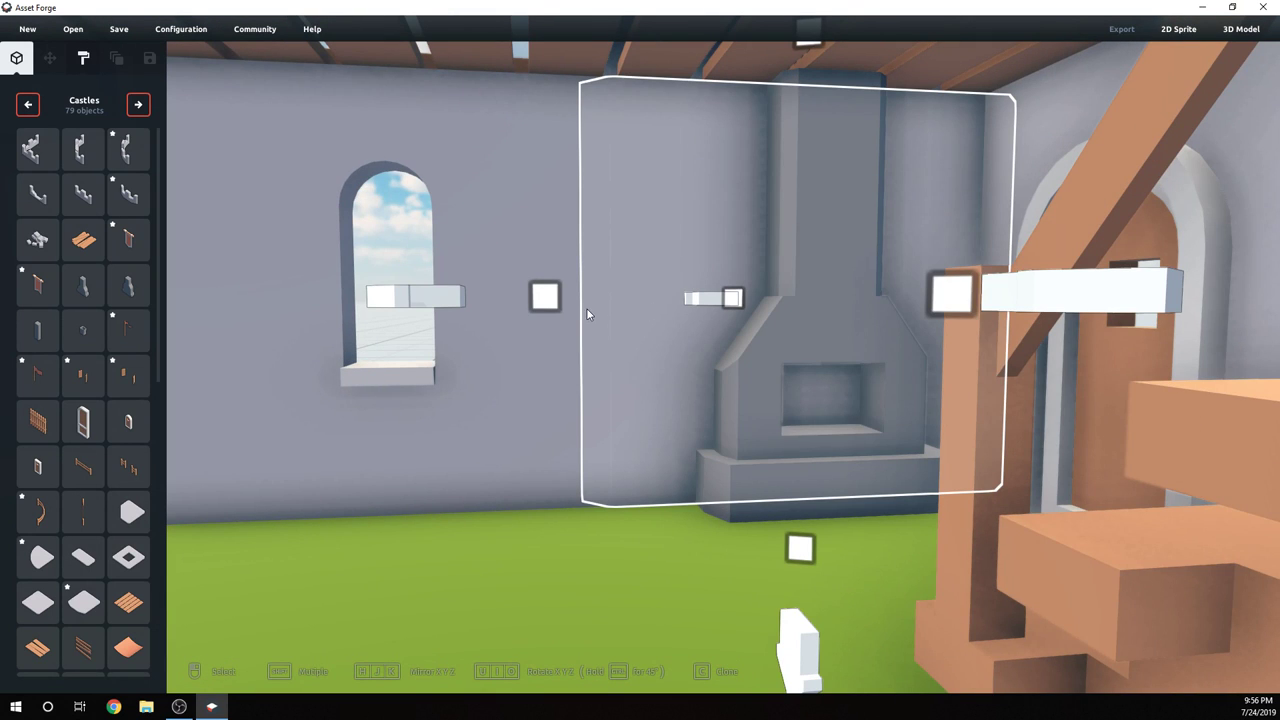
{"action": "mouse_move", "coordinate": [522, 305]}
{"action": "left_mouse_down"}
{"action": "mouse_move", "coordinate": [509, 305]}
{"action": "mouse_move", "coordinate": [540, 303]}
{"action": "mouse_move", "coordinate": [519, 305]}
{"action": "left_mouse_up"}
{"action": "right_click_drag", "start_coordinate": [776, 316], "coordinate": [773, 319]}
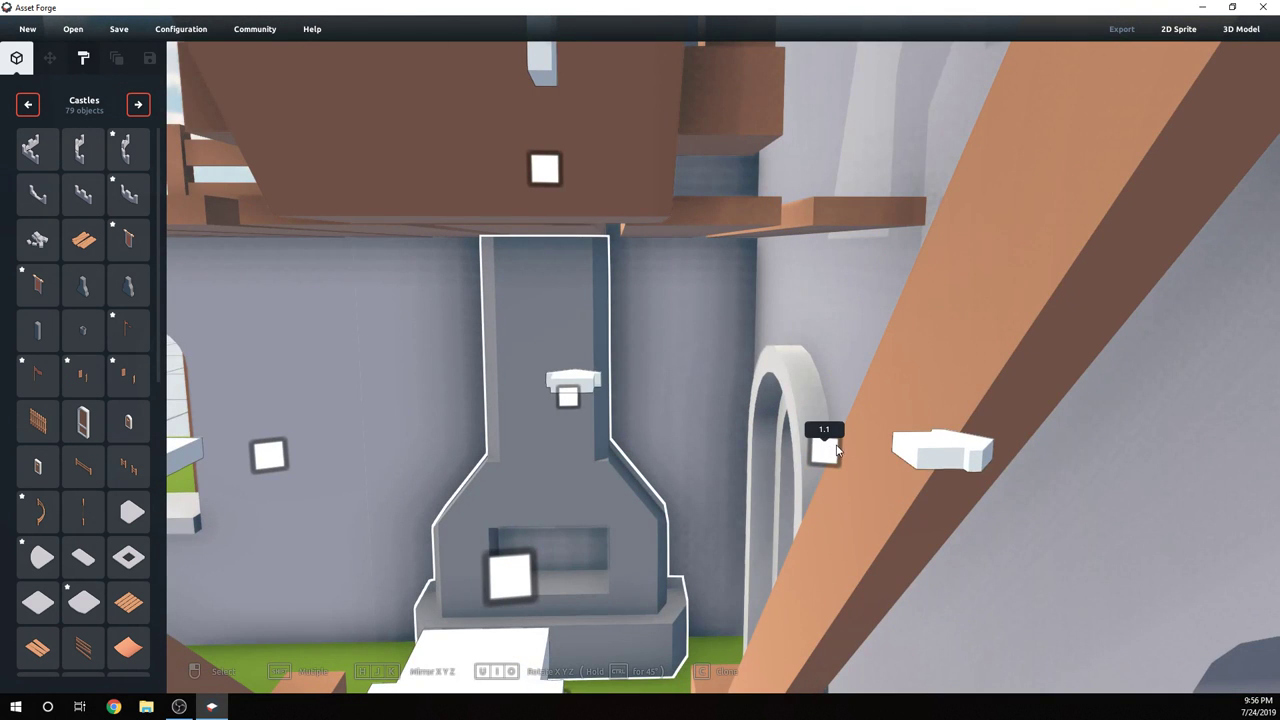
{"action": "left_click_drag", "start_coordinate": [836, 452], "coordinate": [845, 452]}
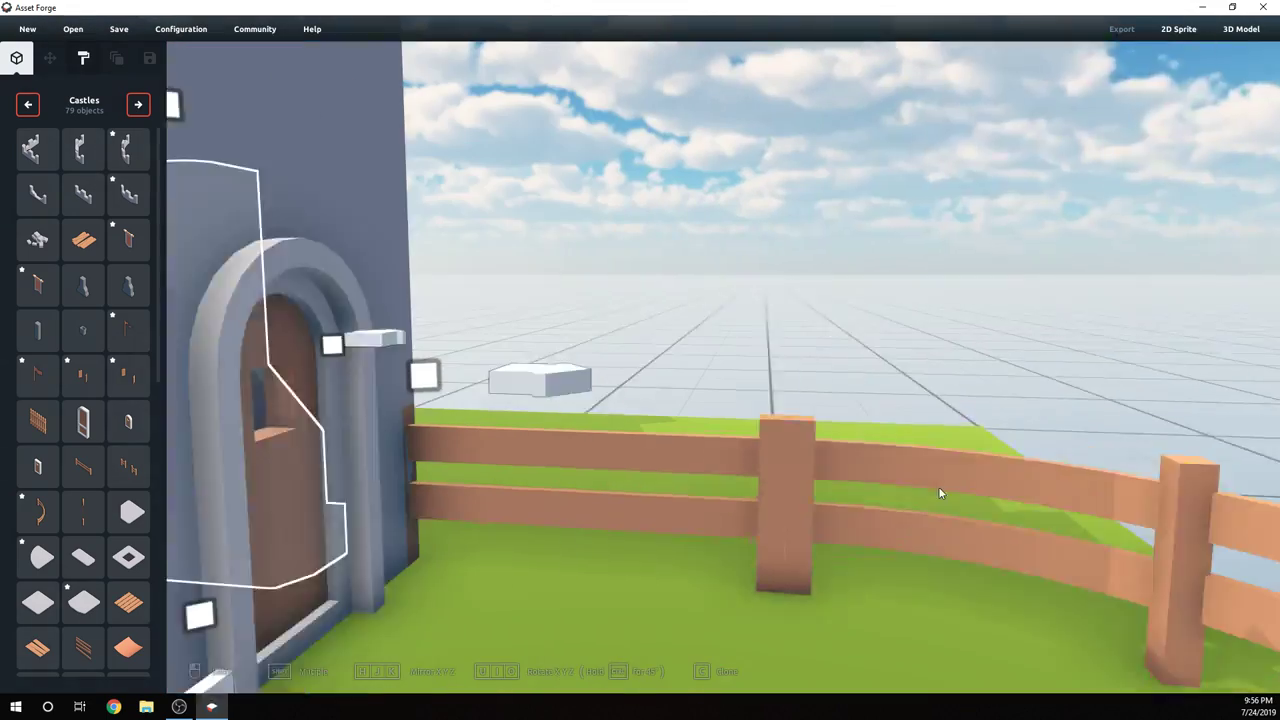
- Place a pointed hanging banner from the Castles set at the base of the round tower's front
{"action": "right_click_drag", "start_coordinate": [937, 491], "coordinate": [808, 417]}
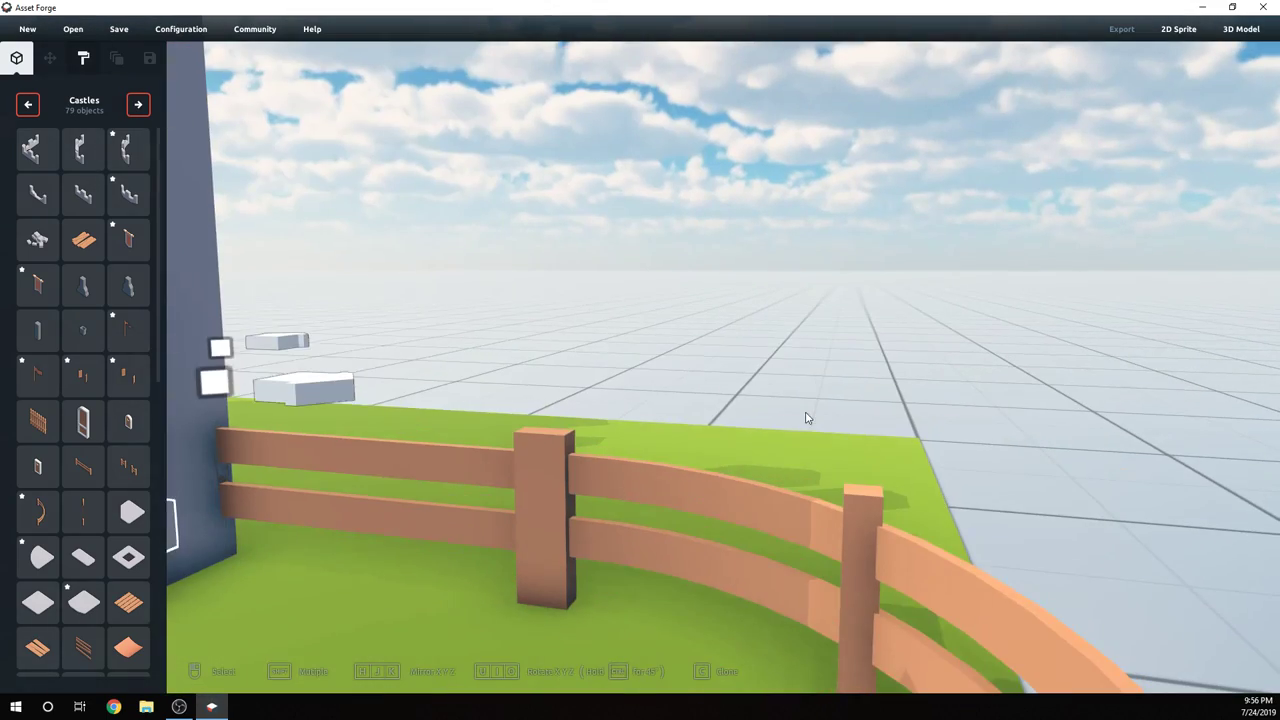
{"action": "scroll", "coordinate": [831, 306], "scroll_direction": "down", "scroll_amount": 5}
{"action": "right_click_drag", "start_coordinate": [831, 306], "coordinate": [471, 354]}
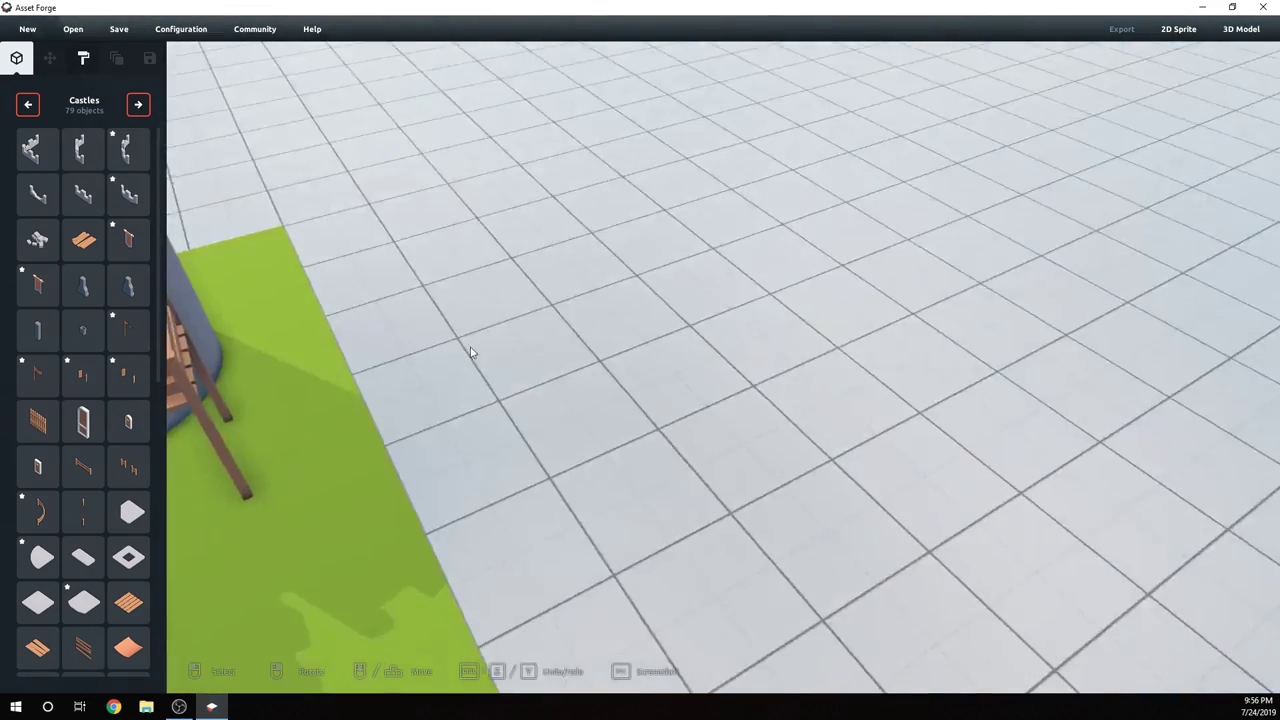
{"action": "middle_click_drag", "start_coordinate": [471, 354], "coordinate": [846, 303]}
{"action": "scroll", "coordinate": [846, 303], "scroll_direction": "down", "scroll_amount": 5}
{"action": "right_click_drag", "start_coordinate": [845, 303], "coordinate": [268, 330]}
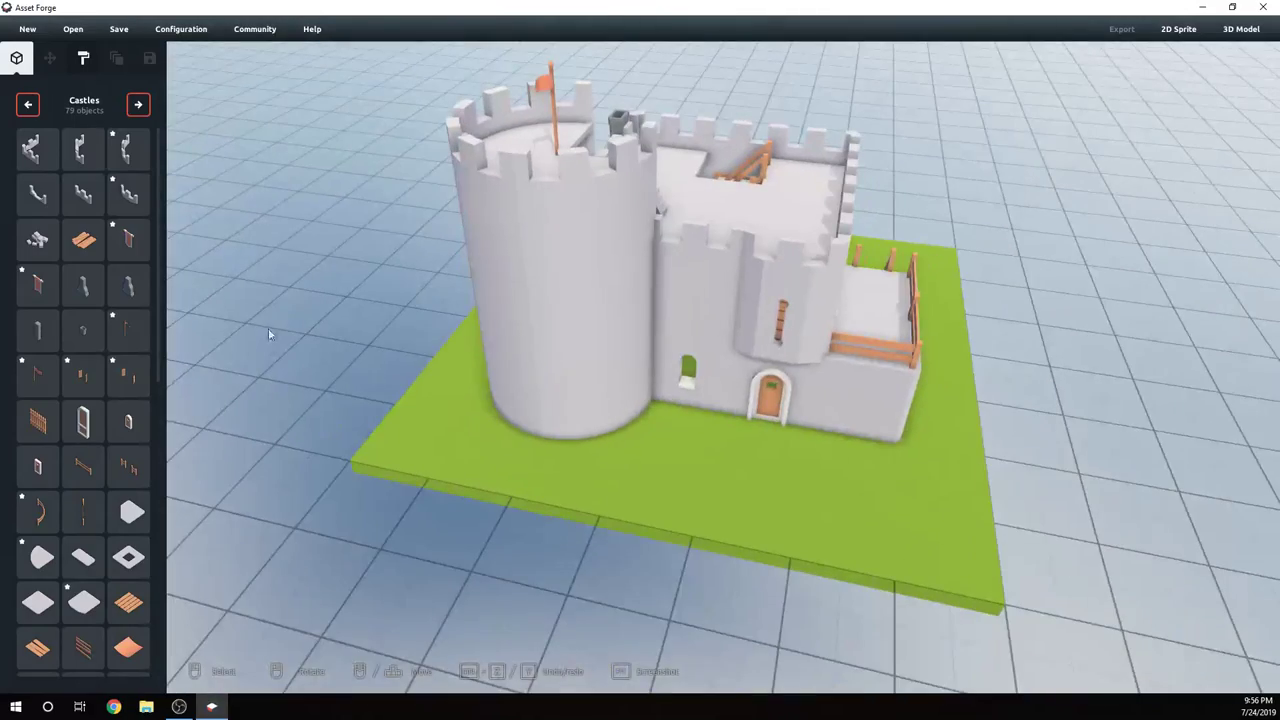
{"action": "scroll", "coordinate": [80, 412], "scroll_direction": "down", "scroll_amount": 15}
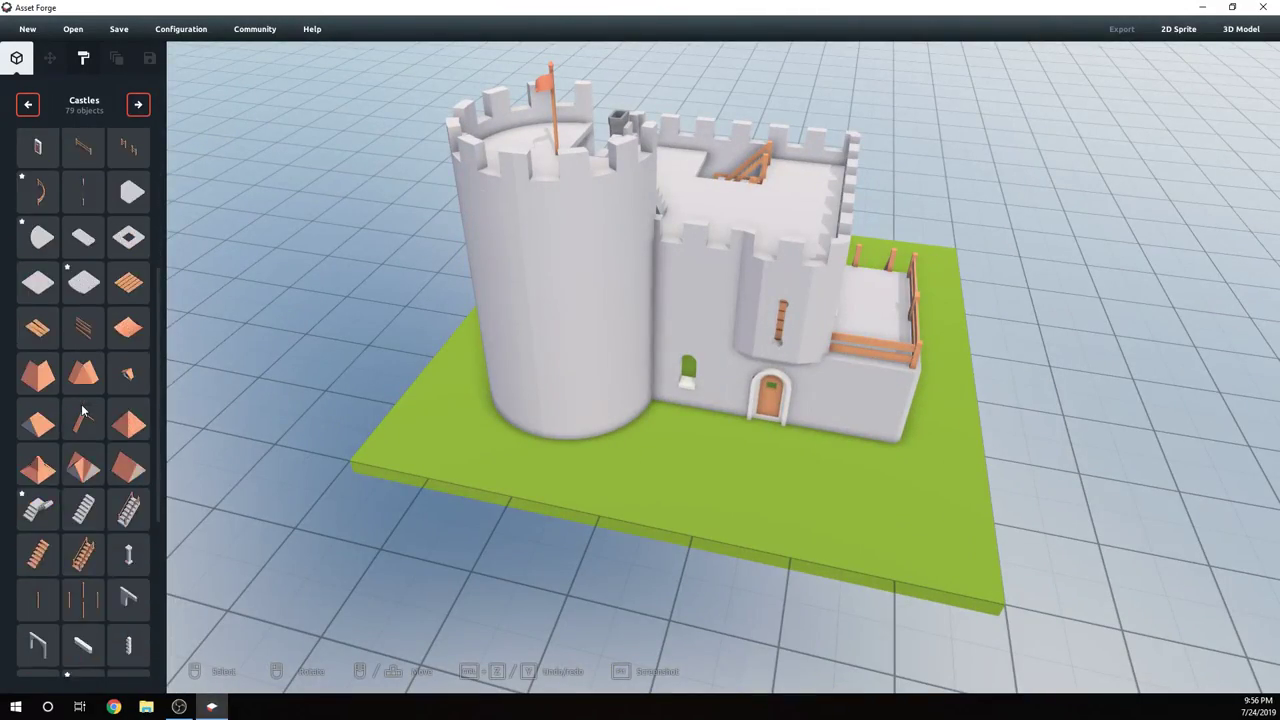
{"action": "scroll", "coordinate": [88, 411], "scroll_direction": "up", "scroll_amount": 10}
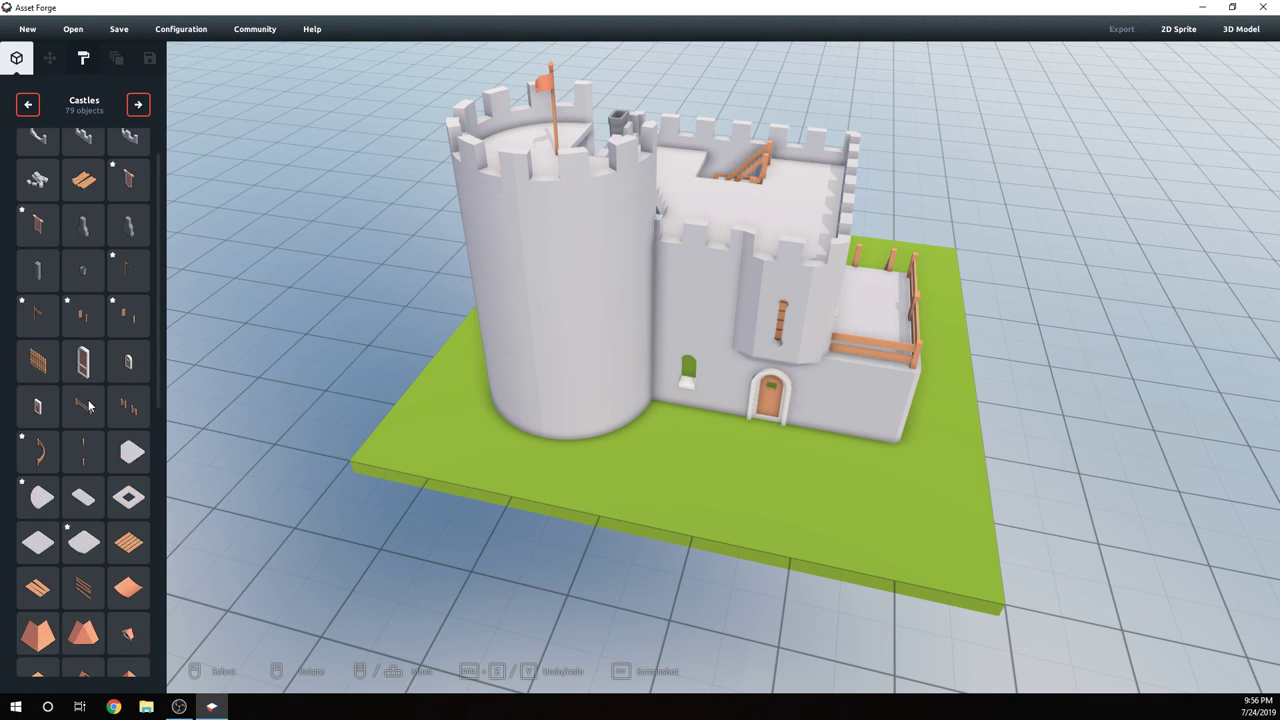
{"action": "left_click", "coordinate": [132, 244]}
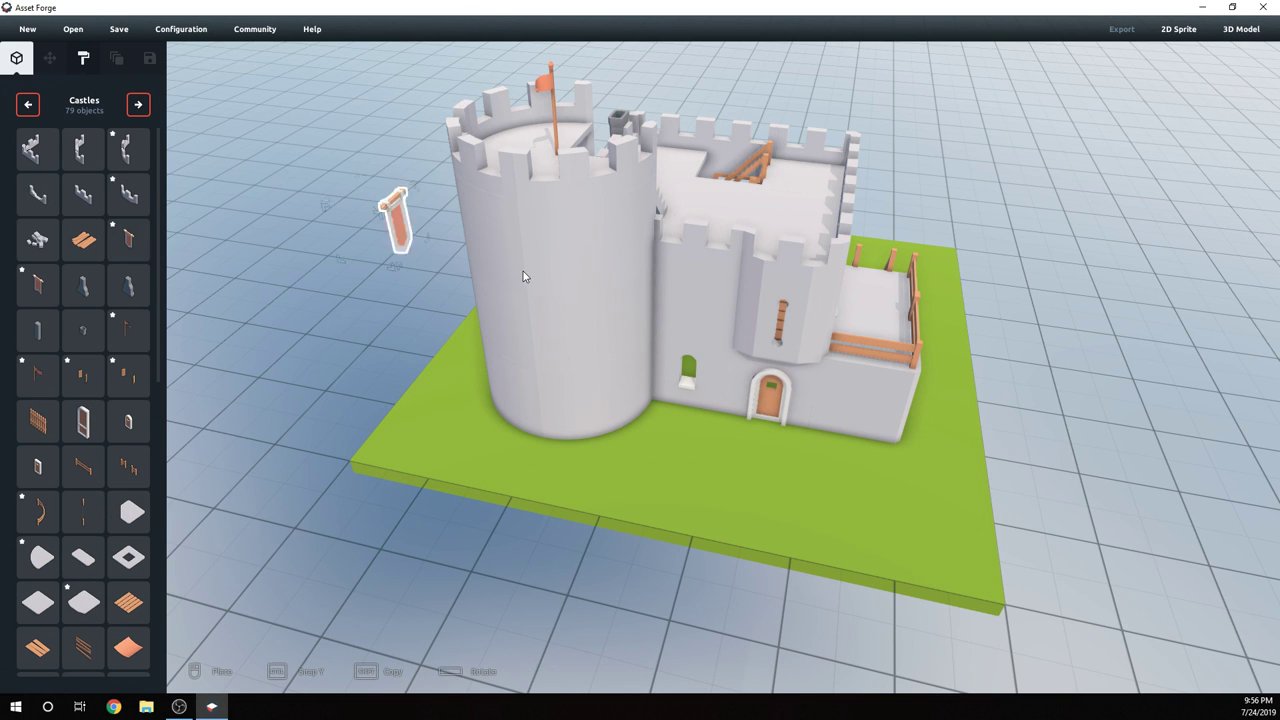
{"action": "right_click_drag", "start_coordinate": [554, 332], "coordinate": [549, 374]}
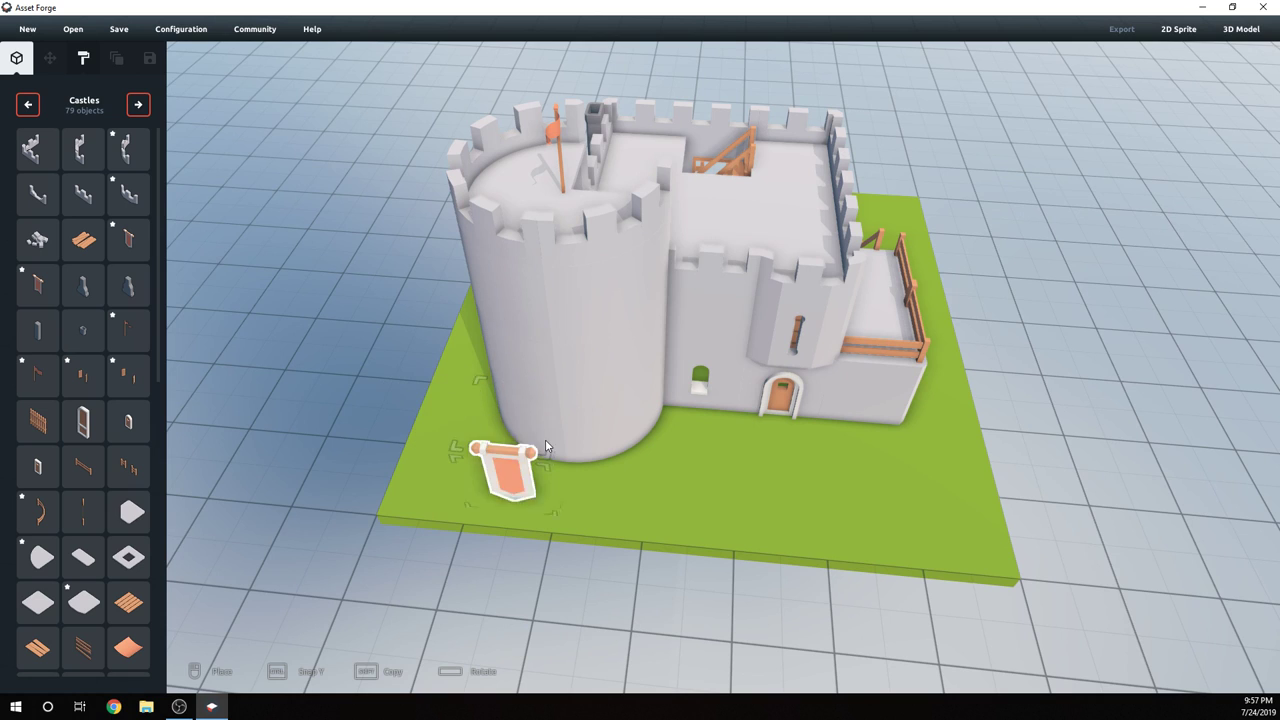
{"action": "left_click", "coordinate": [598, 453]}
- Shift the banner sideways to centre it on the front of the round tower, at -2.5
{"action": "left_click_drag", "start_coordinate": [598, 453], "coordinate": [476, 433]}
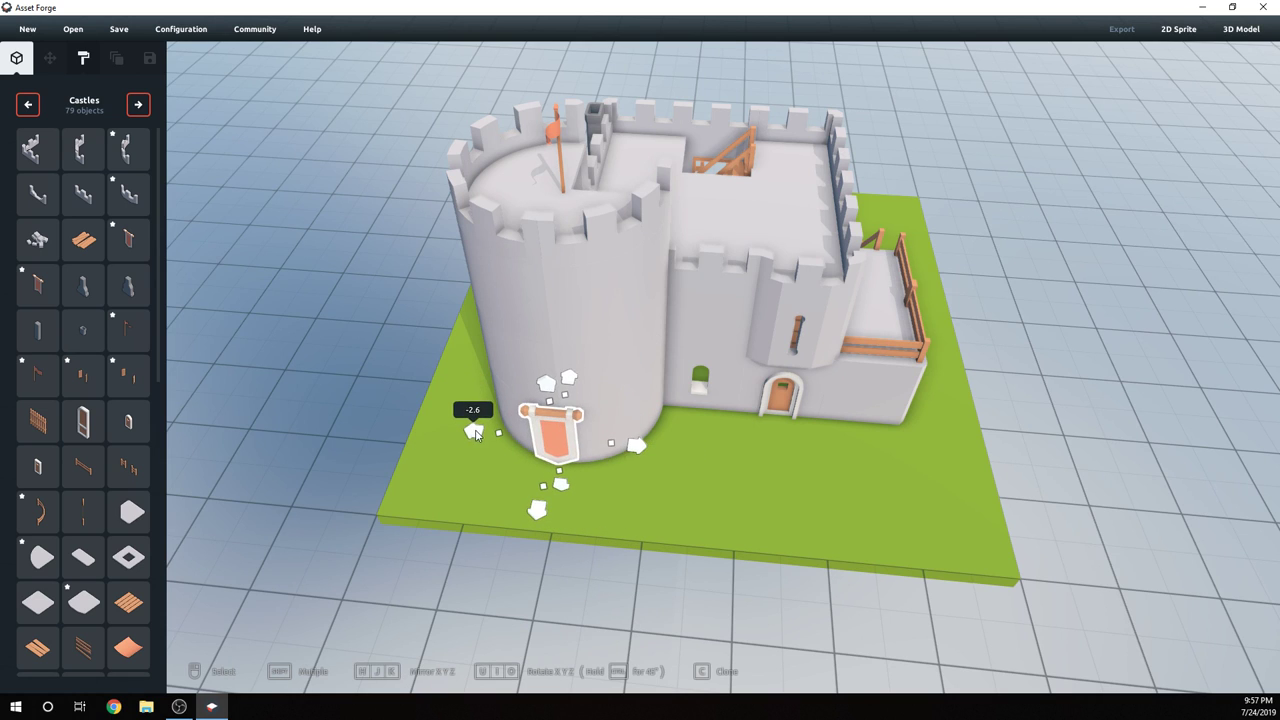
{"action": "right_click_drag", "start_coordinate": [565, 384], "coordinate": [601, 359]}
{"action": "left_click_drag", "start_coordinate": [667, 409], "coordinate": [675, 410]}
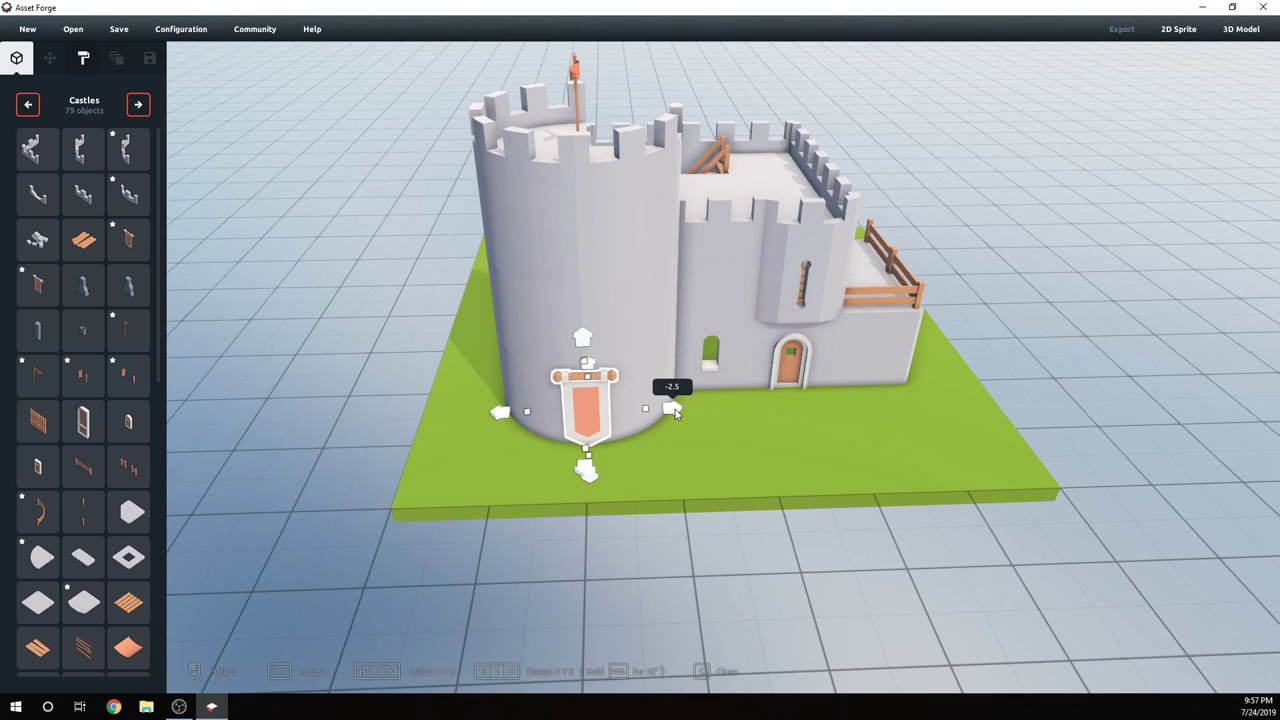
- Raise the banner to height 2.0 on the round tower's front wall and deselect it
{"action": "left_click_drag", "start_coordinate": [581, 343], "coordinate": [584, 163]}
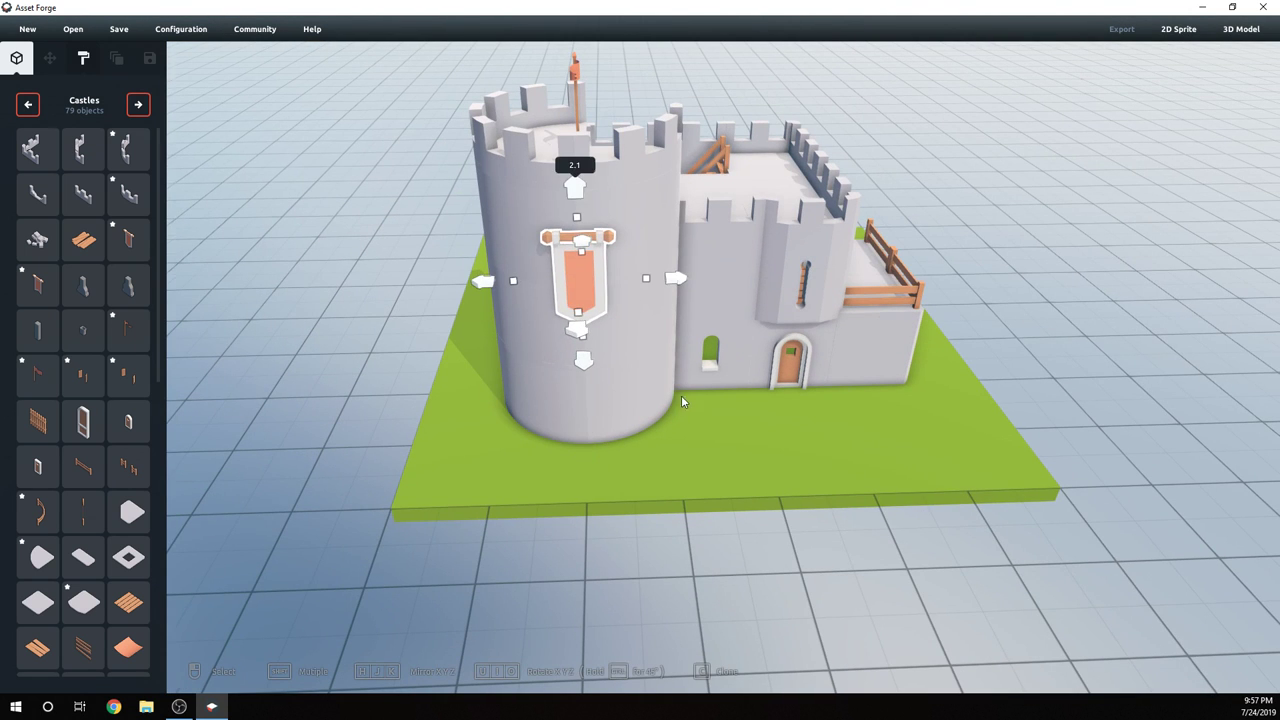
{"action": "right_click_drag", "start_coordinate": [681, 396], "coordinate": [675, 352]}
{"action": "mouse_move", "coordinate": [590, 328]}
{"action": "left_mouse_down"}
{"action": "mouse_move", "coordinate": [592, 357]}
{"action": "mouse_move", "coordinate": [590, 308]}
{"action": "left_mouse_up"}
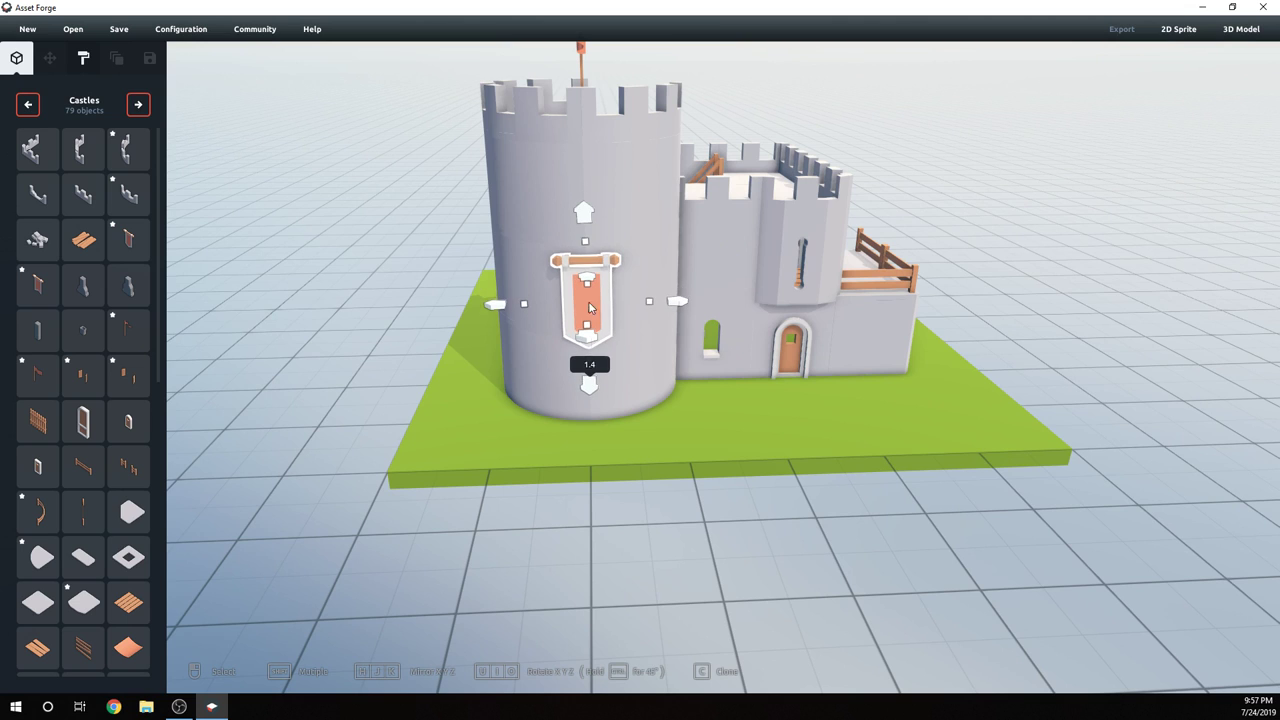
{"action": "left_click_drag", "start_coordinate": [587, 245], "coordinate": [592, 144]}
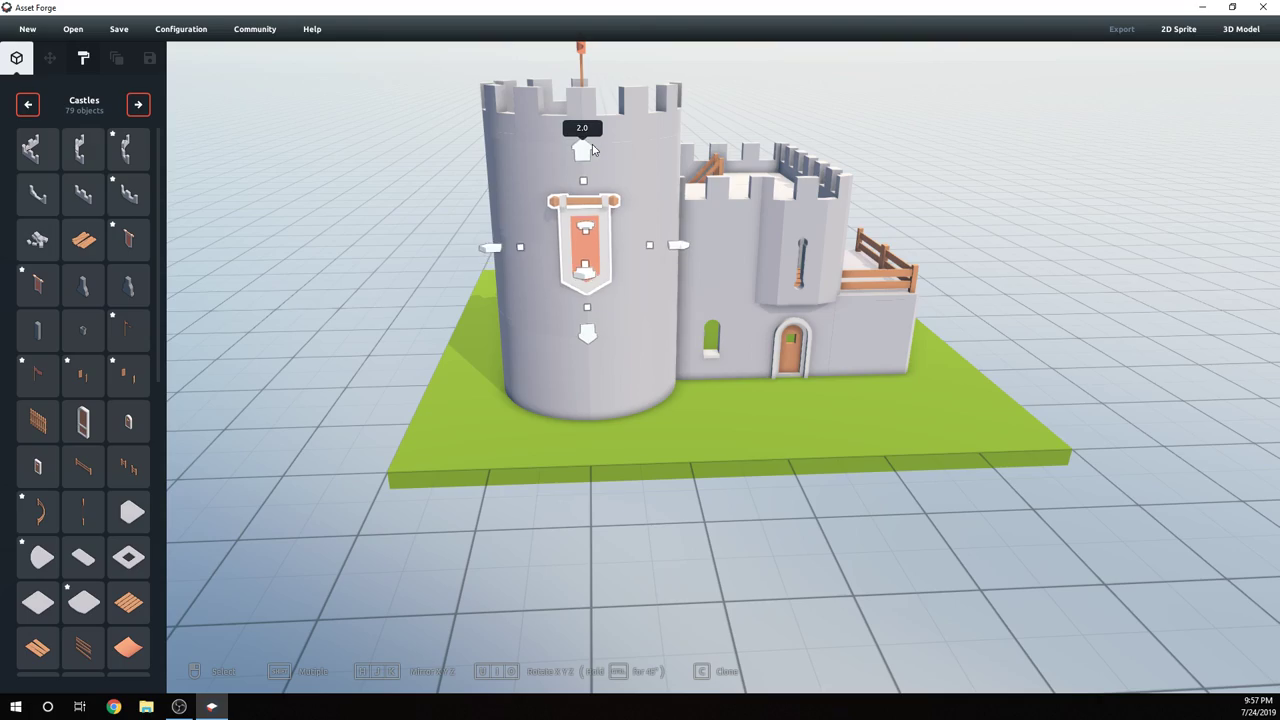
{"action": "left_click", "coordinate": [730, 366]}
{"action": "right_click_drag", "start_coordinate": [800, 373], "coordinate": [715, 385]}
{"action": "left_click", "coordinate": [1163, 358]}
- Examine the finished castle from all sides, including the banner, doors, windows, balcony, stairs and fenced yard
{"action": "right_click_drag", "start_coordinate": [1163, 358], "coordinate": [686, 408]}
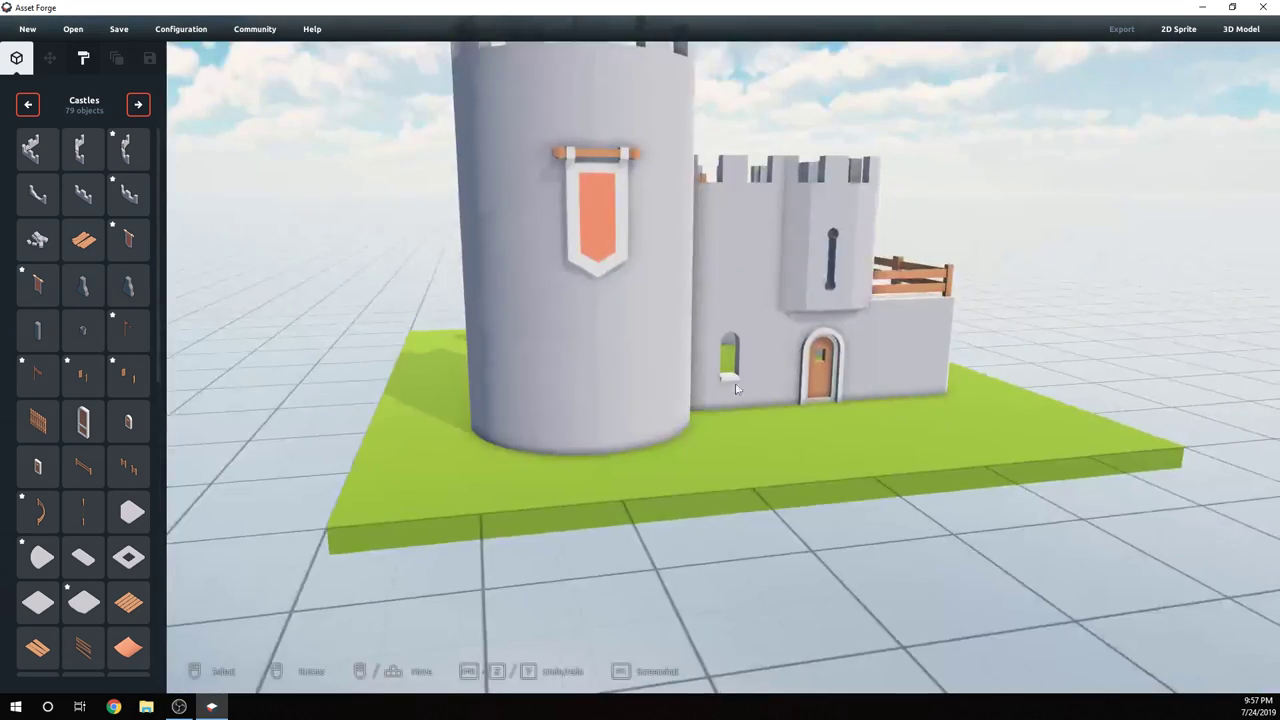
{"action": "middle_click_drag", "start_coordinate": [736, 389], "coordinate": [671, 502]}
{"action": "right_click_drag", "start_coordinate": [671, 502], "coordinate": [269, 223]}
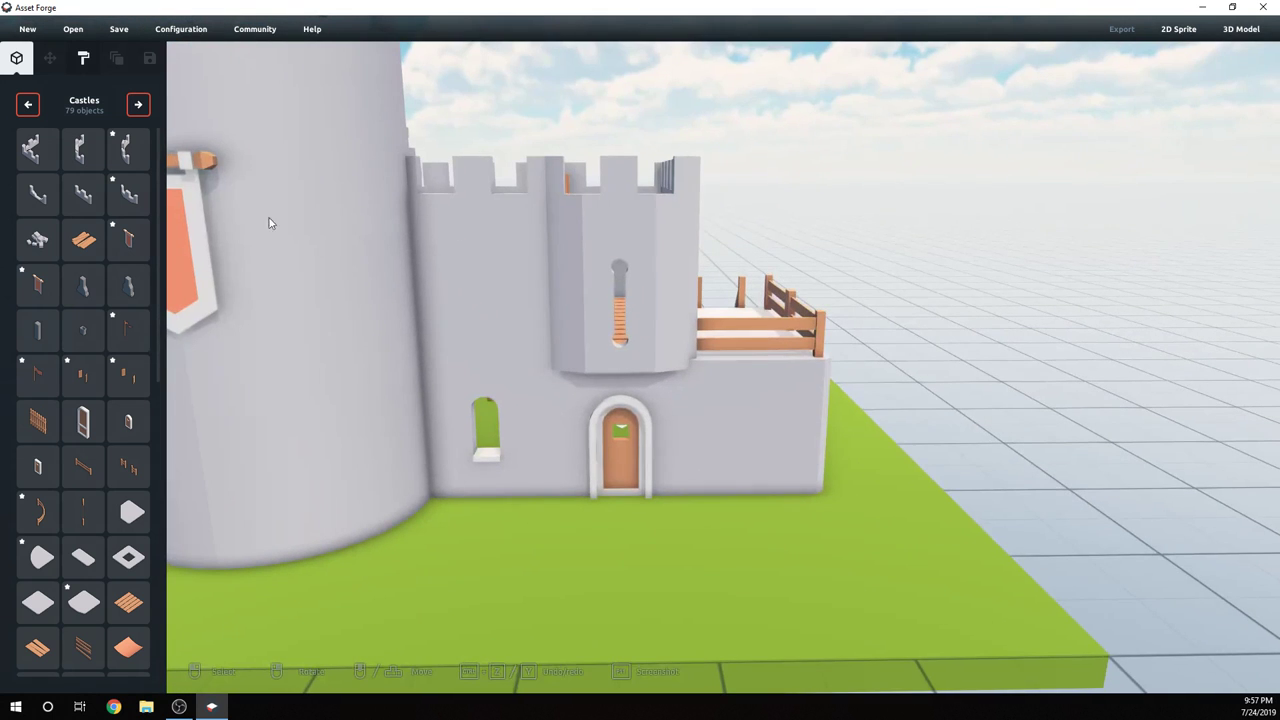
{"action": "right_click_drag", "start_coordinate": [621, 482], "coordinate": [615, 486]}
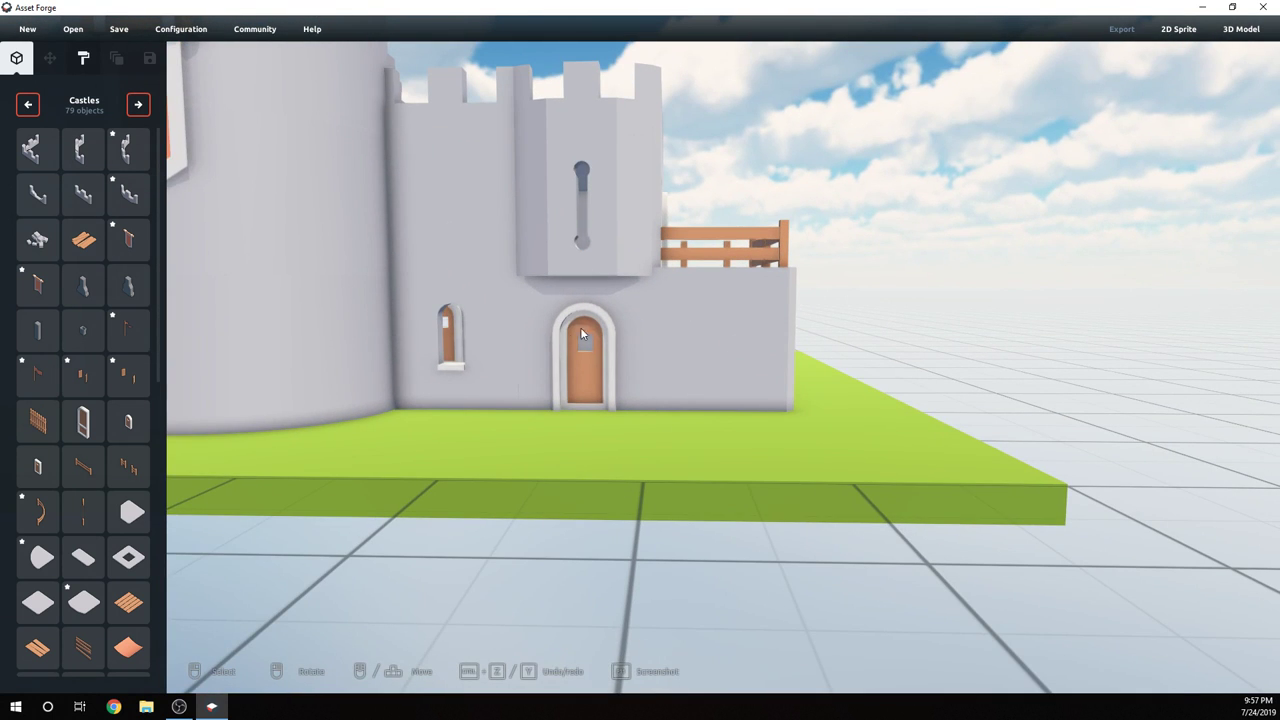
{"action": "scroll", "coordinate": [785, 362], "scroll_direction": "down", "scroll_amount": 4}
{"action": "right_click_drag", "start_coordinate": [786, 357], "coordinate": [585, 451]}
{"action": "scroll", "coordinate": [612, 422], "scroll_direction": "up", "scroll_amount": 4}
{"action": "right_click_drag", "start_coordinate": [619, 412], "coordinate": [617, 381]}
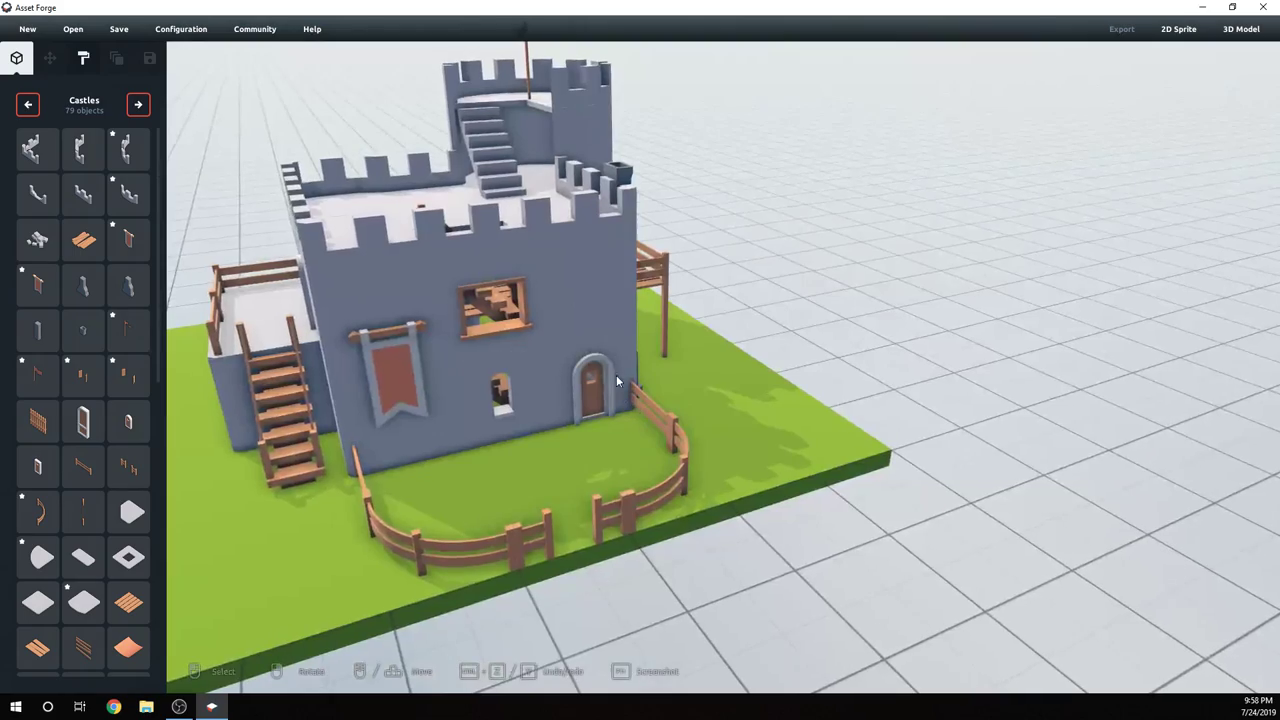
{"action": "right_click_drag", "start_coordinate": [541, 414], "coordinate": [834, 431]}
{"action": "scroll", "coordinate": [742, 439], "scroll_direction": "down", "scroll_amount": 2}
{"action": "middle_click_drag", "start_coordinate": [834, 431], "coordinate": [613, 453]}
{"action": "scroll", "coordinate": [640, 462], "scroll_direction": "down", "scroll_amount": 1}
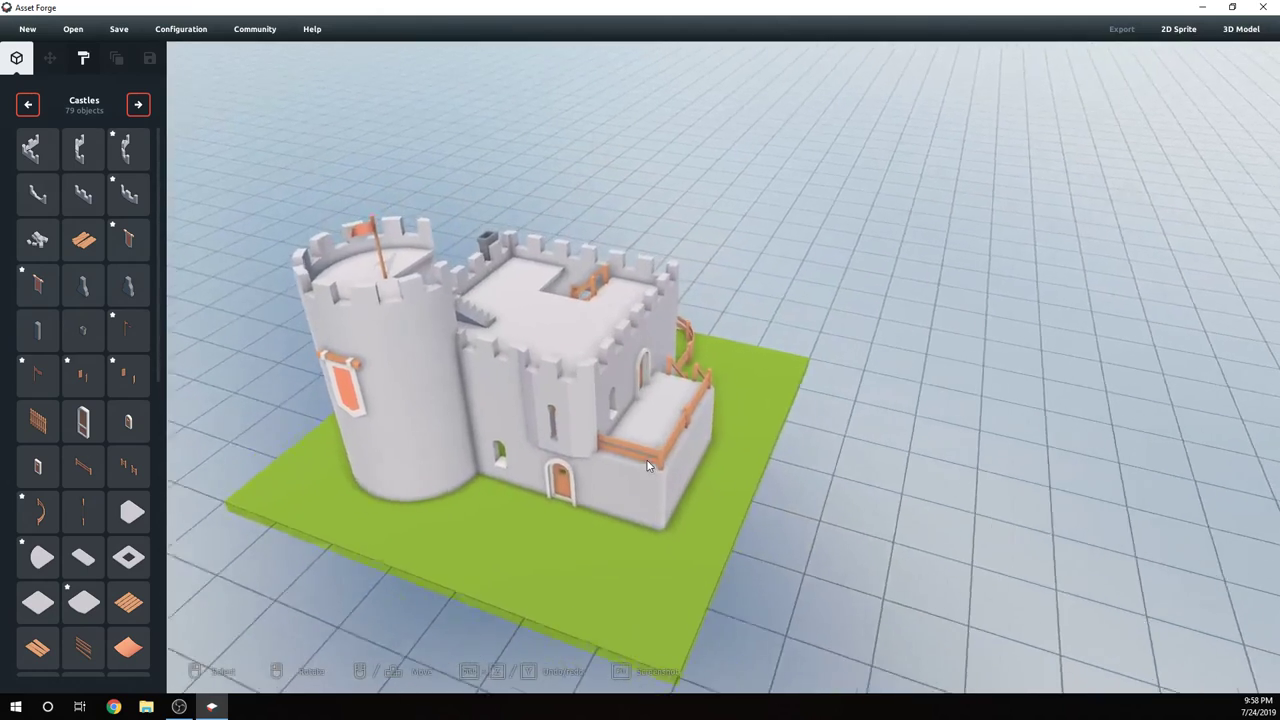
{"action": "scroll", "coordinate": [651, 466], "scroll_direction": "up", "scroll_amount": 3}
{"action": "right_click_drag", "start_coordinate": [651, 466], "coordinate": [707, 464]}
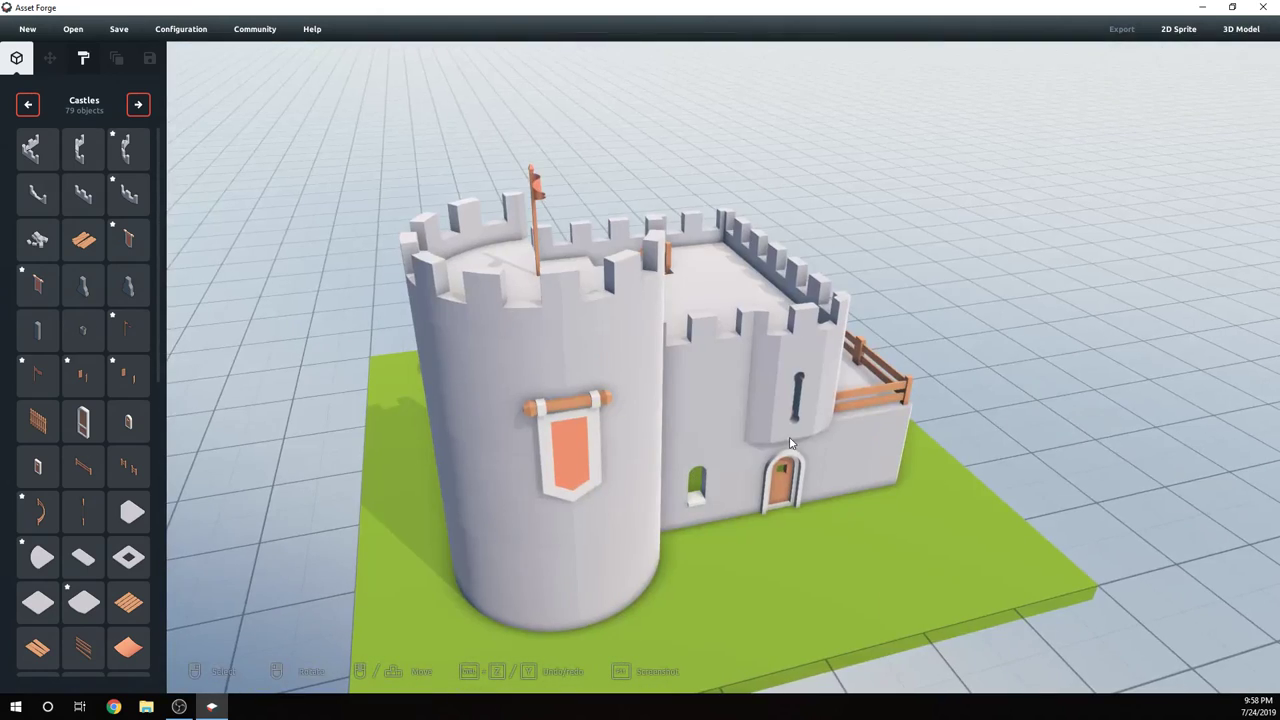
- Browse the block collections forward to Golf and view the castle from the fenced-yard side
{"action": "left_click", "coordinate": [138, 104]}
{"action": "left_click", "coordinate": [138, 104]}
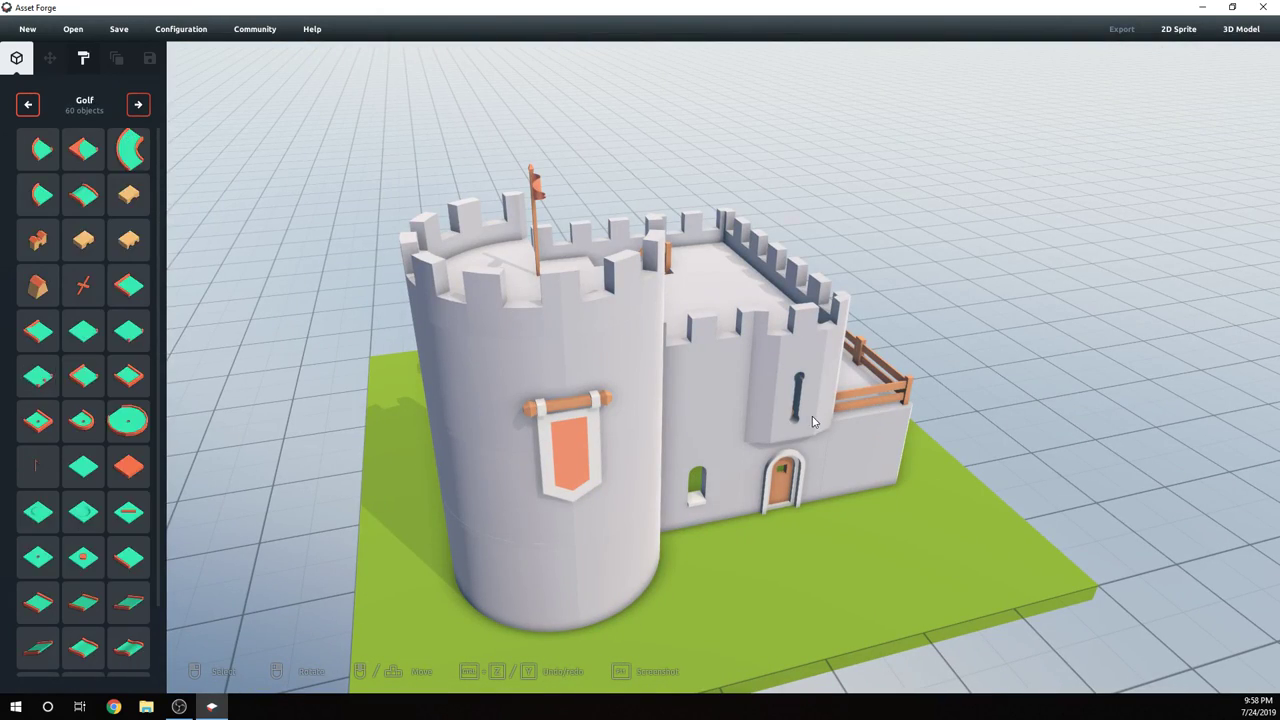
{"action": "right_click_drag", "start_coordinate": [640, 420], "coordinate": [819, 408]}
{"action": "right_click_drag", "start_coordinate": [1095, 309], "coordinate": [851, 391]}
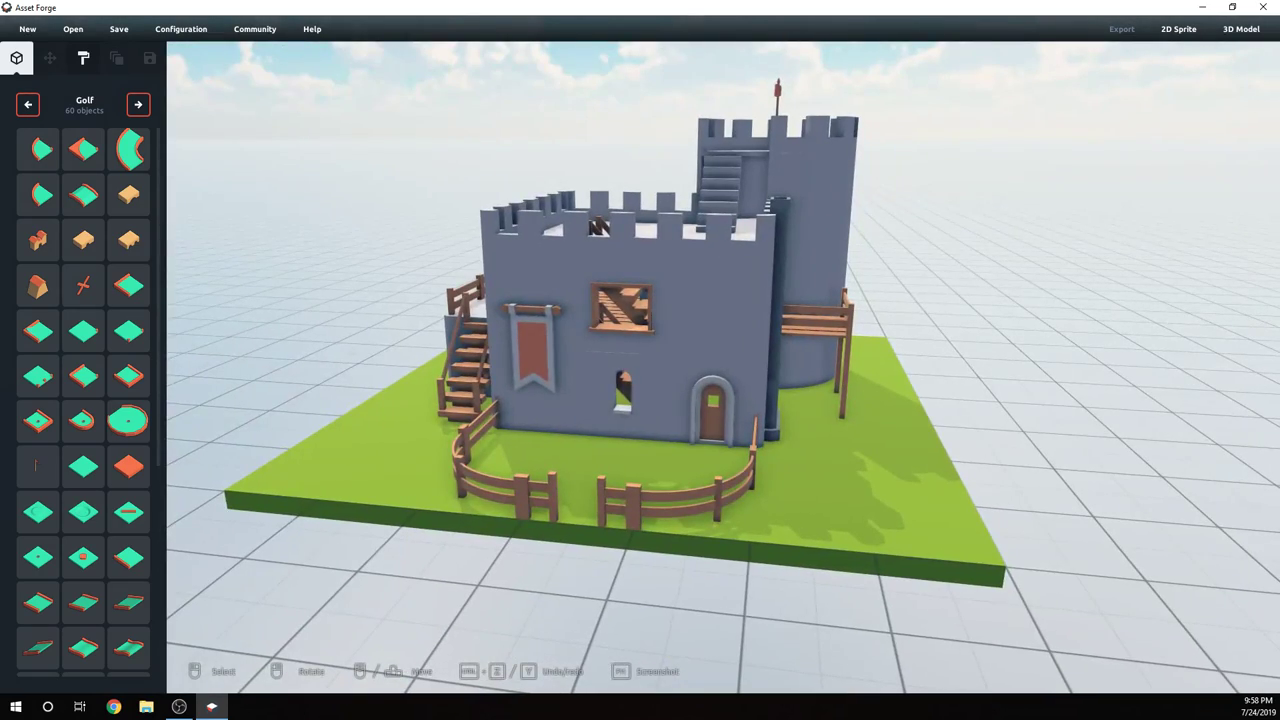